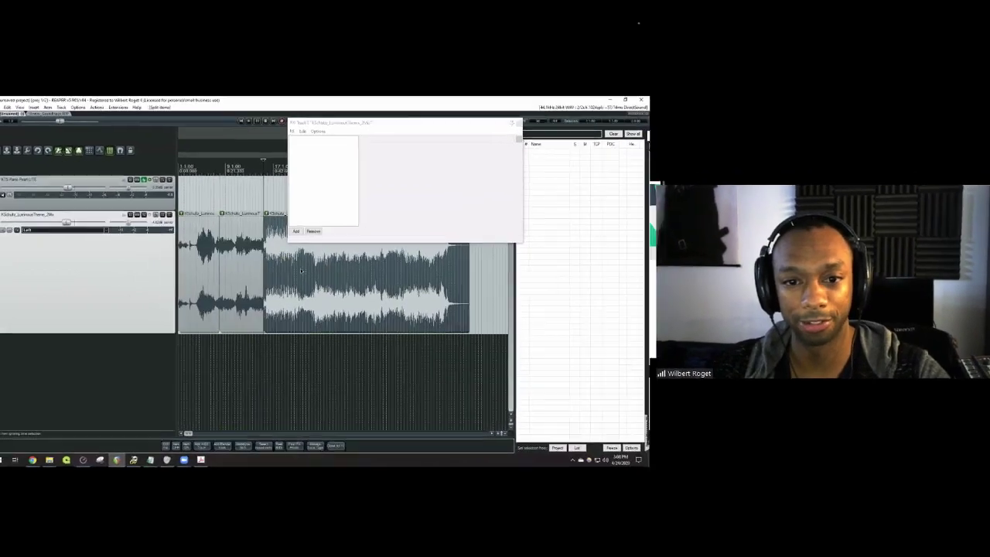
- Close the track FX window, show the middle clip's volume envelope and add points that dip the level and raise it again
key("s")
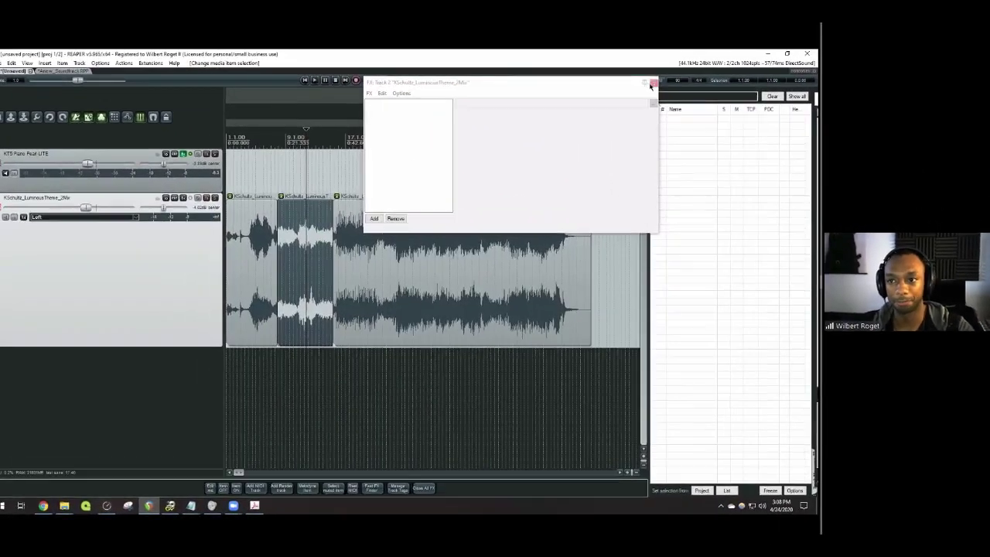
left_click(652, 83)
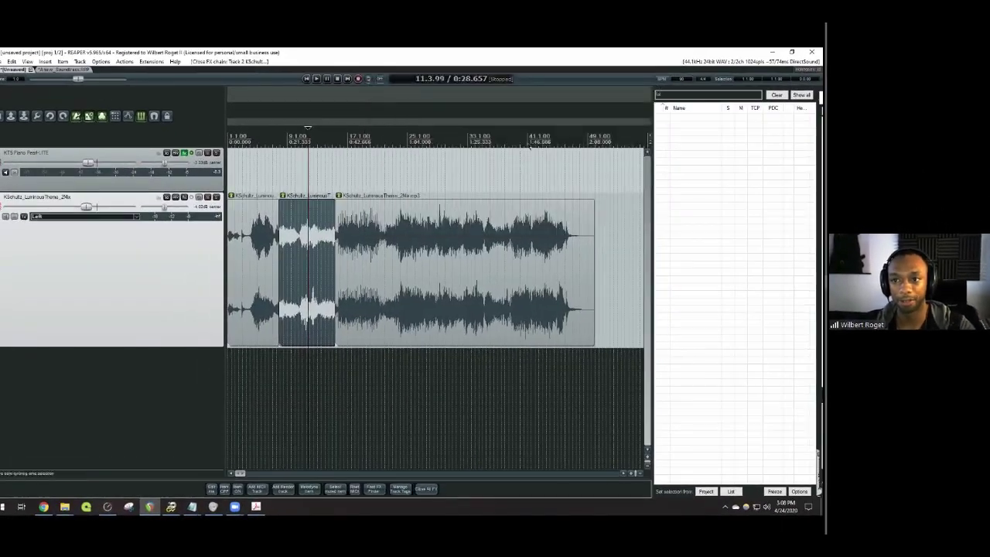
key("v")
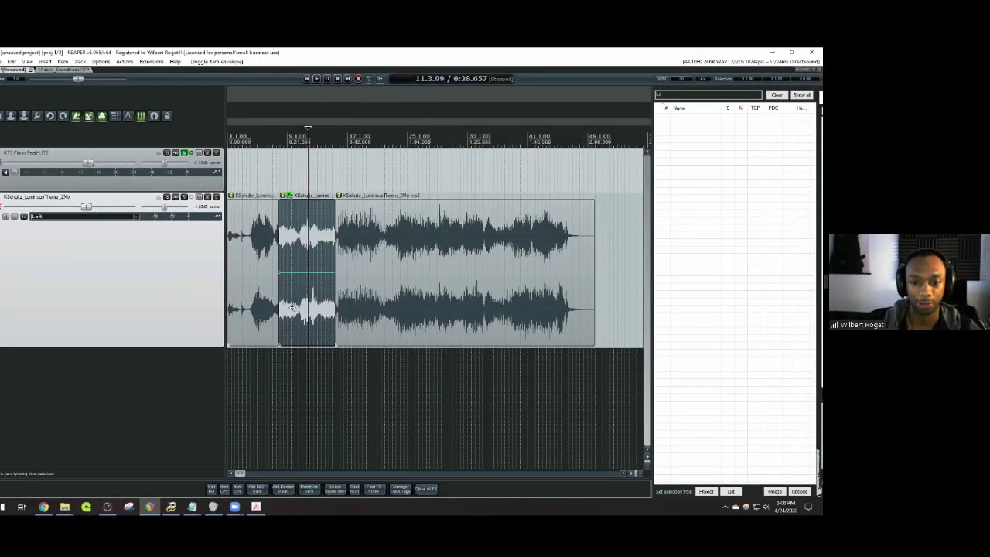
left_click_drag(308, 273, 296, 246)
left_click(300, 177)
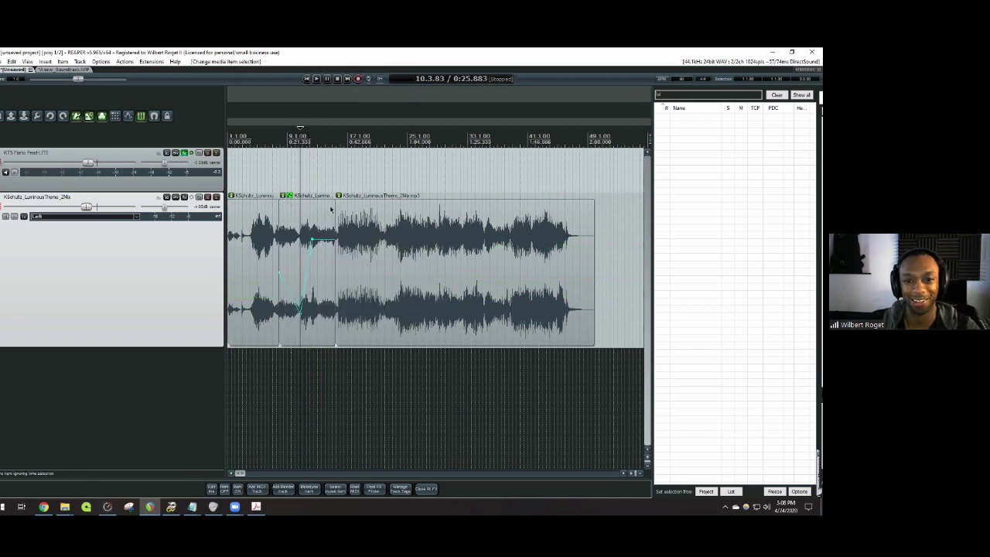
- Add a low volume point after the raised one in the middle clip's envelope and play from the dip at 10.3.74
scroll(408, 211, "up", 5)
left_click(440, 181)
left_click(433, 160)
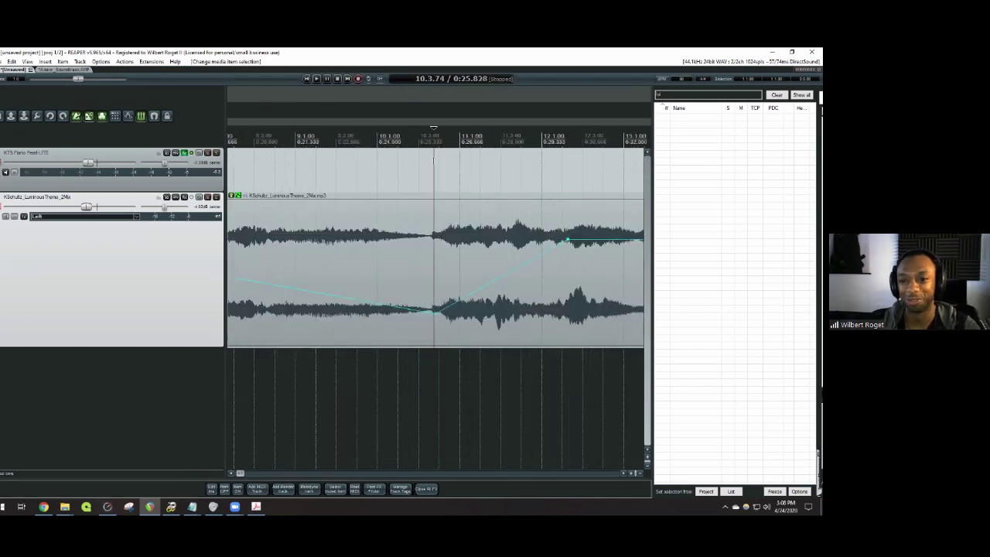
scroll(413, 205, "down", 5)
left_click_drag(464, 240, 479, 312)
key("space")
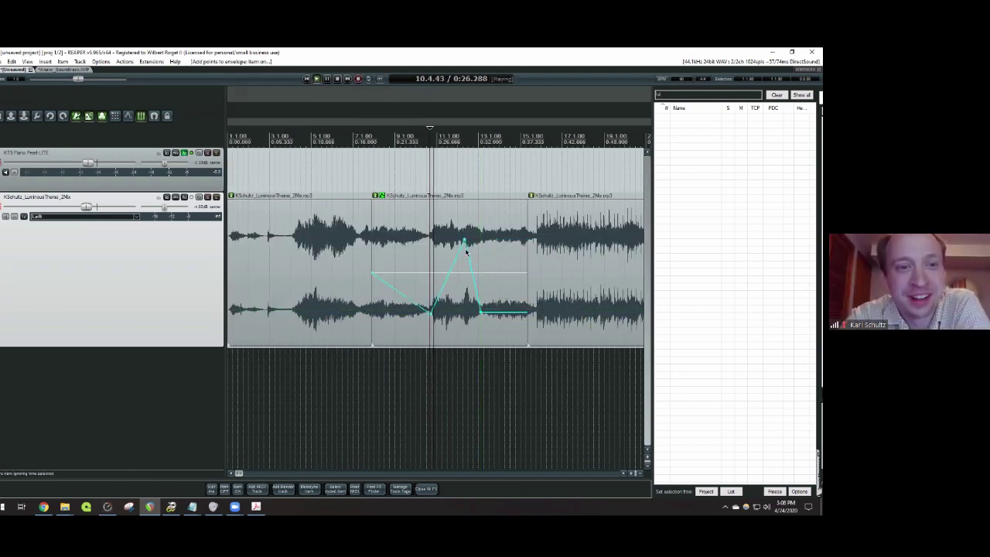
- During playback, raise the middle clip's envelope peak to the clip's upper edge and draw stepped volume changes after it, finishing with playback stopped
left_click_drag(462, 242, 448, 199)
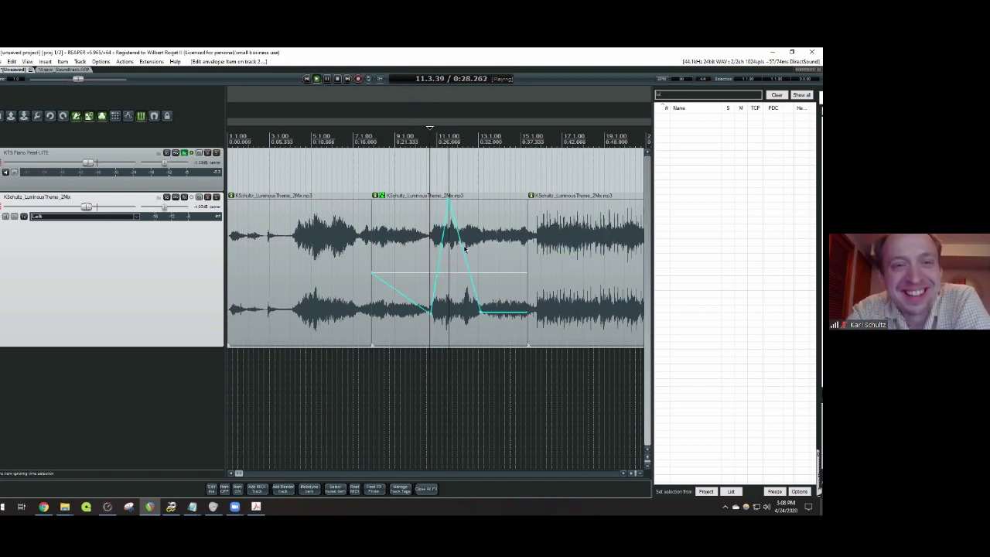
left_click(461, 271)
mouse_move(464, 251)
left_mouse_down()
mouse_move(486, 288)
mouse_move(467, 261)
left_mouse_up()
left_click(487, 269)
key("space")
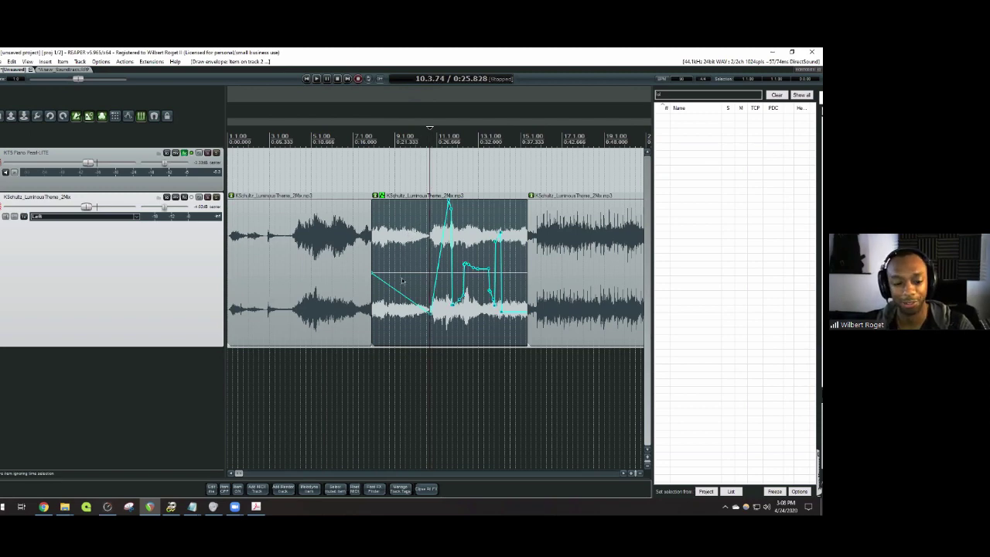
- Show the first clip's volume envelope and draw a short dip followed by a boost in its second half
left_click(318, 279)
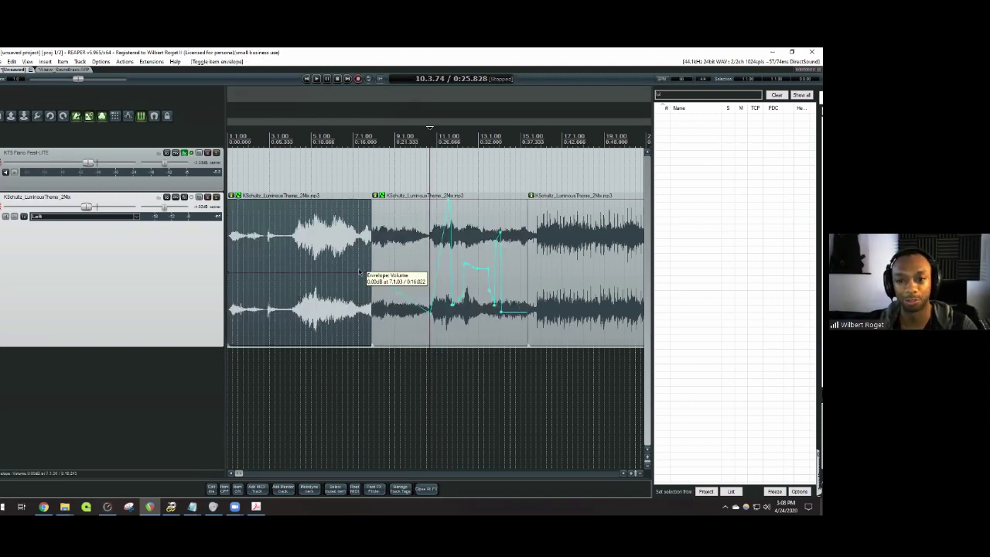
left_click(305, 274)
mouse_move(312, 274)
left_mouse_down()
mouse_move(312, 293)
mouse_move(334, 263)
mouse_move(351, 273)
left_mouse_up()
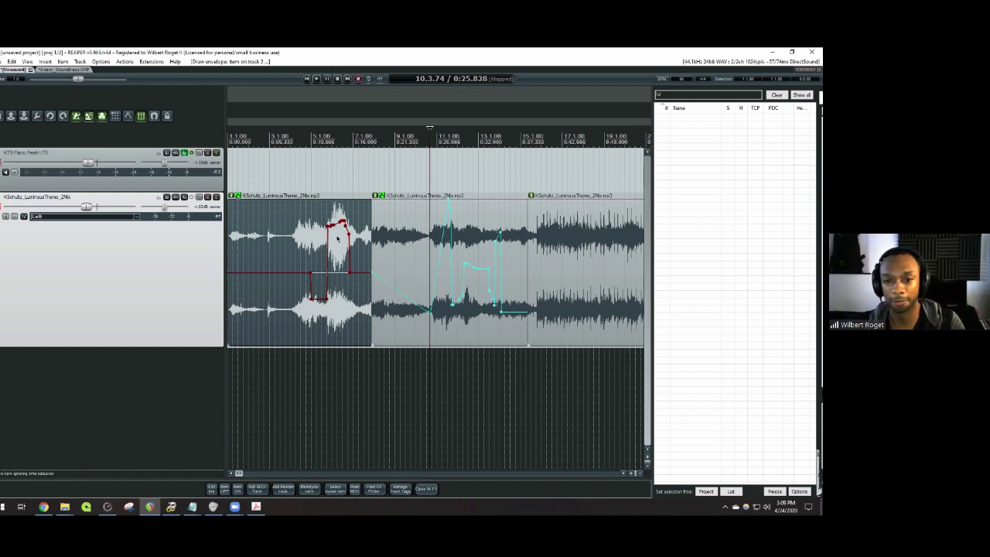
- Add the VST mda Bandisto to the first clip as an item effect and split that clip at 3.4.85
key("shift+e")
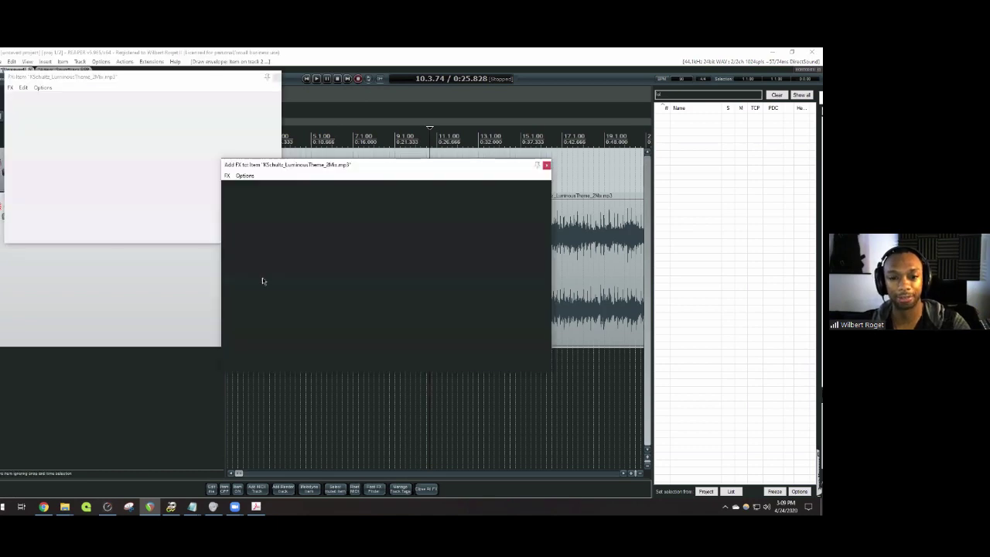
left_click(316, 235)
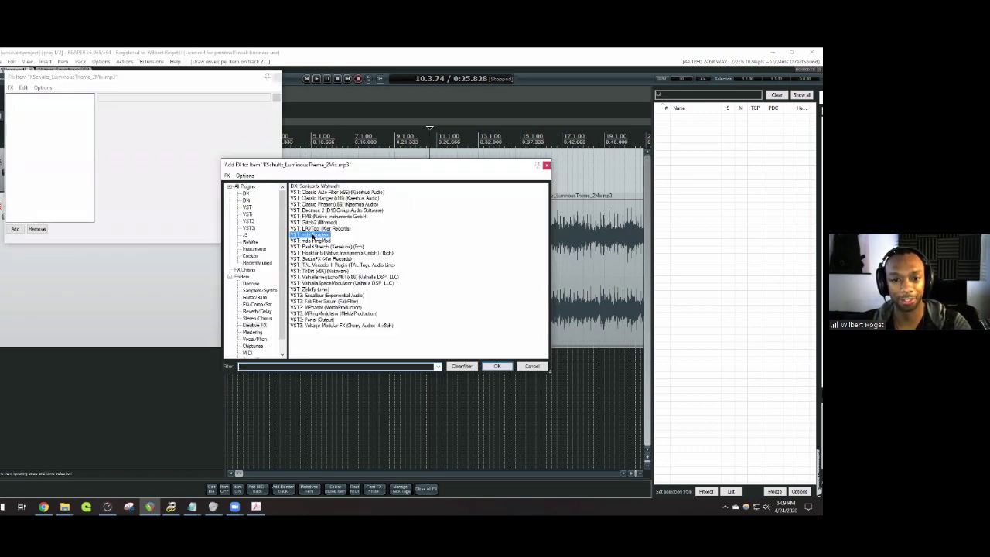
double_click(315, 235)
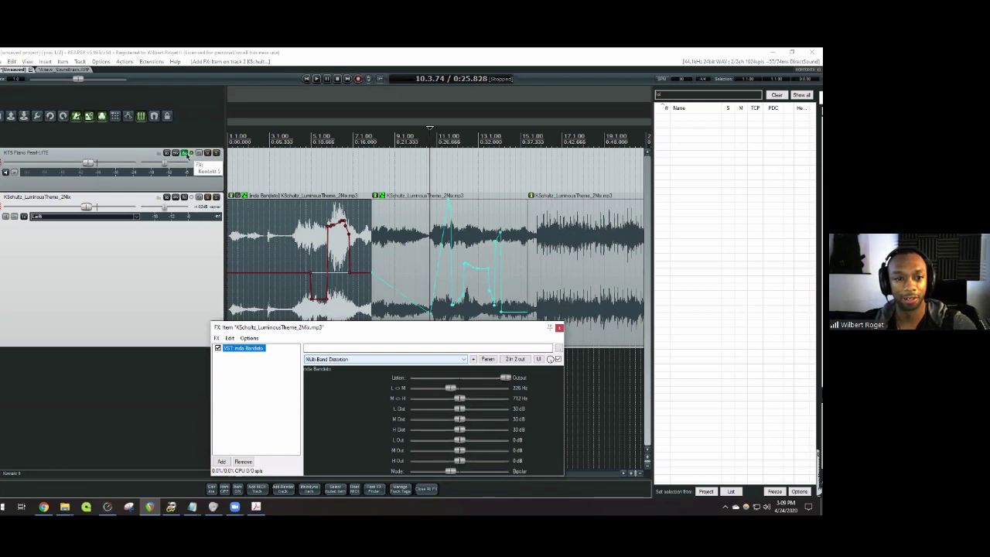
left_click(290, 232)
key("s")
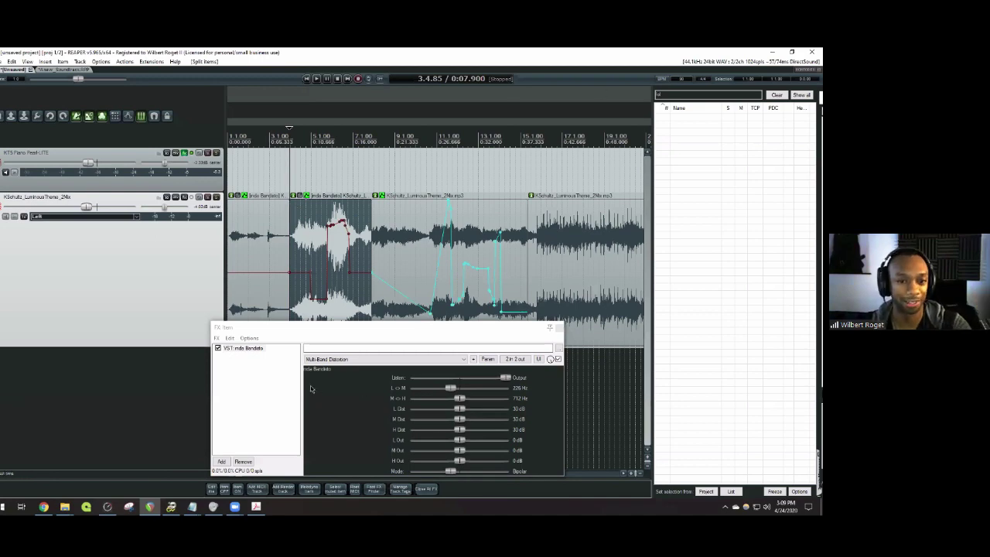
- Nest the LuminousTheme_2Mix track inside the piano track as a folder child and add a new track nested beneath it
left_click(106, 222)
left_click_drag(106, 222, 116, 202)
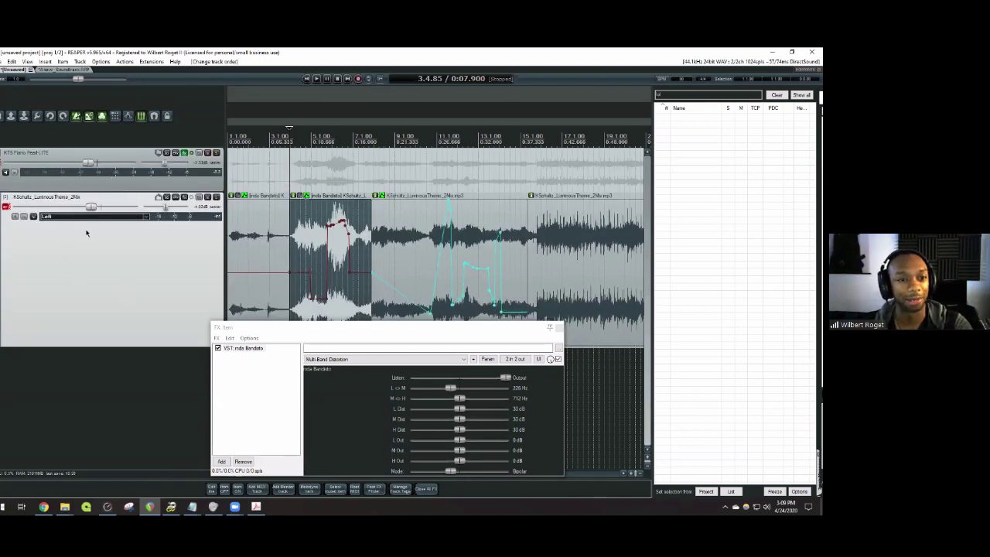
double_click(121, 367)
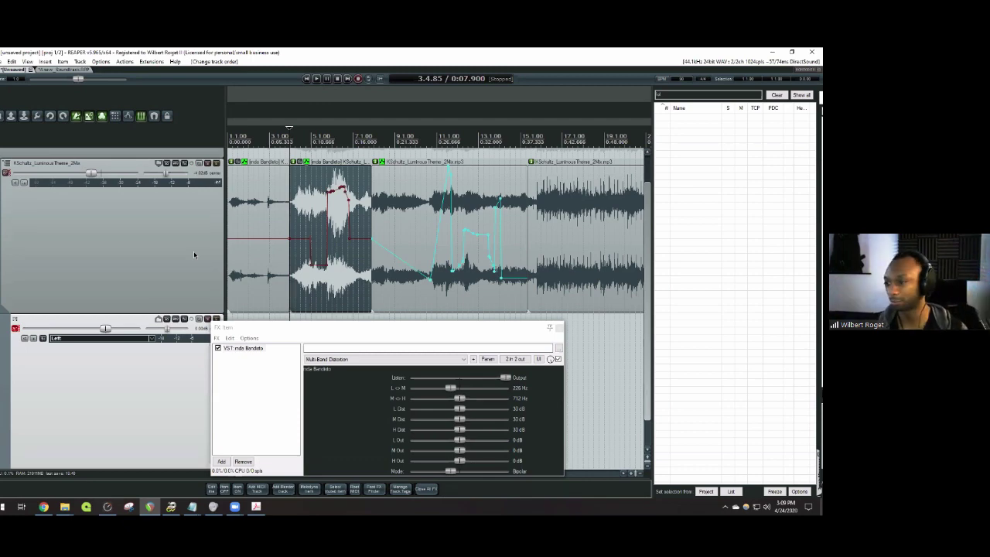
- Draw an empty media item after the audio on the LuminousTheme_2Mix track, from about bar 58 to bar 69, and select it
scroll(561, 217, "down", 5)
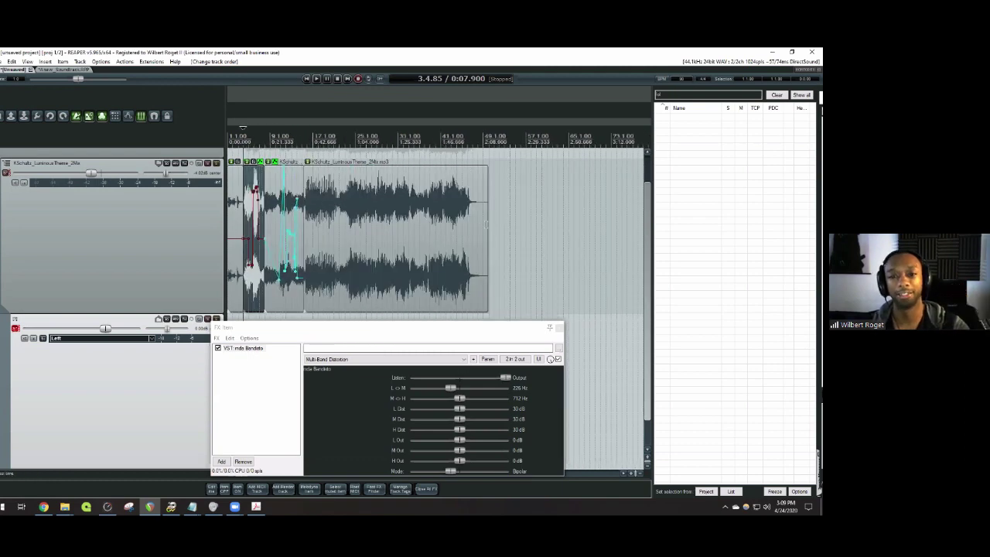
left_click_drag(534, 207, 593, 224)
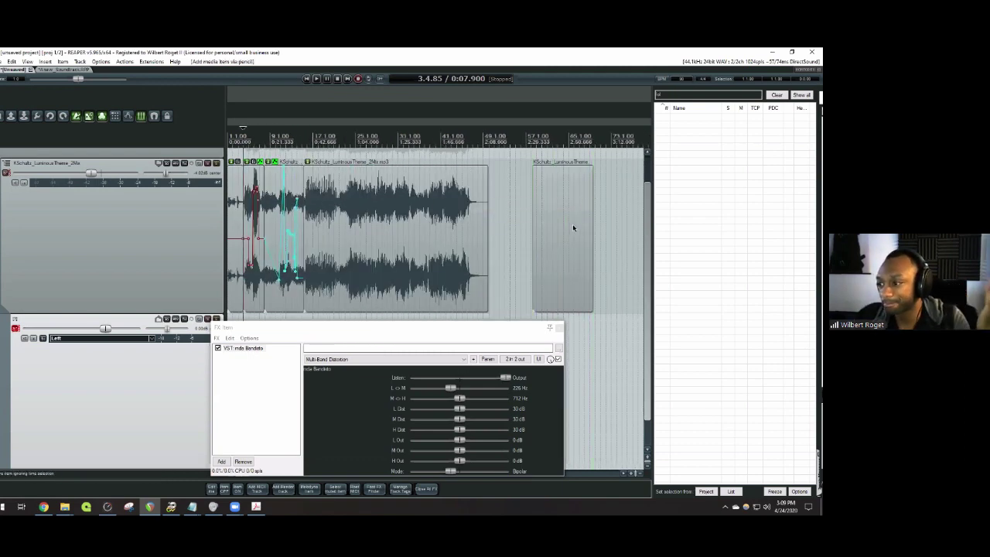
left_click(377, 182)
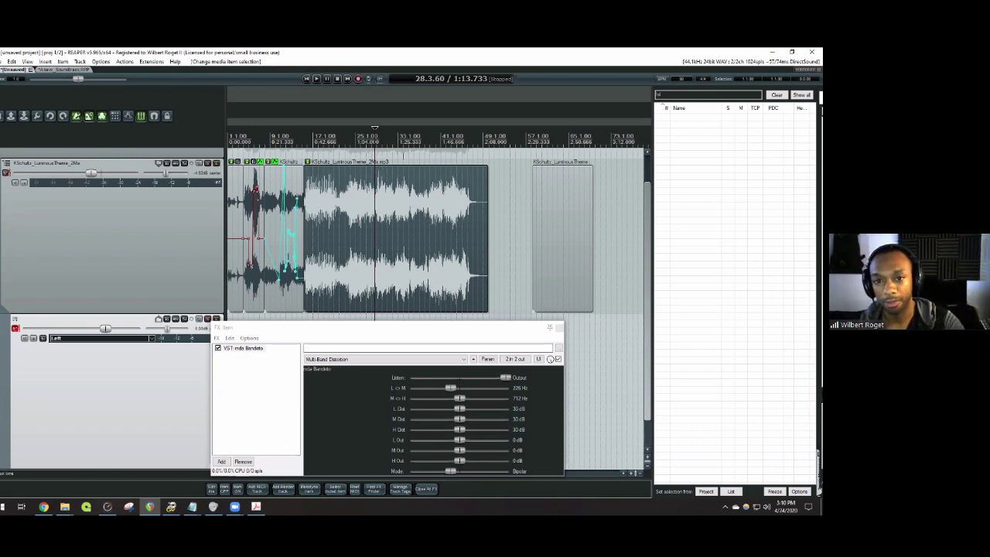
left_click_drag(512, 198, 522, 230)
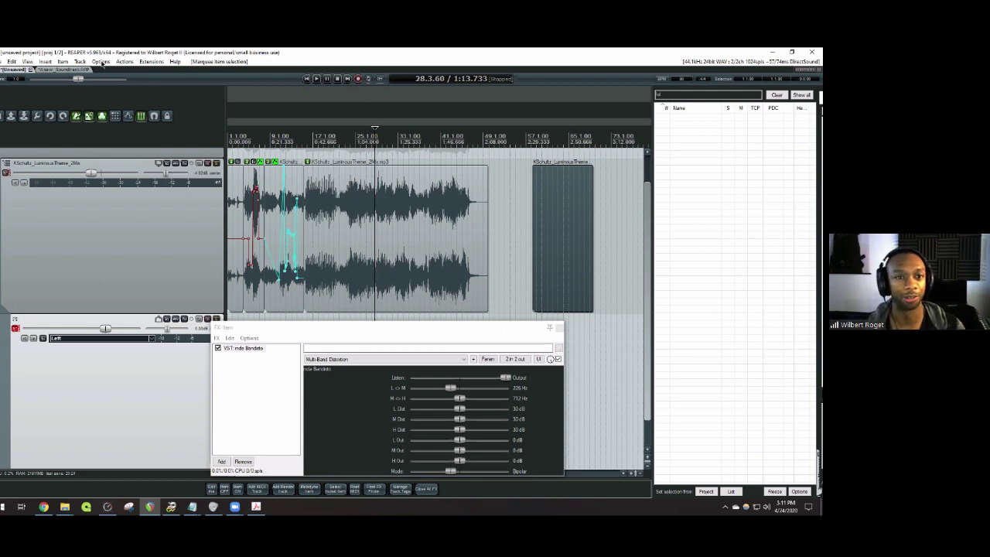
key("ctrl+z")
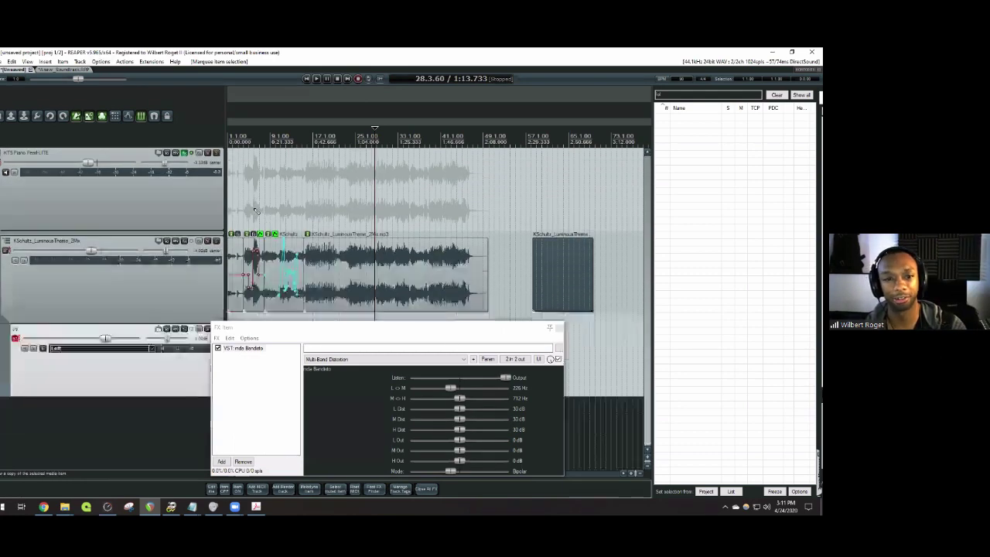
- Switch the interface theme to RADO
left_click(101, 61)
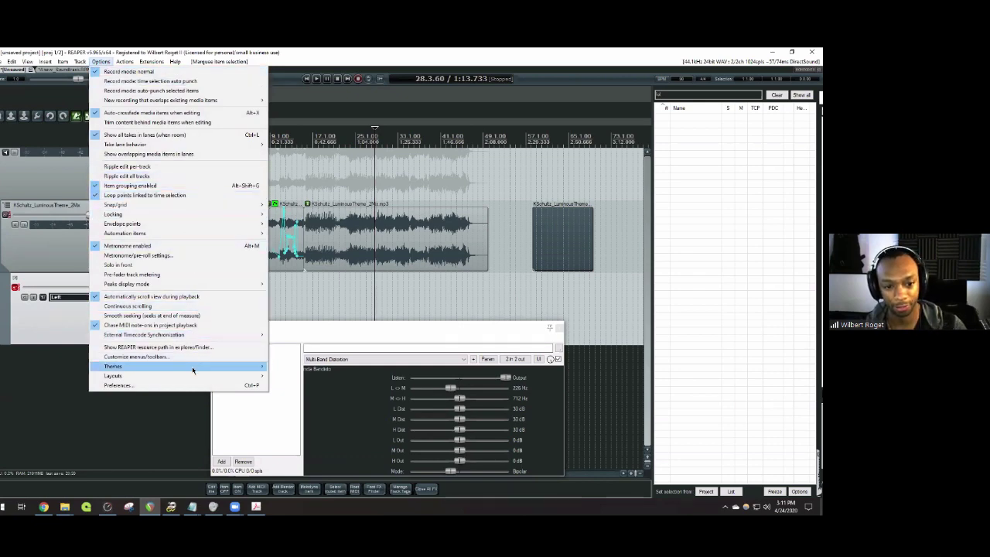
mouse_move(191, 365)
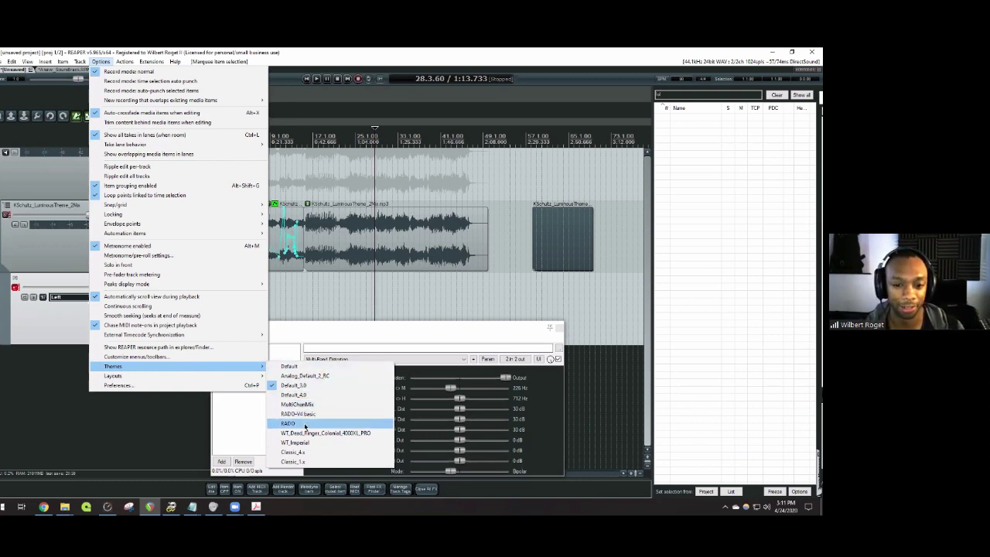
left_click(306, 424)
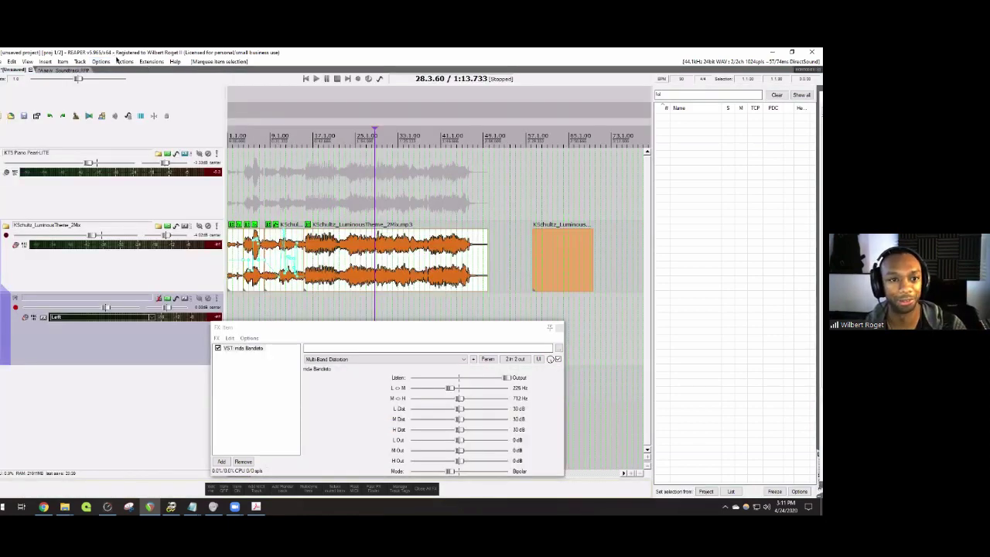
- Change the interface theme to WT_Imperial
left_click(102, 62)
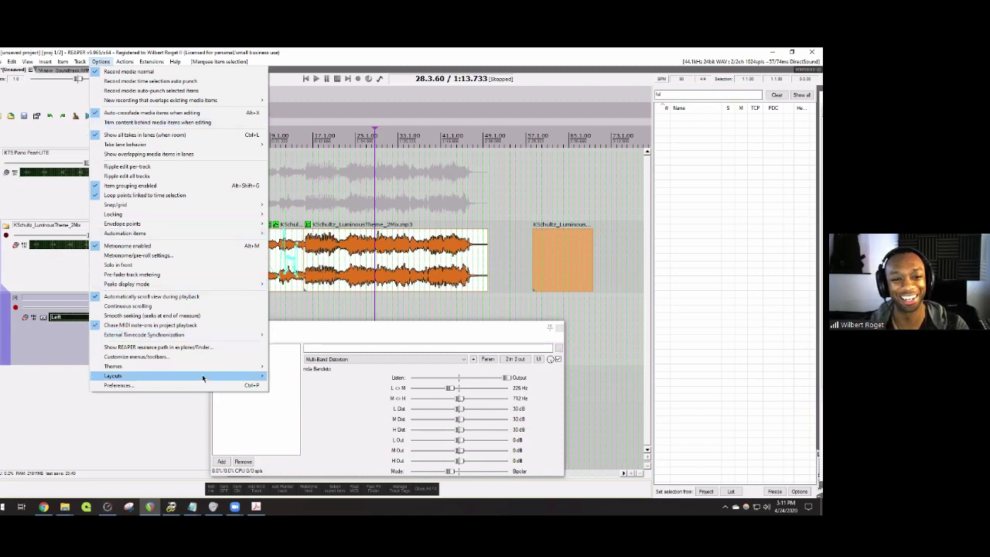
mouse_move(256, 369)
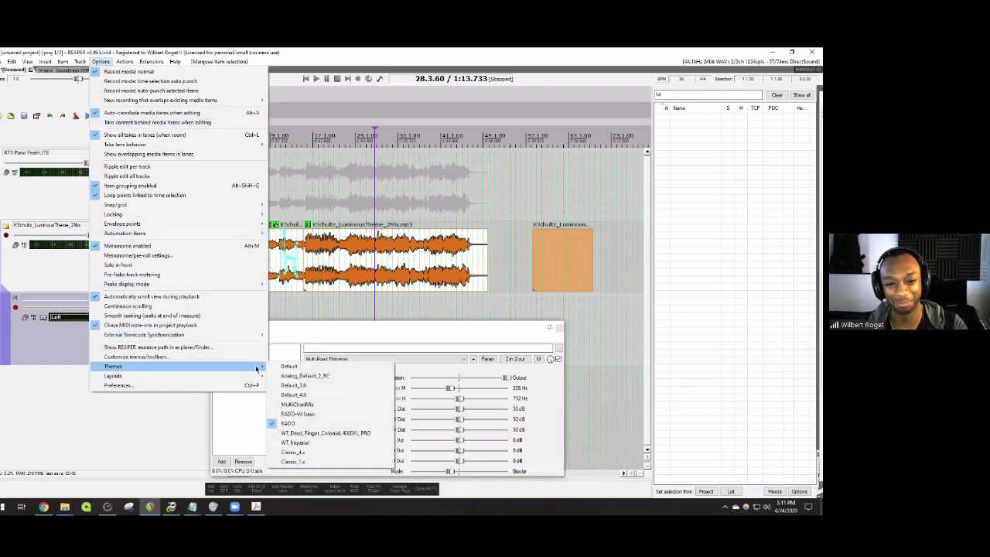
left_click(334, 442)
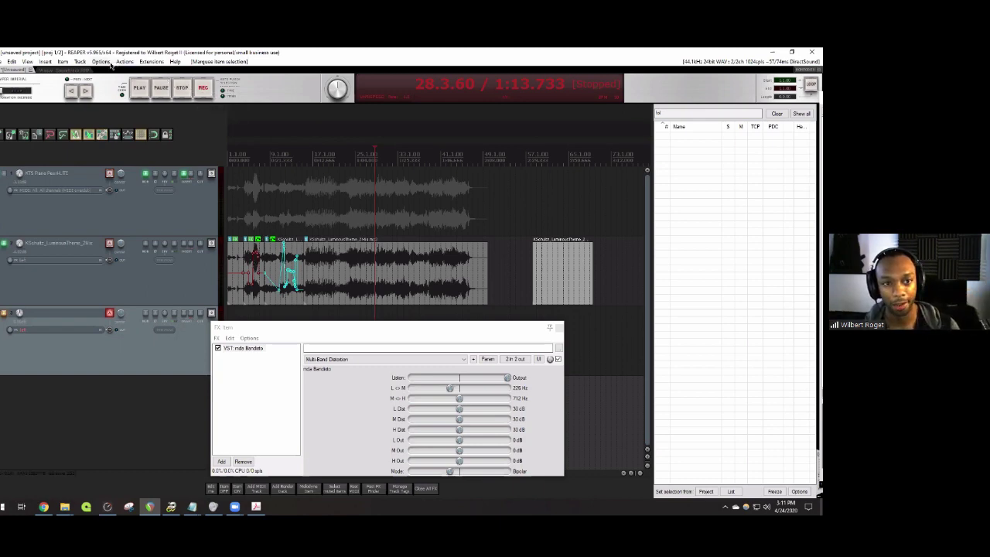
- Set the transport layout of the WT_Imperial theme to Blackface
left_click(104, 62)
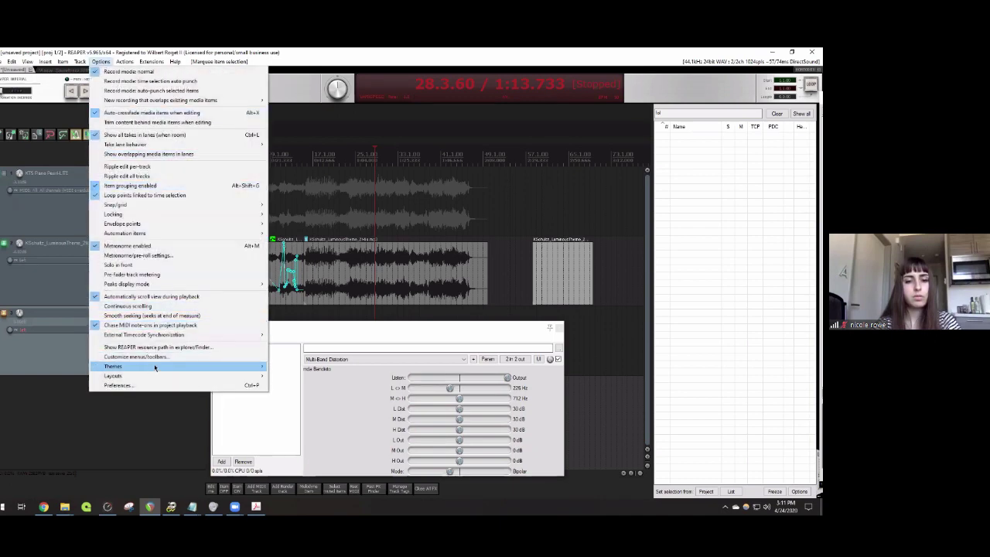
mouse_move(160, 376)
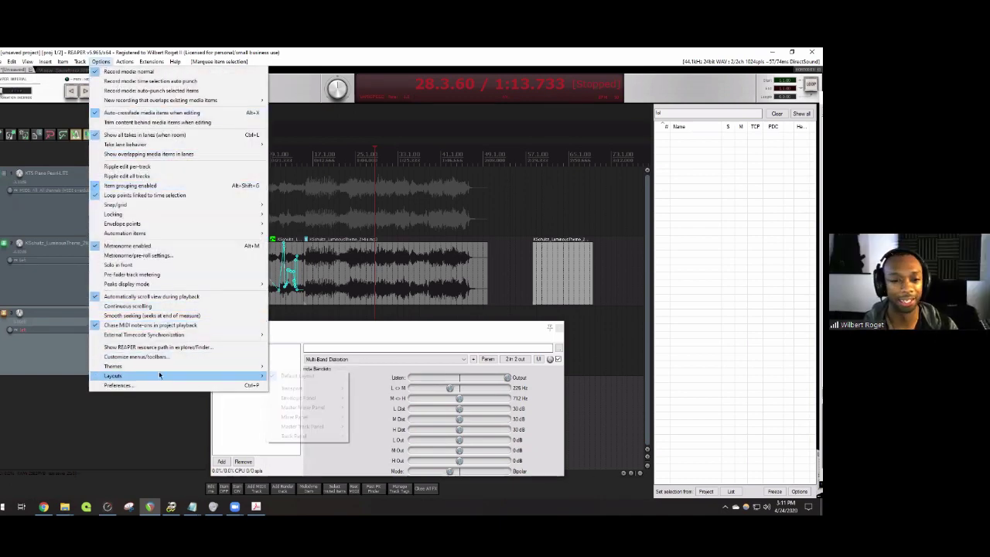
mouse_move(332, 389)
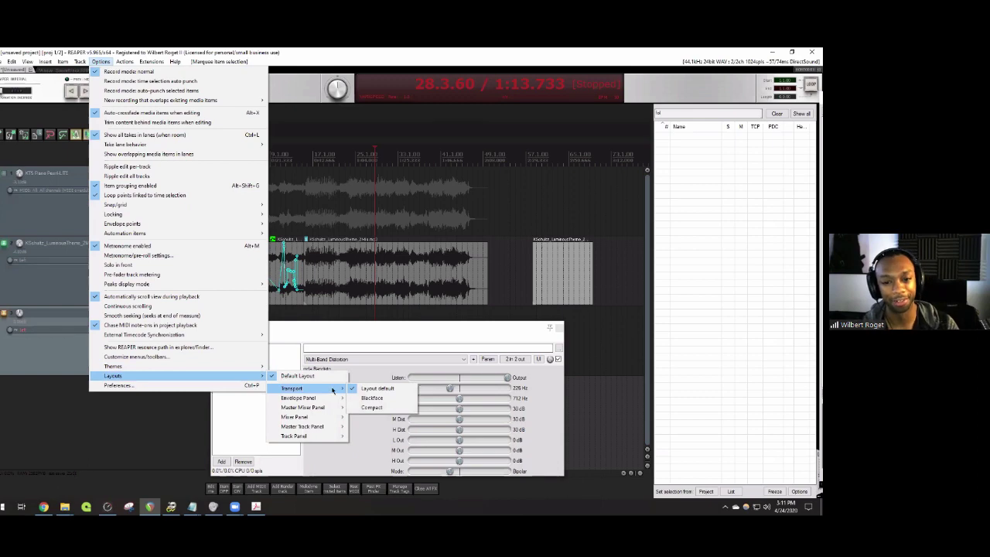
left_click(372, 397)
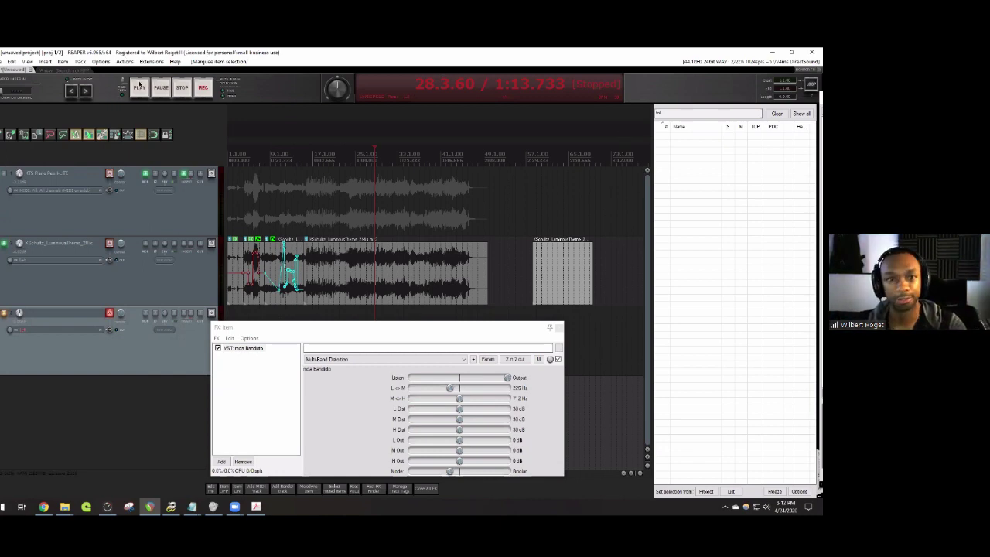
- Apply the Default_4.0 interface theme
left_click(101, 61)
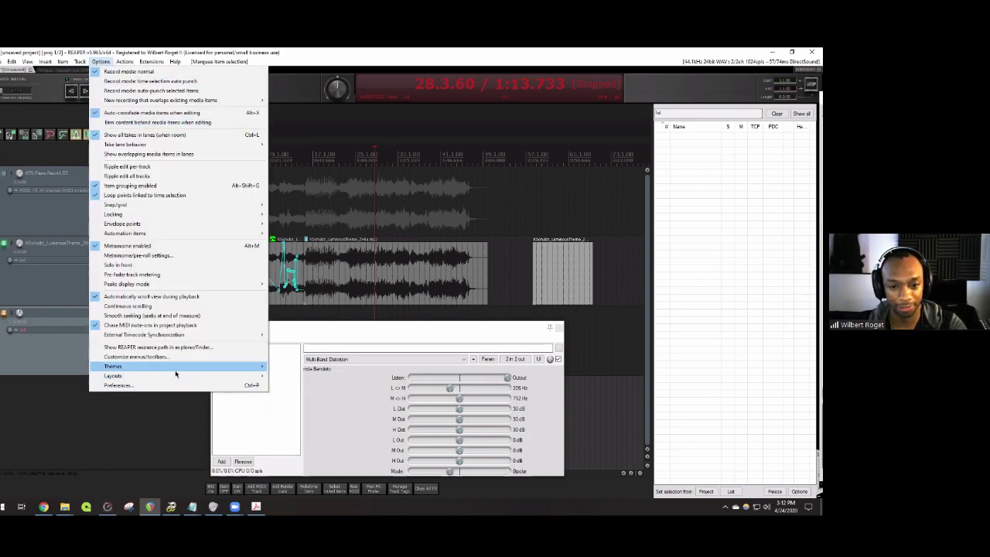
mouse_move(175, 368)
left_click(301, 394)
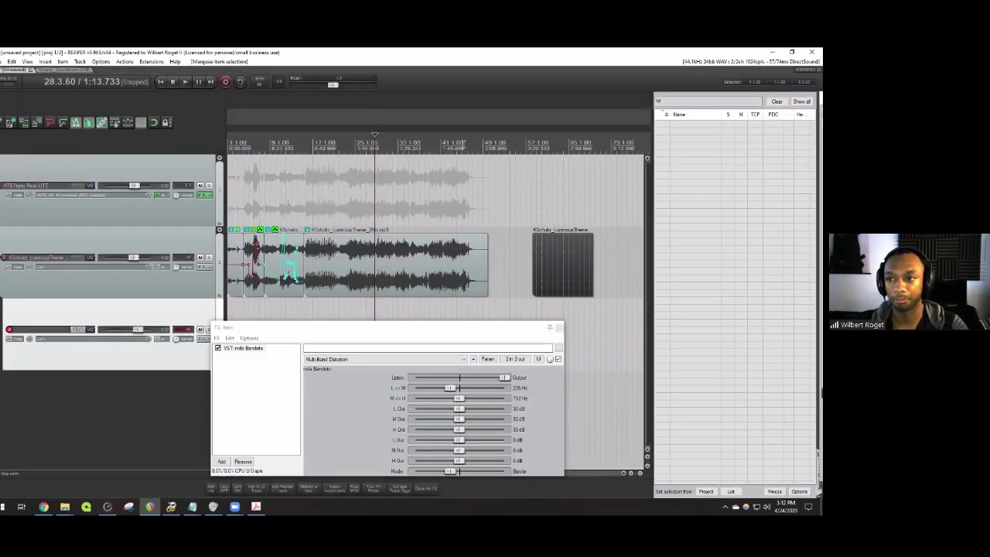
- Restore the maximized main window to its smaller floating size
double_click(122, 54)
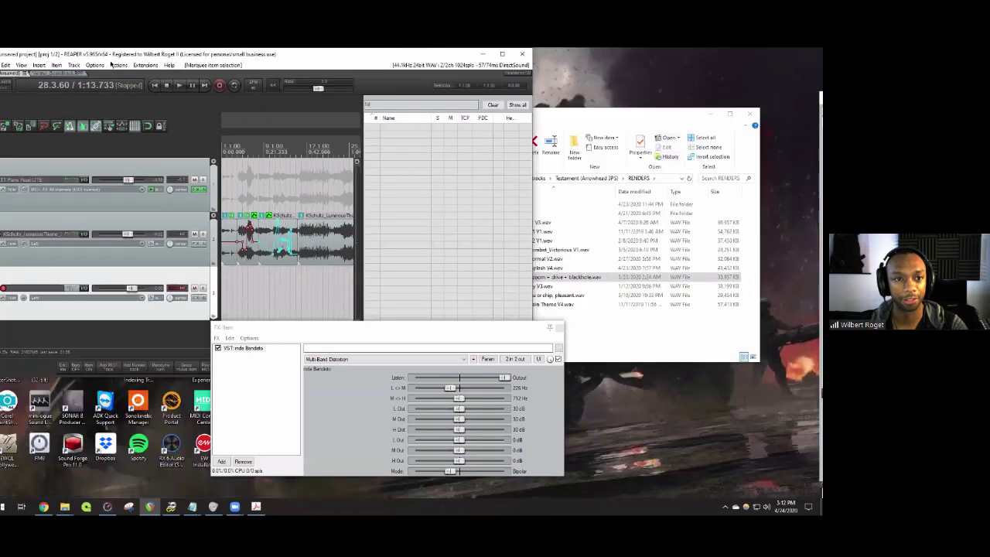
left_click(99, 65)
left_click(115, 52)
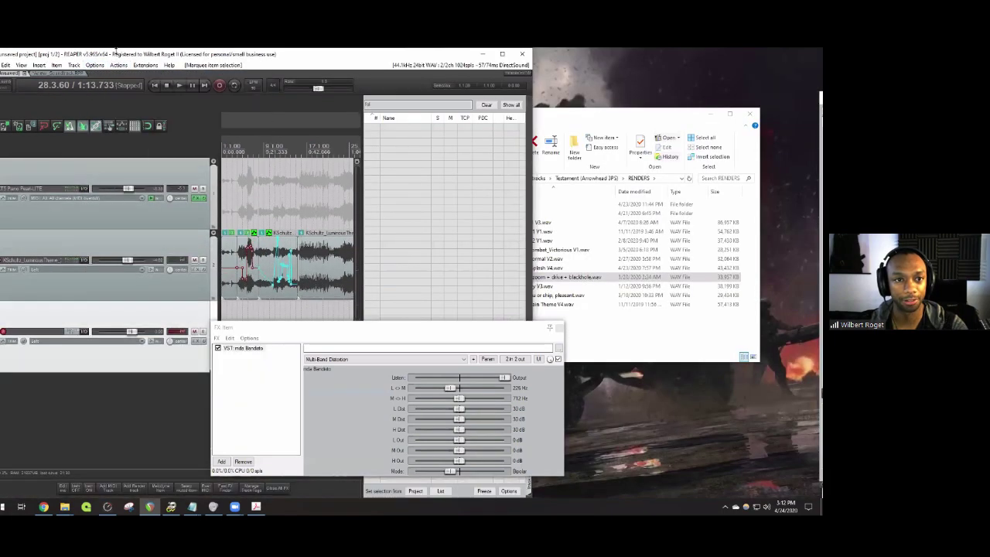
- Maximize the main window and apply a different interface theme with a centred transport and a light arrange area
double_click(114, 54)
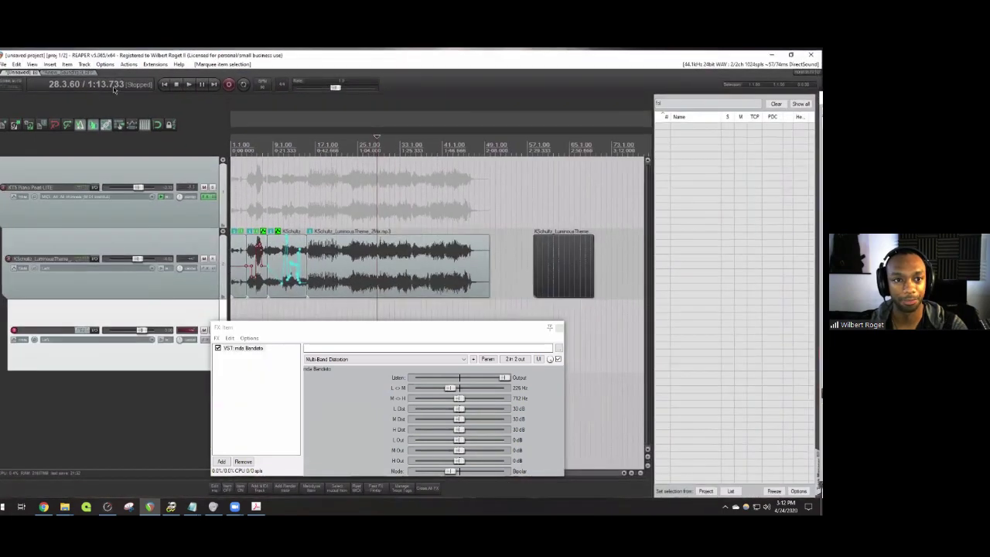
left_click(101, 61)
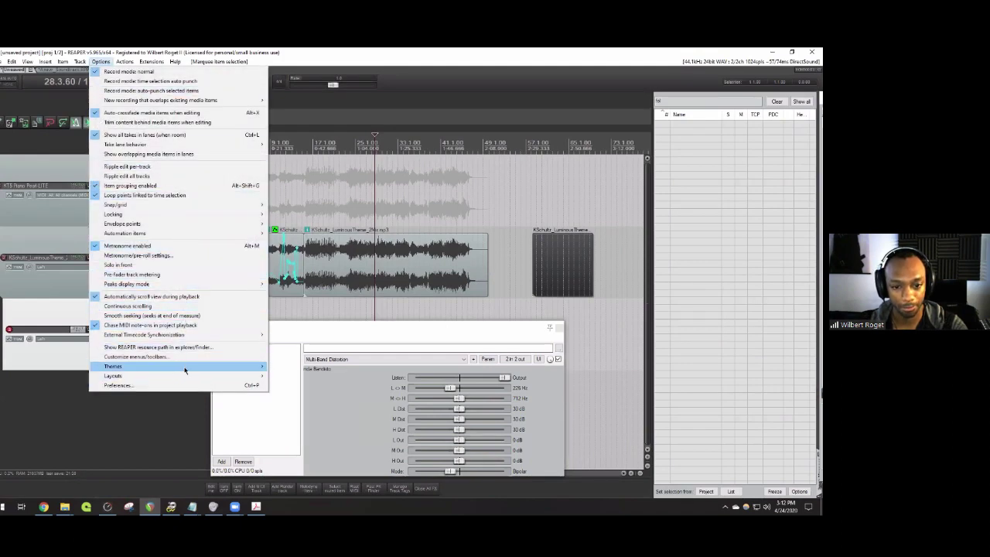
mouse_move(185, 370)
left_click(300, 387)
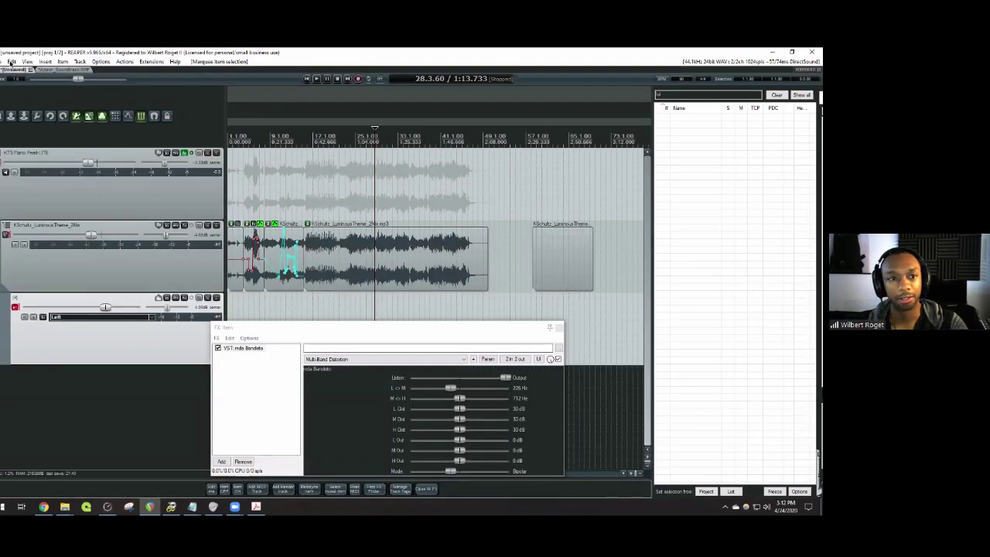
- Switch to the Anew_Soundtrack.RPP project and select the KT4 Woodwinds folder in the track manager
left_click(55, 70)
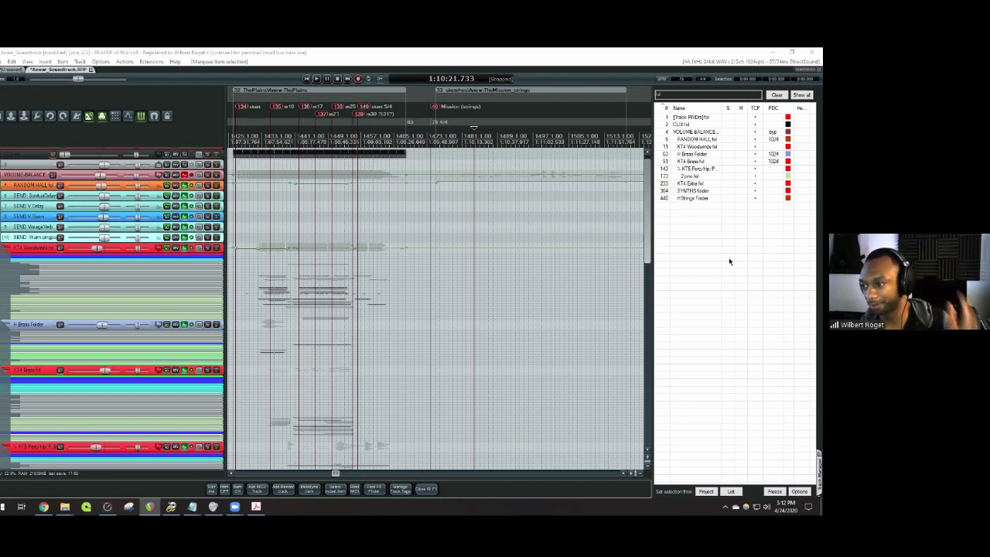
left_click(701, 148)
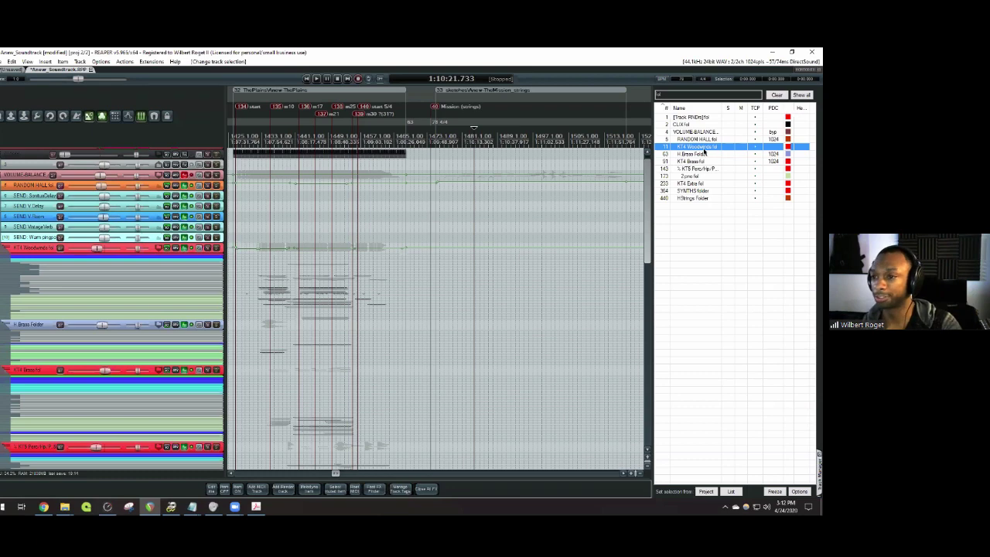
left_click(697, 95)
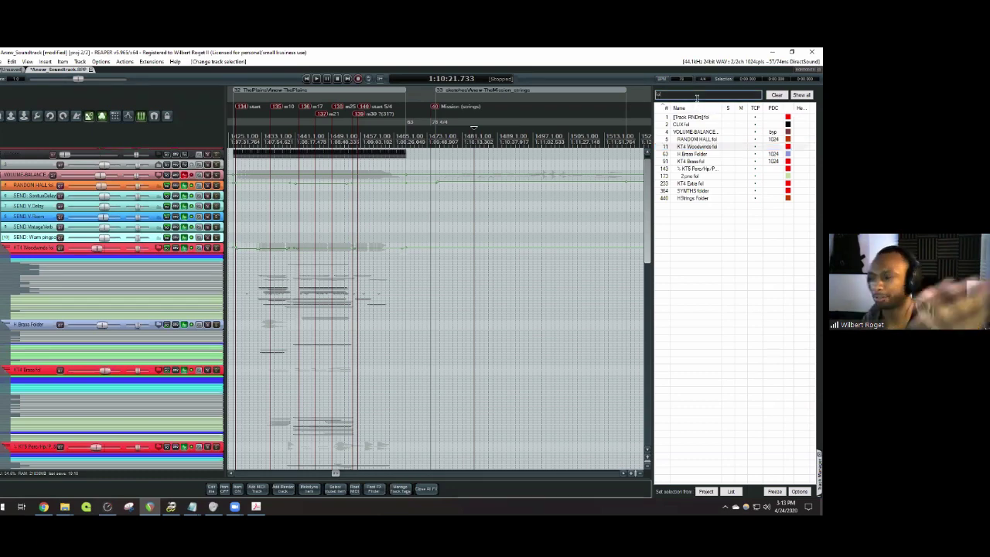
- Solo the KT4 Woodwinds folder through the track manager and play the project from about 1:08:33
left_click(731, 145)
left_click(317, 192)
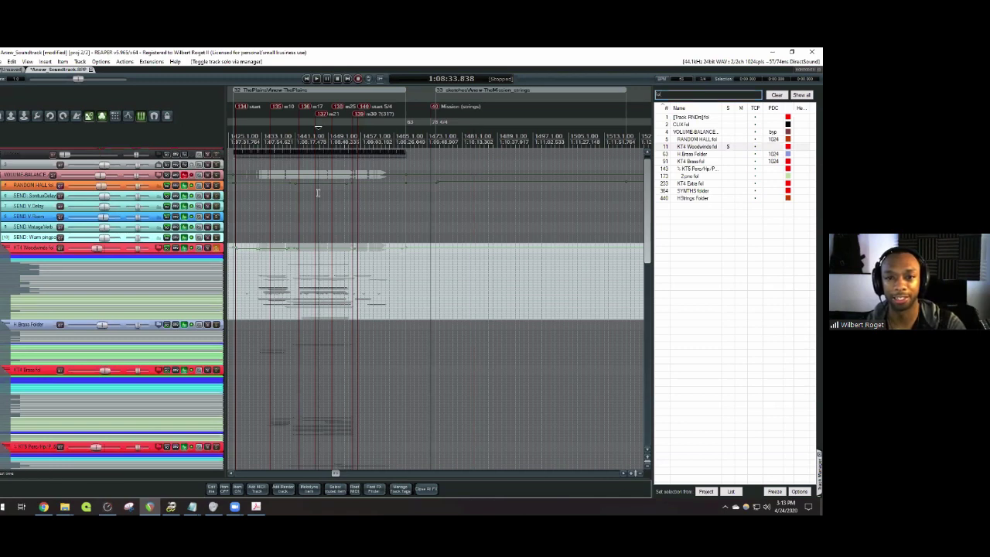
key("space")
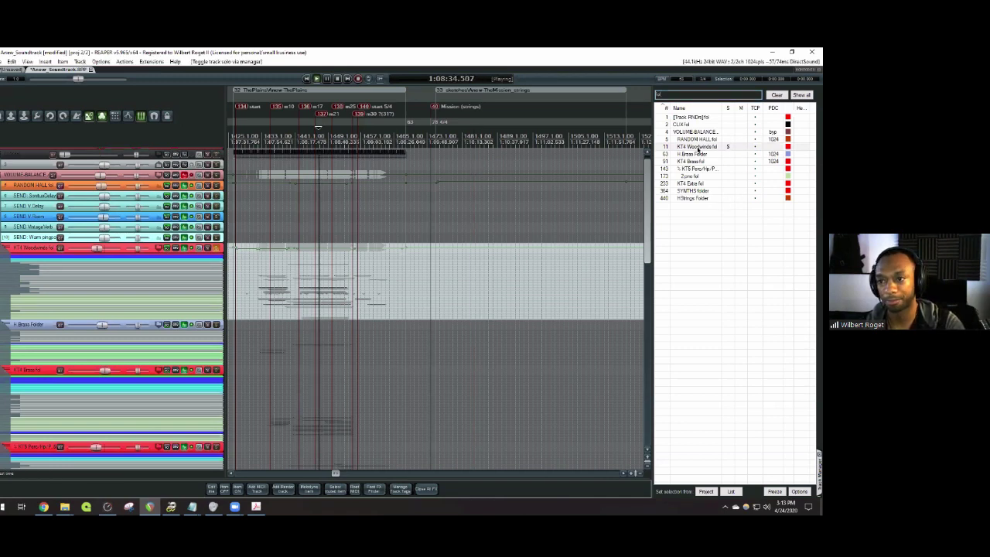
- Audition the H.Brass and KT4 Brass folders soloed instead of the woodwinds, then stop and unsolo all tracks
left_click(726, 154)
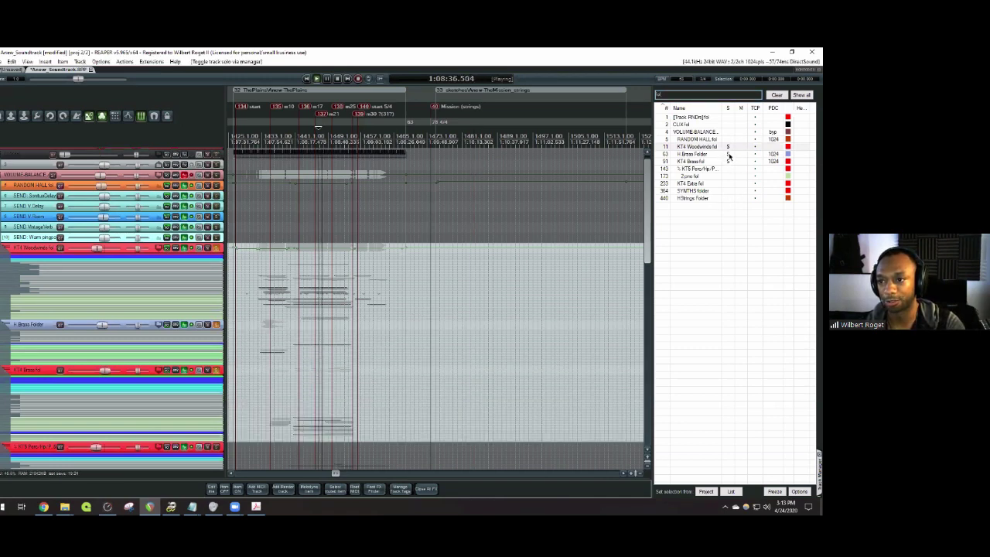
left_click(730, 147)
key("space")
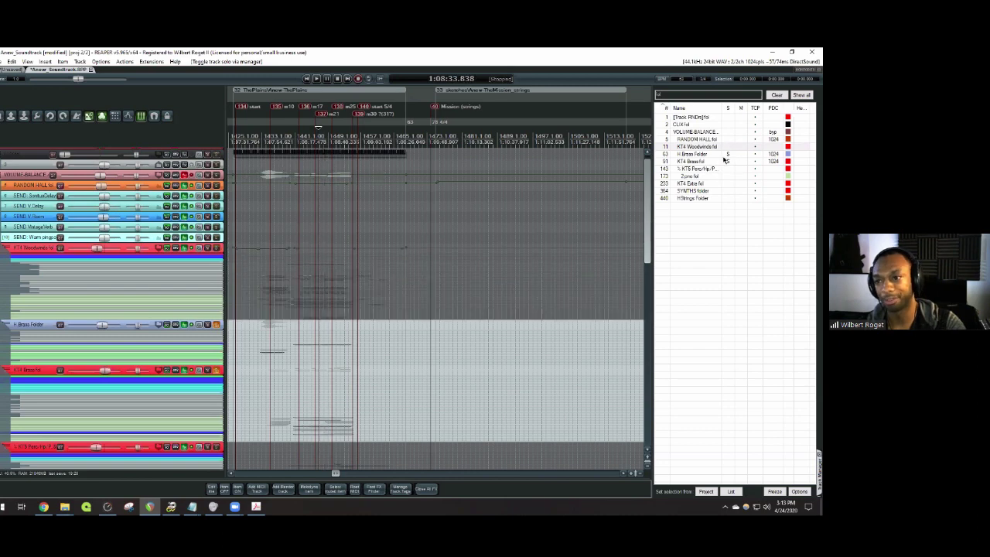
left_click(727, 154)
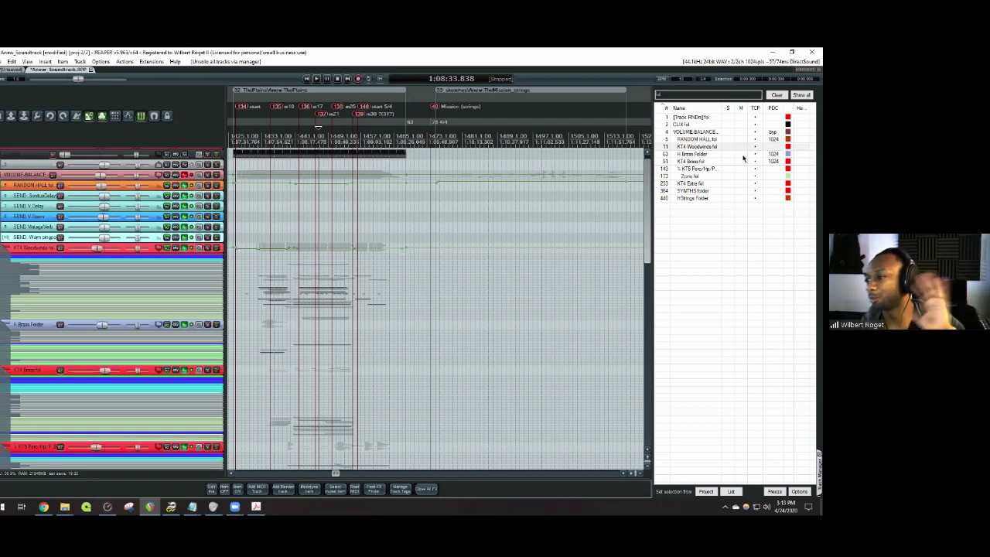
- Select the SEND V.Delay track and expand the KT4 Woodwinds folder to show its child tracks
double_click(673, 94)
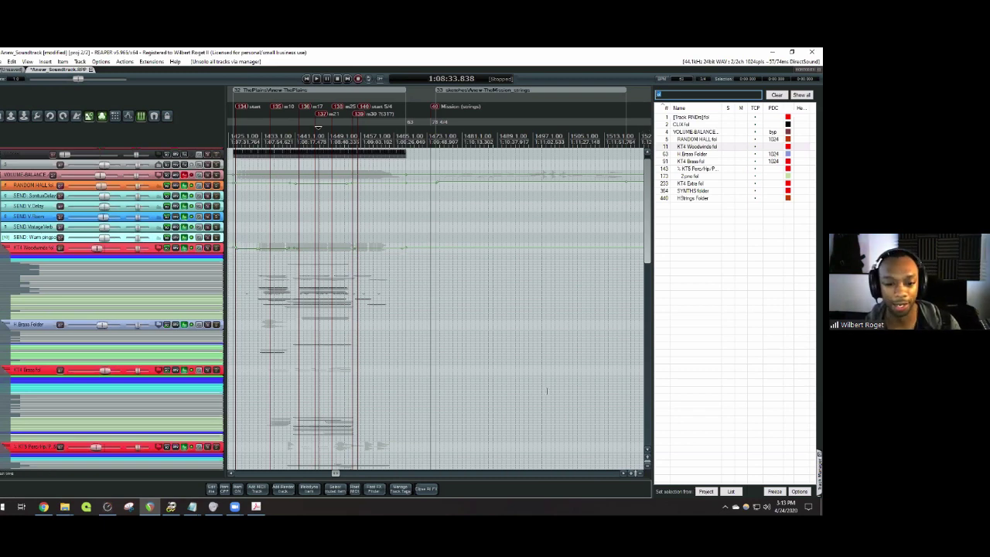
left_click(37, 205)
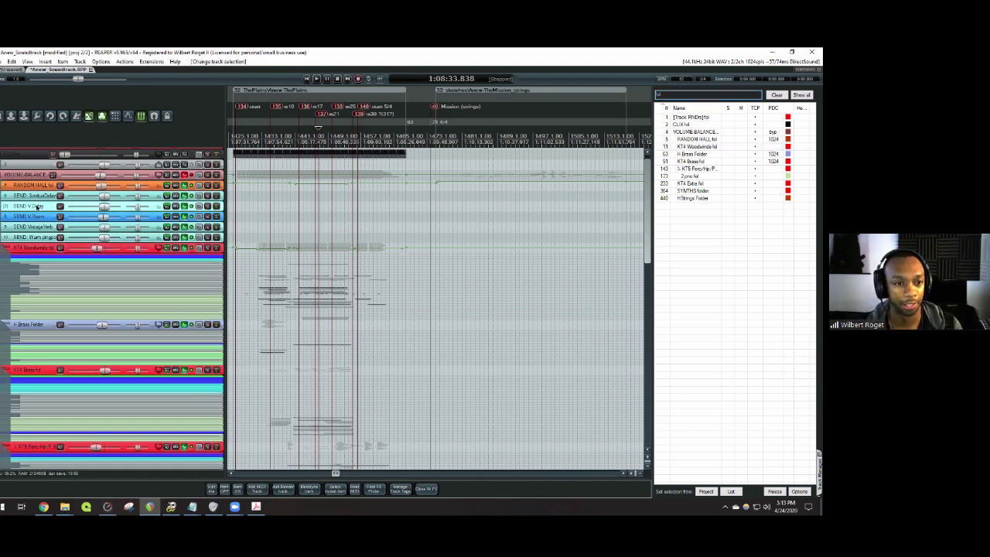
left_click(7, 247)
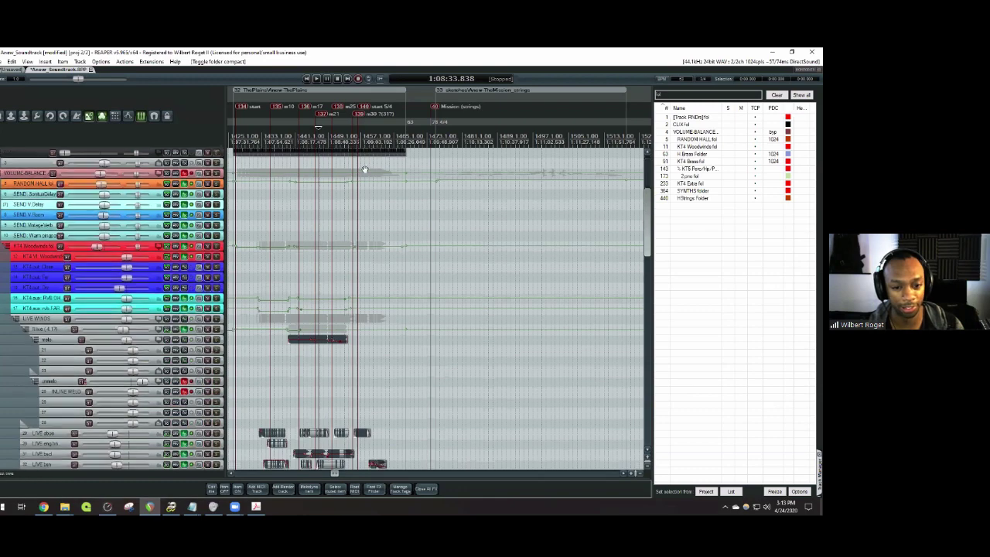
- Solo the 5 ob solo track inside the woodwinds folder and play its part from about 1:05:34
scroll(398, 328, "down", 3)
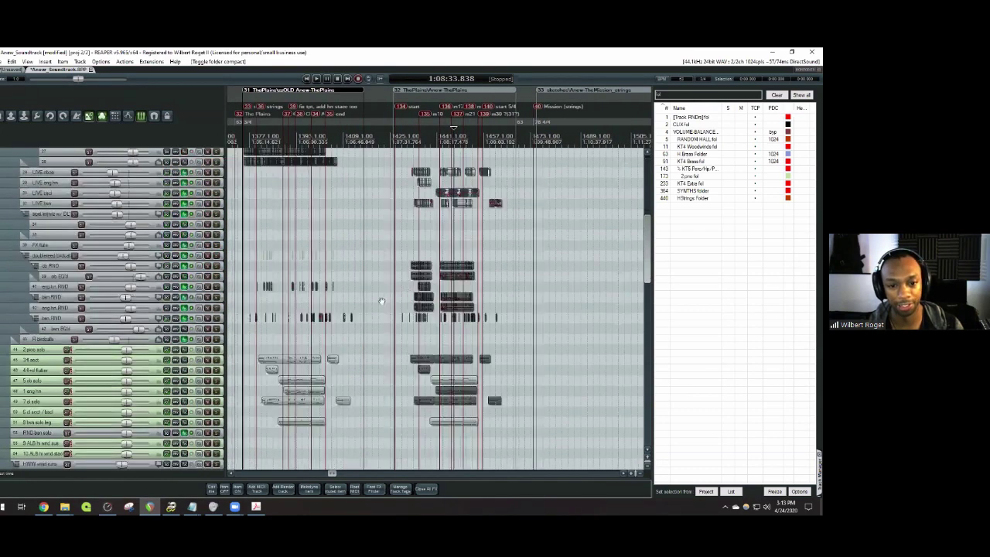
left_click(217, 314)
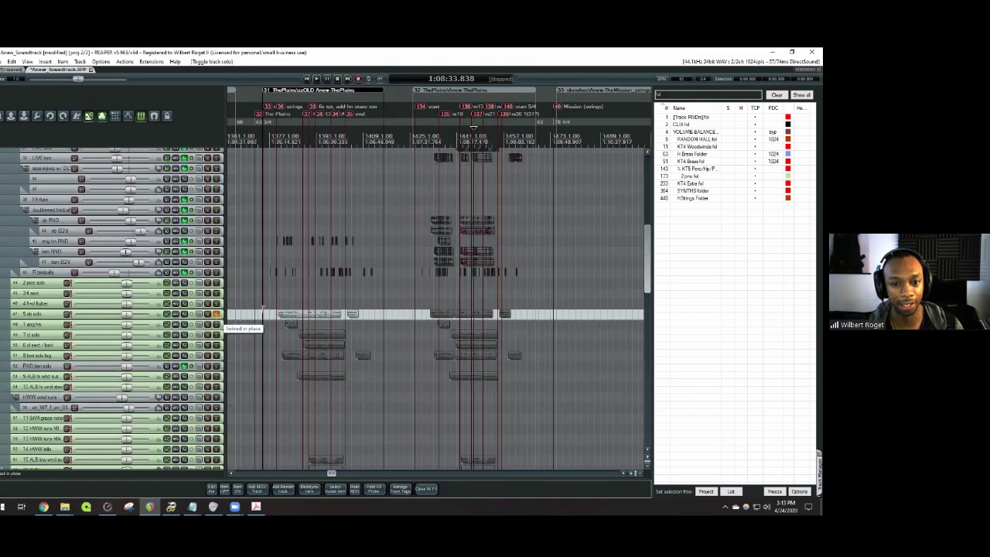
left_click(289, 303)
scroll(288, 303, "up", 8)
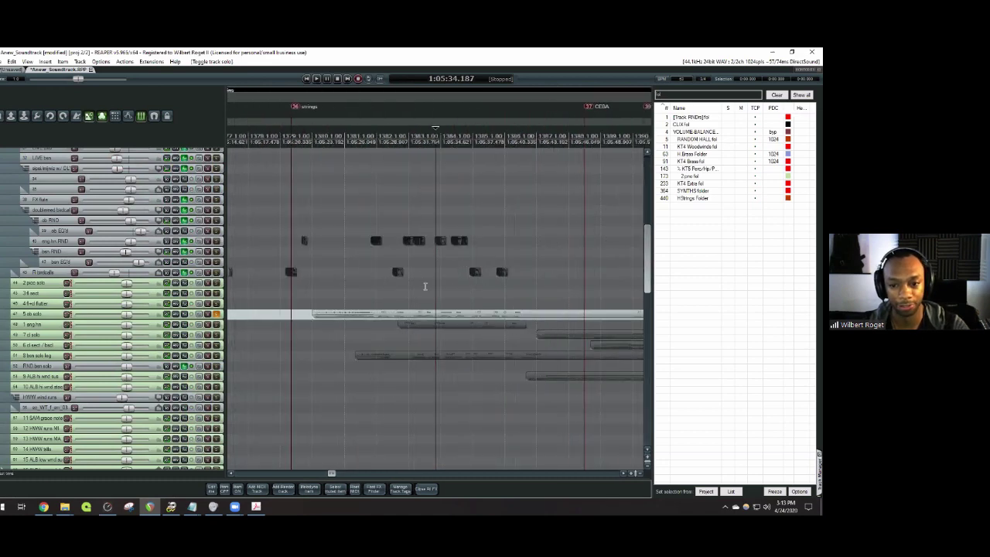
key("space")
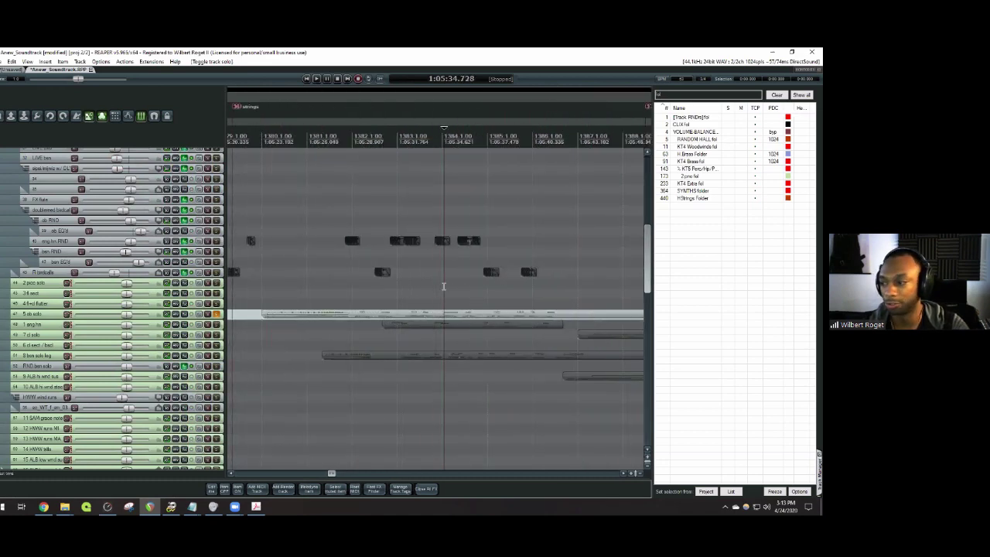
- Place the edit cursor at the start of the soloed oboe item, at 1:05:23.192
left_click(442, 284)
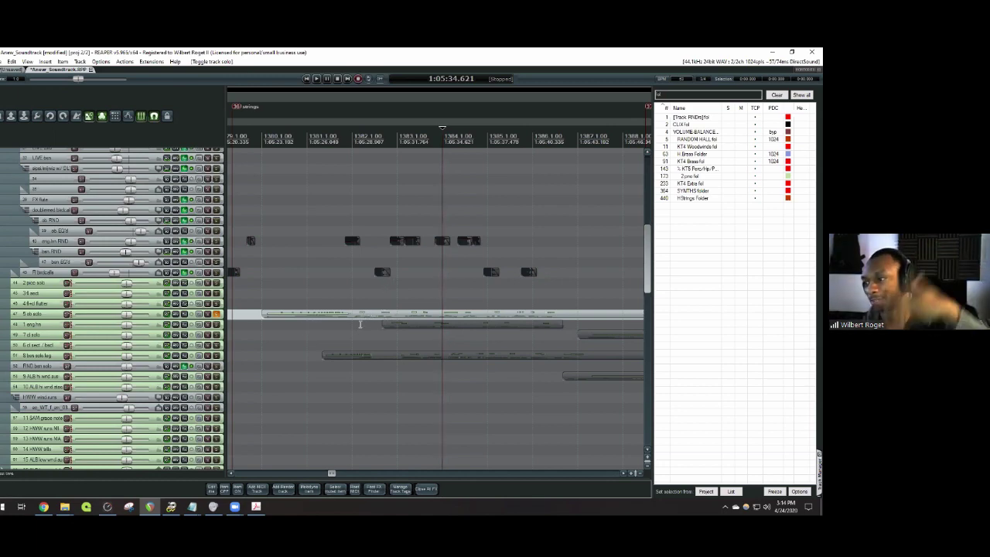
left_click(396, 298)
left_click(263, 296)
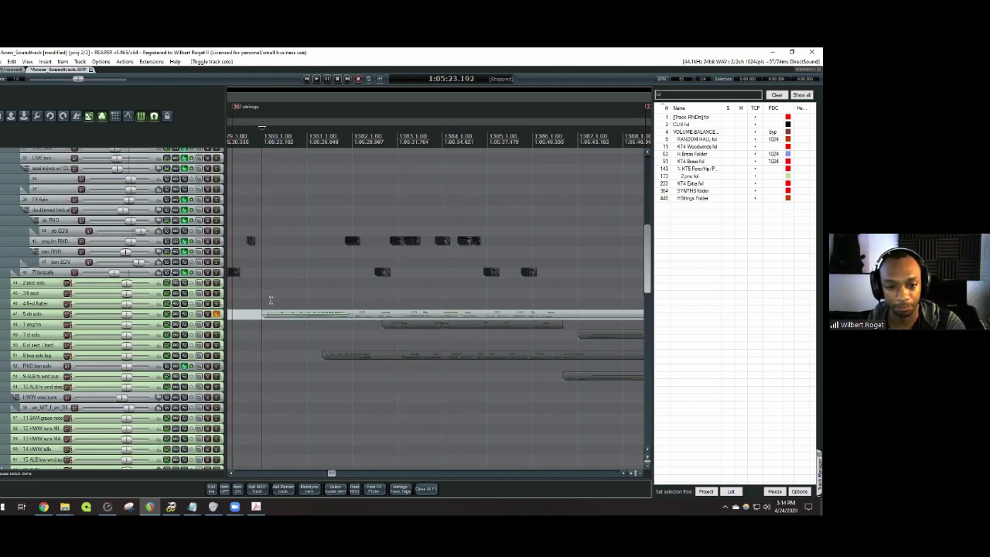
- Add a render track directly below the SEND Warm pingpong track, above the KT4 Woodwinds folder
scroll(273, 236, "up", 10)
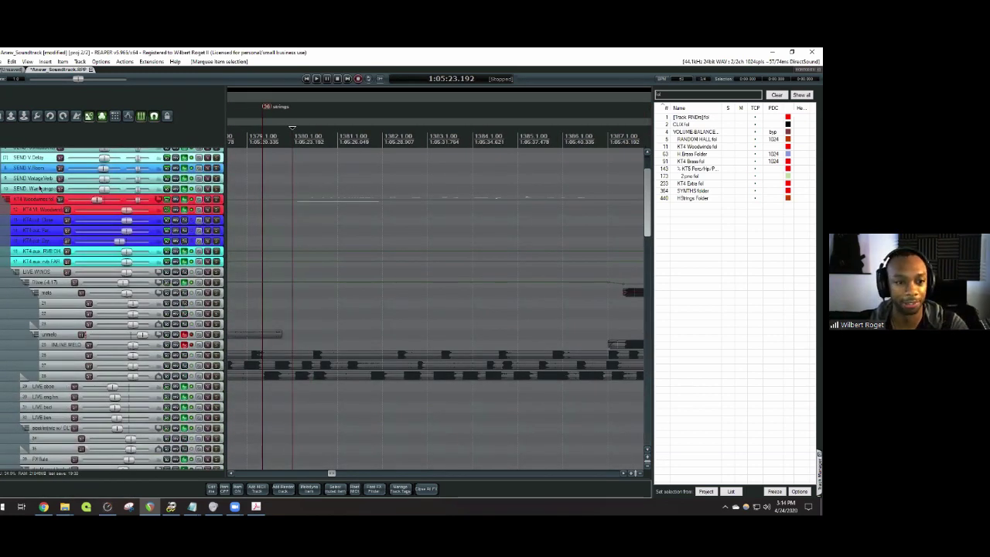
left_click(39, 187)
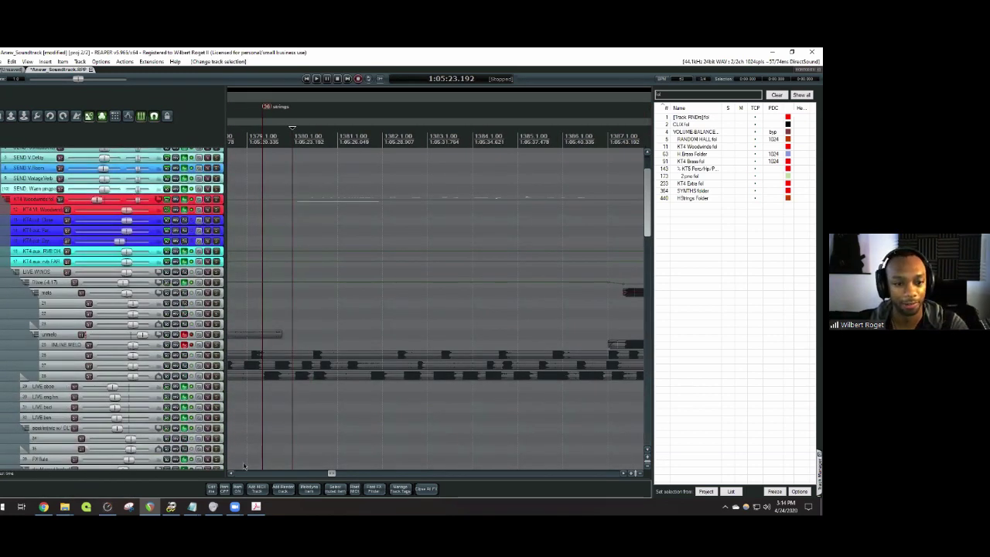
left_click(285, 490)
left_click_drag(165, 240, 133, 213)
- Arm the render track and record a few seconds of the soloed passage onto it from 1:05:23.192
left_click(5, 209)
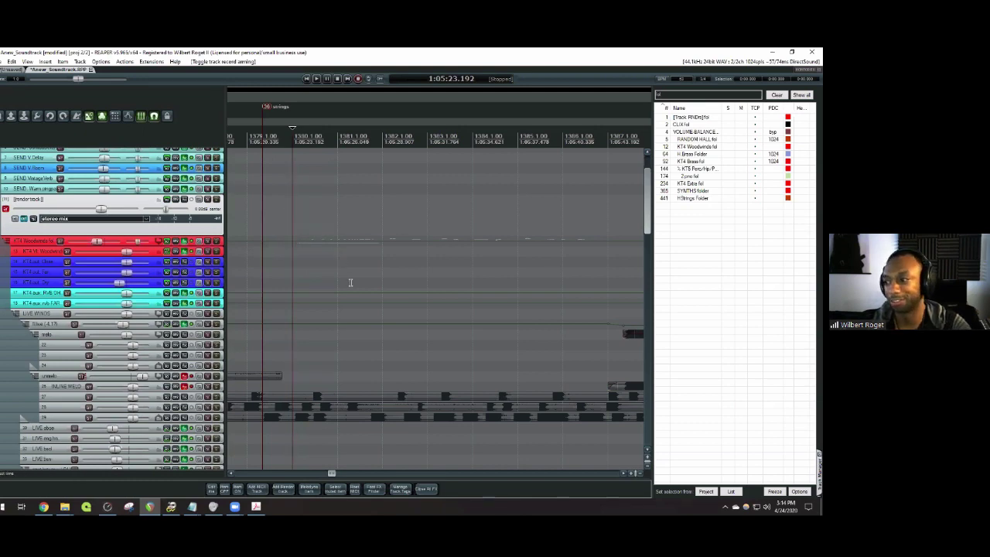
key("ctrl+r")
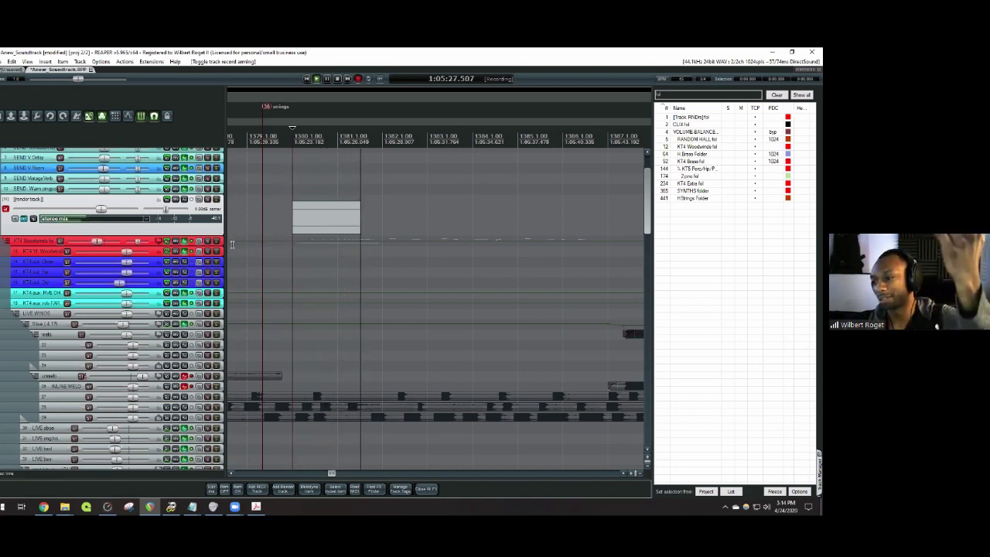
key("space")
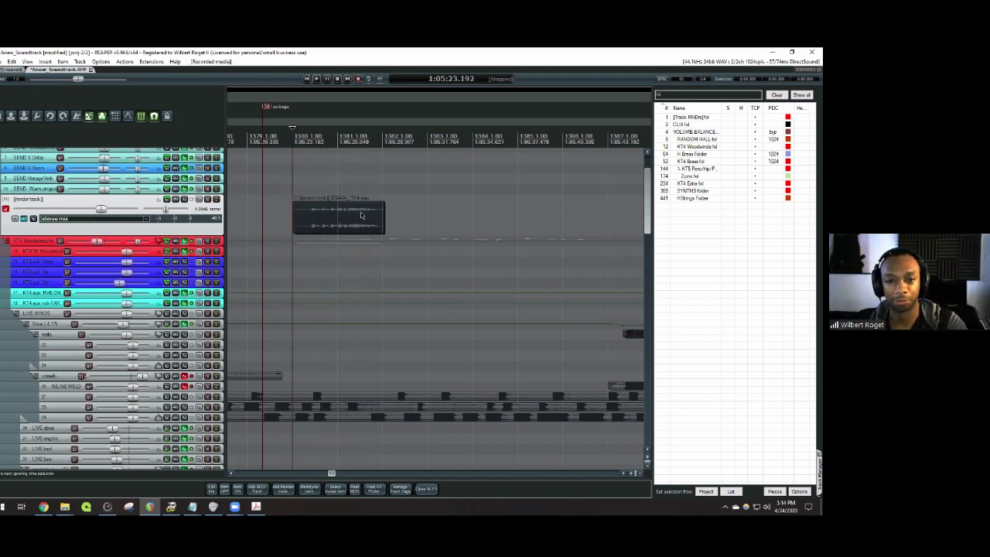
- Try moving the recorded item onto the KT4 Woodwinds folder track, undo the move and deselect the item
left_click_drag(336, 222, 371, 248)
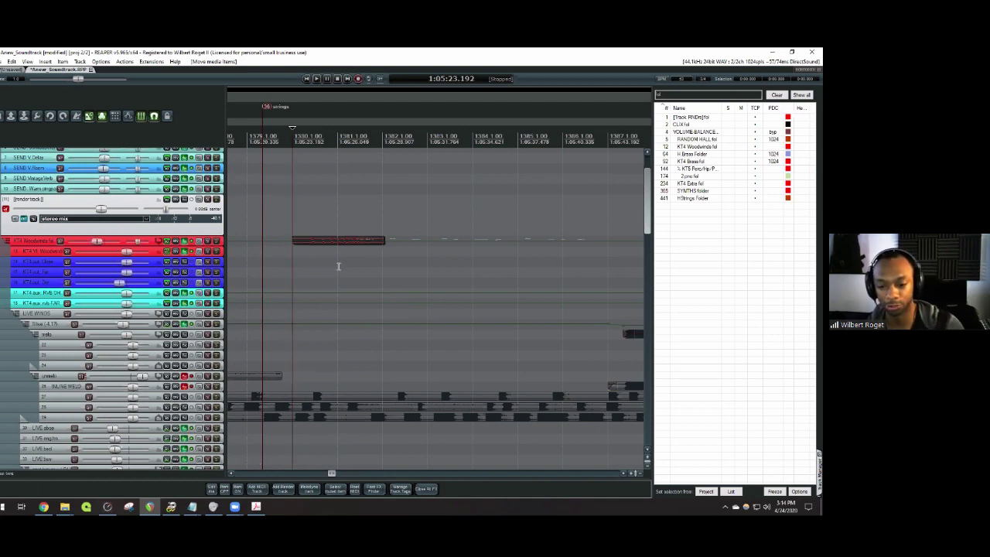
key("ctrl+z")
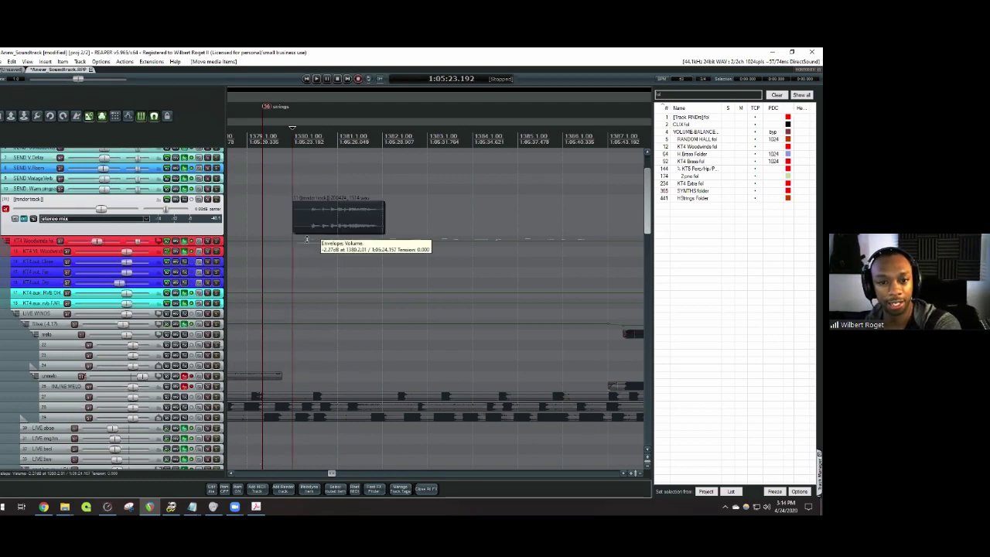
left_click_drag(306, 238, 340, 208)
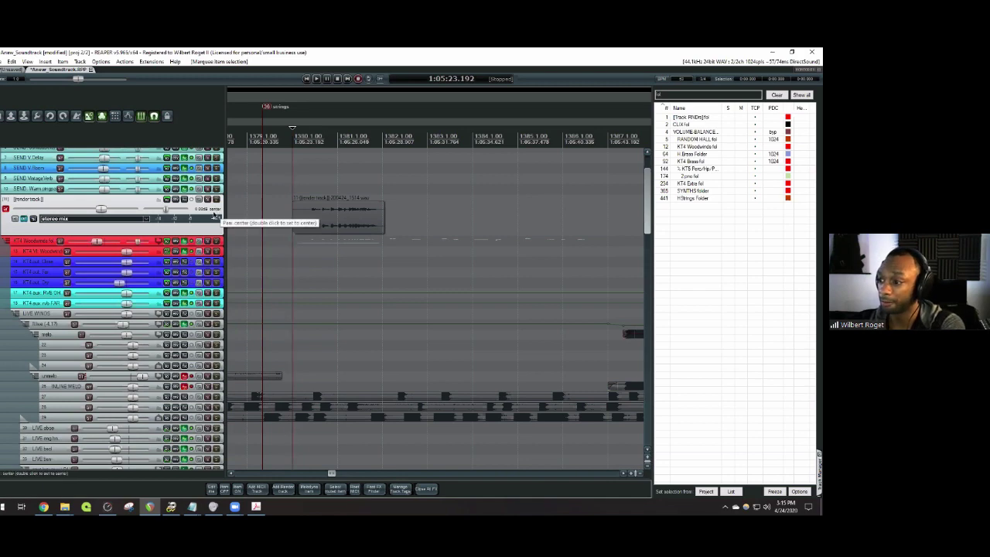
key("Delete")
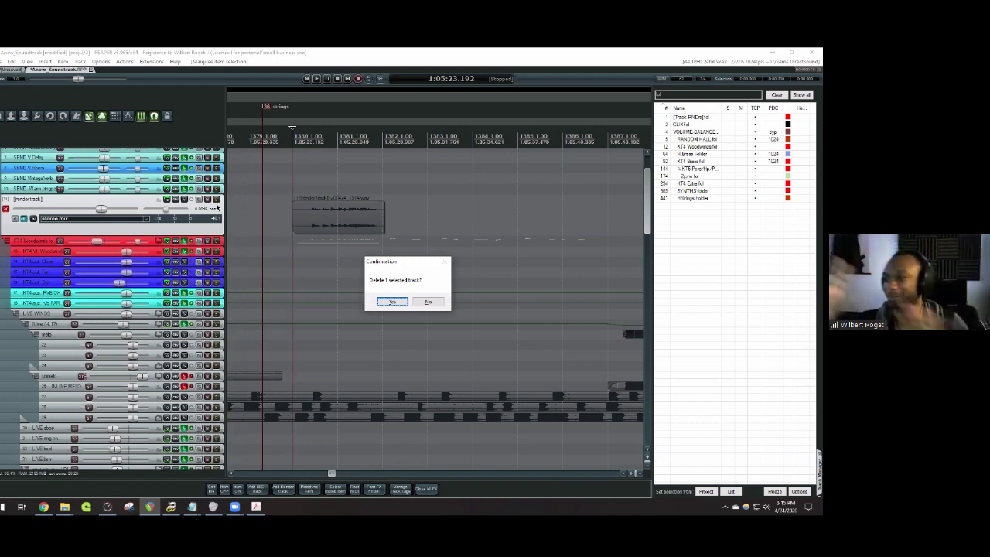
scroll(217, 207, "down", 1)
left_click(441, 304)
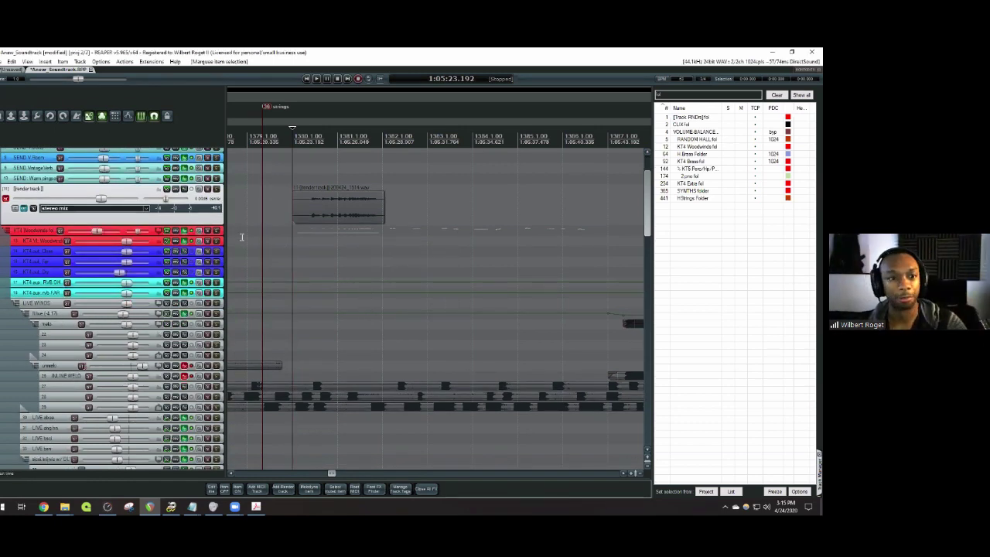
- Delete the render track together with its recorded item and confirm the removal
left_click(290, 186)
left_click(271, 214)
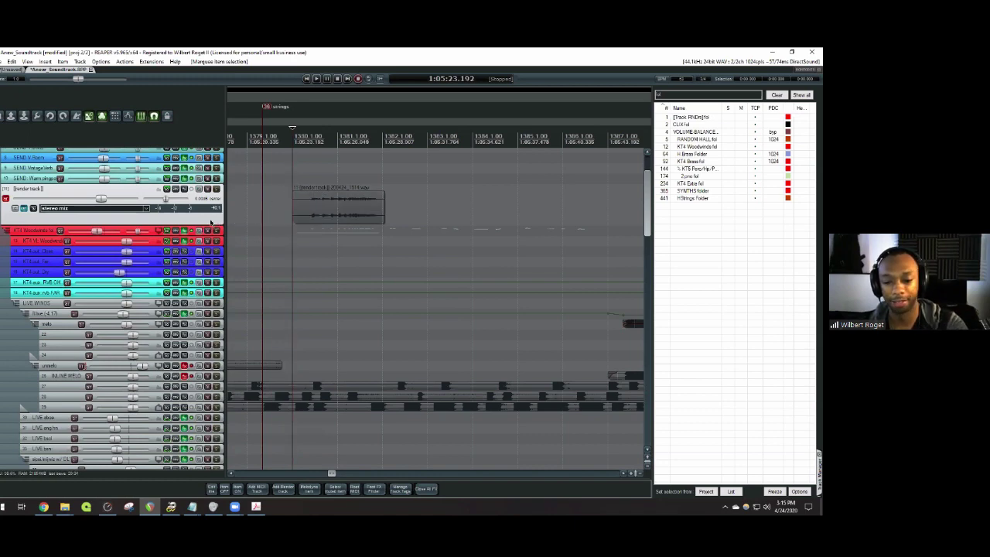
key("Delete")
key("Return")
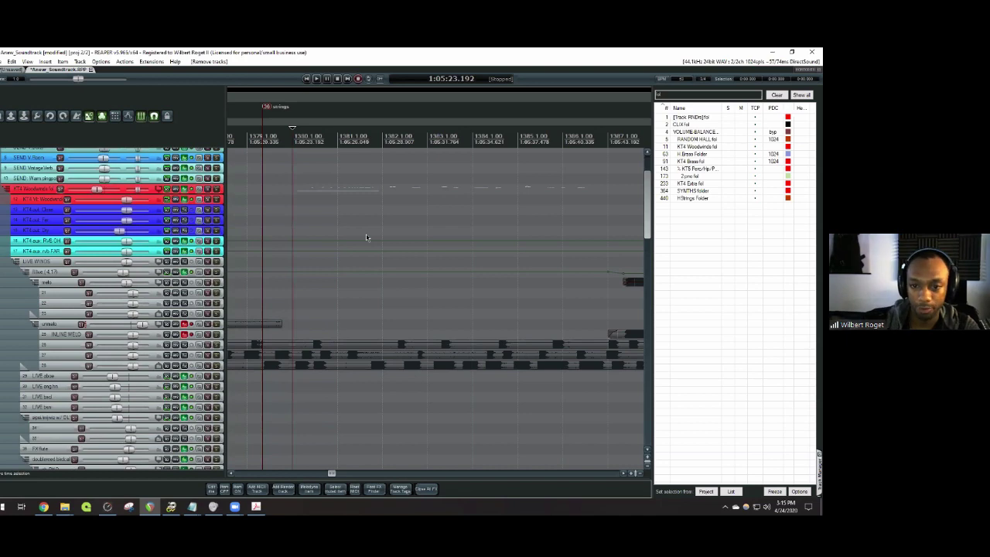
- Open the action list, move its window off the track manager and filter the actions by "edit"
key("shift+slash")
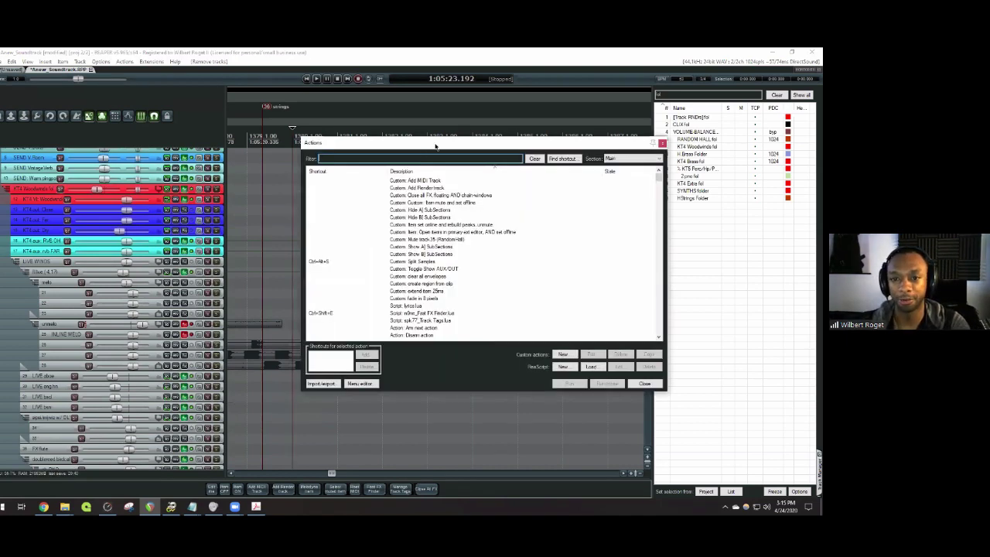
left_click_drag(435, 145, 354, 168)
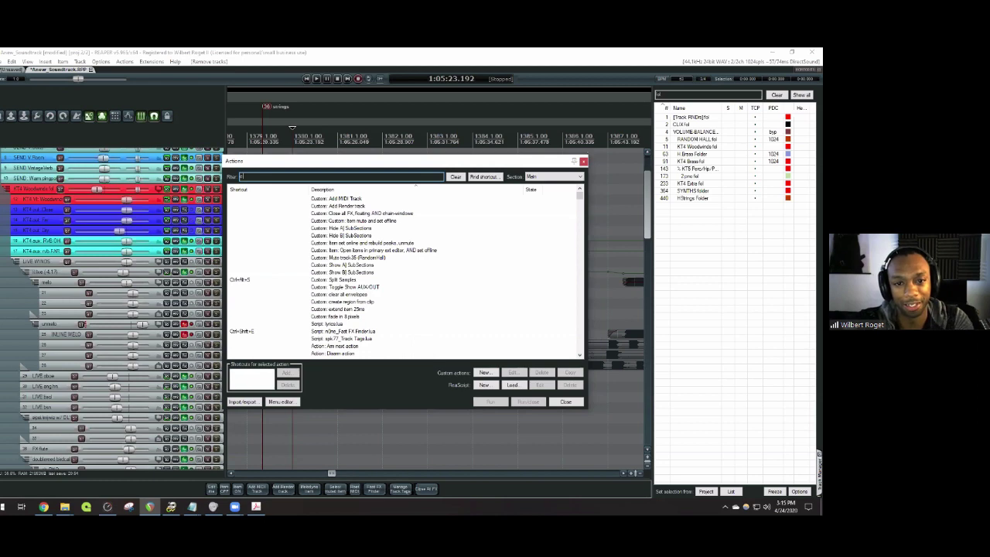
type("edit")
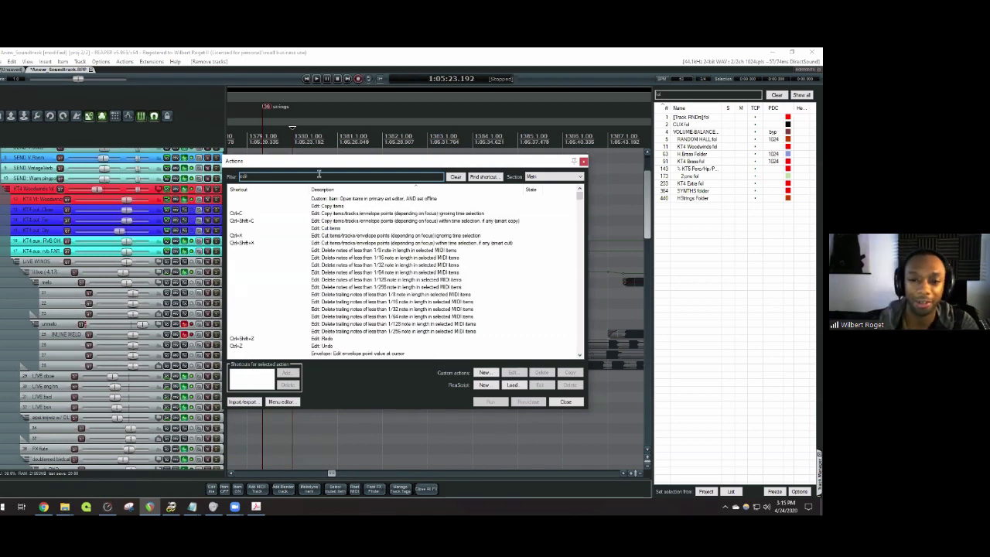
- Look through the "edit" actions, filter the action list by "clip" instead, and close the list
scroll(405, 300, "down", 10)
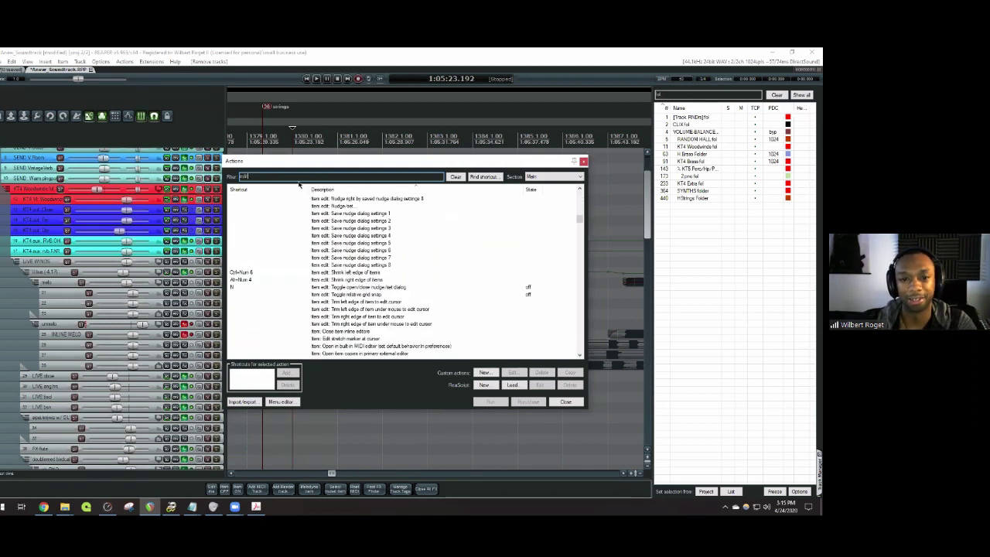
key("BackSpace")
key("BackSpace")
key("BackSpace")
key("BackSpace")
type("clip")
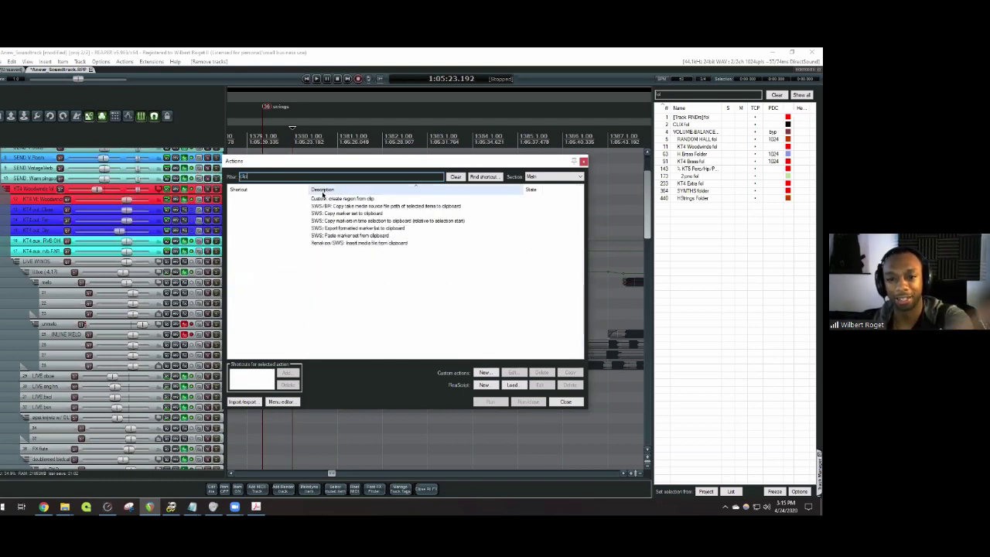
double_click(297, 178)
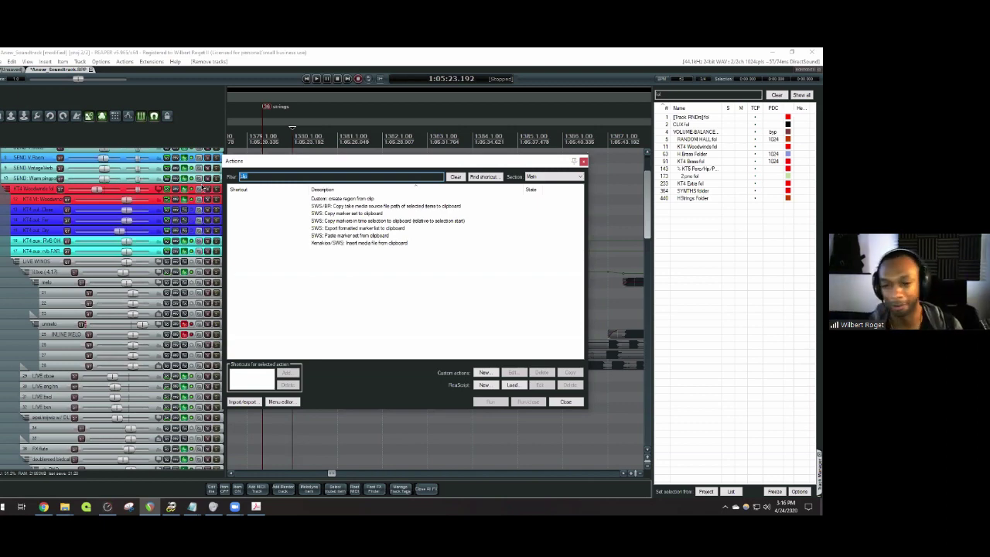
left_click(583, 162)
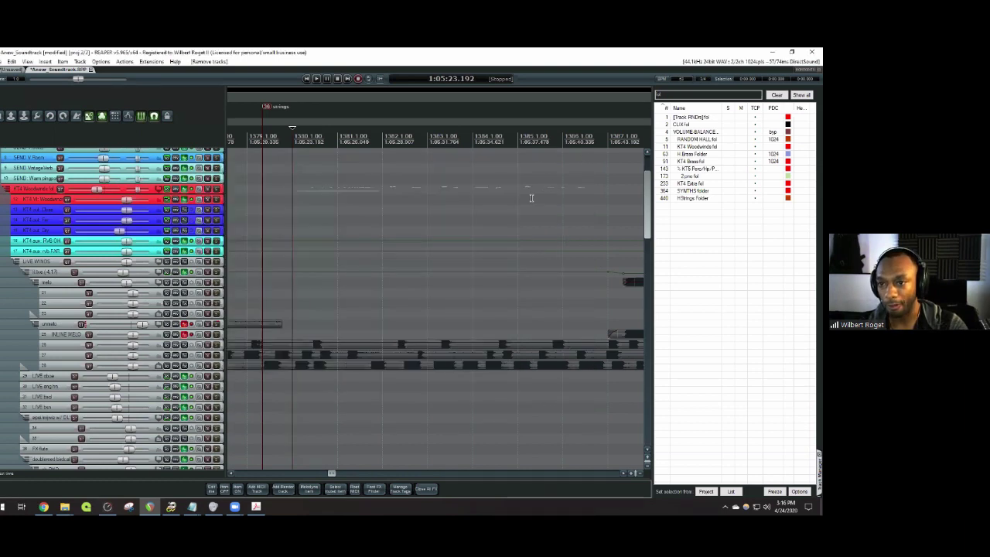
- Search the preferences for "peak", step through the matching settings, and close the preferences without applying changes
left_click(705, 62)
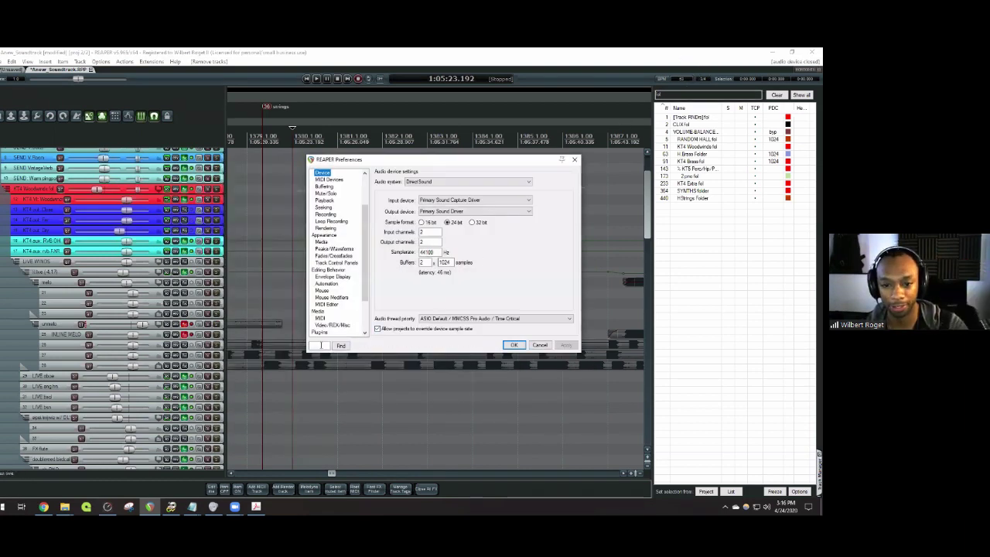
left_click(319, 345)
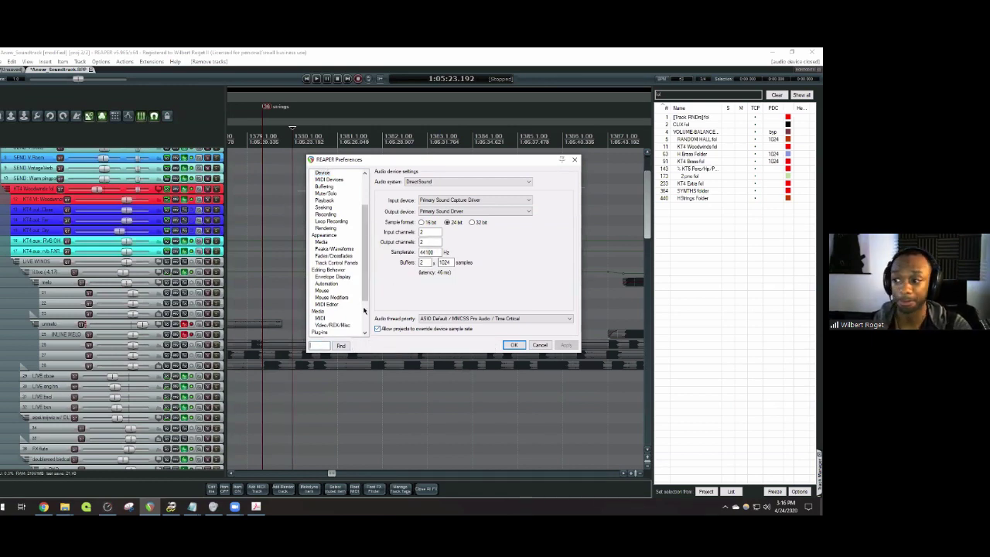
type("peak")
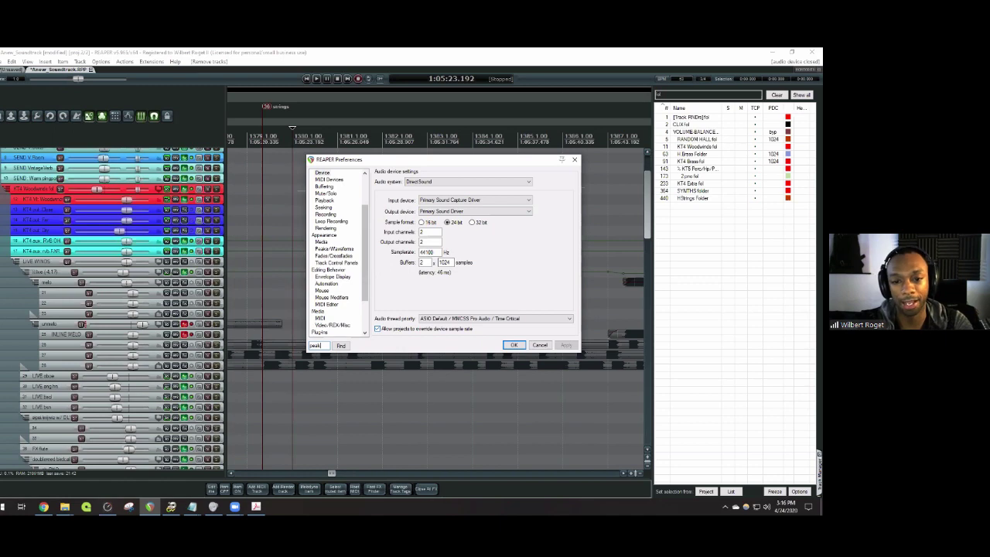
key("Return")
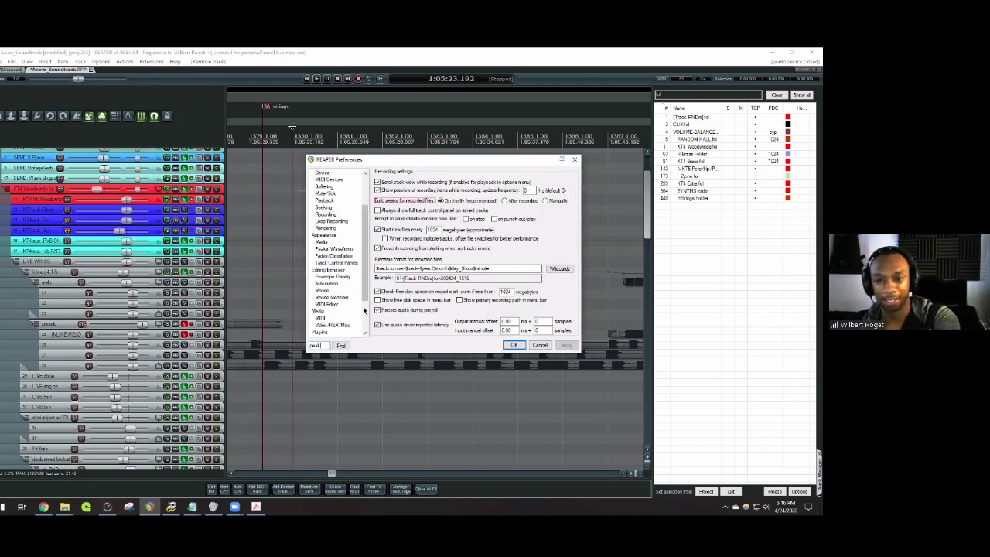
double_click(337, 344)
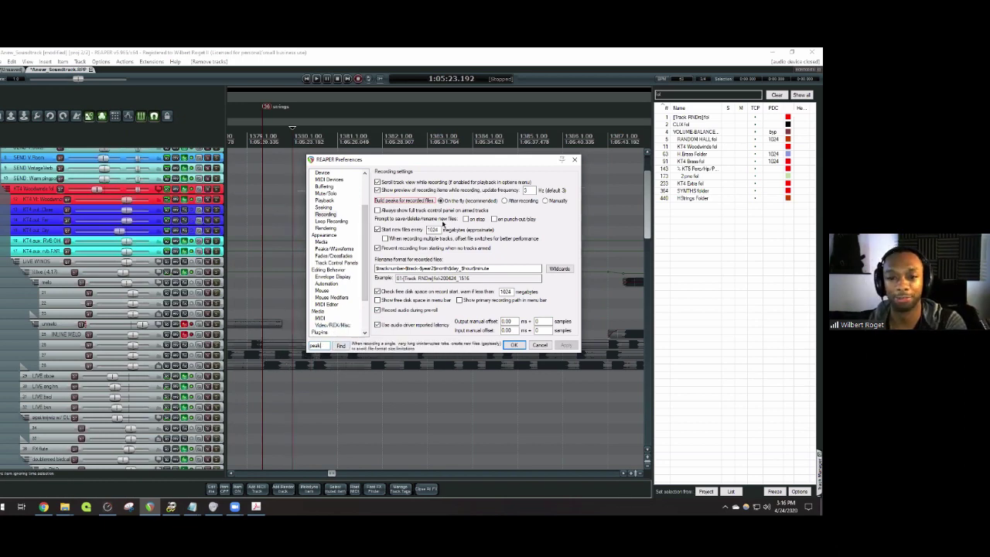
left_click(342, 345)
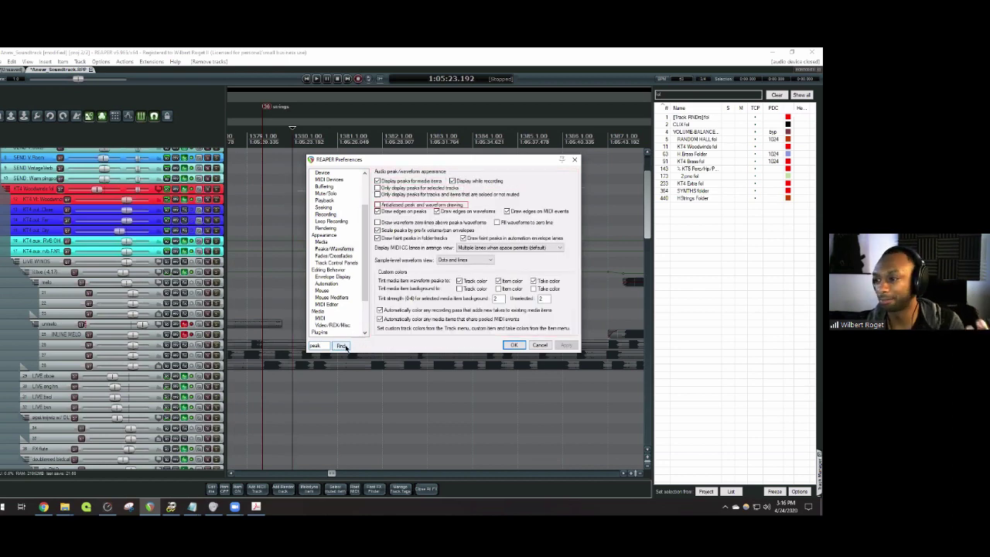
left_click(345, 346)
left_click(345, 346)
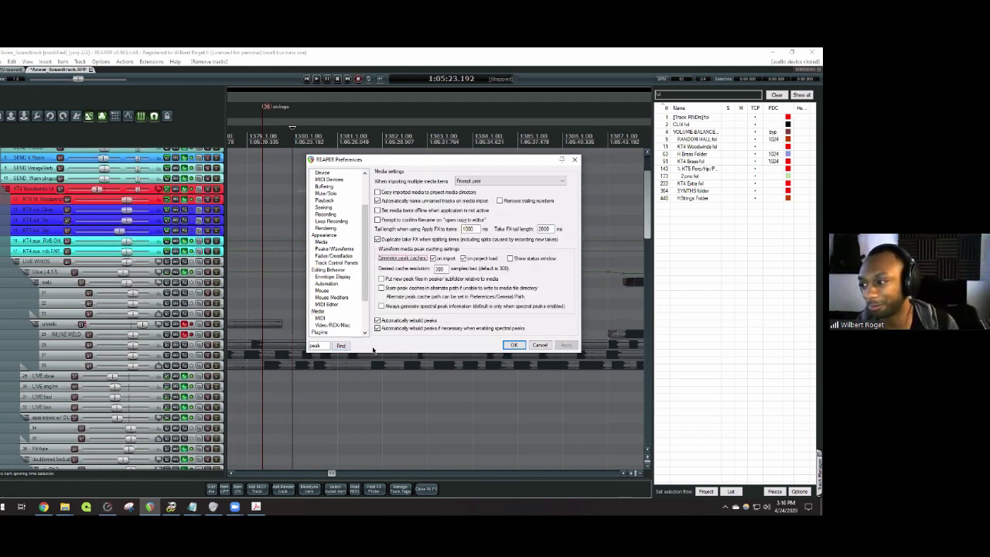
left_click(541, 345)
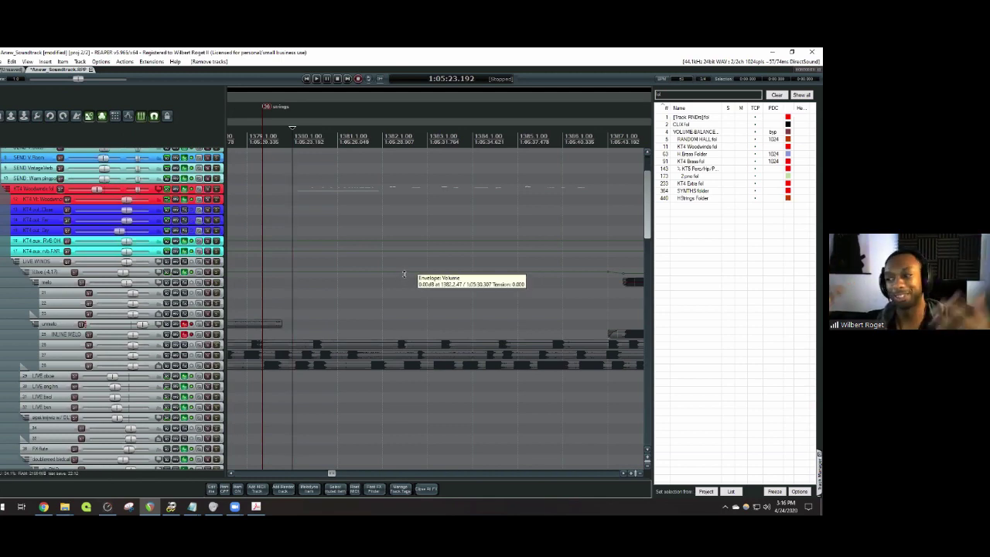
- Open the SWS ReaConsole, enlarge its window and close it without entering a command
left_click(149, 62)
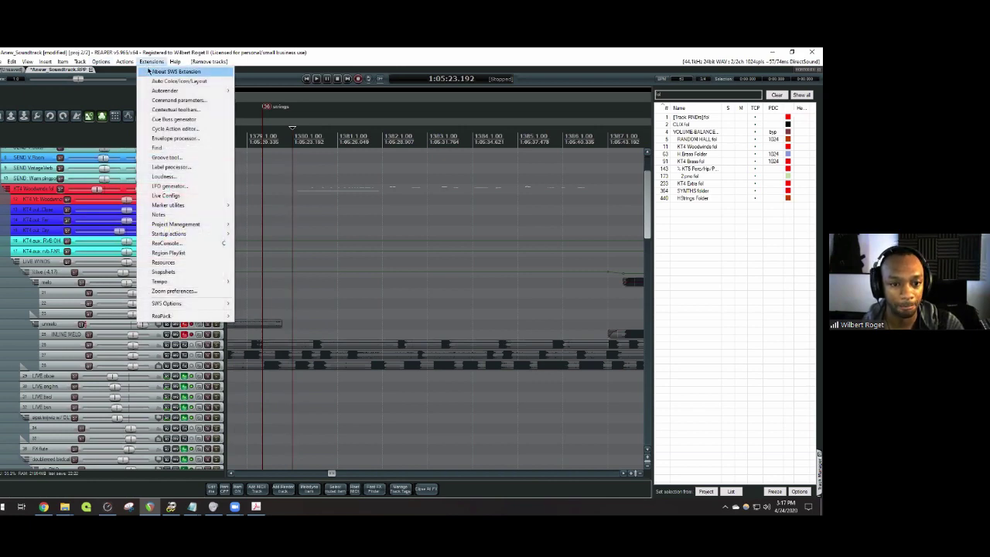
left_click(165, 242)
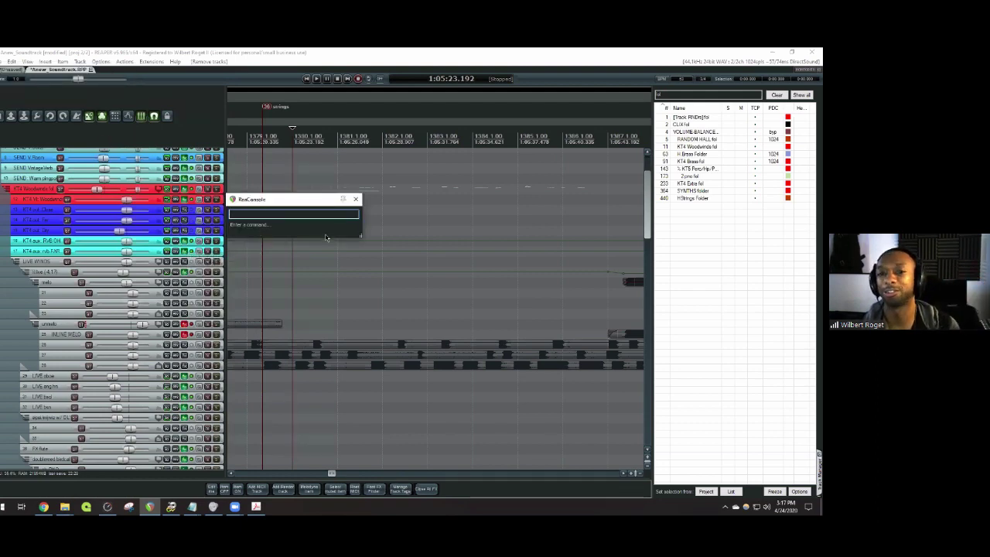
left_click_drag(358, 232, 429, 305)
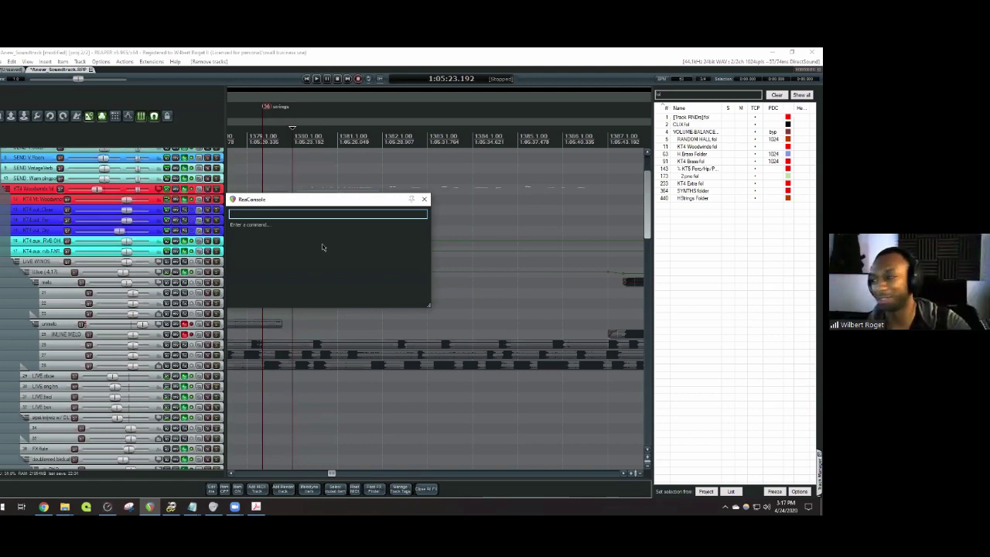
left_click(424, 199)
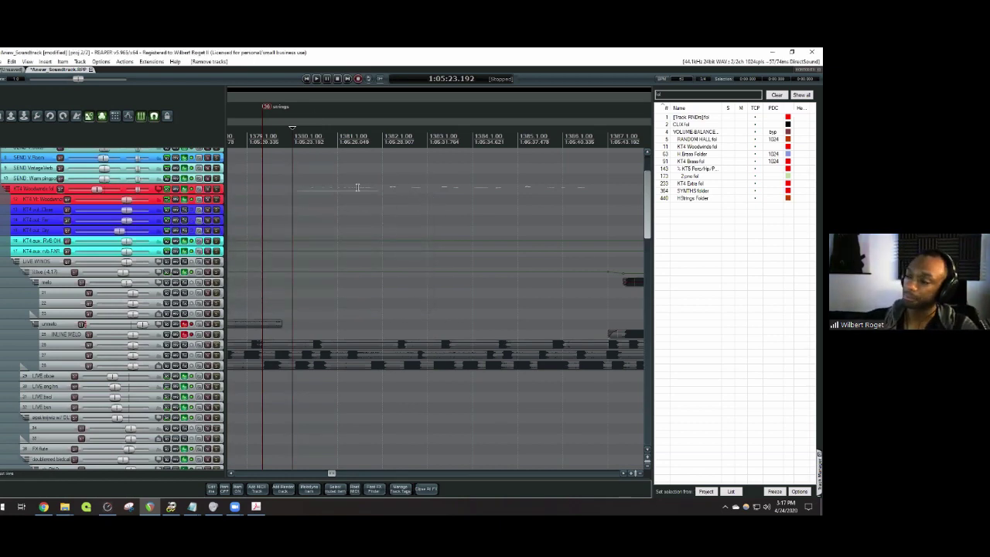
- Browse the ReaPack package list, look through the available packages and close it without installing anything
left_click(150, 61)
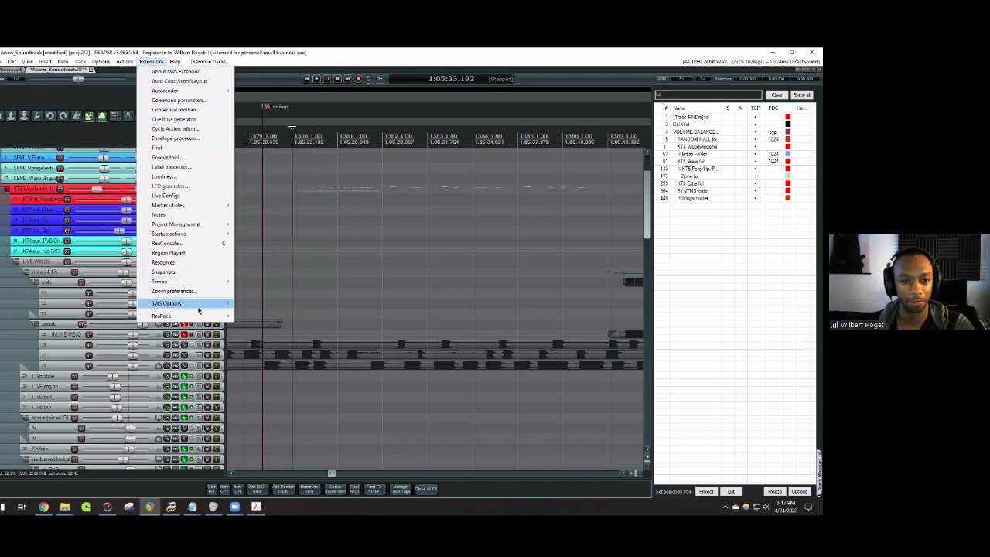
mouse_move(164, 315)
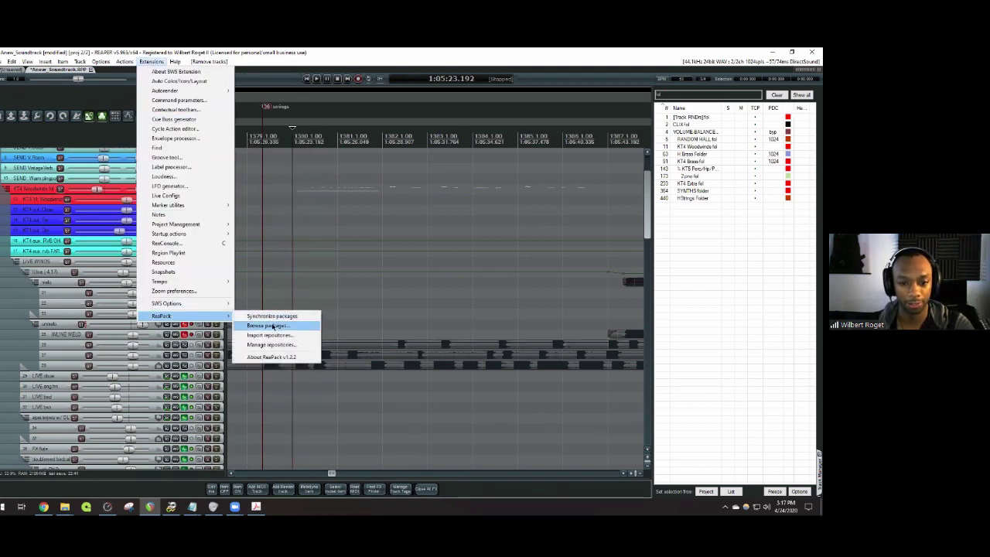
left_click(269, 326)
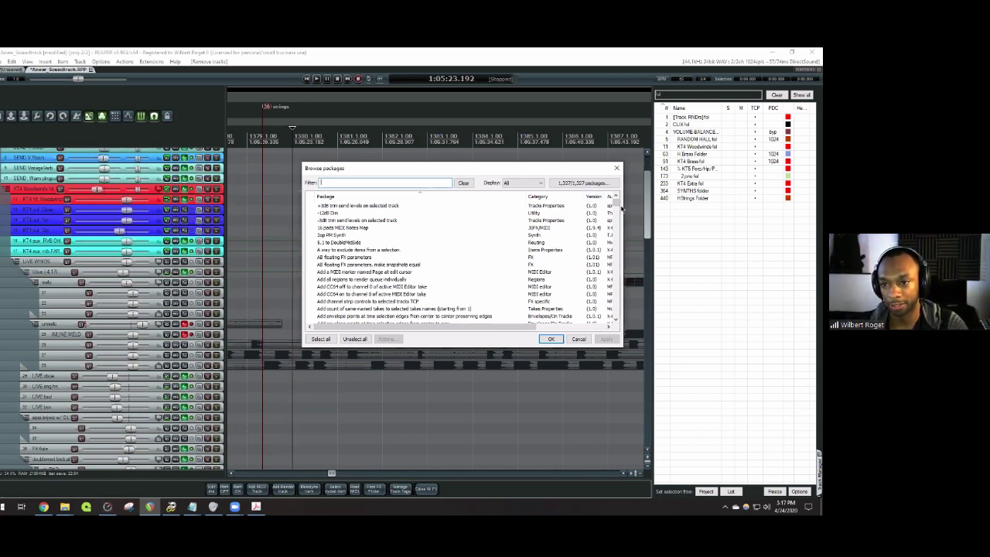
left_click_drag(616, 201, 615, 259)
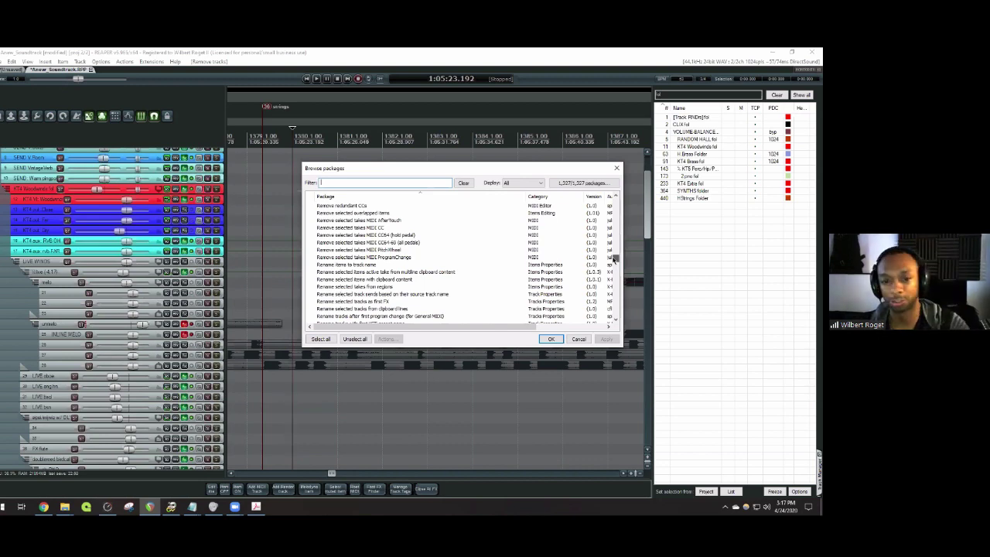
mouse_move(616, 259)
left_mouse_down()
mouse_move(614, 309)
mouse_move(627, 251)
left_mouse_up()
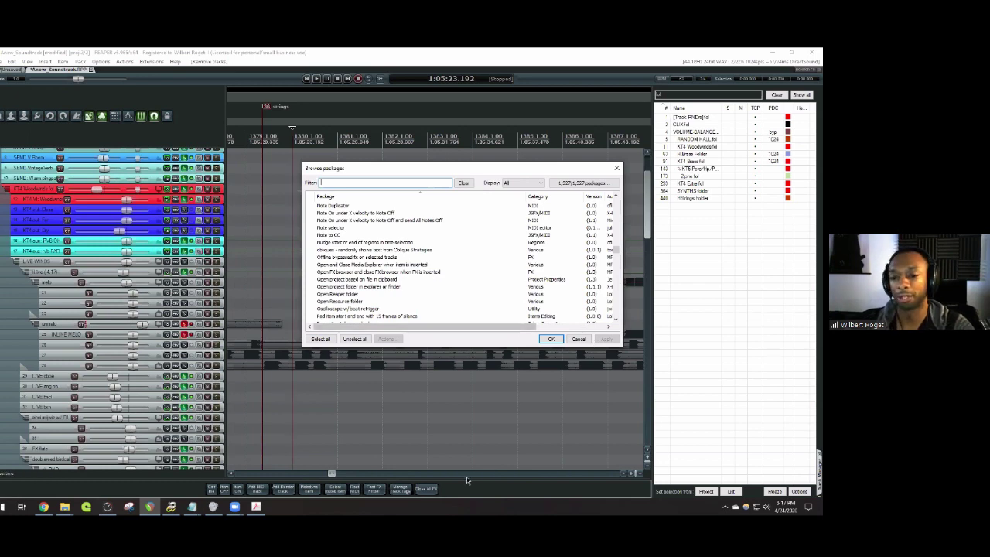
key("Escape")
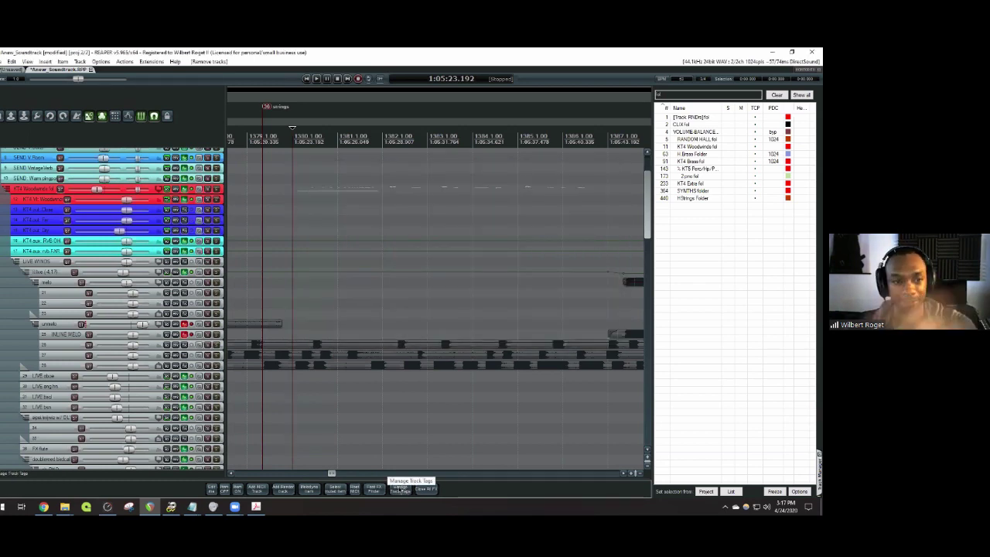
- Bring up the Track Tags window and close it without assigning any tags
left_click(399, 489)
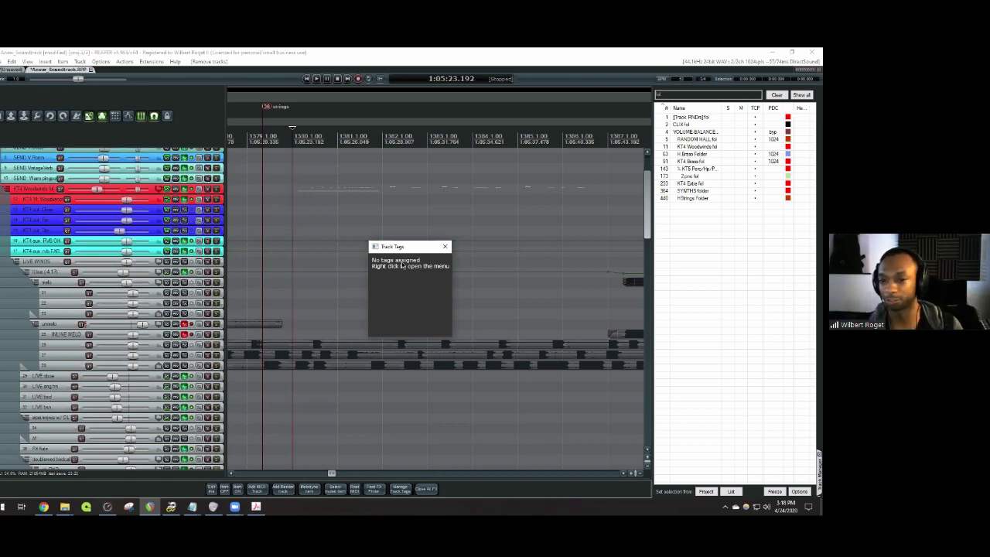
left_click(445, 246)
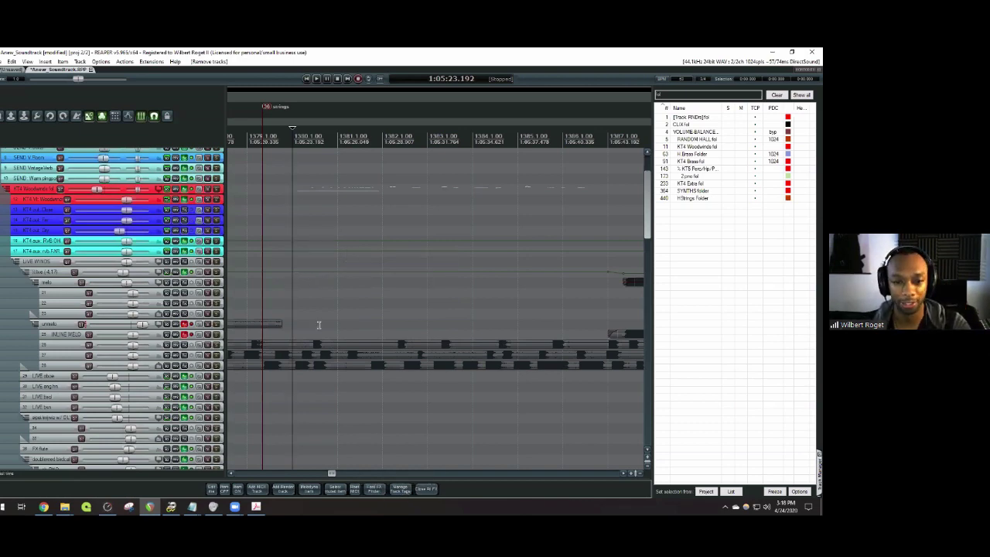
left_click_drag(290, 305, 260, 349)
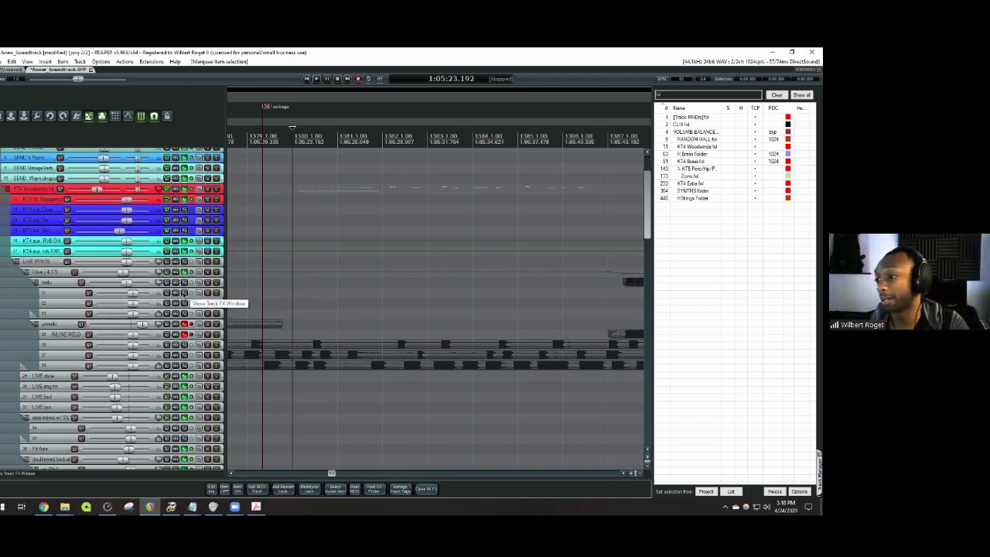
- Add the FabFilter Pro-C 2 compressor from the EQ and compressor plugin folder to track 21
left_click(183, 293)
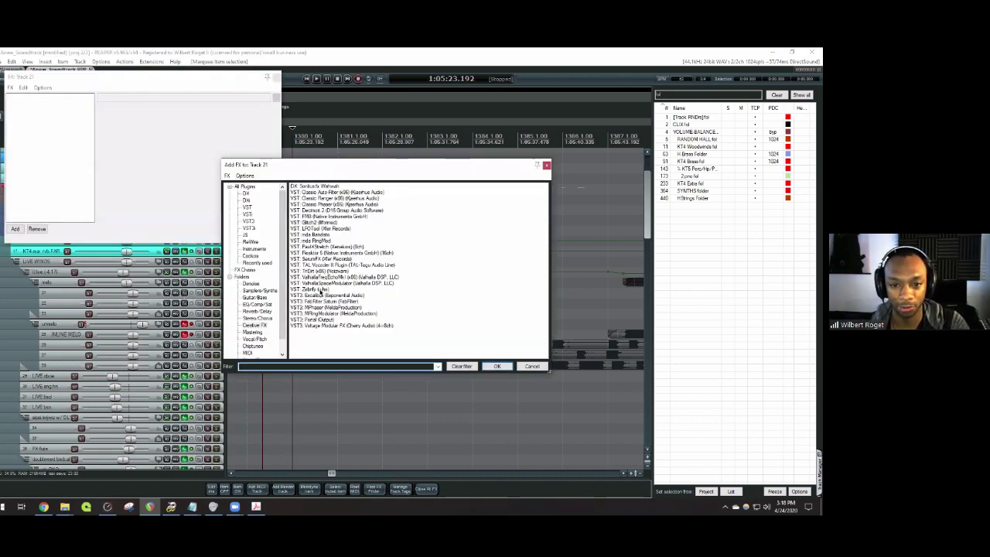
left_click(256, 304)
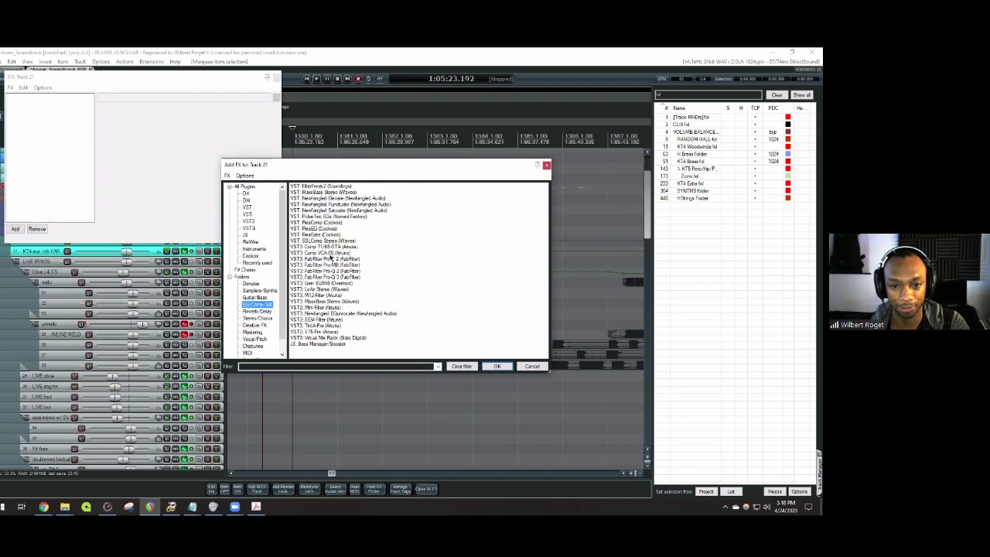
double_click(327, 260)
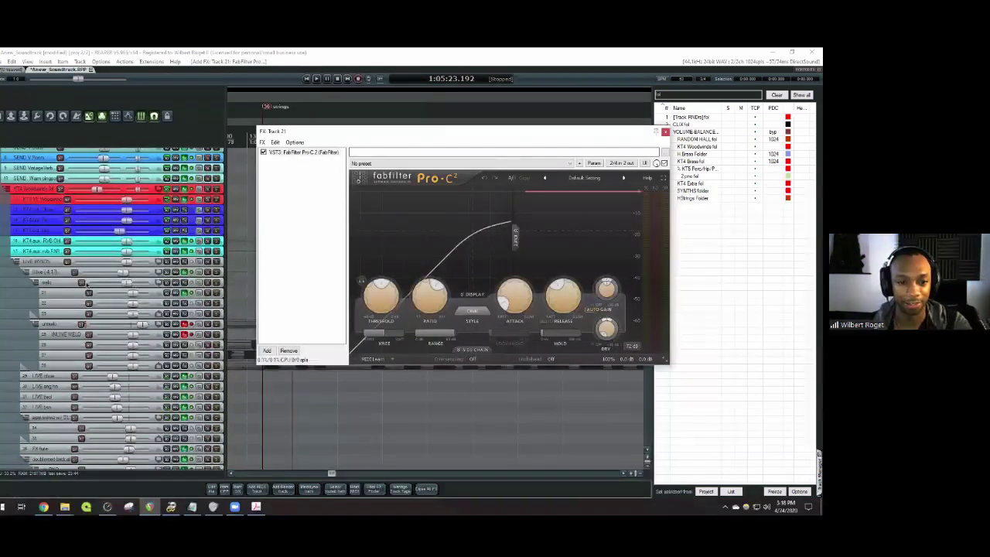
- Select track 21 and remove FabFilter Pro-C 2 from its FX chain
left_click(85, 294)
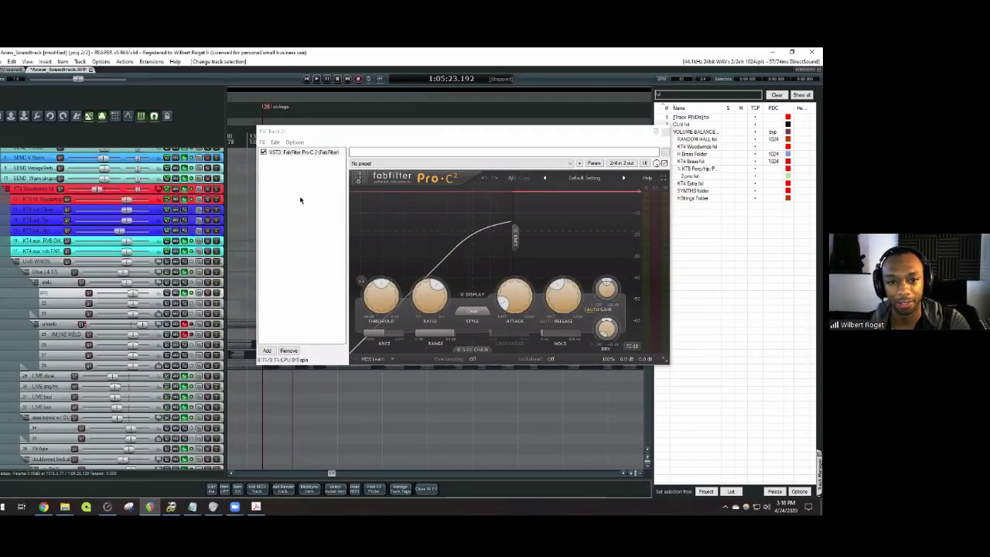
left_click(302, 152)
key("Delete")
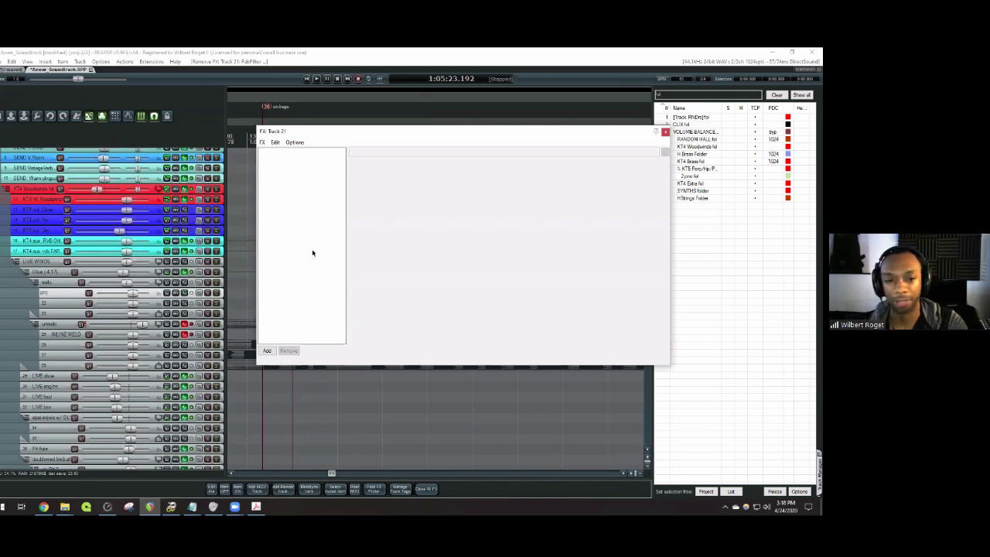
- Add ReaEQ to track 21 with the Fast FX Finder
key("f")
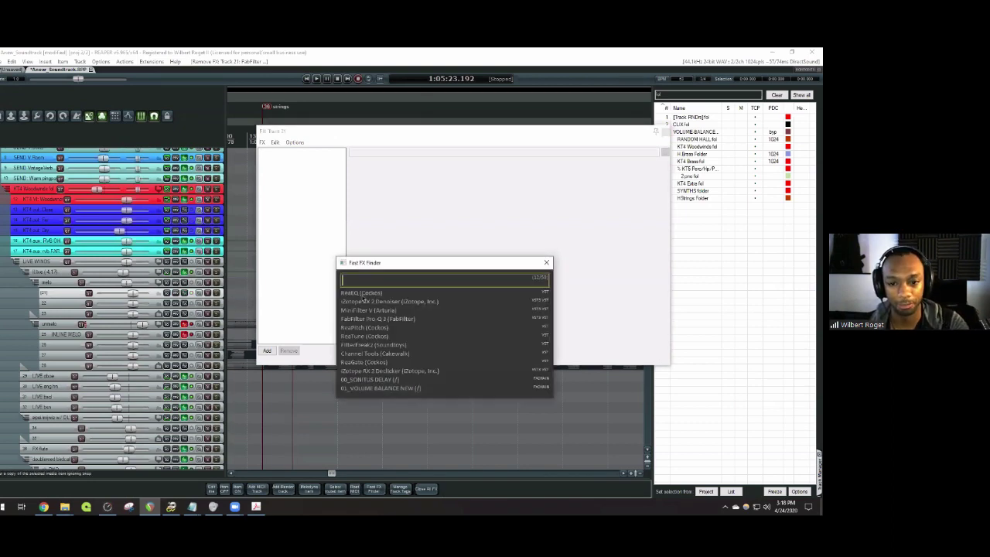
double_click(368, 295)
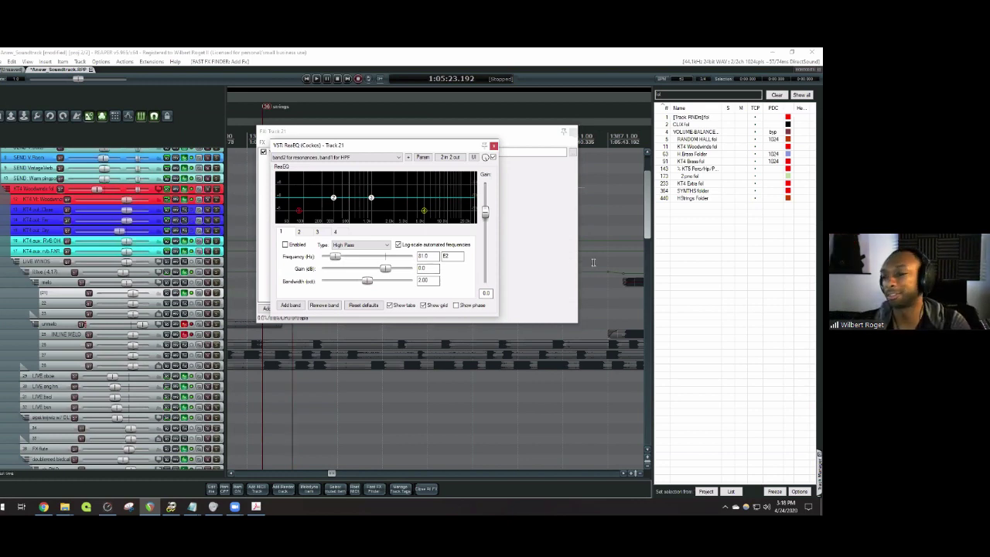
left_click_drag(607, 266, 636, 297)
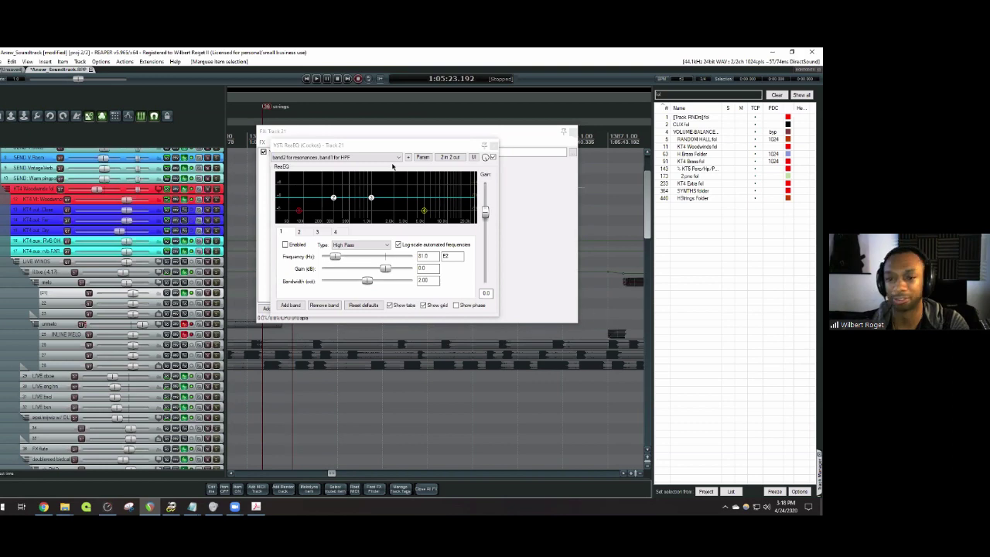
- Add ReaEQ to the glued render item on the INLINE MELO track with the Fast FX Finder
left_click_drag(589, 297, 582, 341)
scroll(582, 342, "up", 2)
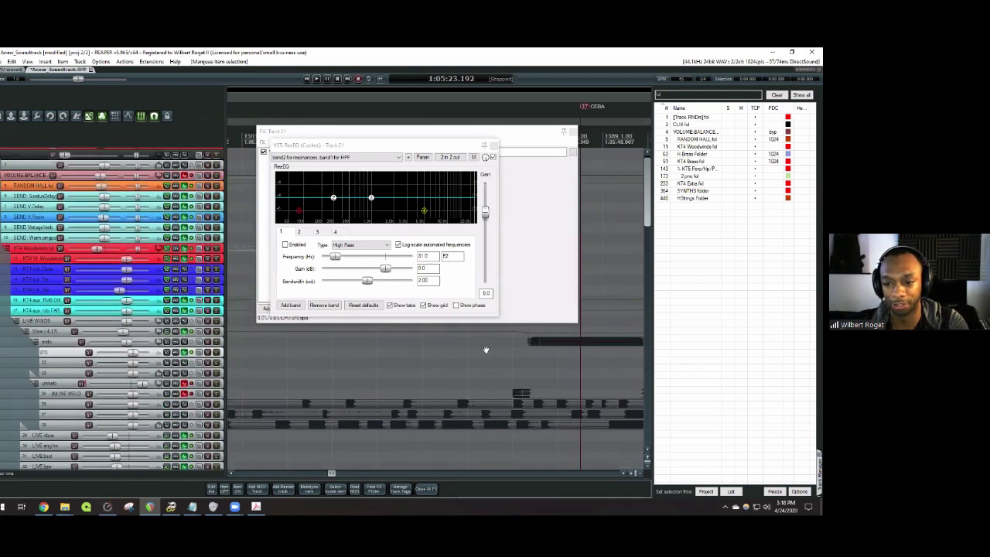
key("ctrl+shift+f")
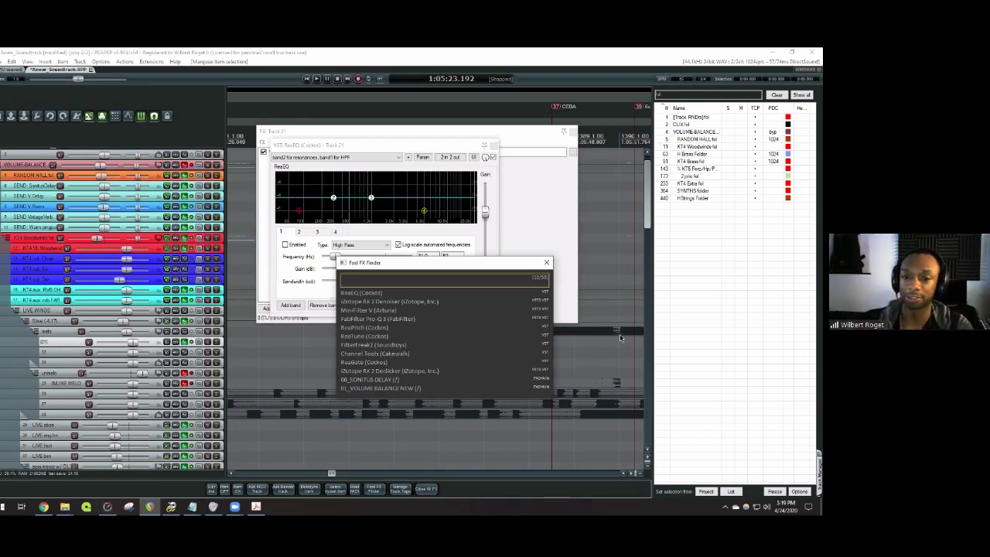
double_click(378, 295)
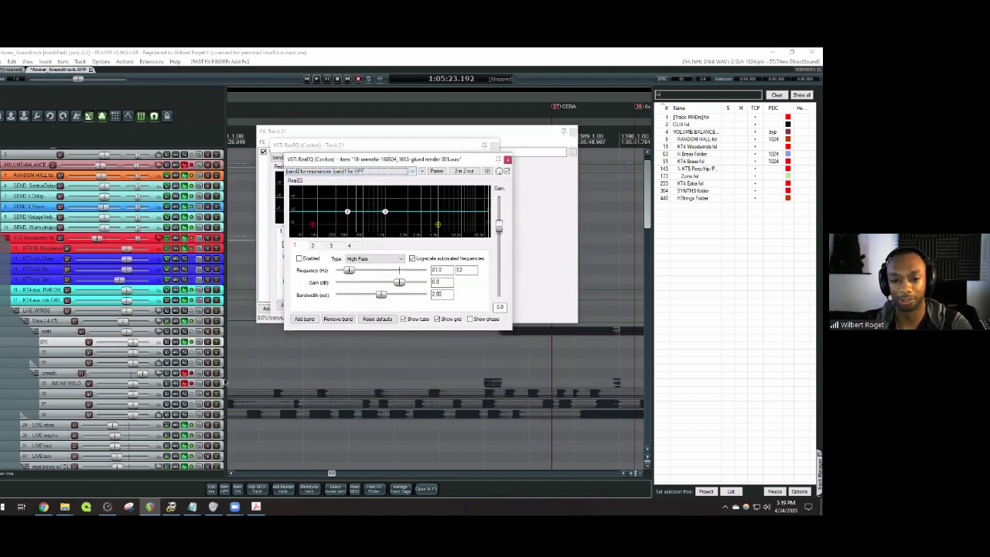
- Enlarge the INLINE MELO track and remove ReaEQ from its glued render item's FX chain
left_click(59, 380)
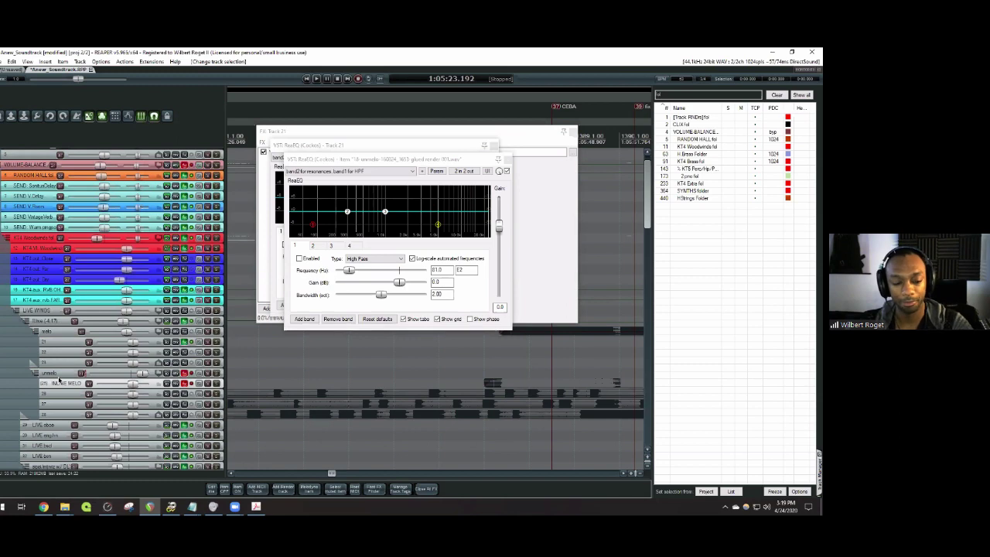
key("grave")
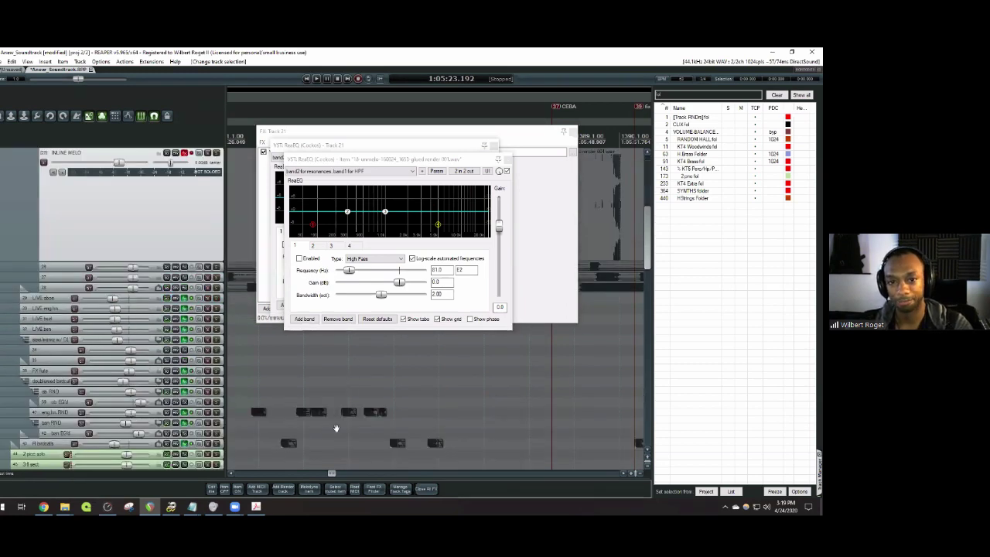
scroll(360, 349, "up", 5)
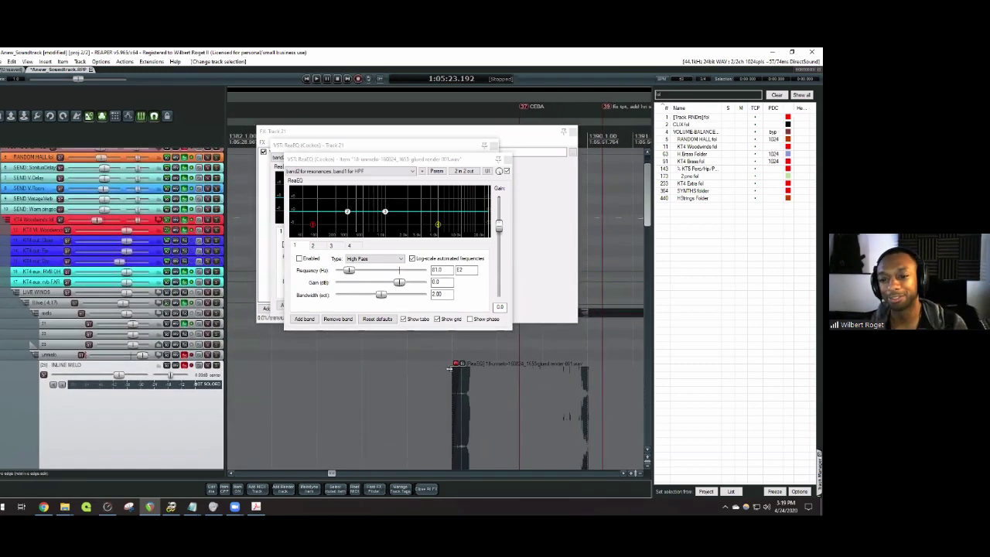
left_click(461, 365)
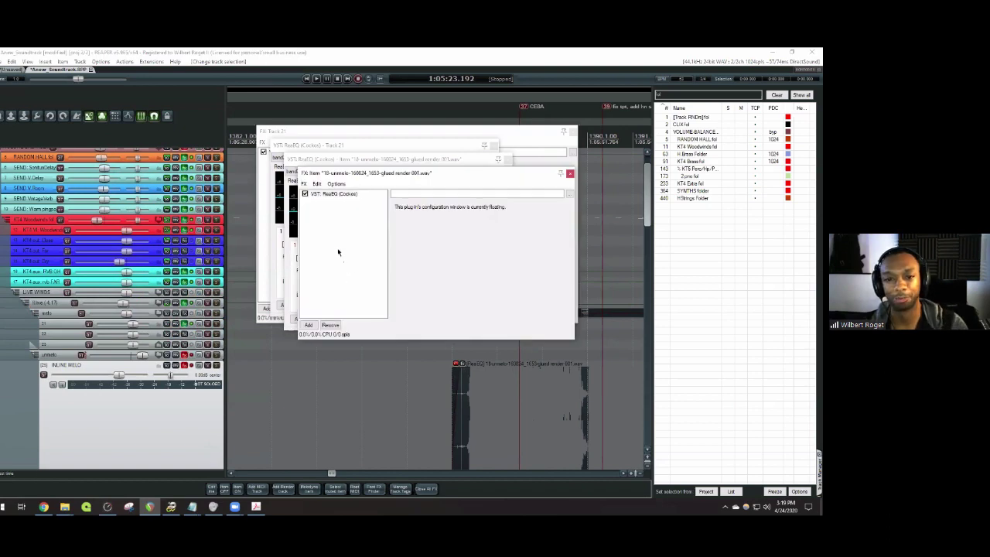
left_click(333, 194)
key("Delete")
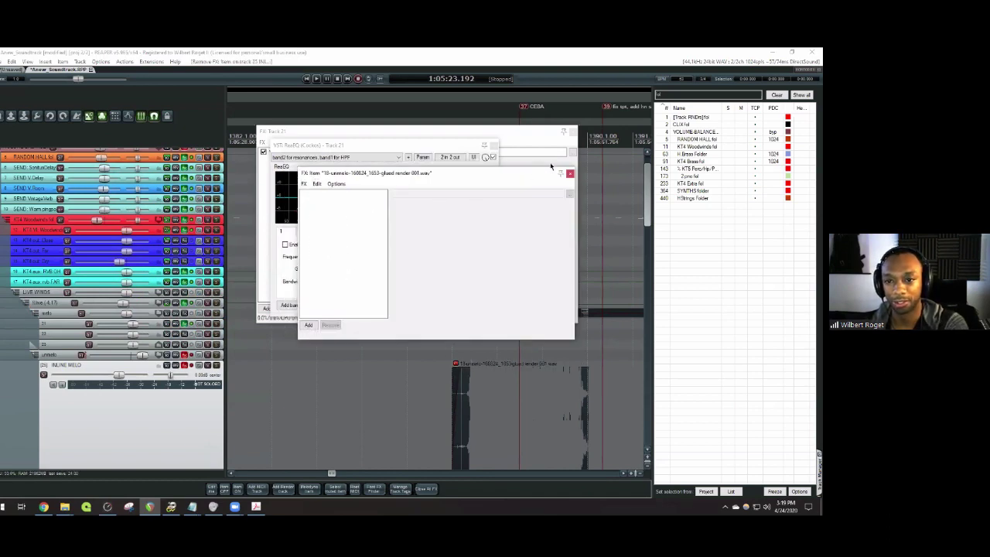
- Remove ReaEQ from track 21's FX chain and close all open FX windows
left_click(494, 144)
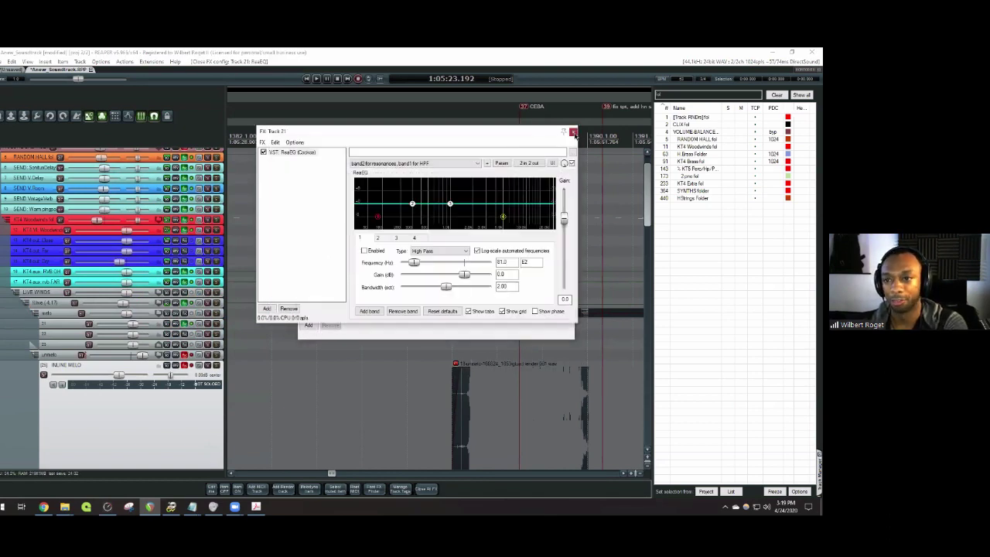
left_click(572, 131)
left_click(570, 174)
left_click(469, 228)
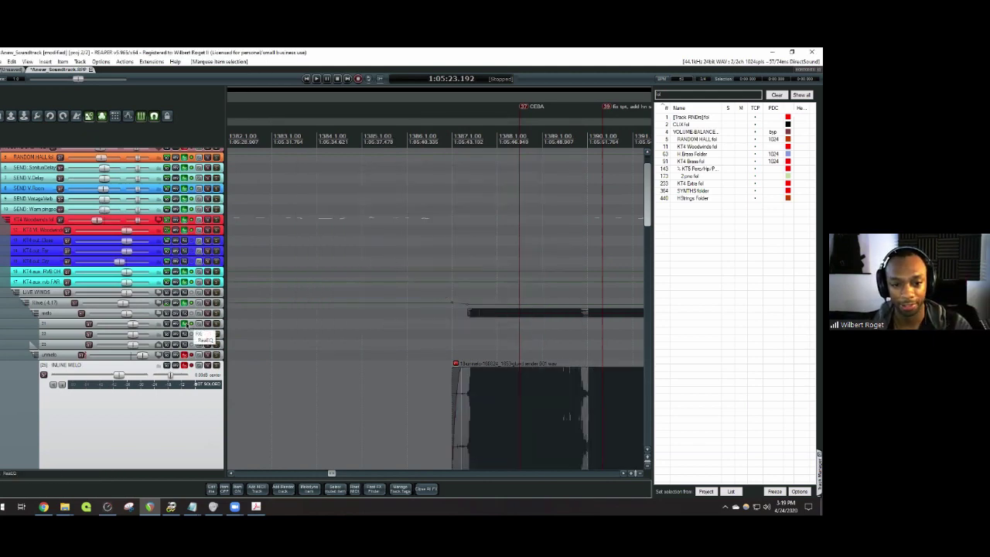
left_click(184, 324)
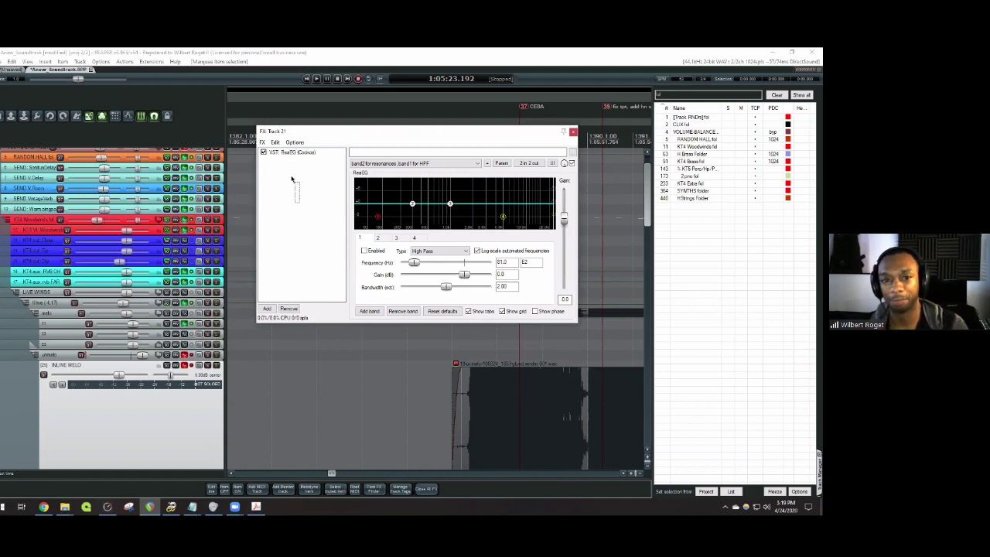
key("Delete")
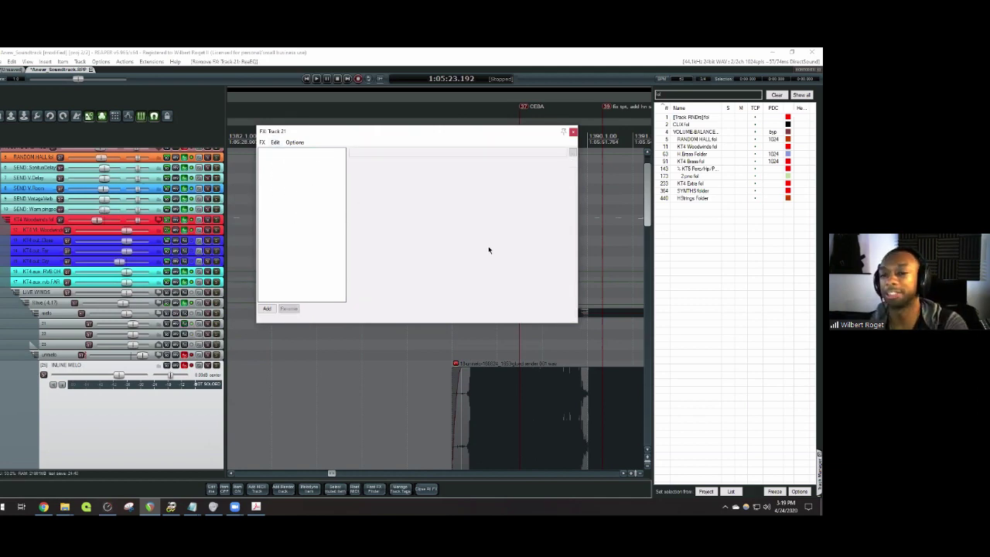
left_click(358, 380)
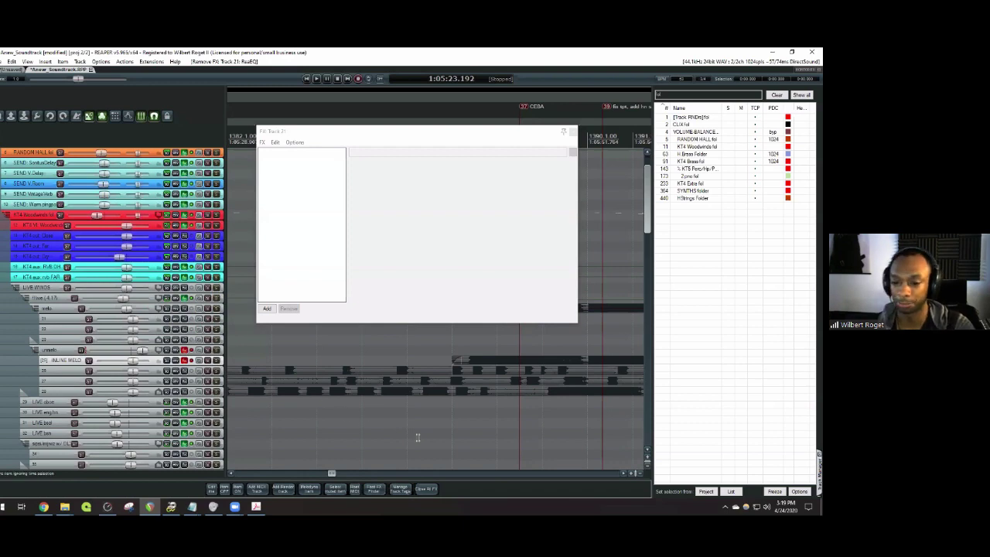
left_click(424, 489)
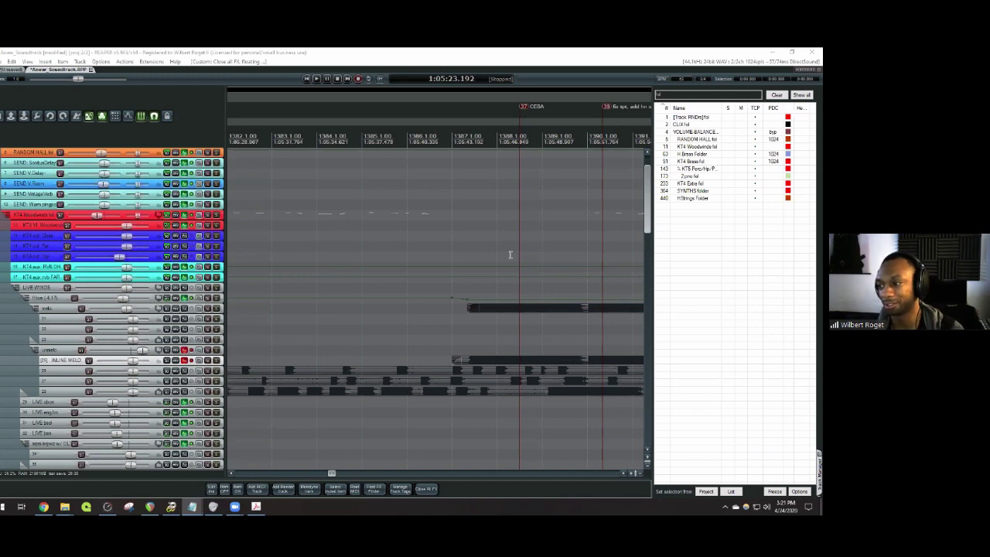
- Set the edit cursor to 1:05:46.049 within the melo folder's audio item and fade the item from the cursor
left_click_drag(542, 251, 510, 314)
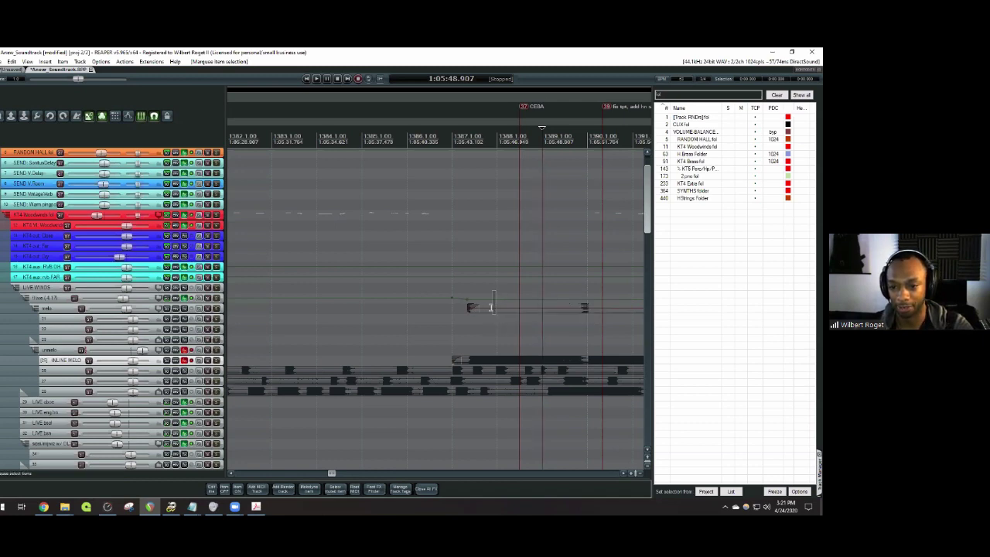
left_click(493, 309)
key("f")
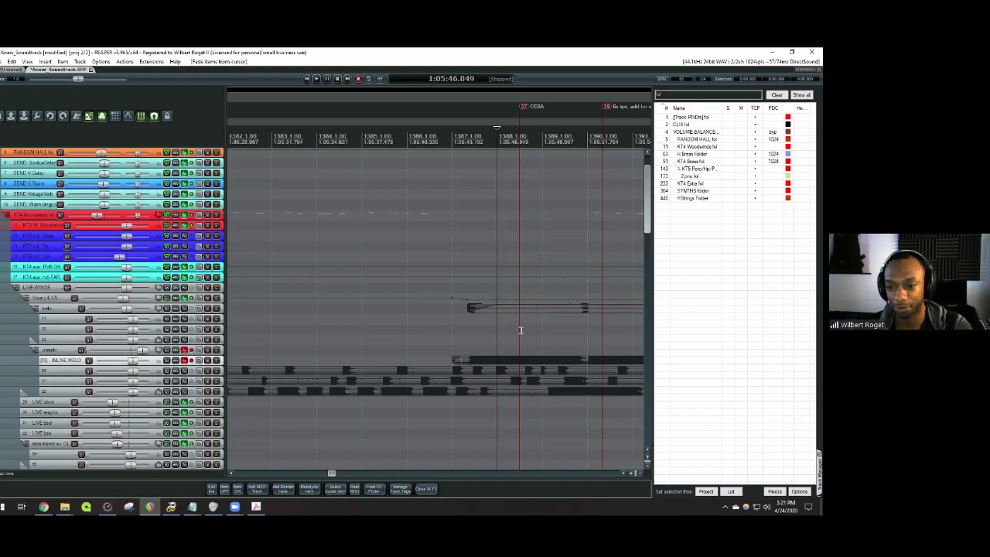
- Split the melo folder's audio item with the Split items action and set the edit cursor to 1:05:47.478
left_click_drag(524, 333, 506, 325)
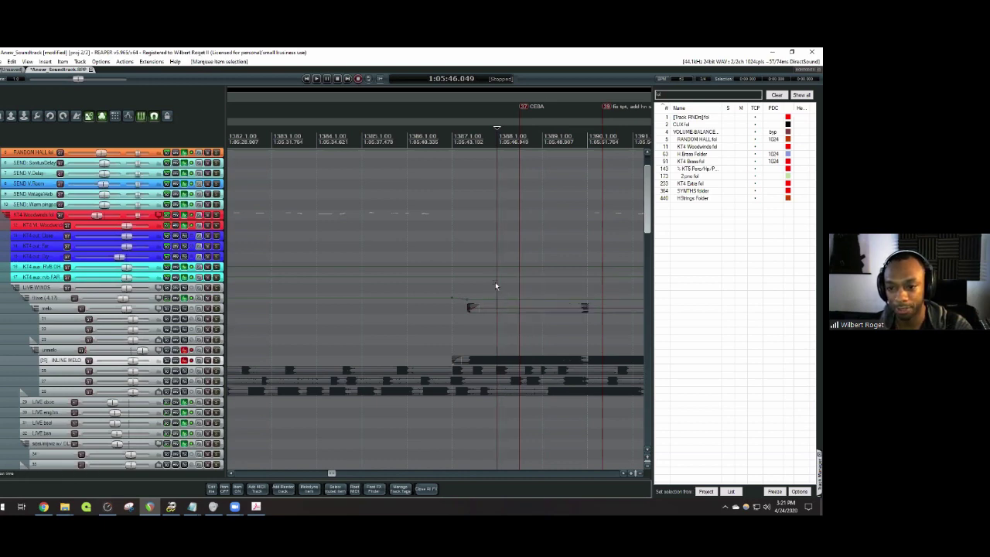
left_click(481, 309)
key("s")
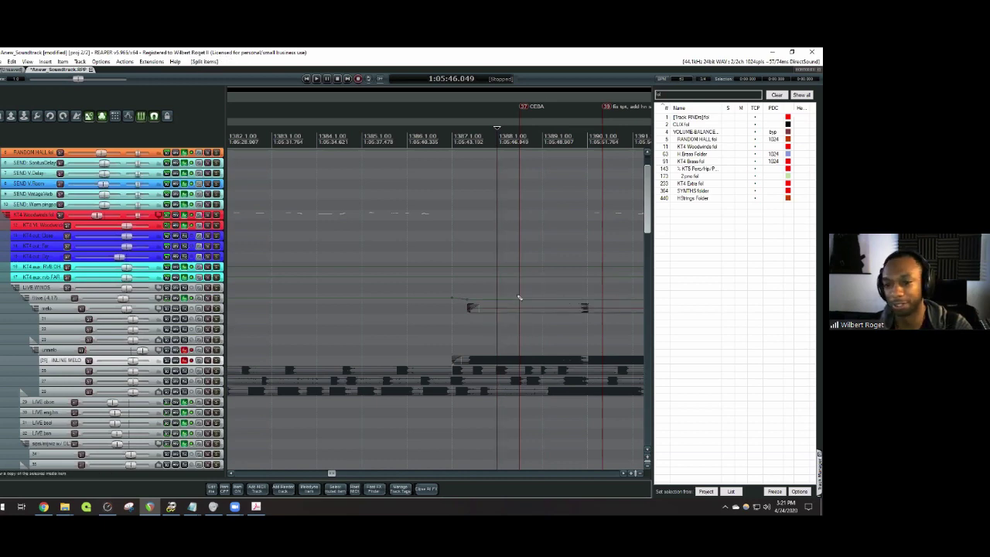
left_click_drag(518, 297, 503, 300)
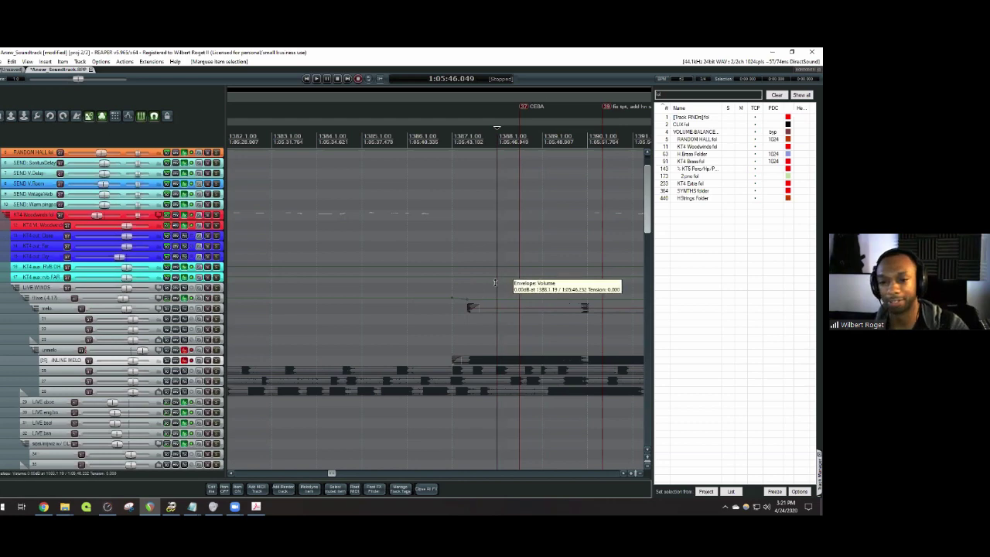
left_click(515, 287)
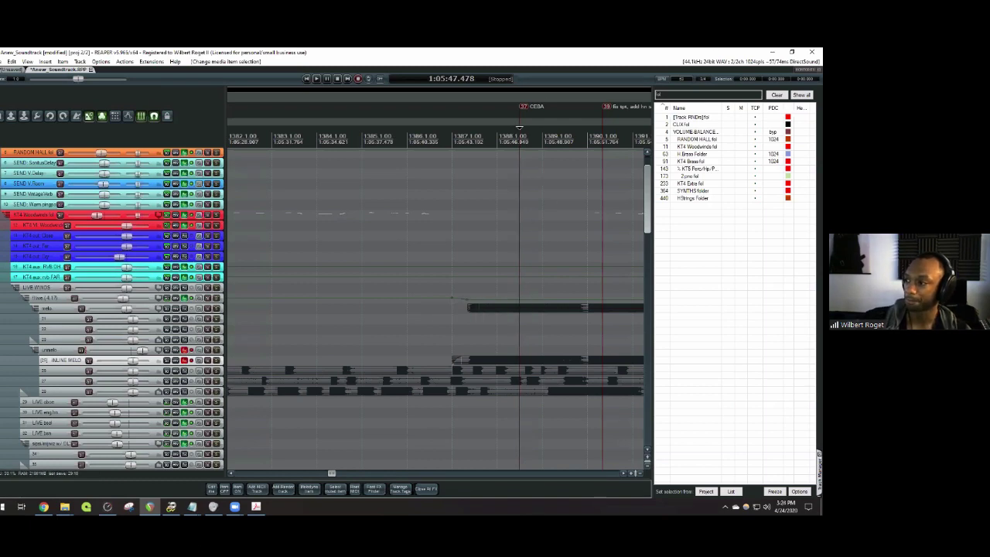
- Unsolo all tracks in the project
key("alt+Tab")
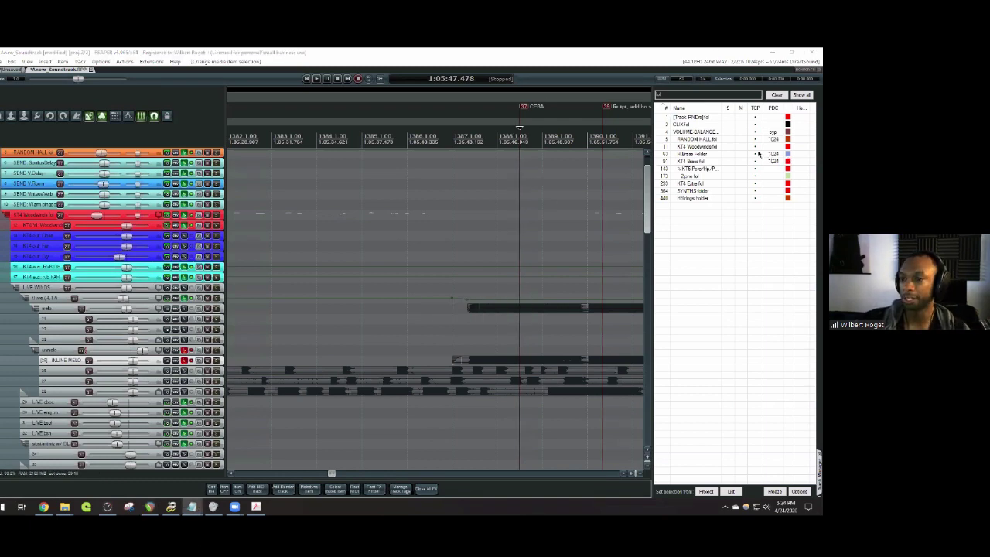
key("alt+Tab")
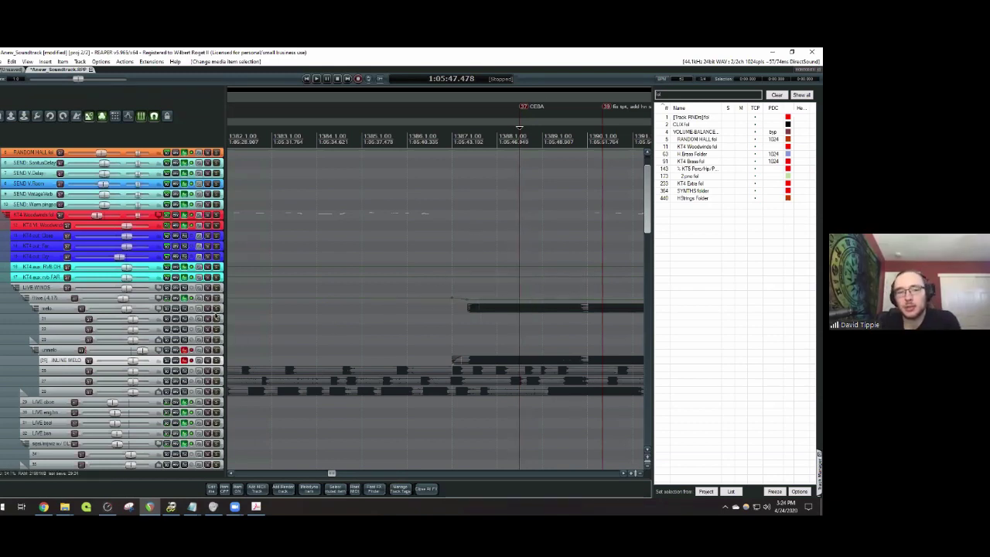
left_click(218, 318)
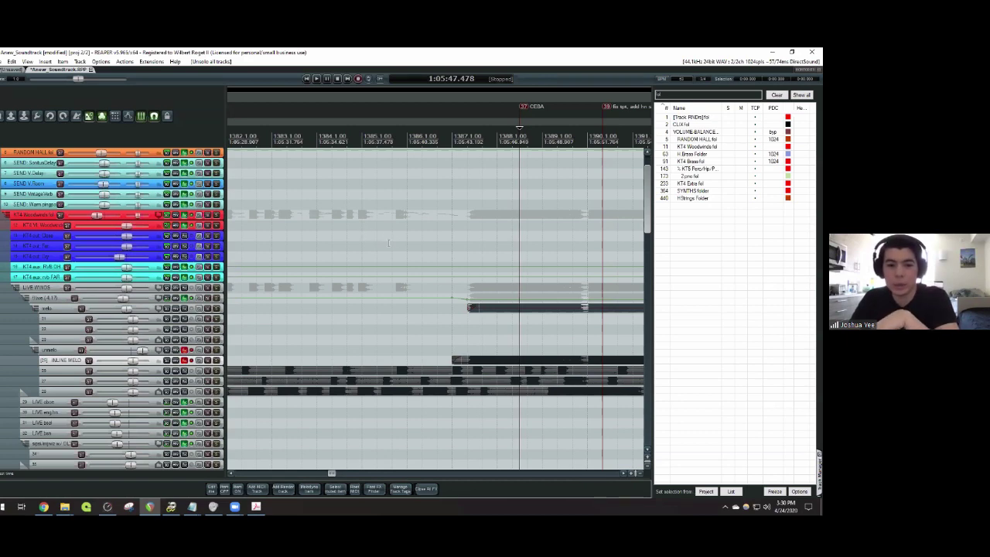
- Expand the HStrings Folder near the end of the track list to its individual string tracks
left_click_drag(647, 183, 661, 269)
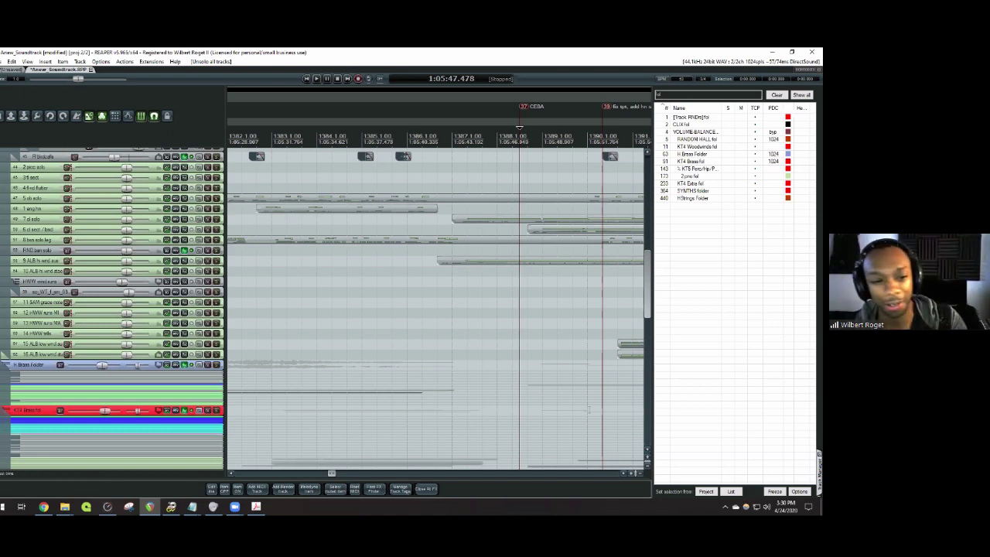
scroll(564, 364, "down", 4)
scroll(516, 162, "down", 3)
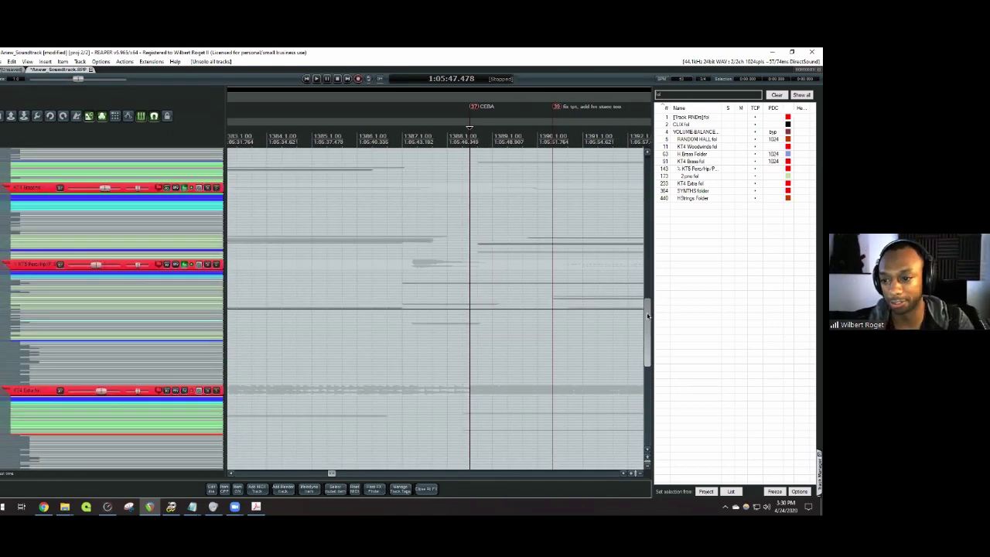
scroll(517, 162, "down", 5)
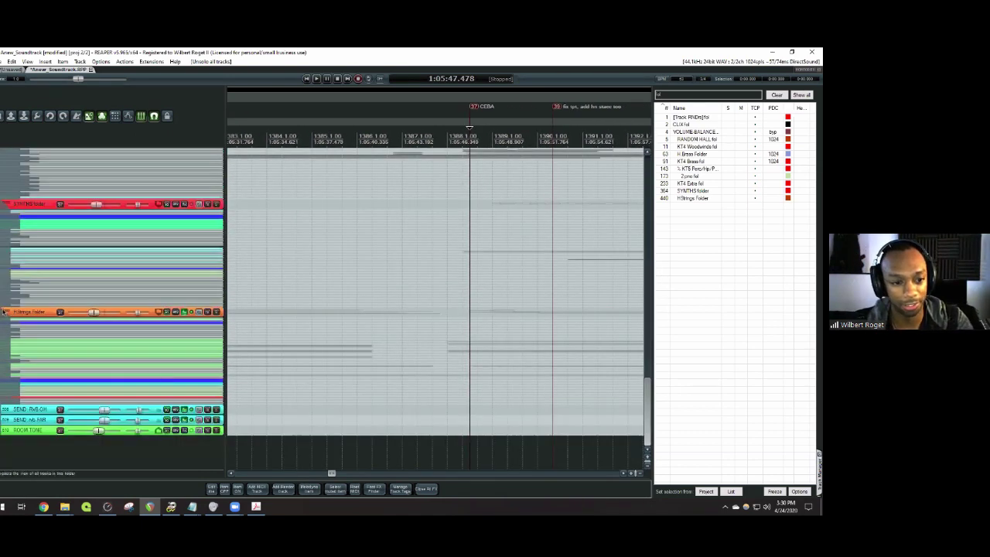
left_click(8, 314)
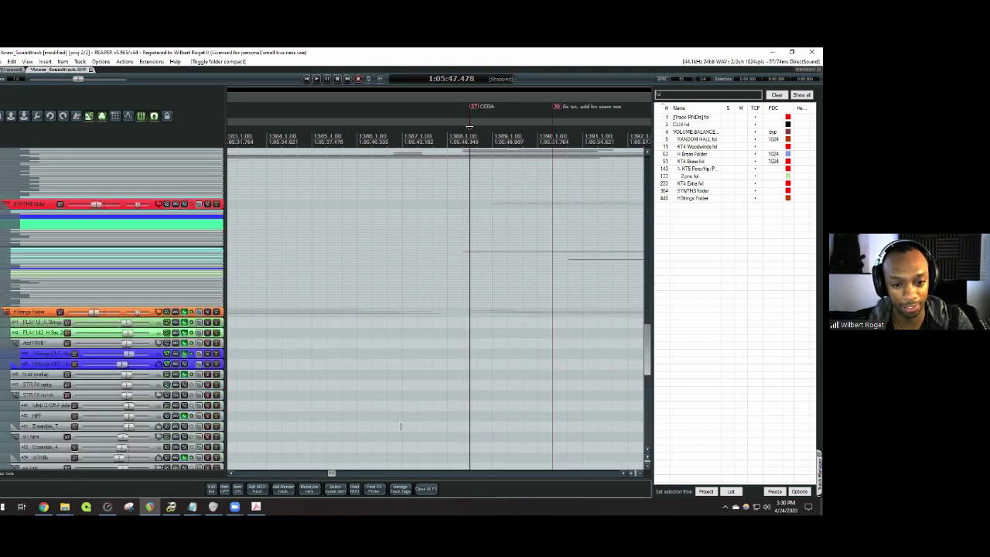
scroll(464, 239, "down", 3)
scroll(475, 342, "down", 3)
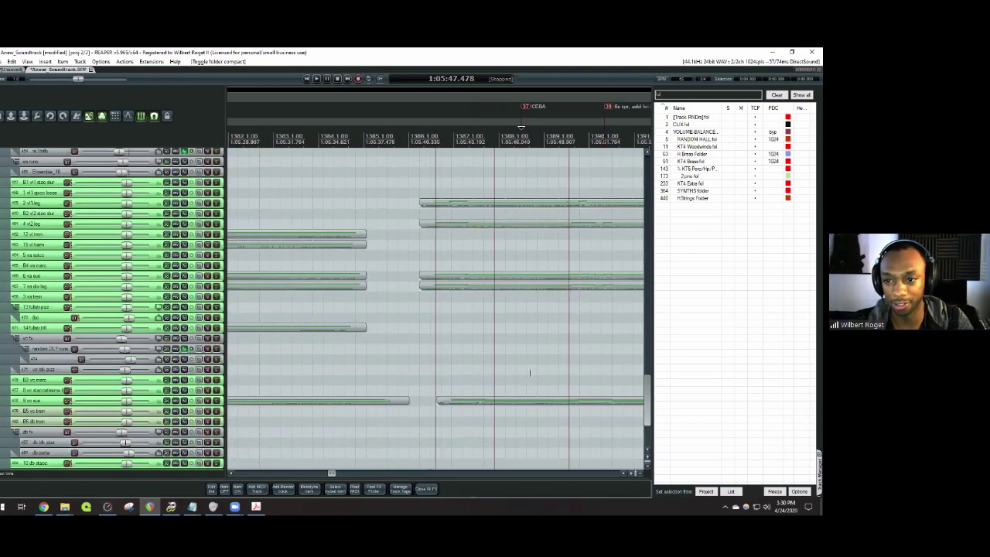
scroll(525, 363, "down", 3)
- Filter the Region/Marker Manager for "aster", go to the AsteroidField02_SoundtrackVersion region and close the manager
scroll(521, 305, "left", 5)
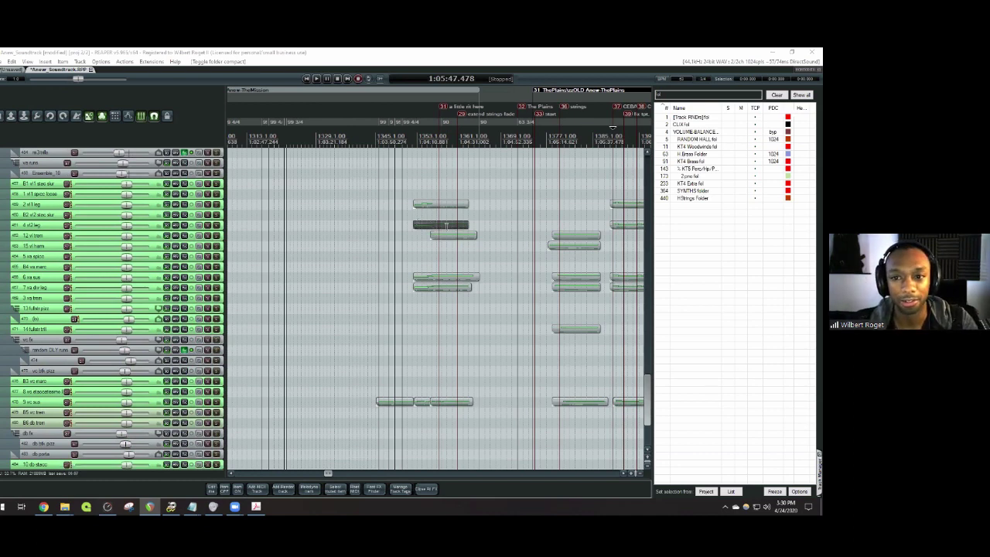
scroll(446, 225, "left", 10)
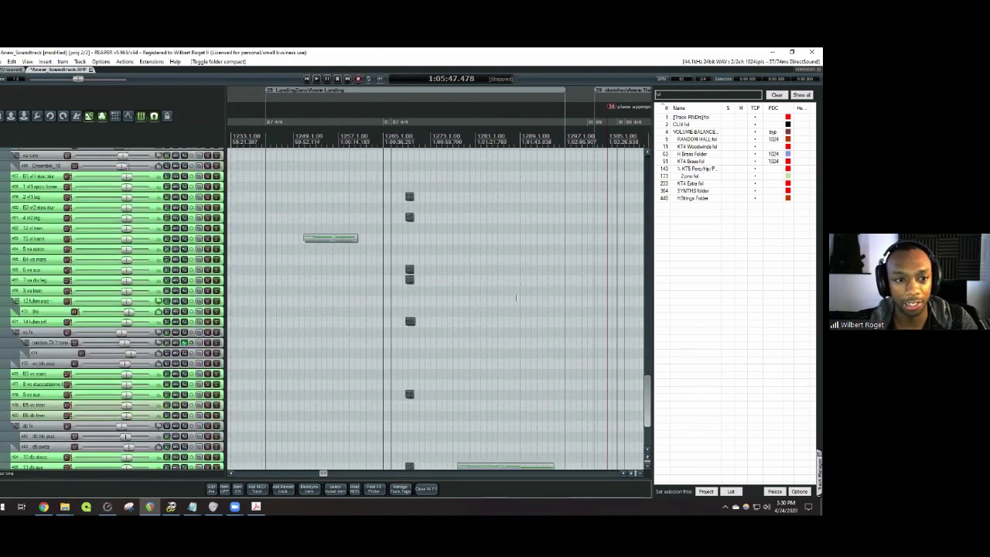
scroll(436, 310, "down", 5)
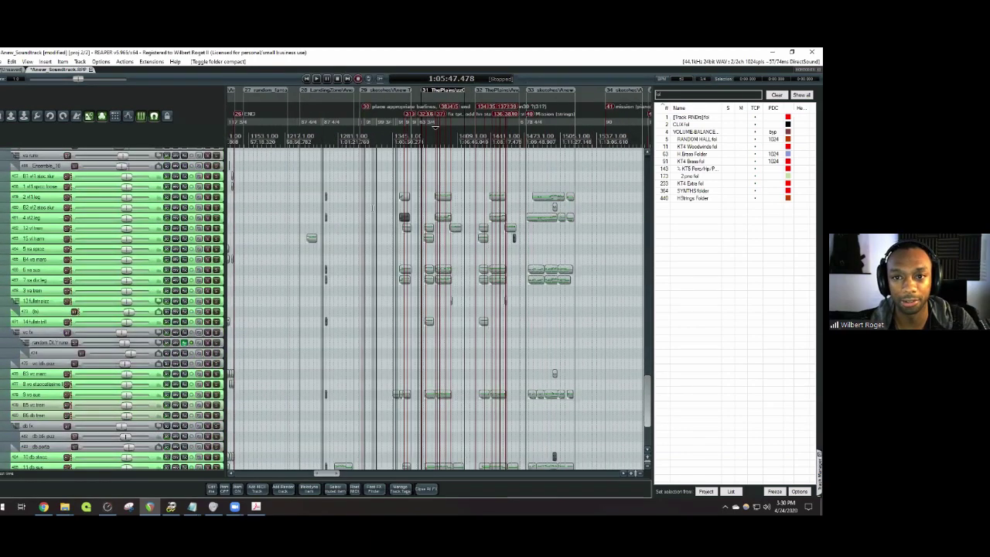
key("ctrl+alt+shift+r")
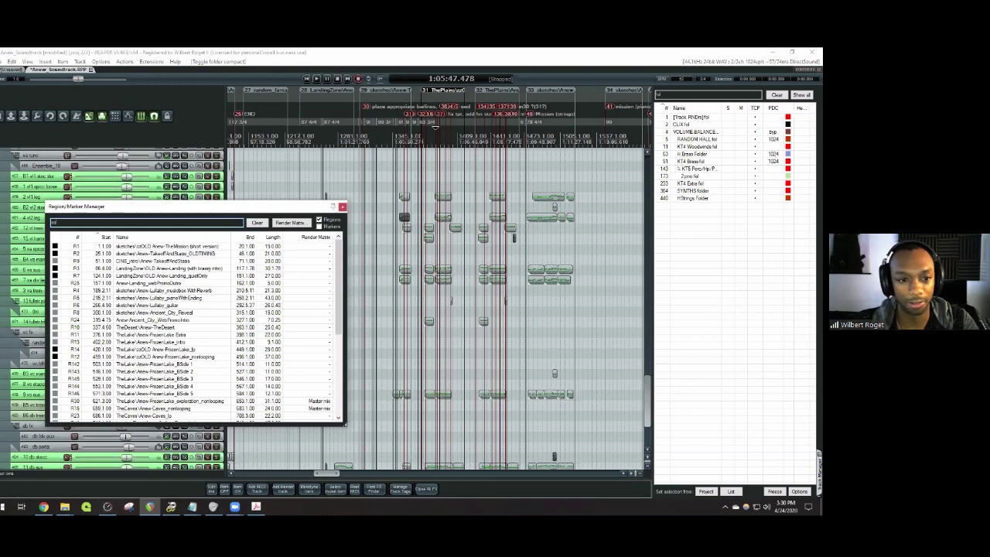
type("aster")
left_click(199, 254)
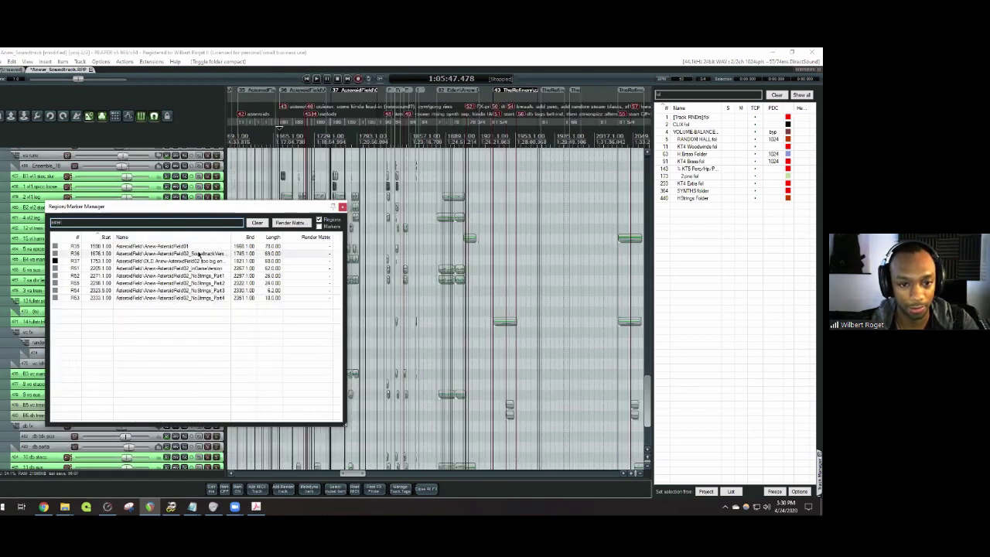
left_click(200, 253)
scroll(441, 226, "up", 8)
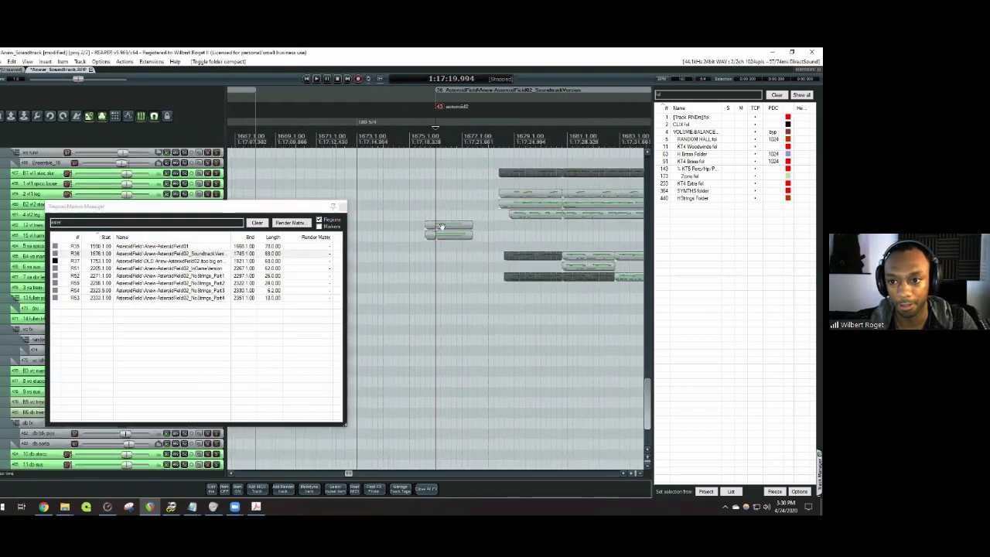
scroll(441, 226, "right", 5)
scroll(441, 226, "up", 2)
left_click(340, 206)
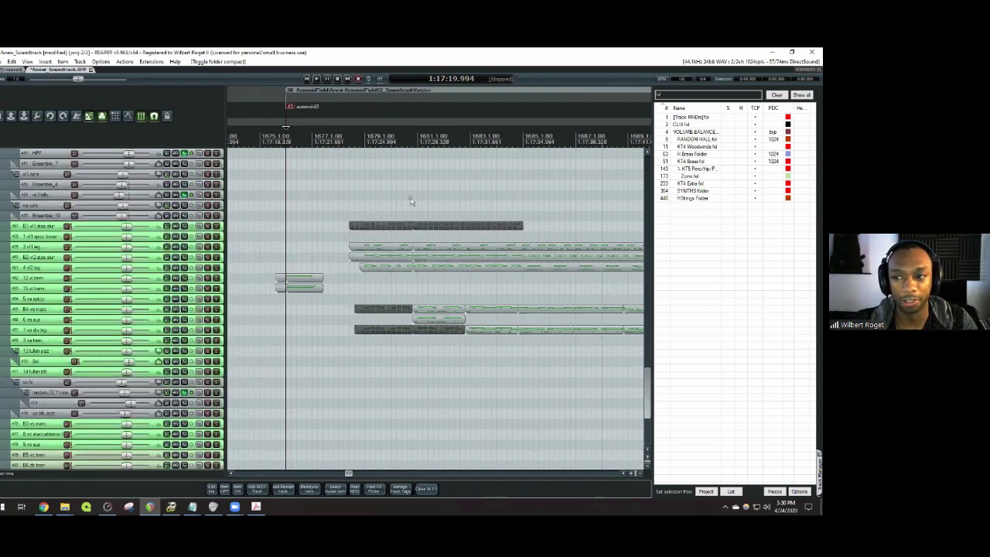
- Solo the HStrings Folder and play the AsteroidField02 soundtrack region's strings from 1:17:24.661
left_click(728, 198)
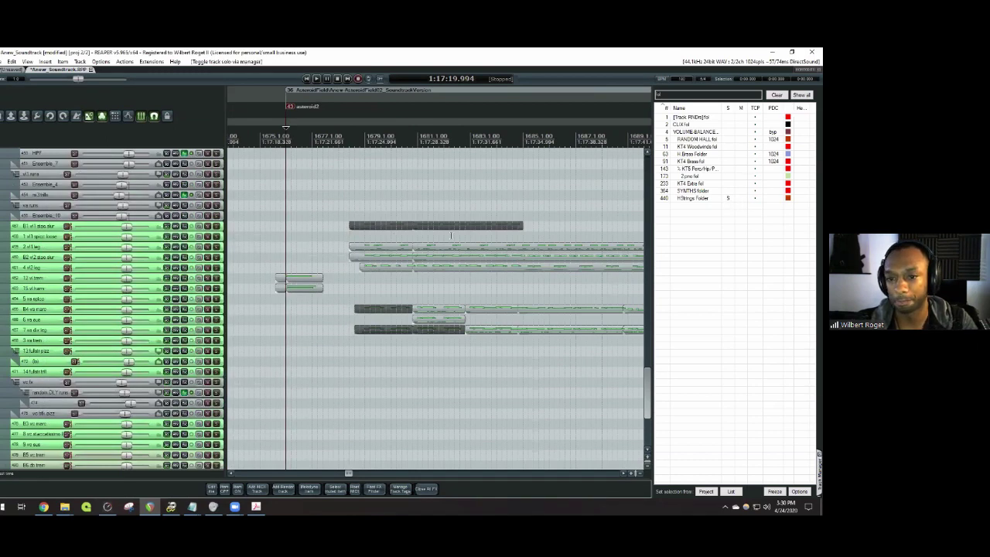
left_click(368, 205)
left_click(357, 198)
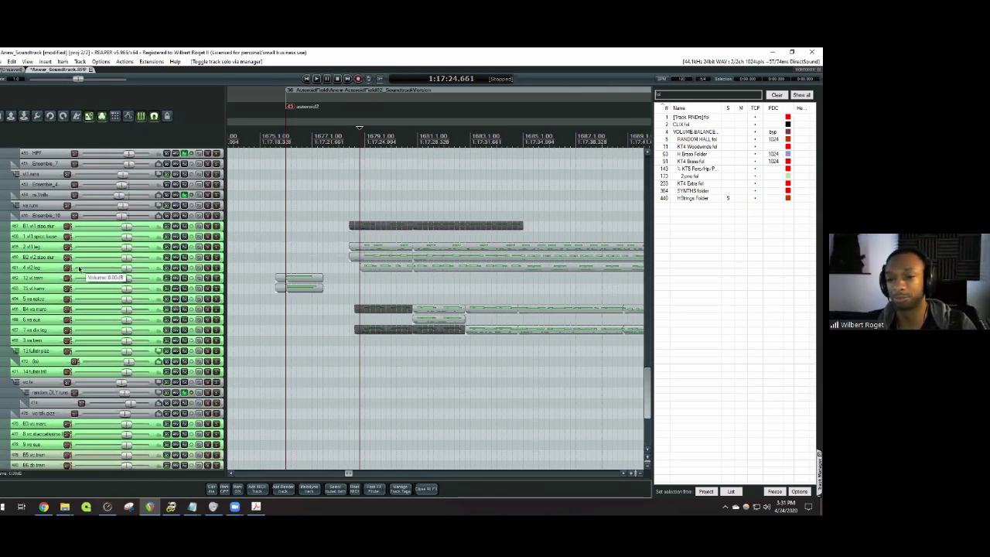
key("space")
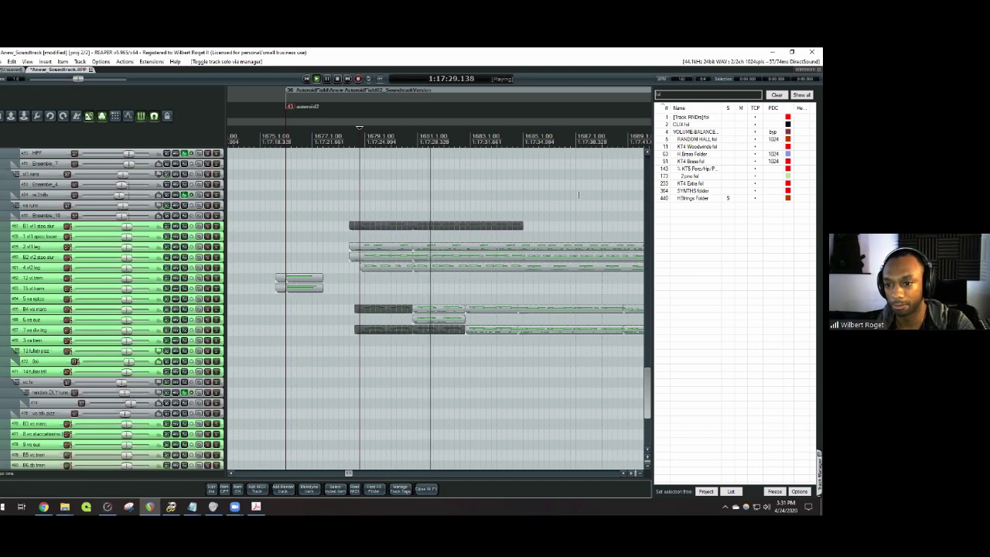
scroll(555, 215, "down", 2)
scroll(554, 215, "down", 1)
key("space")
- Play a short passage of the soloed strings from 1:17:49.994
left_click(538, 204)
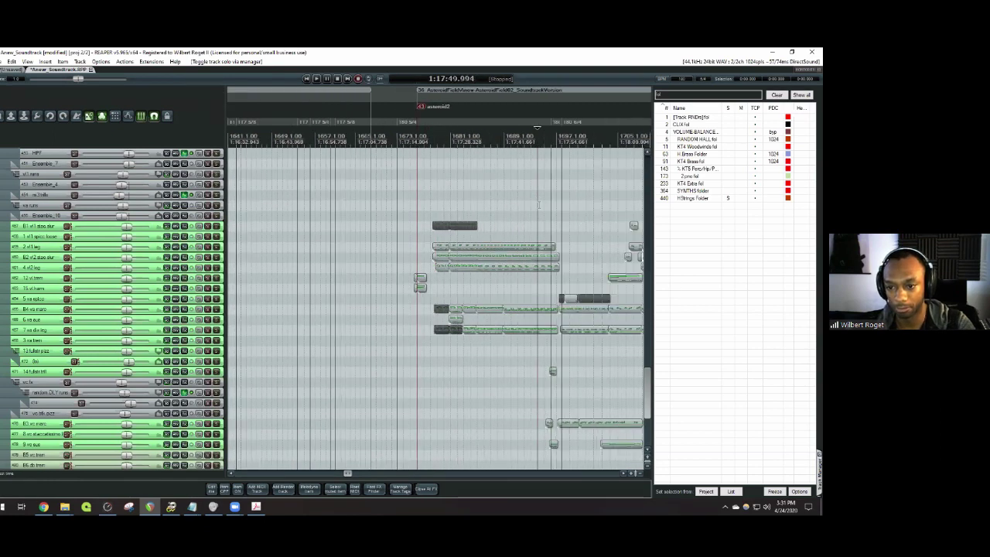
key("space")
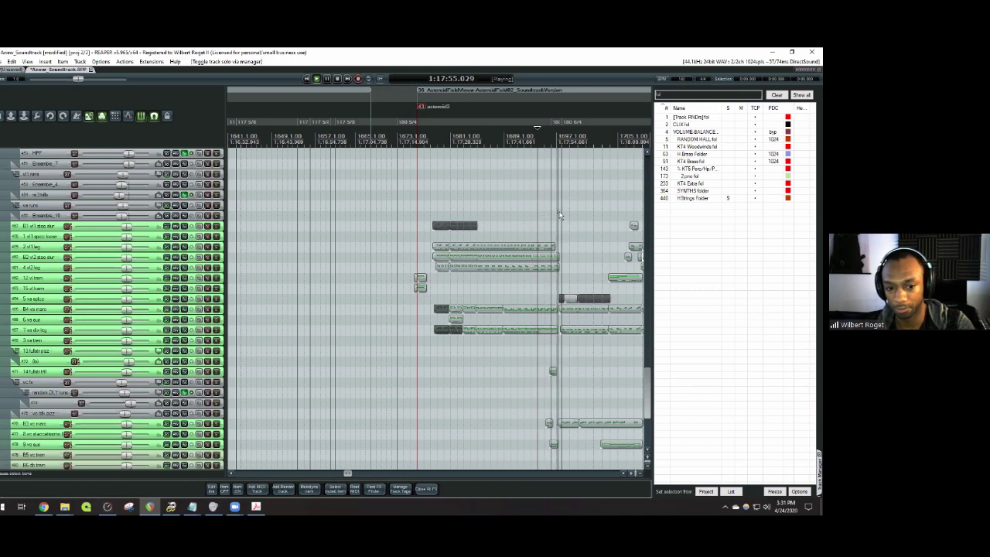
key("space")
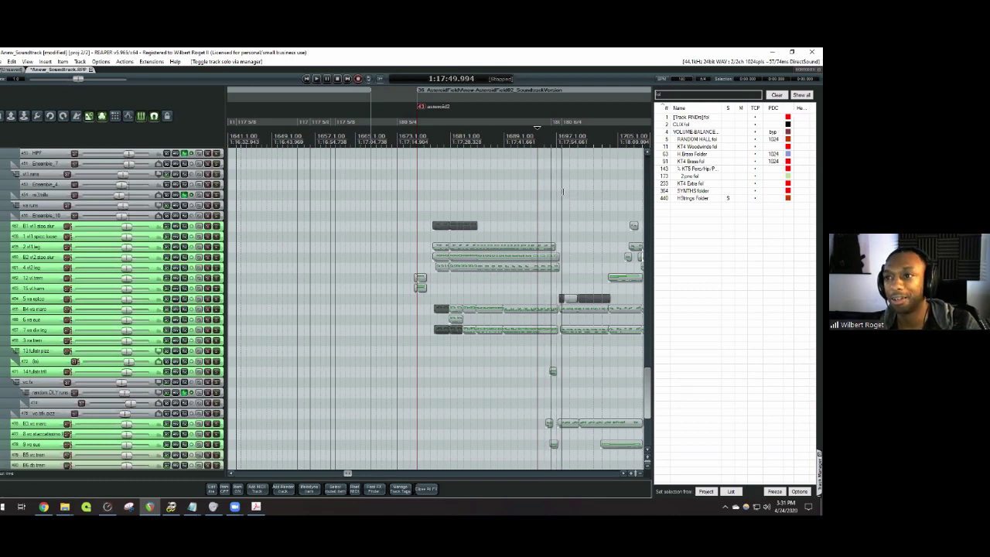
- Play the soloed strings from 1:18:17.994, just before the "more synth stuff" marker
left_click_drag(582, 181, 427, 203)
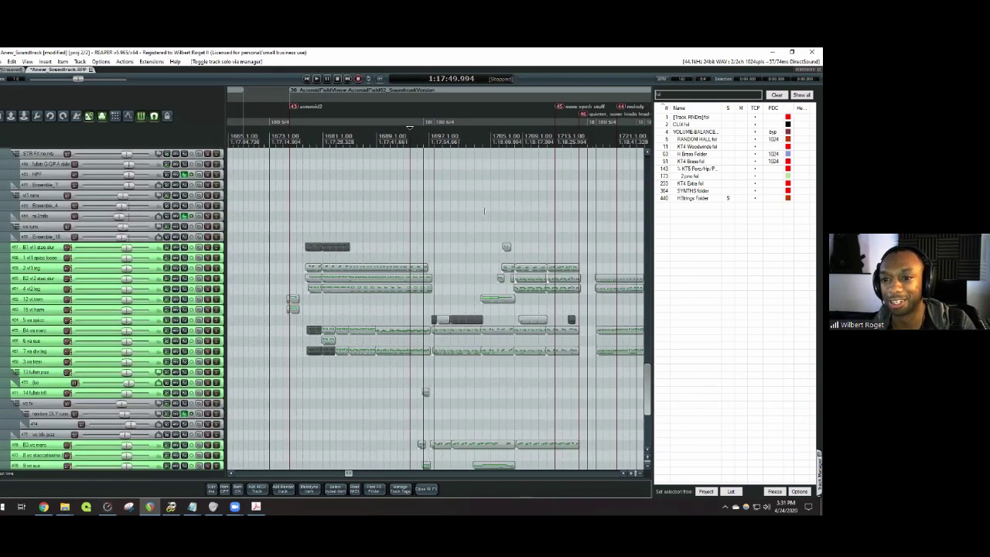
left_click_drag(524, 204, 416, 209)
left_click(417, 215)
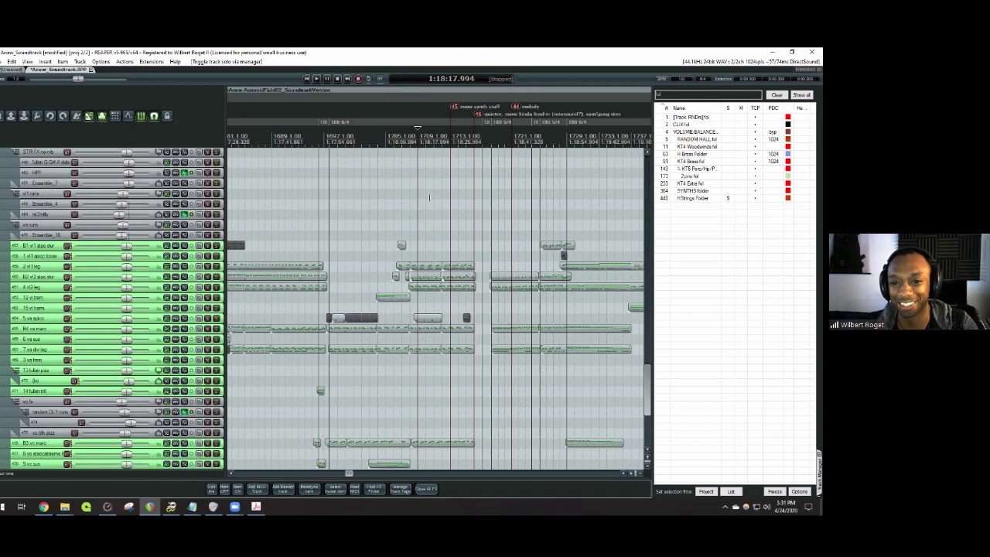
scroll(429, 197, "up", 2)
scroll(429, 197, "up", 3)
key("space")
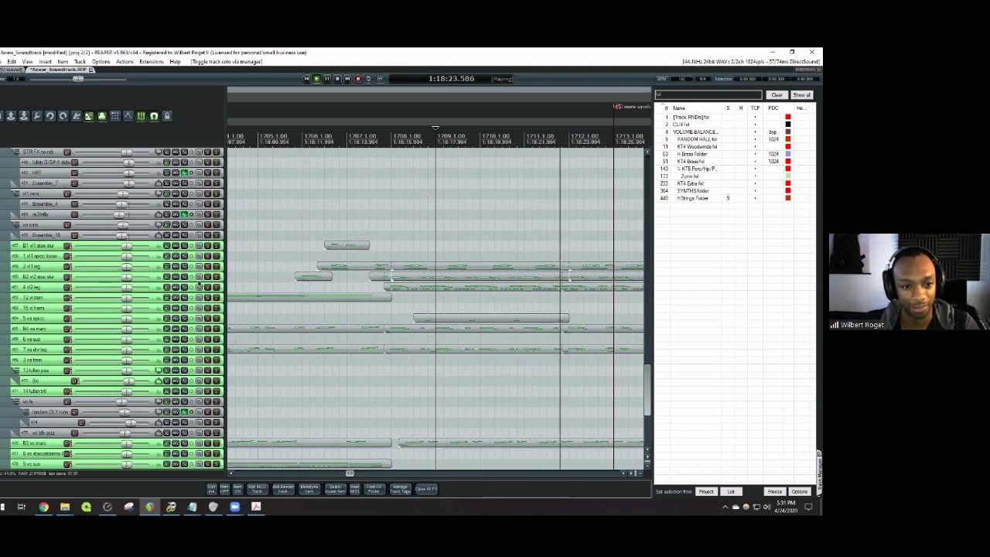
key("space")
- Solo the B2 vl2 string track and play it briefly from 1:18:17.328
left_click(216, 276)
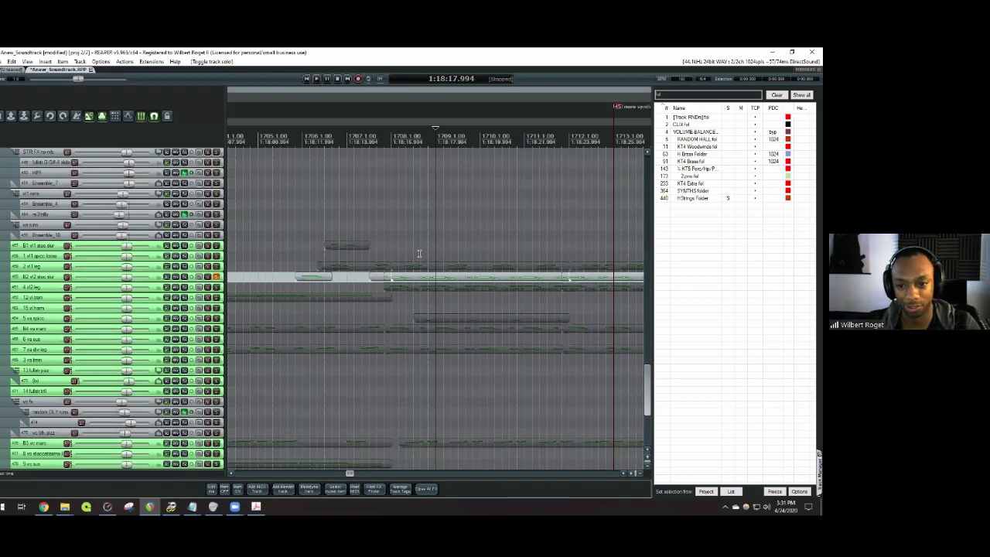
left_click(421, 248)
key("space")
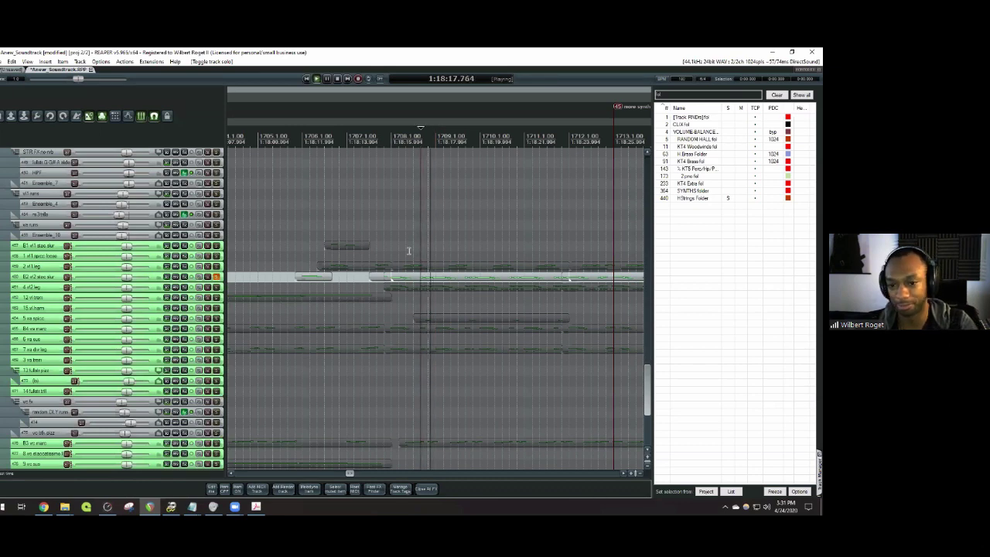
key("space")
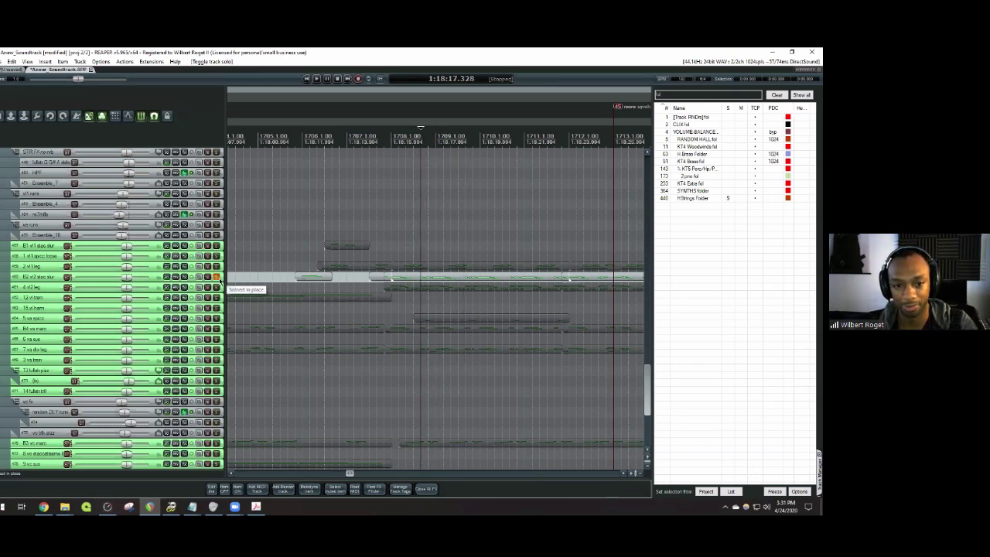
- Play the B2 vl2 and 4 vl2 leg tracks soloed together from 1:18:17.328, and unsolo all tracks
left_click(216, 277)
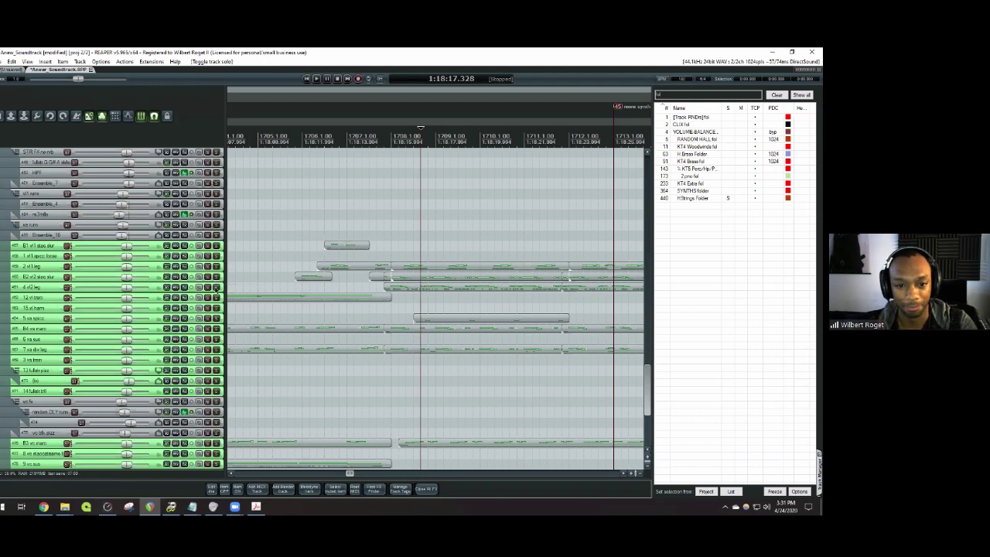
left_click(217, 286)
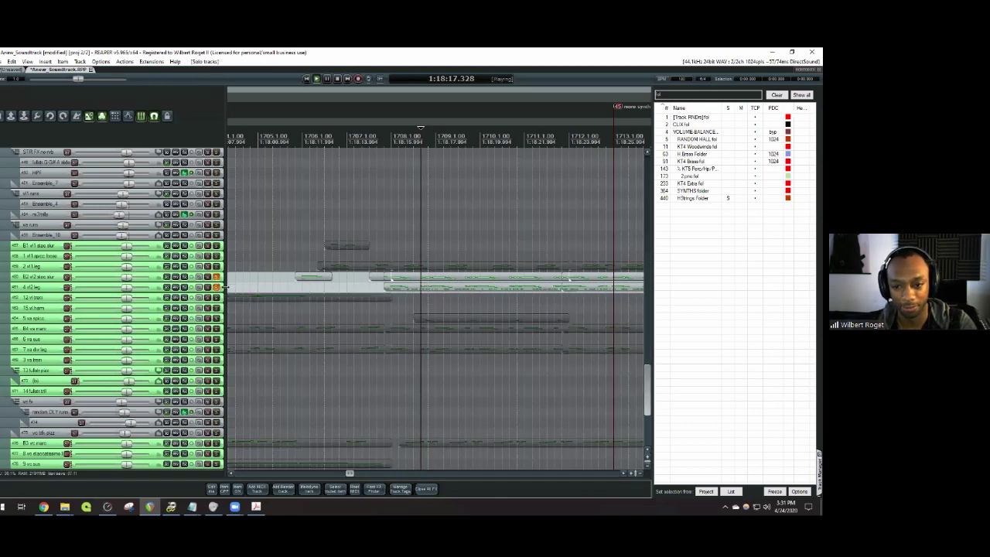
key("space")
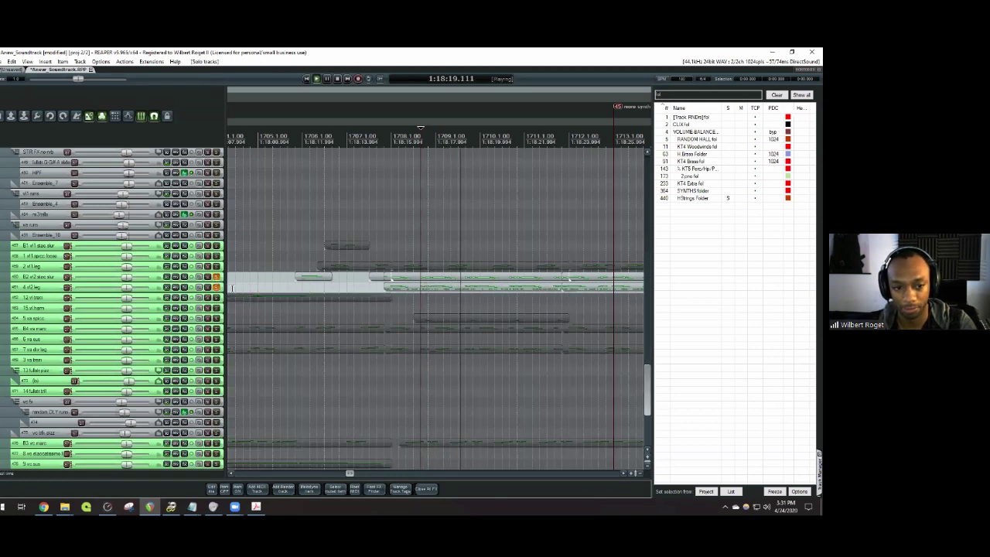
key("space")
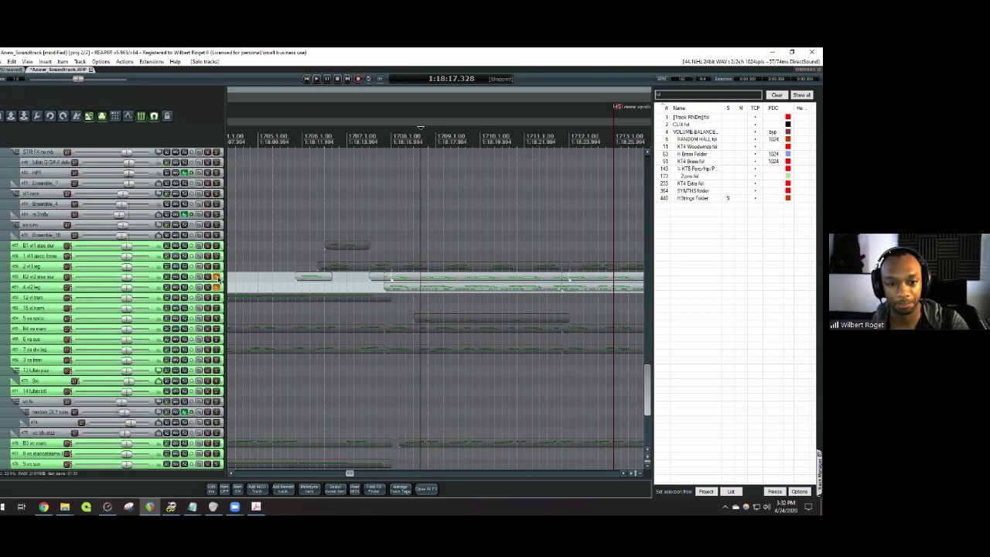
left_click(216, 287)
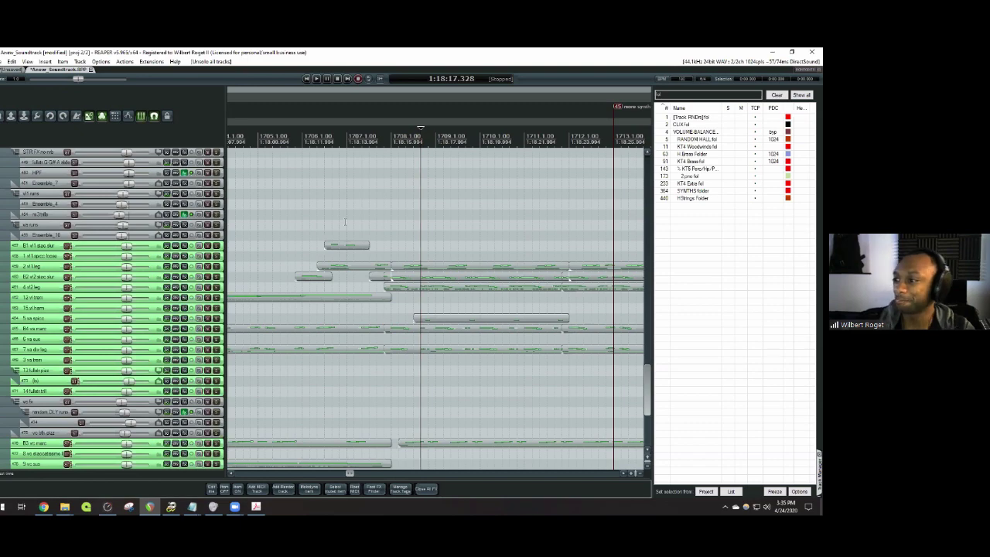
- Filter the Region/Marker Manager for "plain" and go to the ThePlains\Anew-ThePlains region
scroll(540, 211, "down", 10)
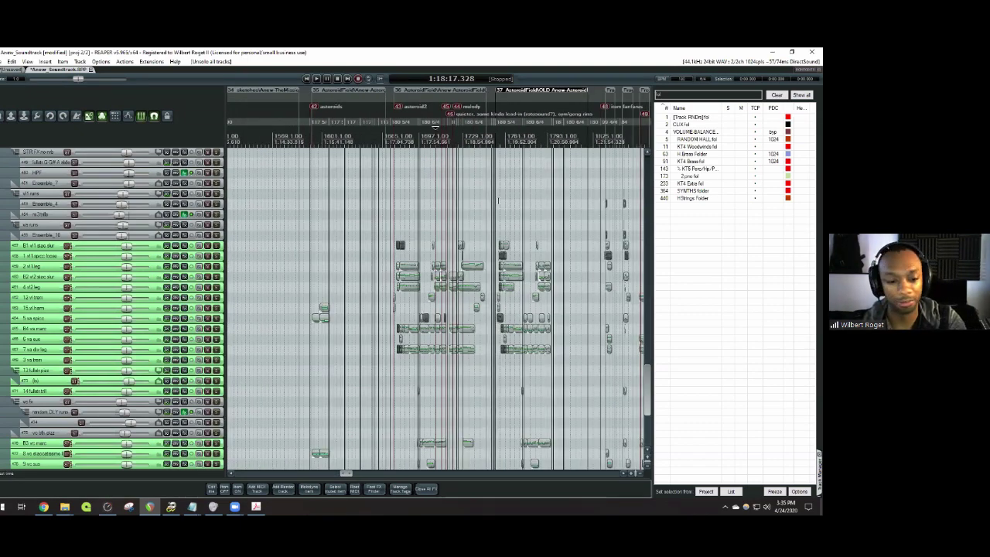
key("ctrl+alt+shift+r")
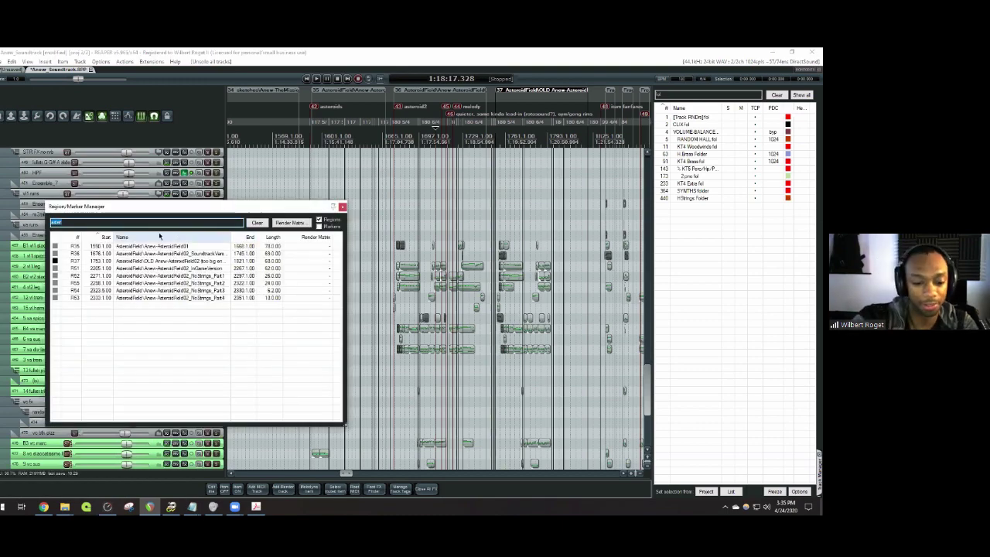
type("the")
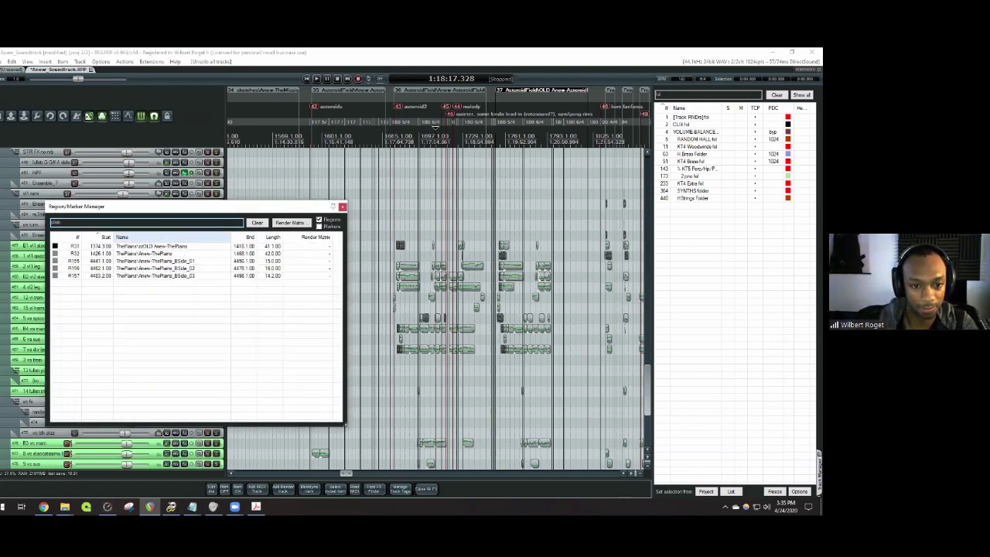
left_click(159, 253)
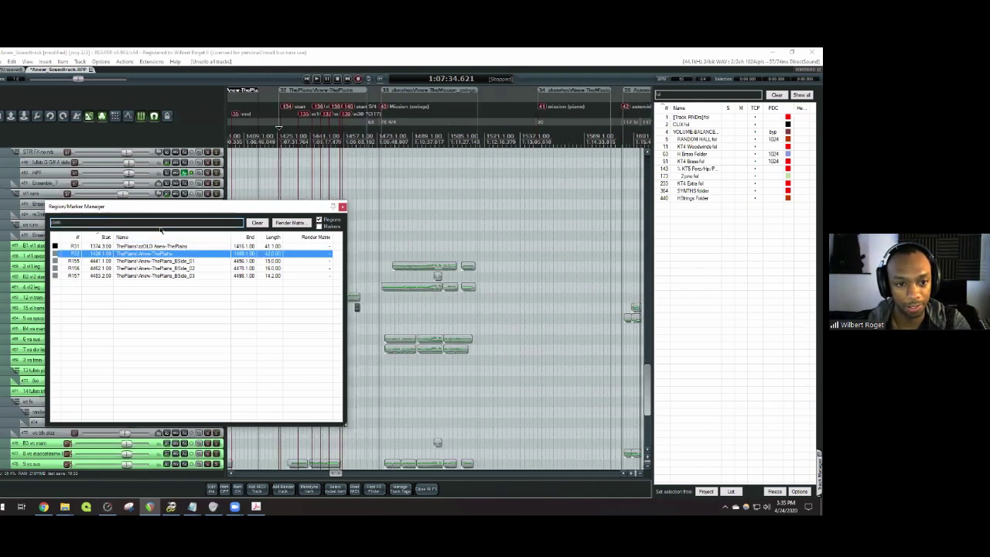
- Browse the timeline from ThePlains through the AsteroidField and Eden regions to the TheRefinery regions
left_click(160, 221)
left_click_drag(160, 222, 66, 230)
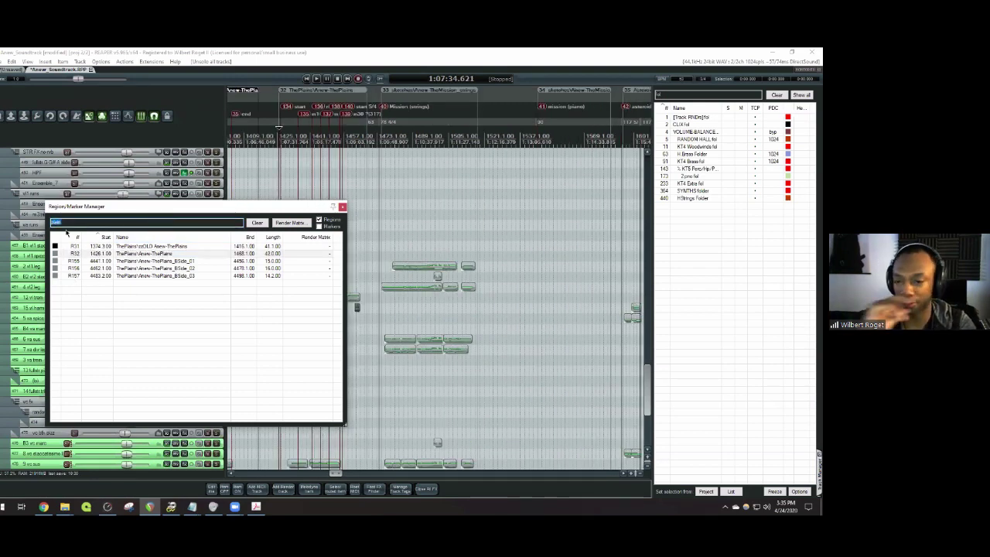
scroll(472, 214, "down", 3)
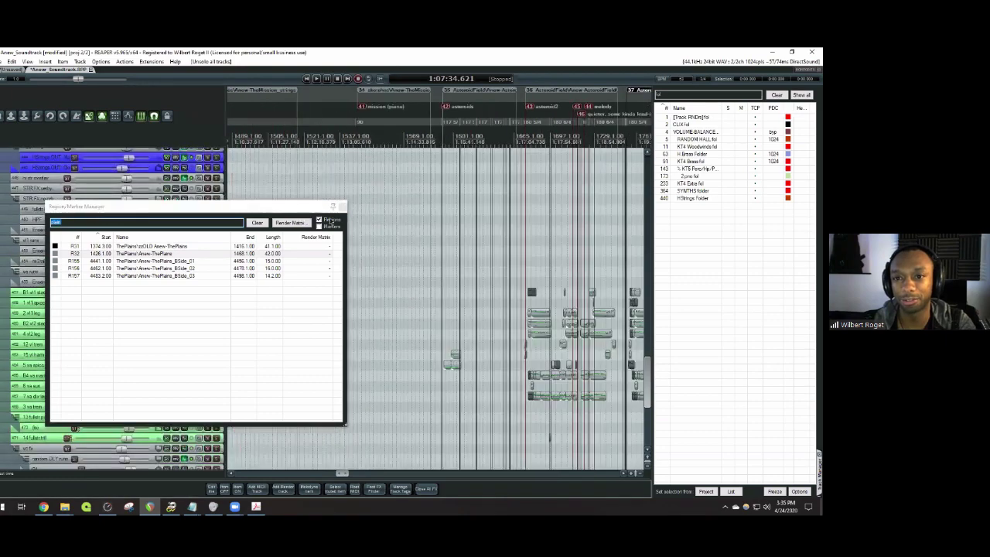
scroll(501, 198, "up", 2)
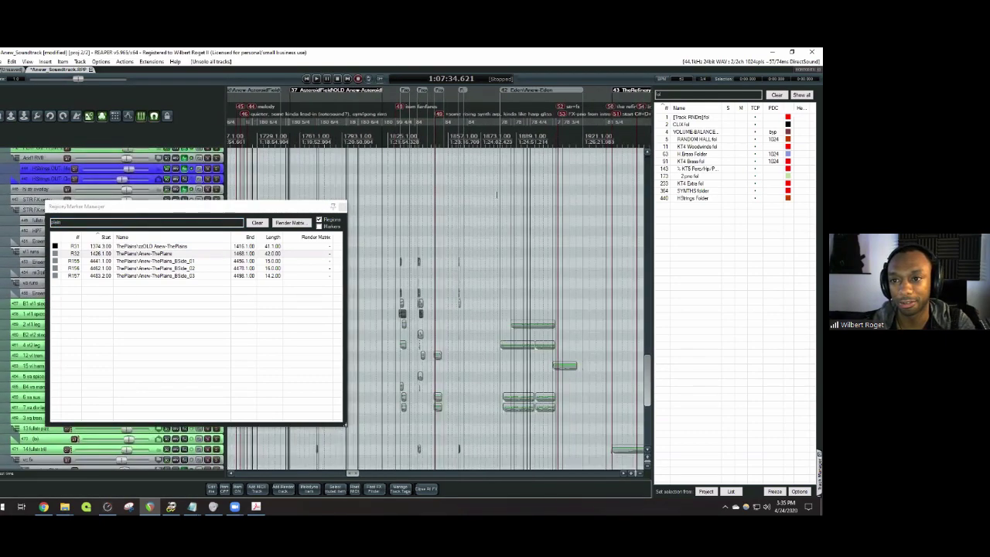
scroll(532, 184, "up", 3)
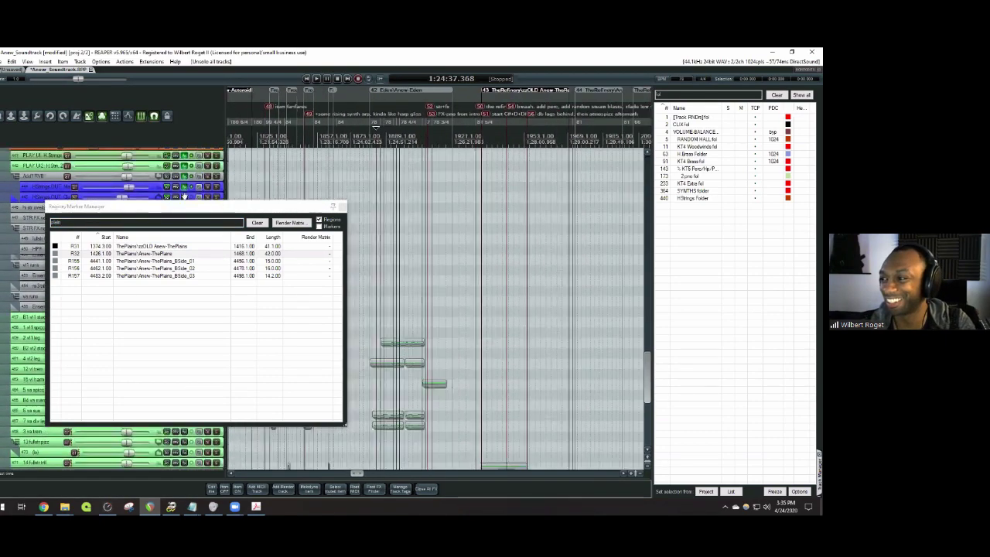
scroll(373, 188, "up", 2)
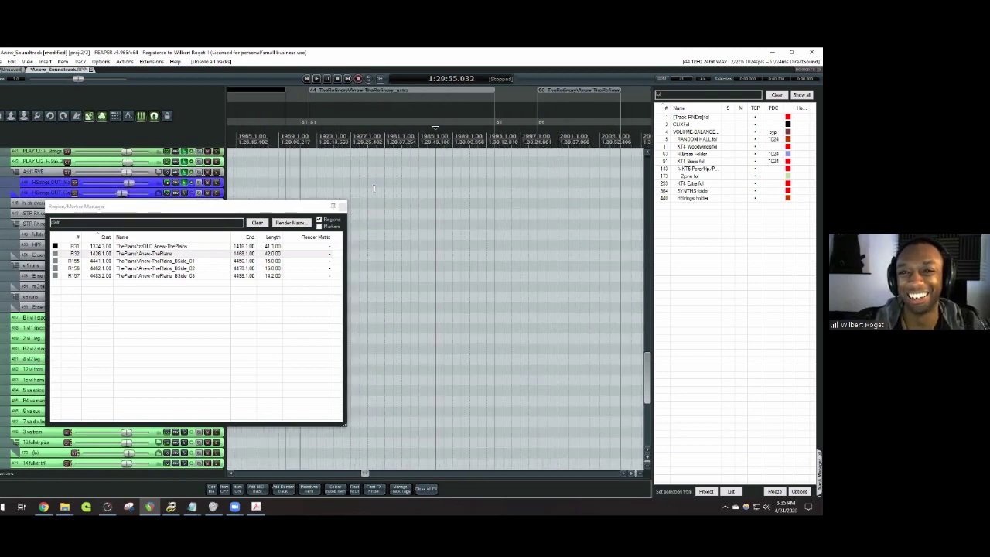
scroll(373, 188, "down", 2)
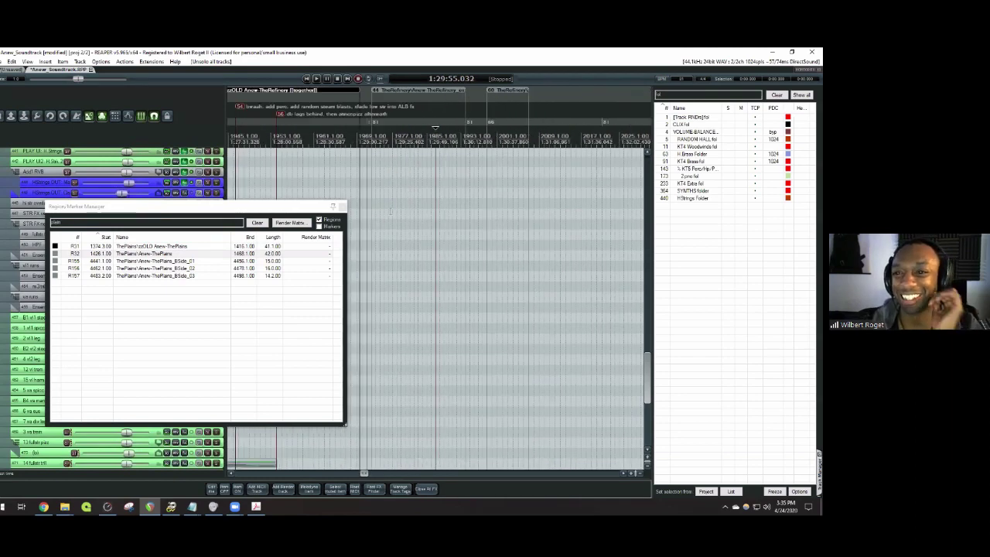
- Filter the Region/Marker Manager for "temple" and go to the TheTemple\Anew-TheTempleDarker region
left_click(158, 219)
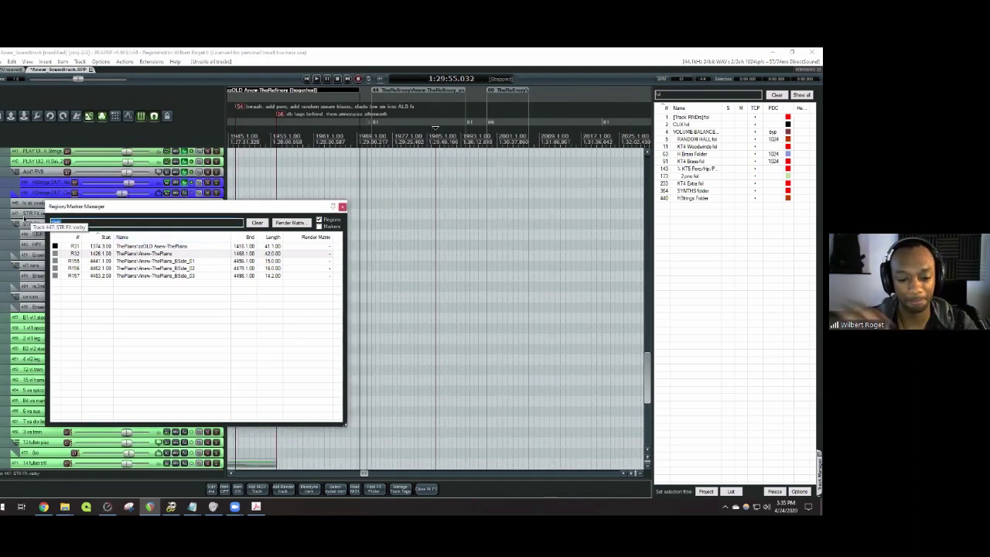
type("de")
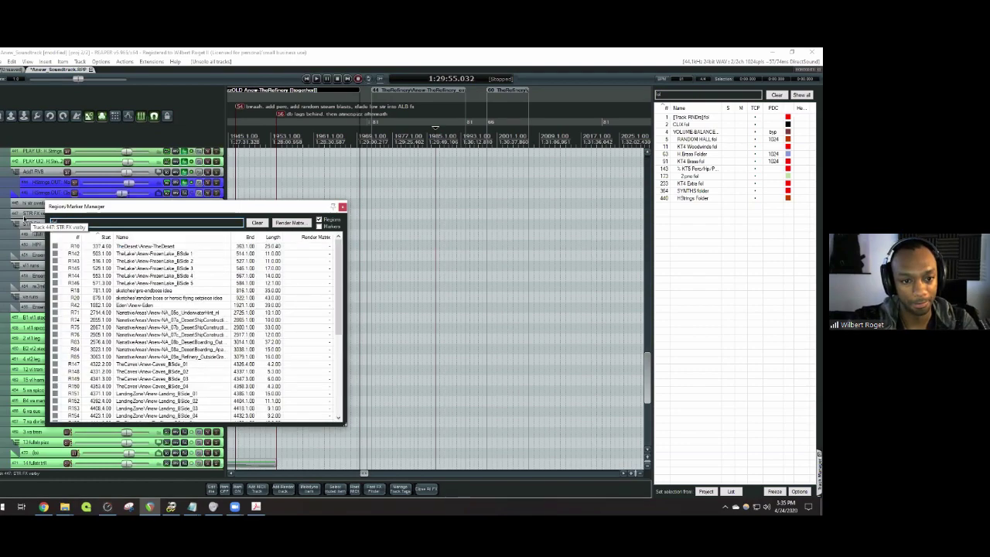
key("BackSpace")
key("BackSpace")
type("temple")
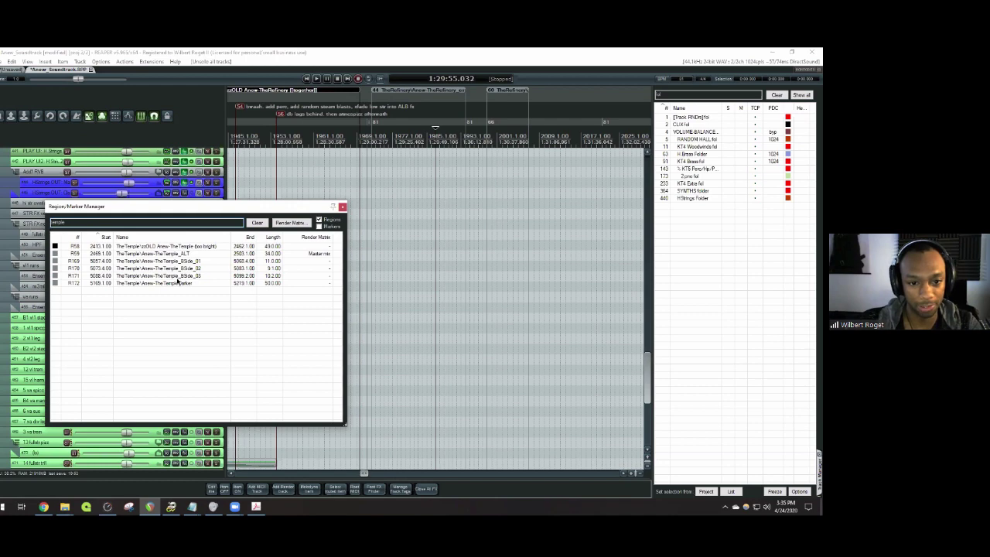
left_click(177, 285)
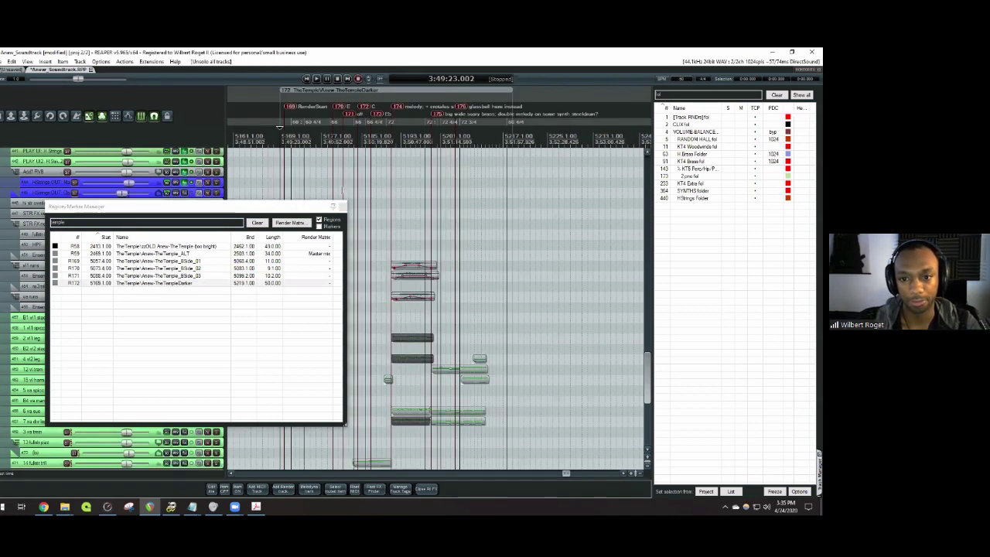
- Move the Region/Marker Manager window clear of the track list and bring the HStrings Folder track into view
left_click(318, 209)
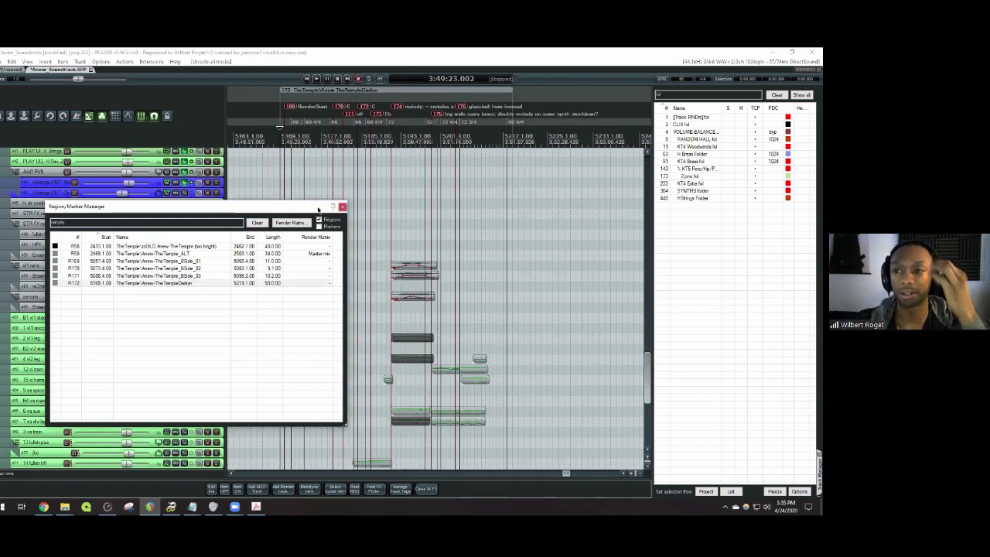
left_click_drag(318, 209, 638, 321)
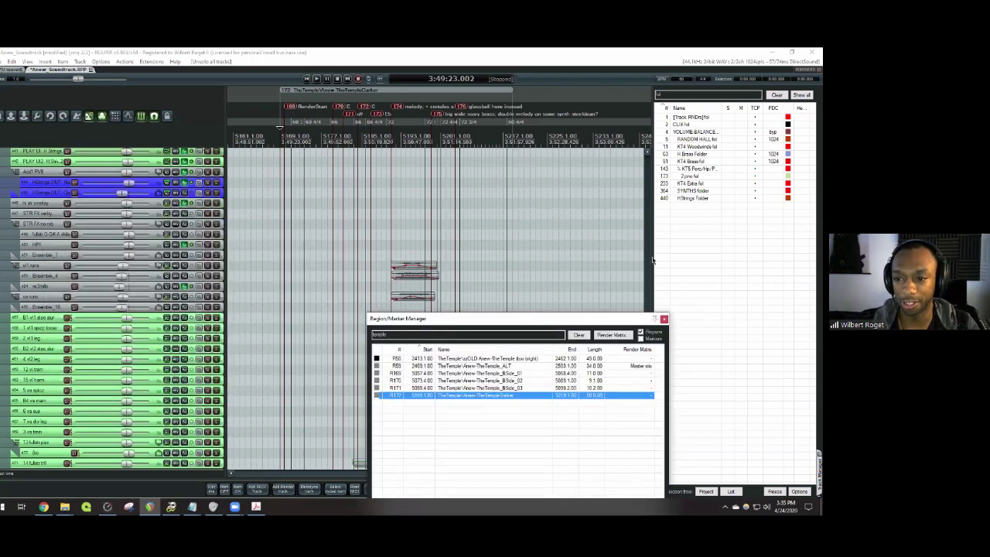
left_click(467, 103)
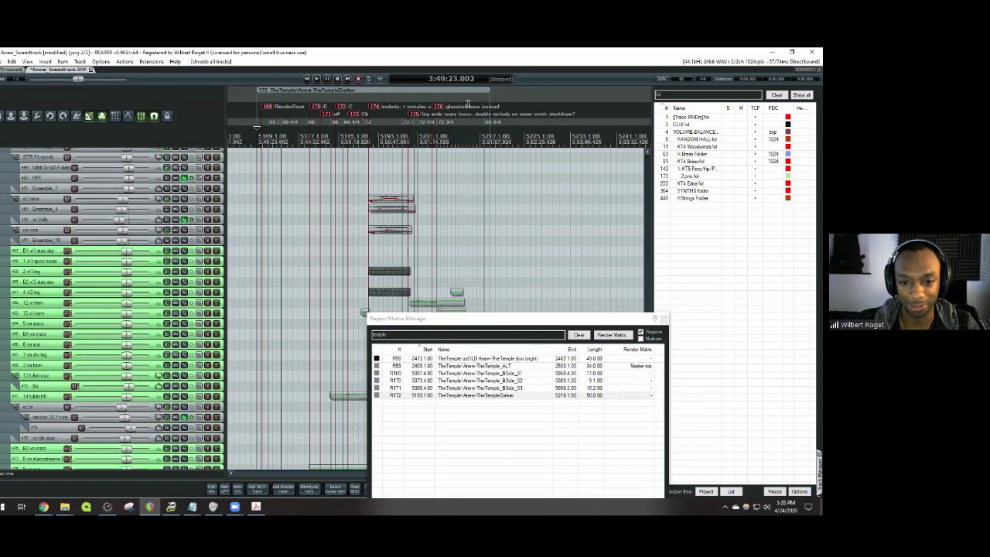
scroll(383, 262, "up", 5)
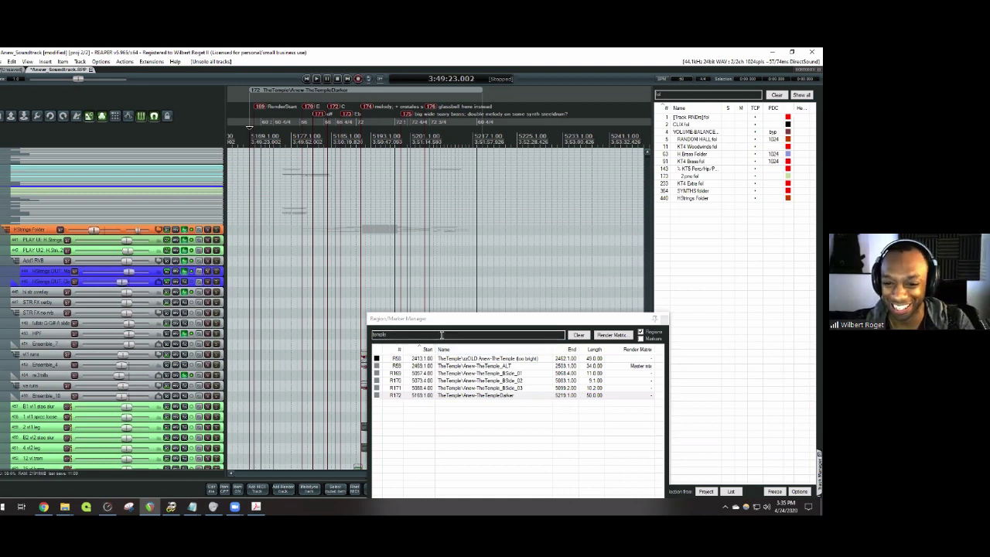
- Filter the Region/Marker Manager for "lake" and go to the TheLake\Anew-FrozenLake_exploration_nonlooping region
left_click(418, 334)
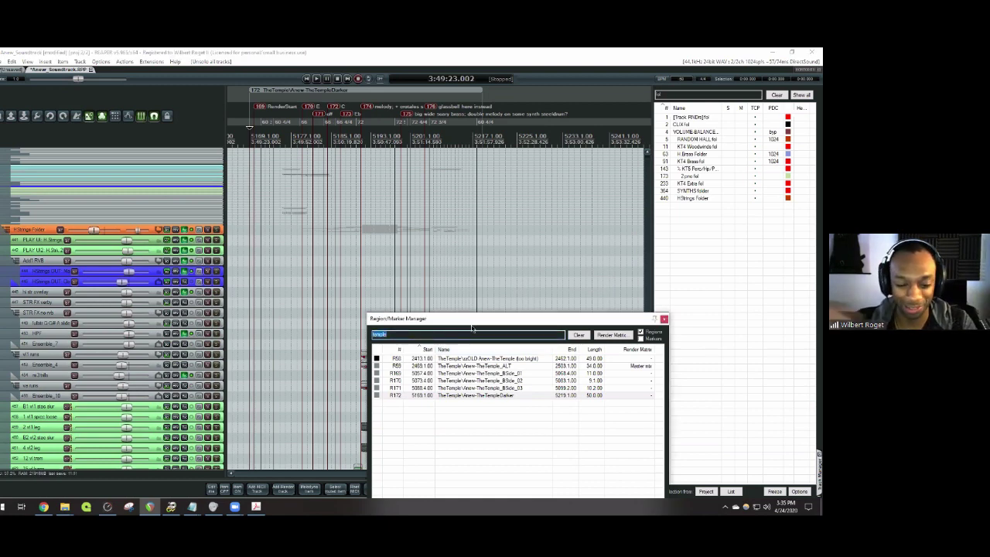
type("lake")
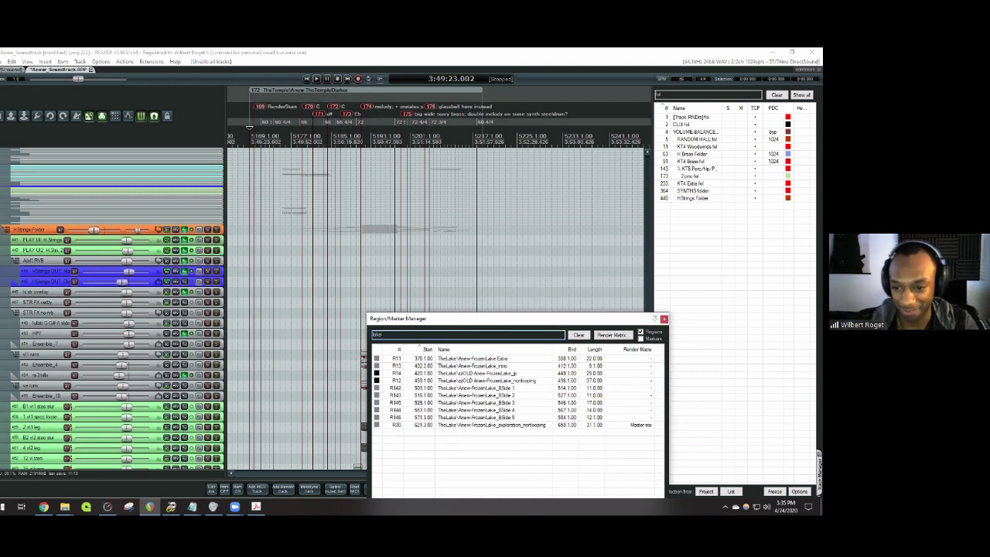
left_click(543, 381)
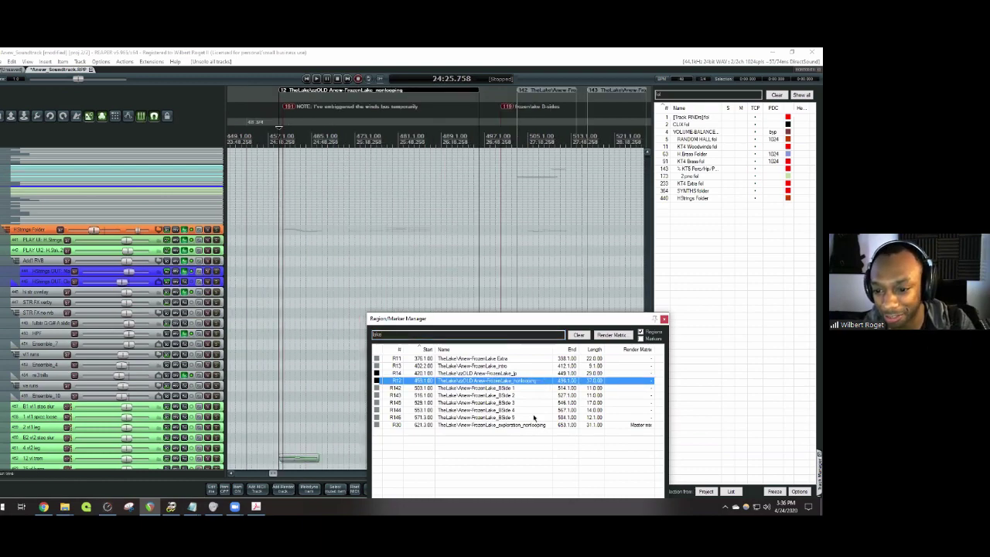
left_click(535, 425)
scroll(424, 226, "down", 3)
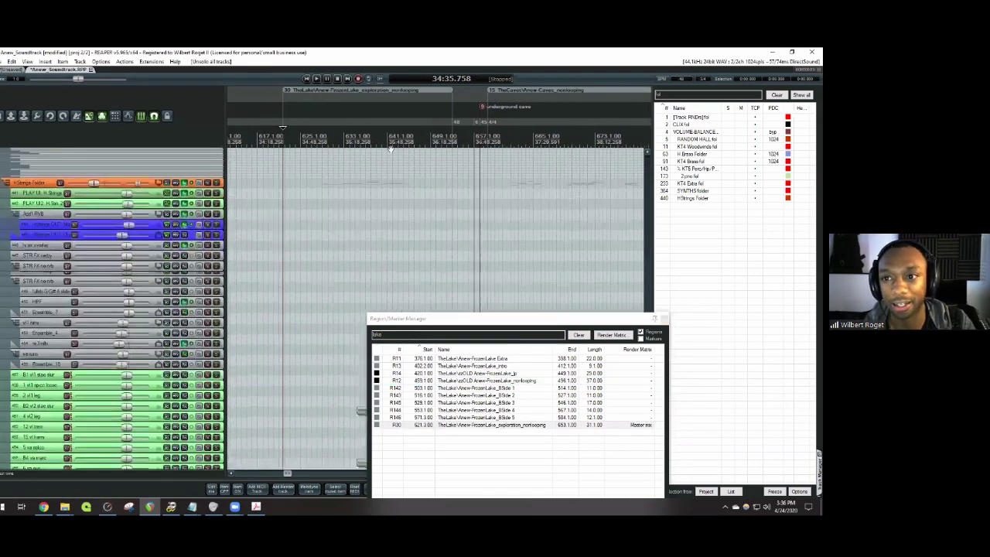
scroll(414, 303, "down", 5)
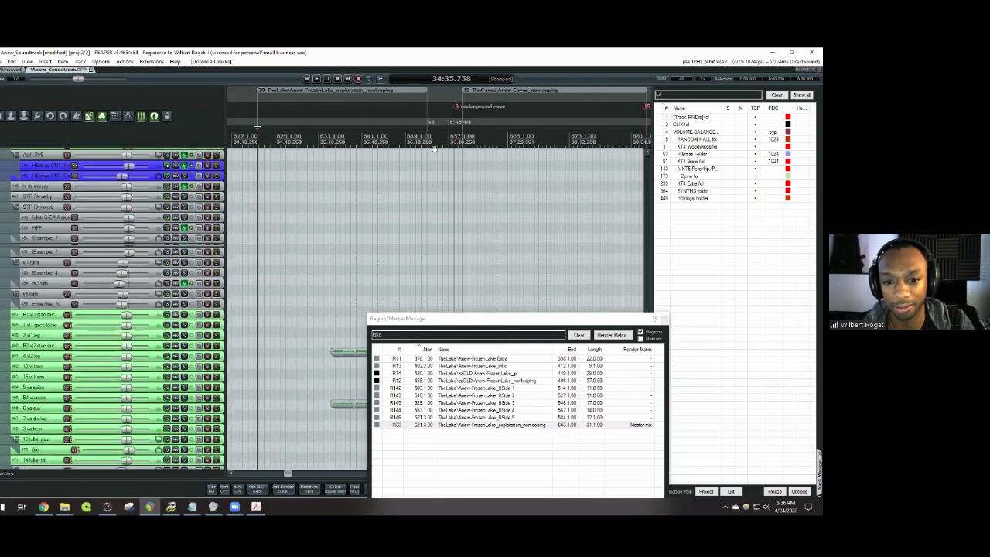
- Go to the TheLake\Anew-FrozenLake_intro region, start playback from there and close the Region/Marker Manager
left_click(530, 366)
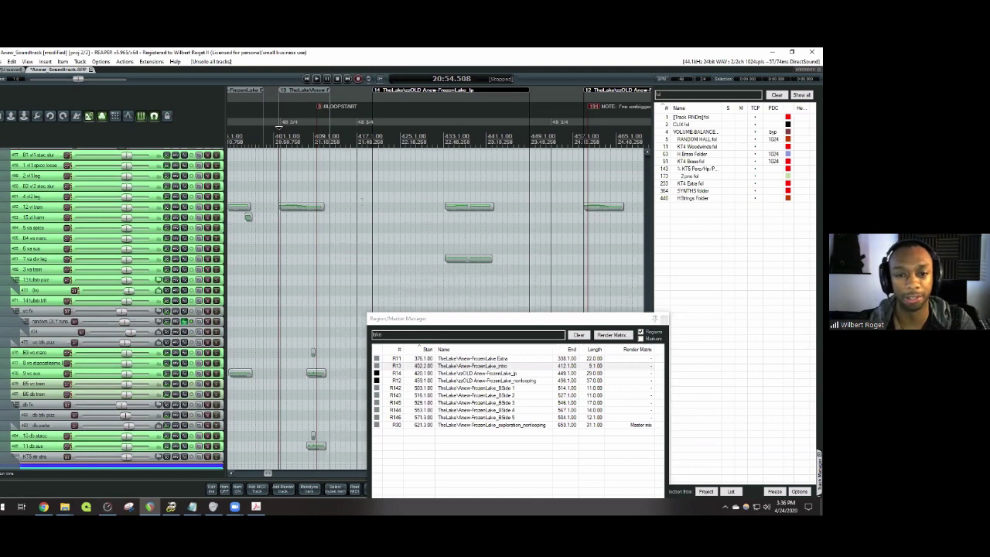
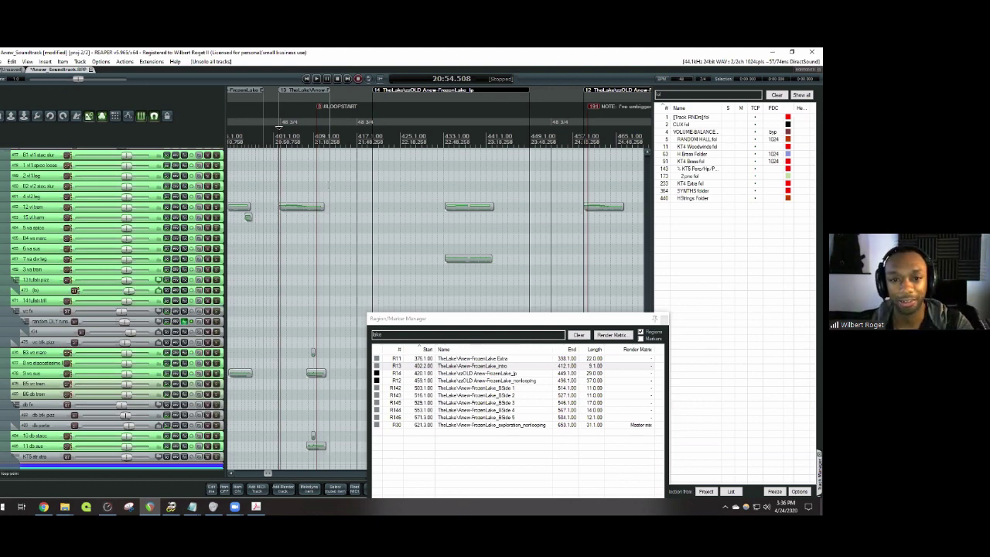
key("space")
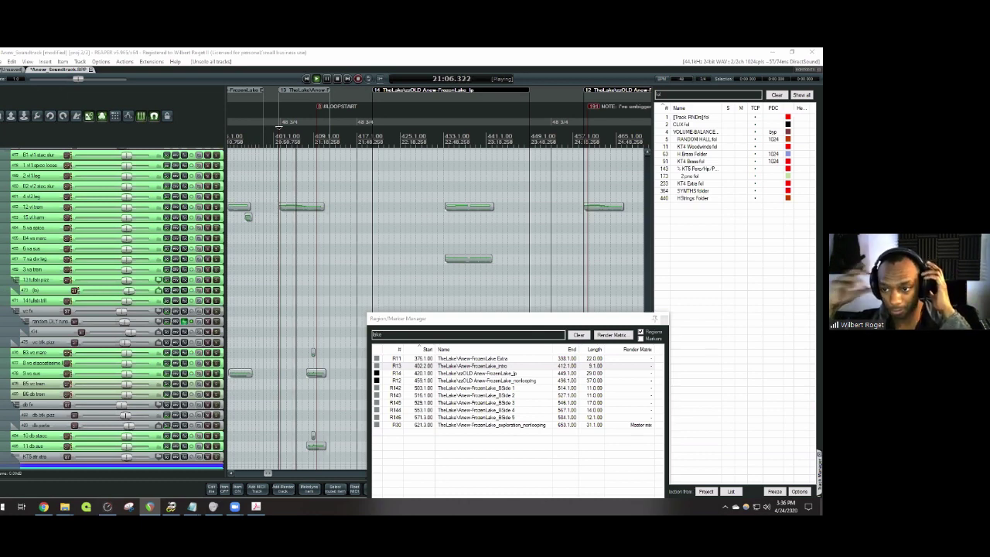
left_click(560, 334)
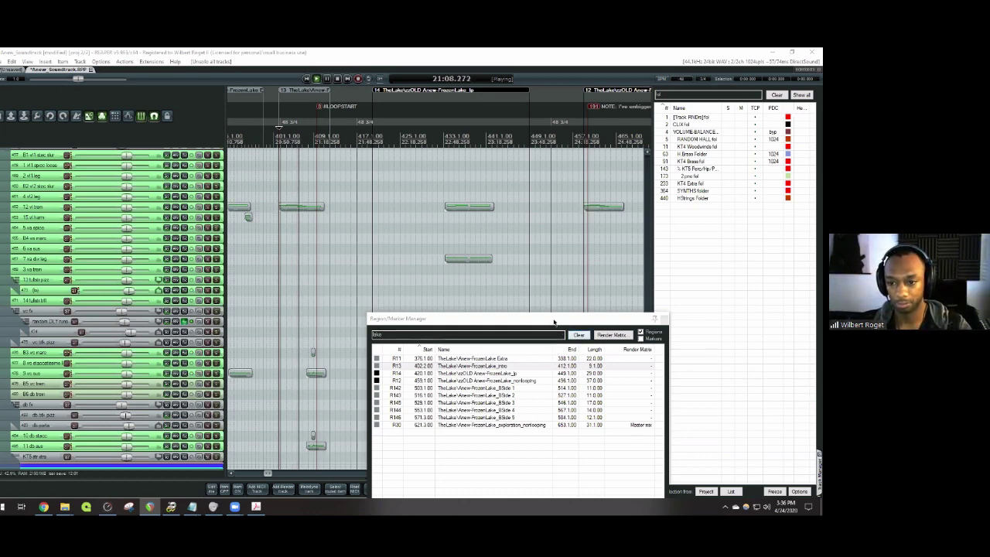
key("Escape")
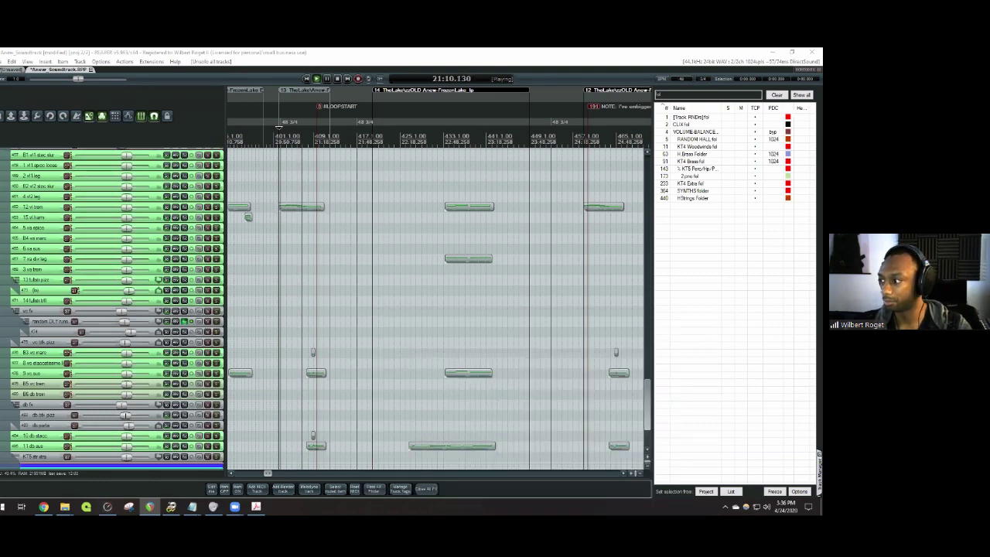
- Look over the HStrings Folder tracks around the FrozenLake_intro region during playback
scroll(417, 294, "down", 5)
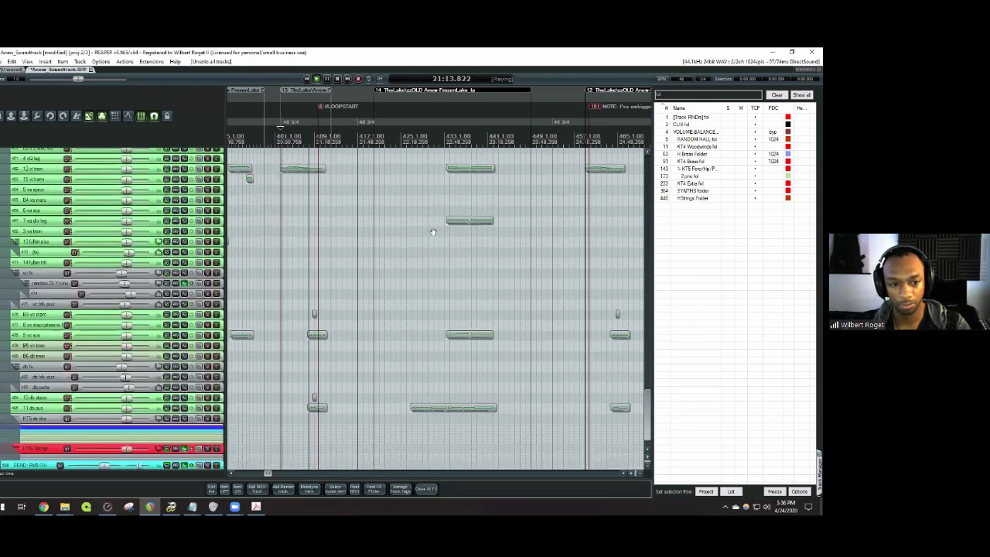
scroll(400, 244, "up", 10)
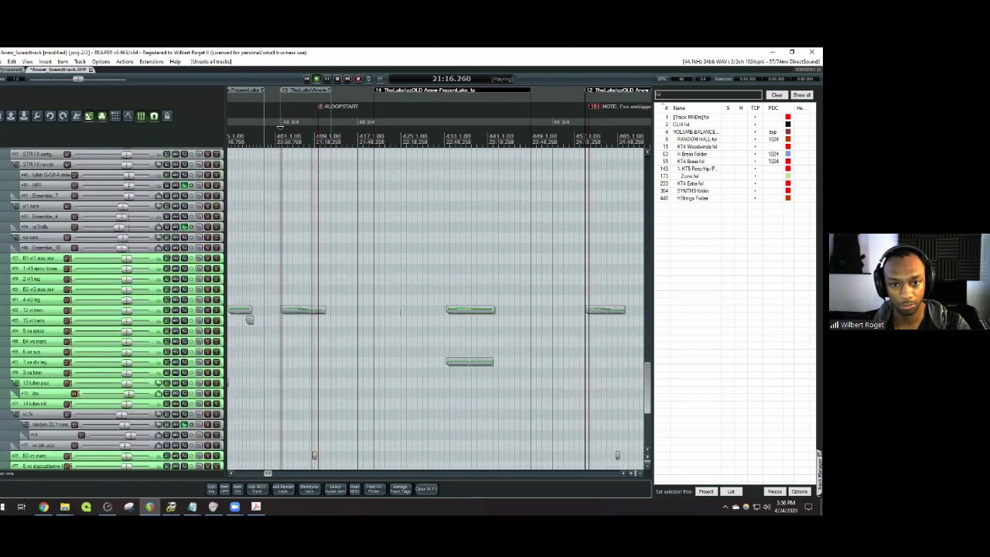
scroll(402, 394, "down", 5)
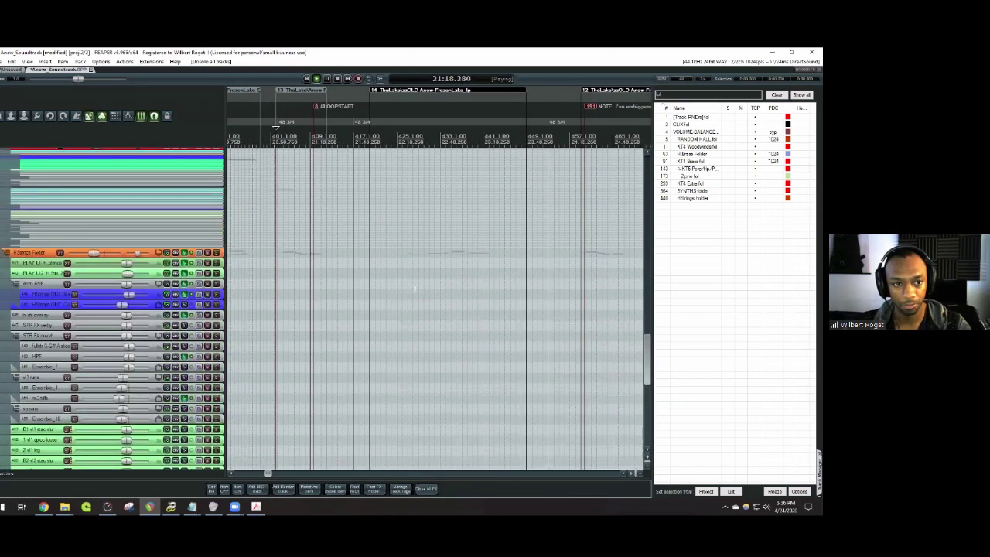
scroll(408, 179, "down", 2)
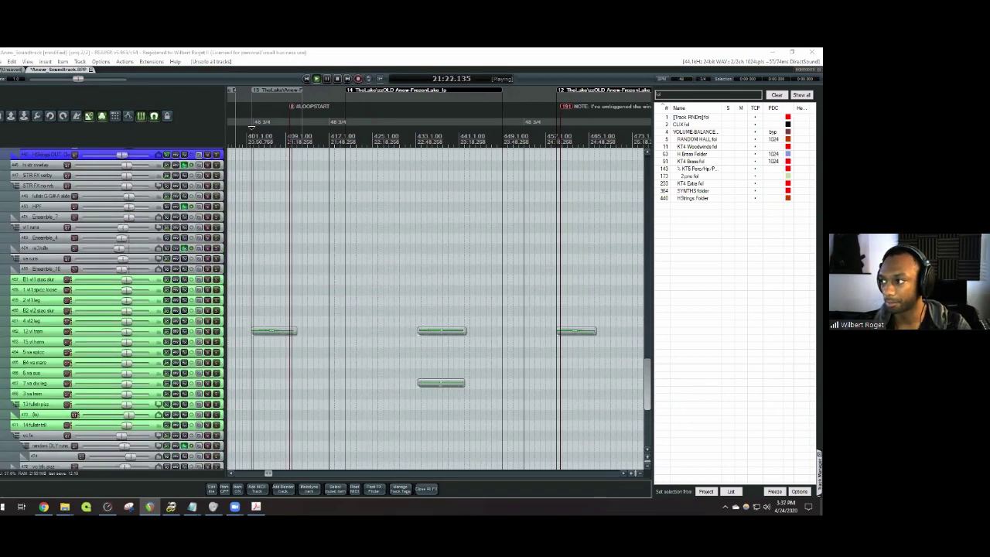
- Move playback to the FrozenLake_exploration_nonlooping region and bring its percussion and KT4 Extra tracks into view
left_click(577, 197)
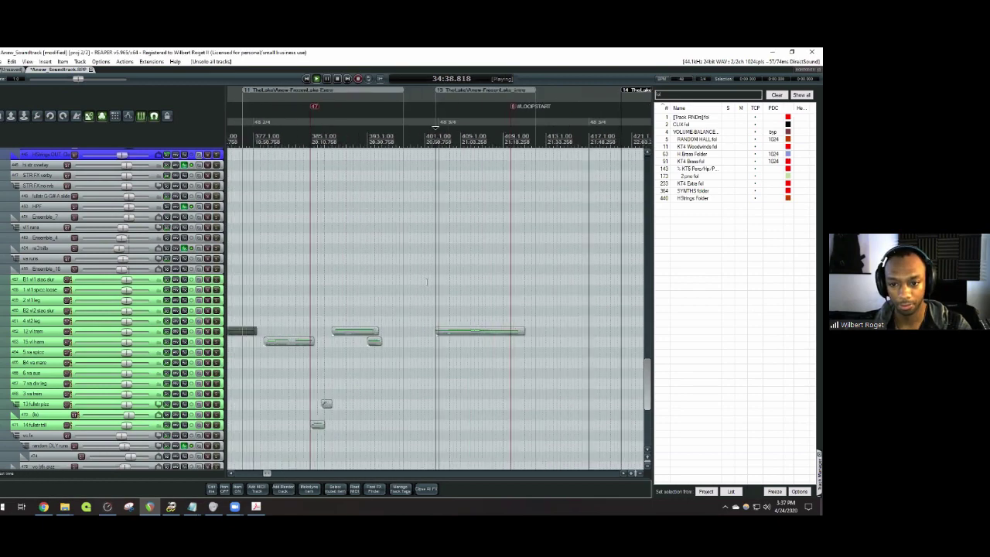
scroll(464, 297, "up", 4)
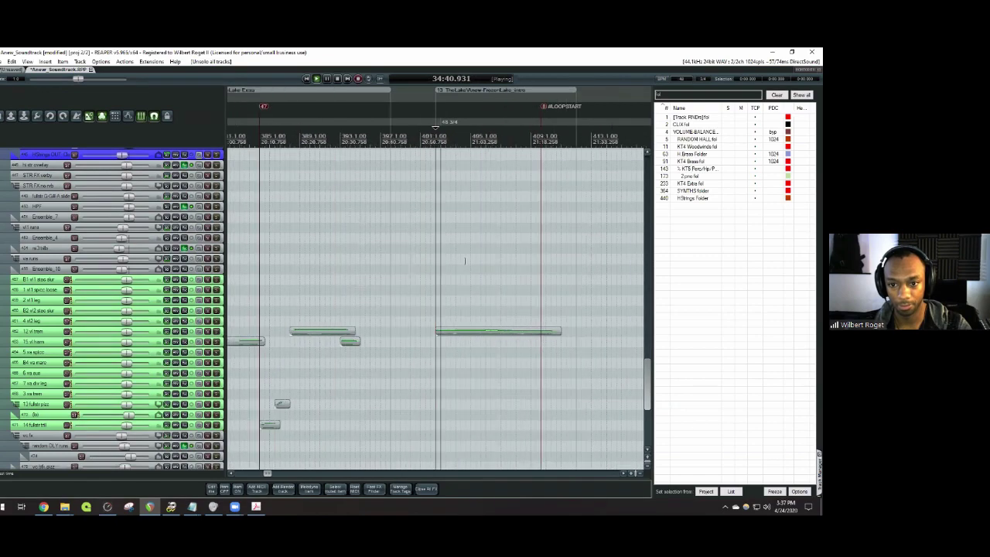
scroll(484, 283, "down", 3)
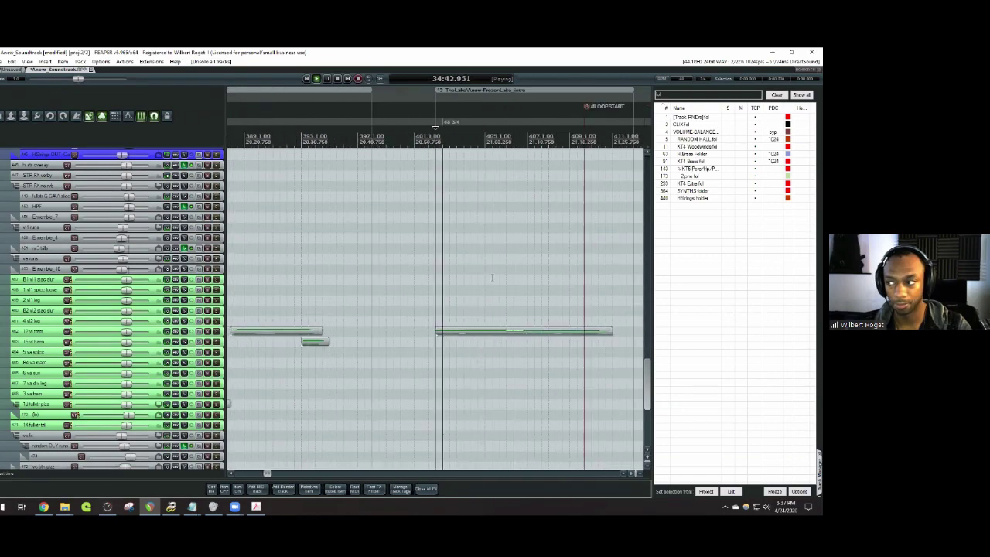
scroll(321, 306, "up", 2)
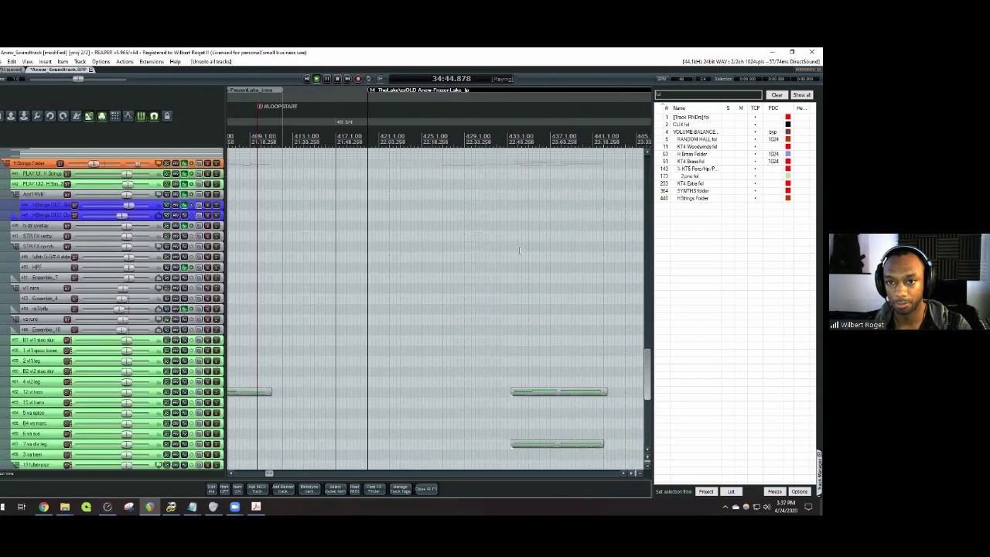
scroll(443, 251, "up", 1)
scroll(457, 256, "up", 4)
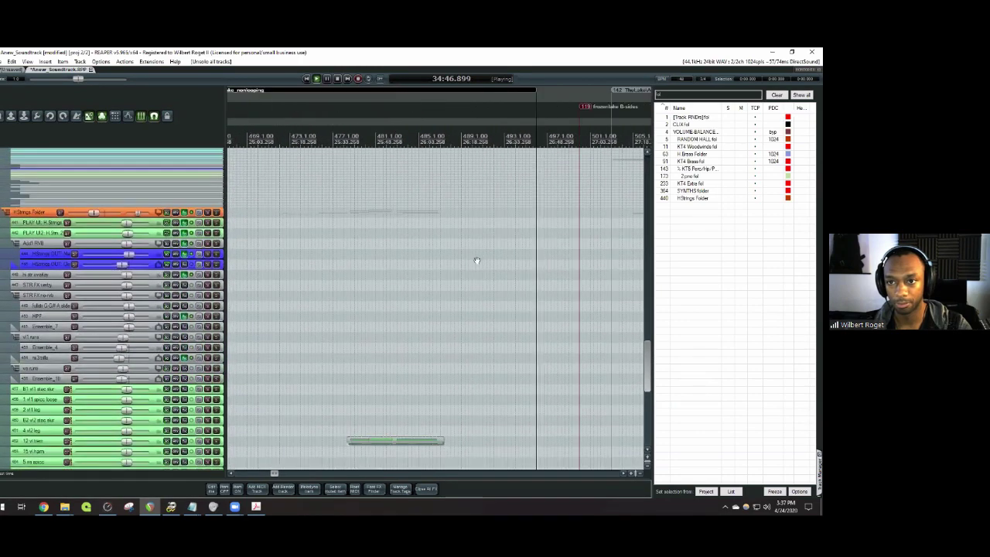
scroll(394, 266, "up", 3)
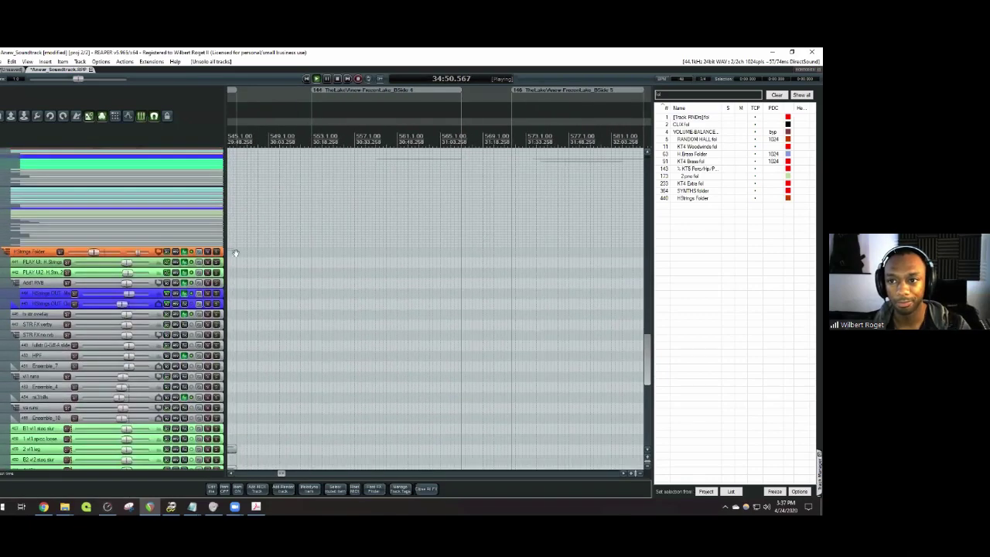
scroll(394, 263, "up", 3)
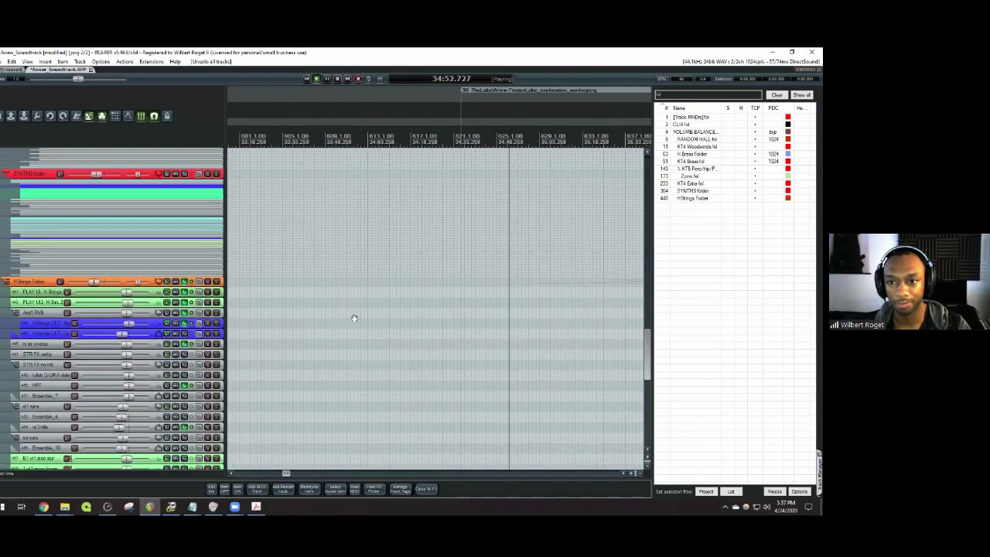
scroll(353, 318, "up", 8)
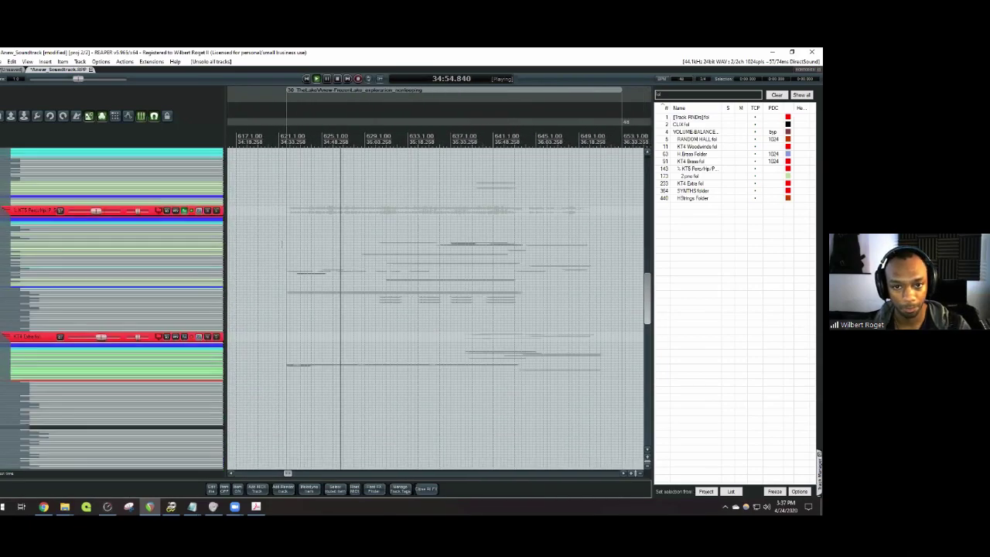
scroll(103, 355, "up", 2)
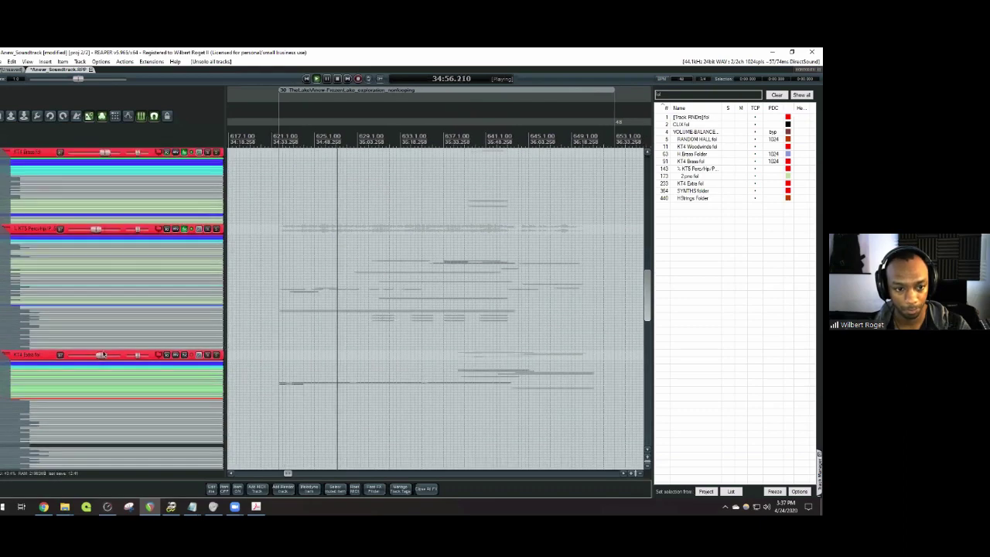
- Expand the KT4 Extra folder, examine its items in the FrozenLake_exploration_nonlooping region, and collapse the folder again
left_click(23, 355)
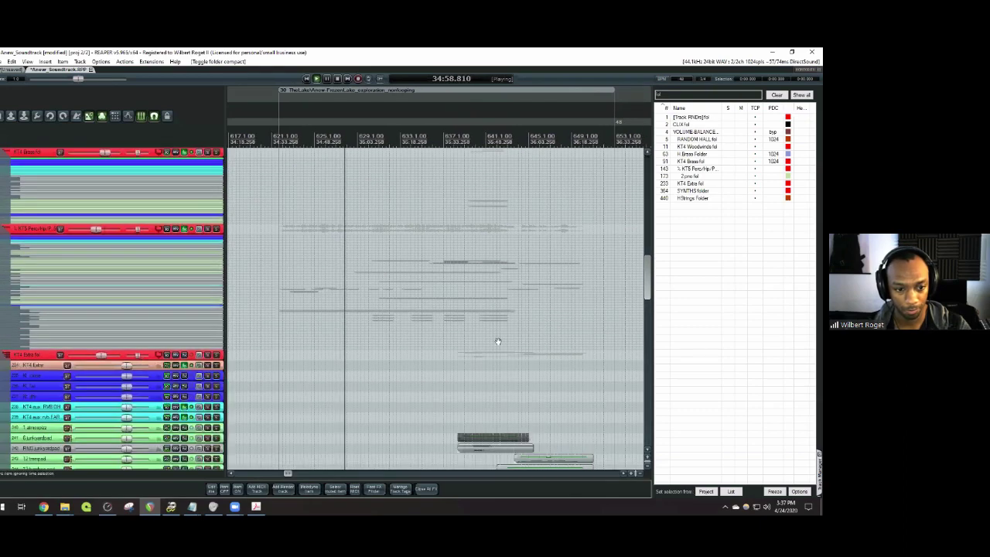
scroll(498, 341, "down", 10)
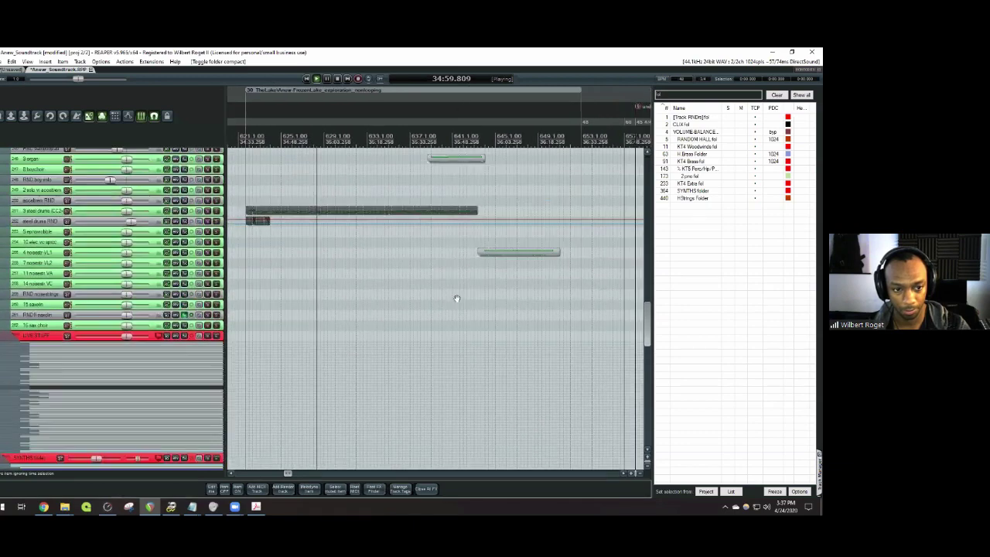
scroll(456, 299, "up", 8)
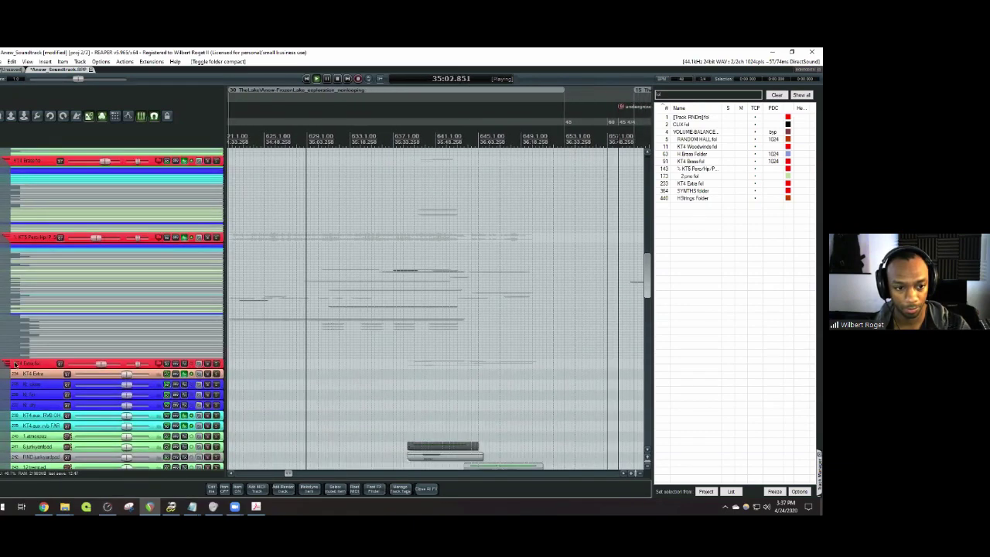
scroll(340, 232, "down", 10)
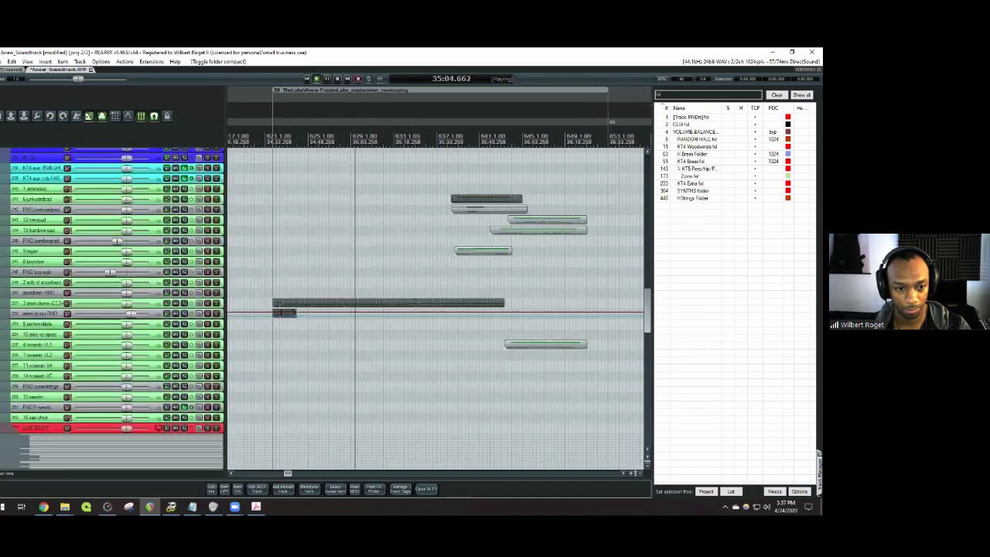
scroll(325, 360, "up", 10)
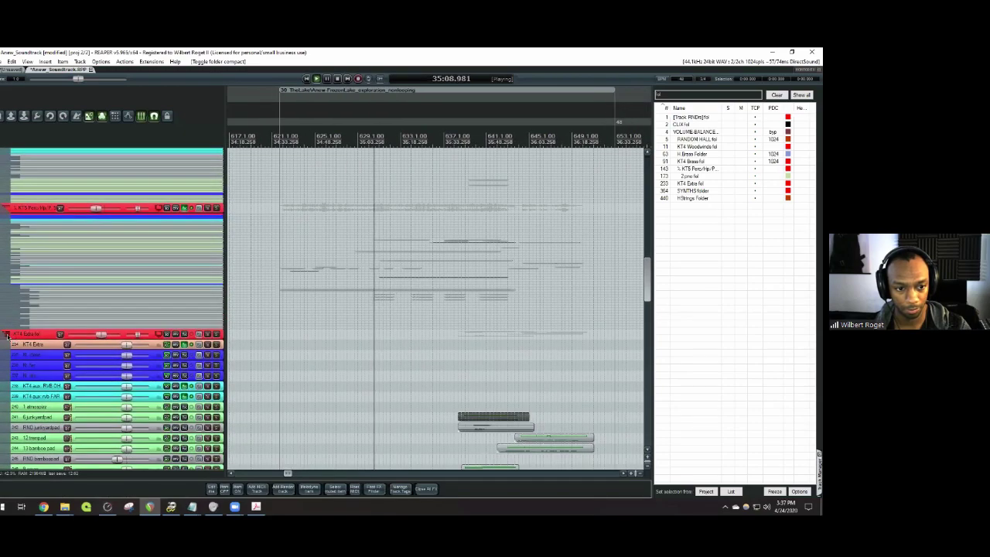
left_click(6, 335)
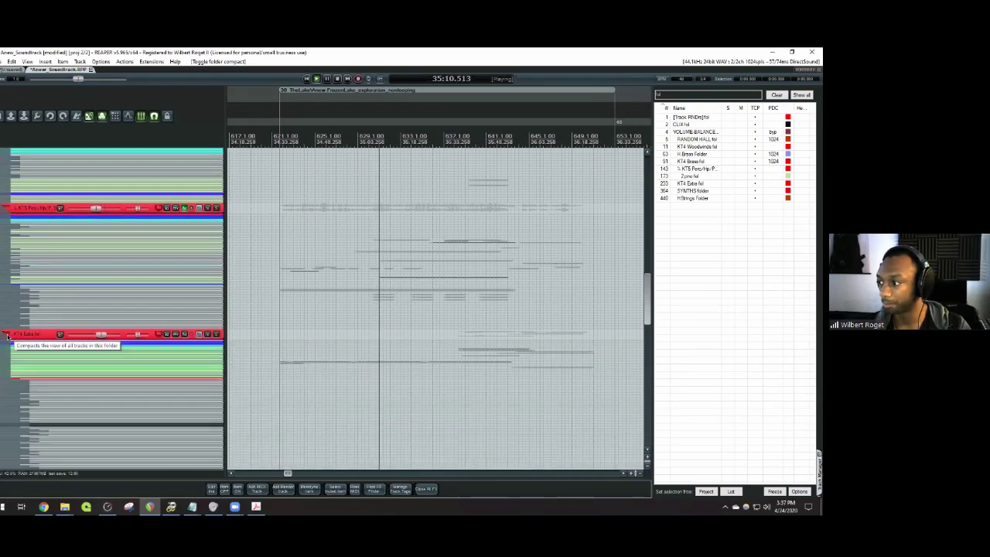
- Expand the KT5 Perc folder and examine its percussion, steel pan and marimba tracks in the FrozenLake_exploration_nonlooping region
left_click(7, 207)
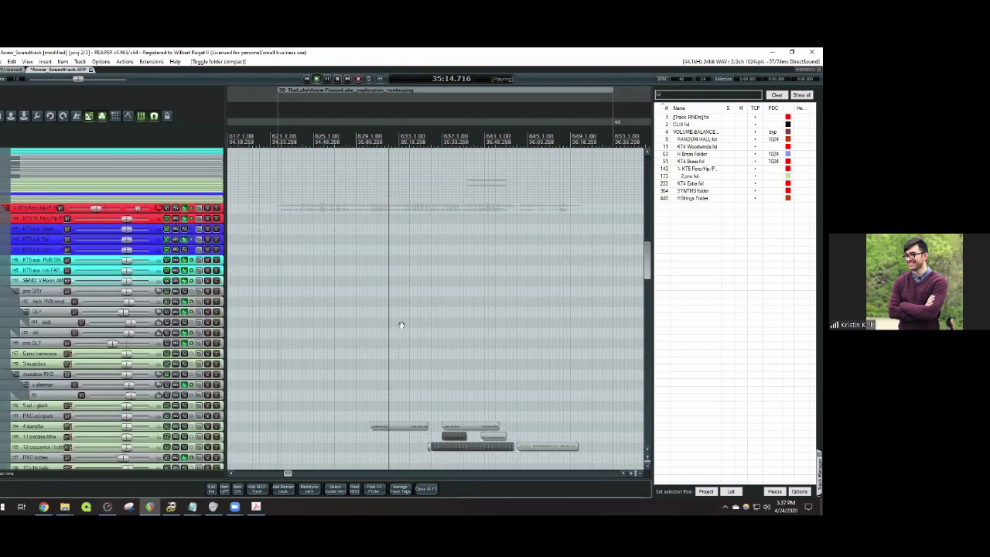
scroll(385, 199, "down", 5)
scroll(386, 198, "down", 4)
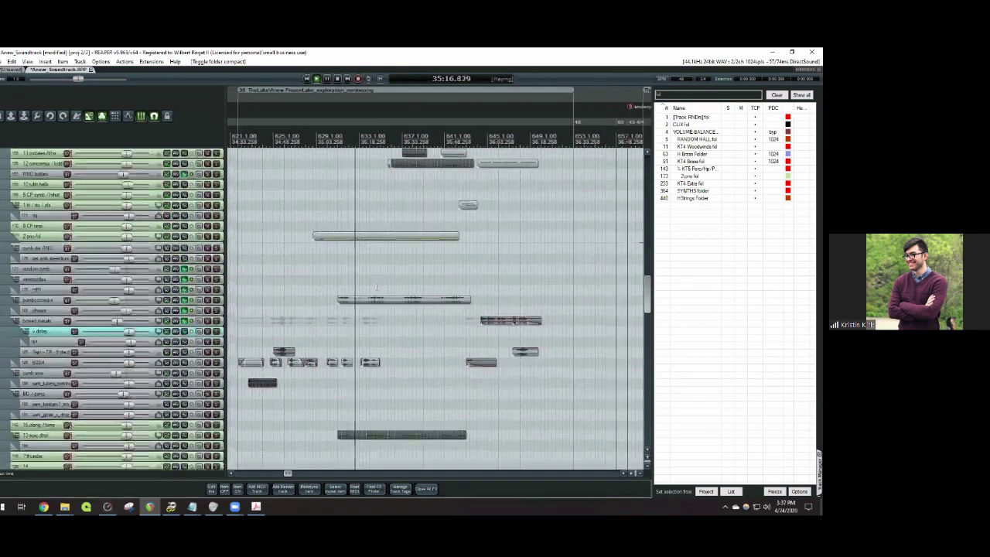
scroll(371, 272, "down", 1)
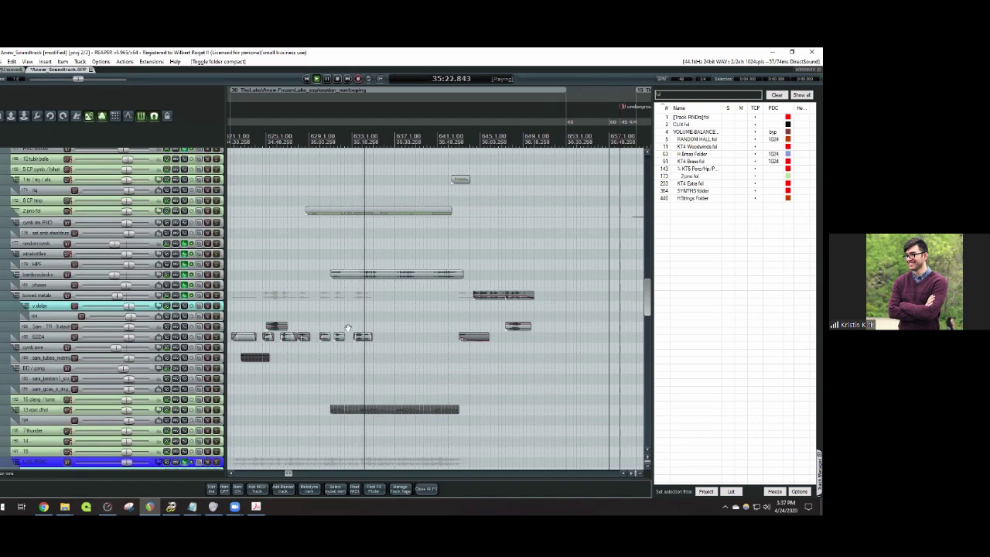
scroll(347, 328, "down", 8)
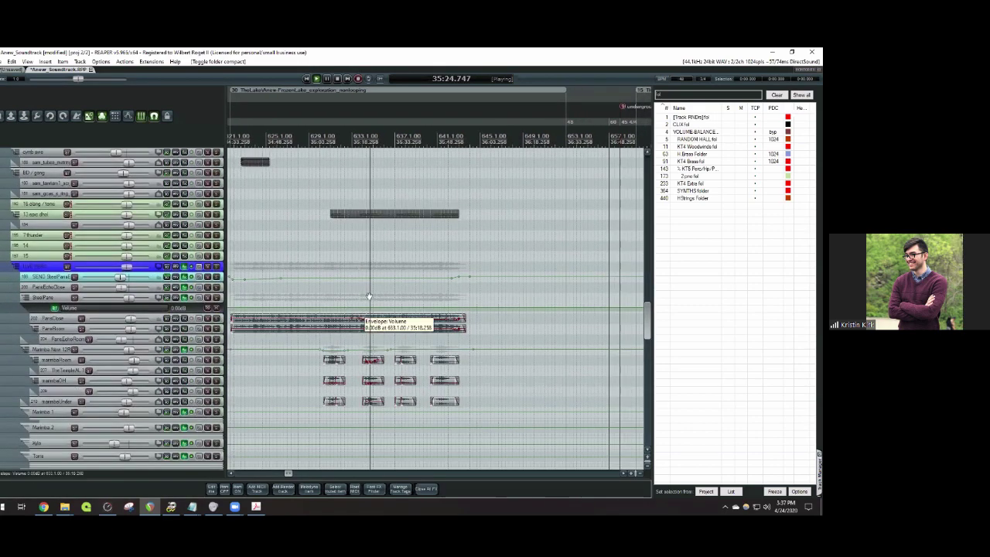
scroll(368, 296, "down", 2)
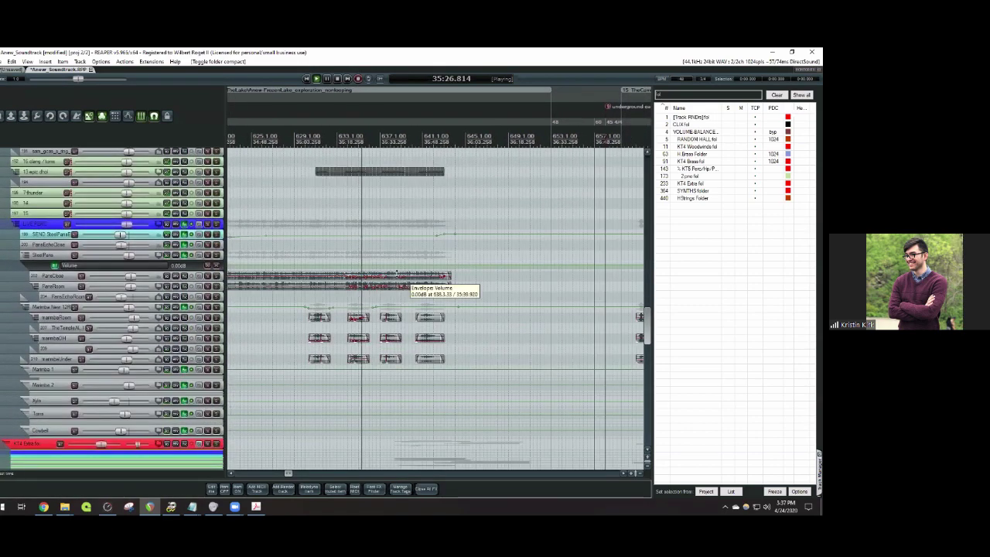
scroll(347, 239, "right", 3)
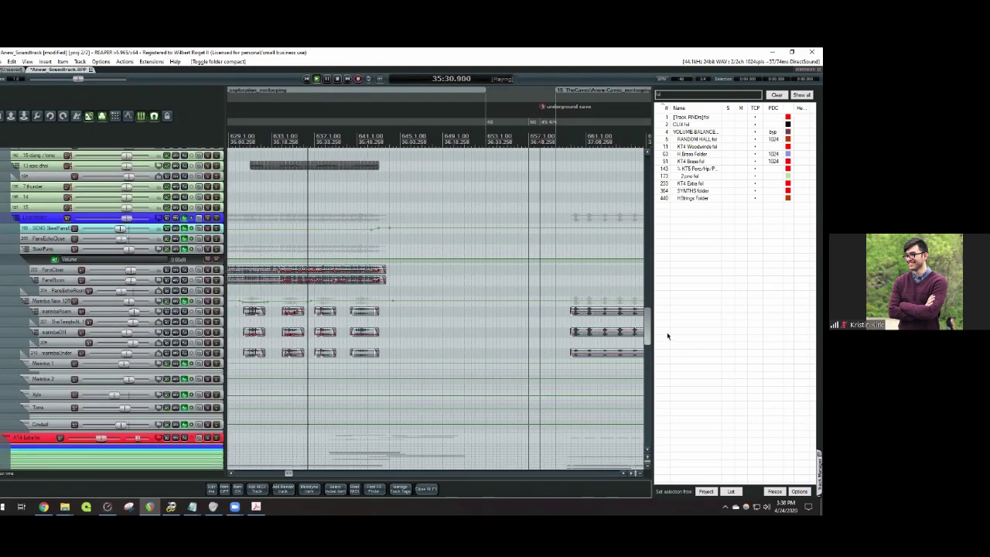
- Examine the string, percussion and woodwind items in the FrozenLake_exploration_nonlooping region while the cue plays
scroll(650, 332, "down", 2)
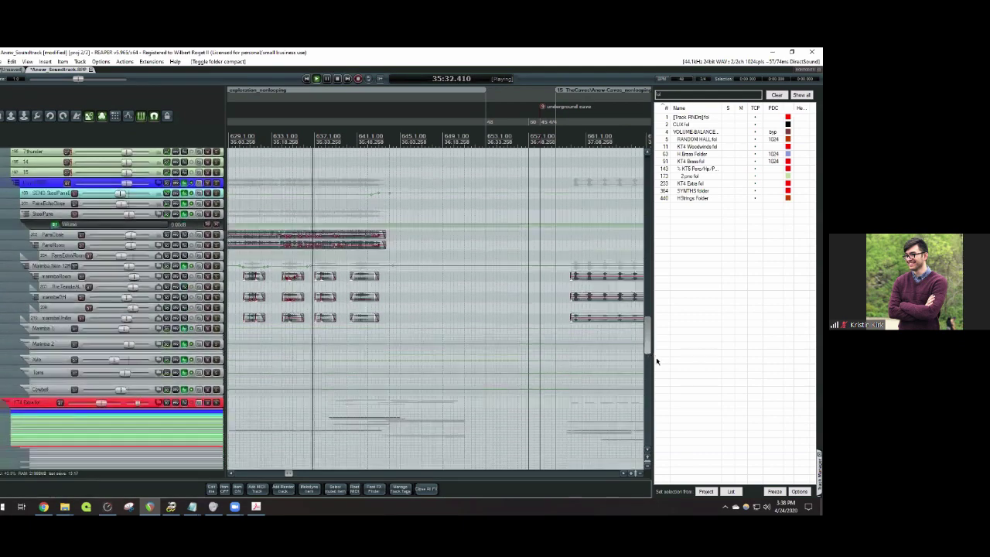
left_click_drag(656, 361, 663, 424)
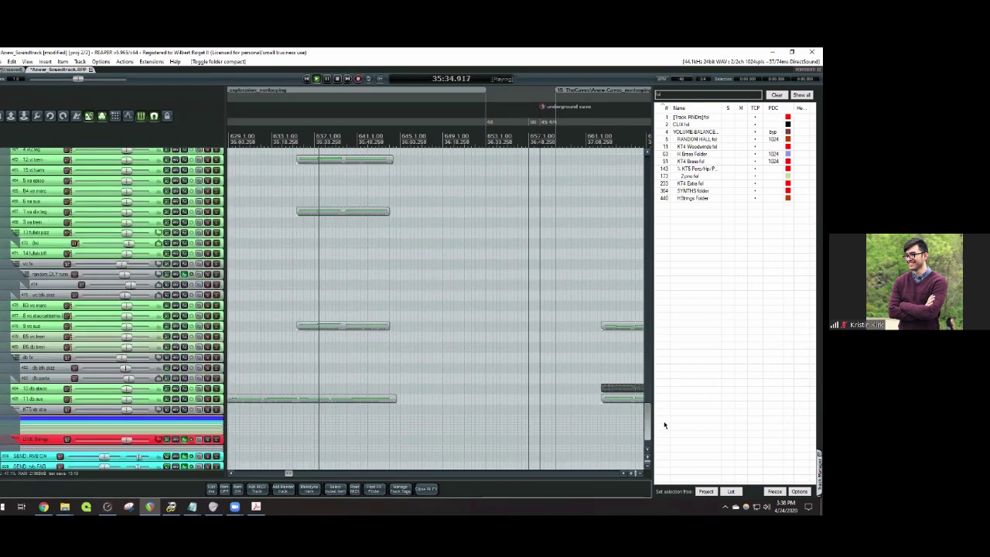
scroll(344, 325, "up", 3)
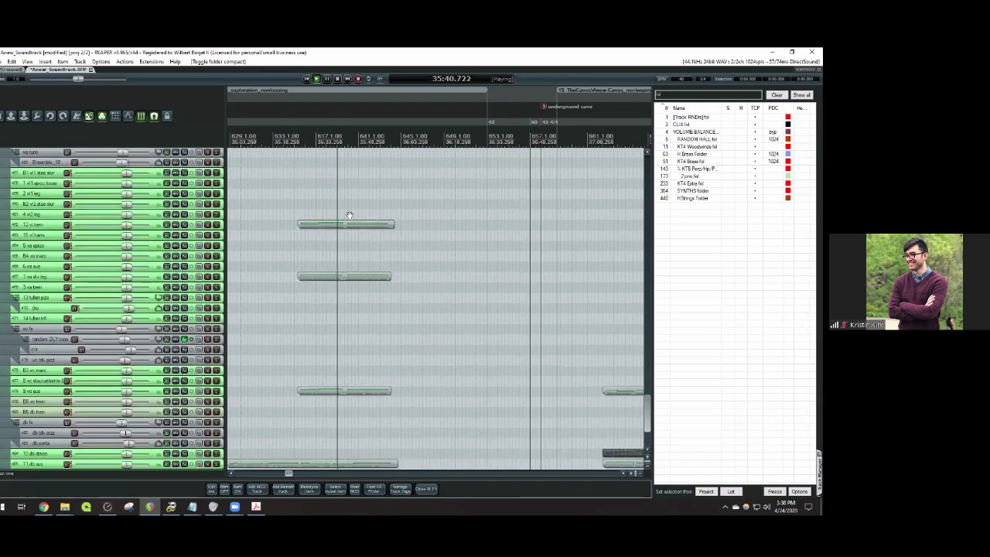
scroll(349, 214, "up", 2)
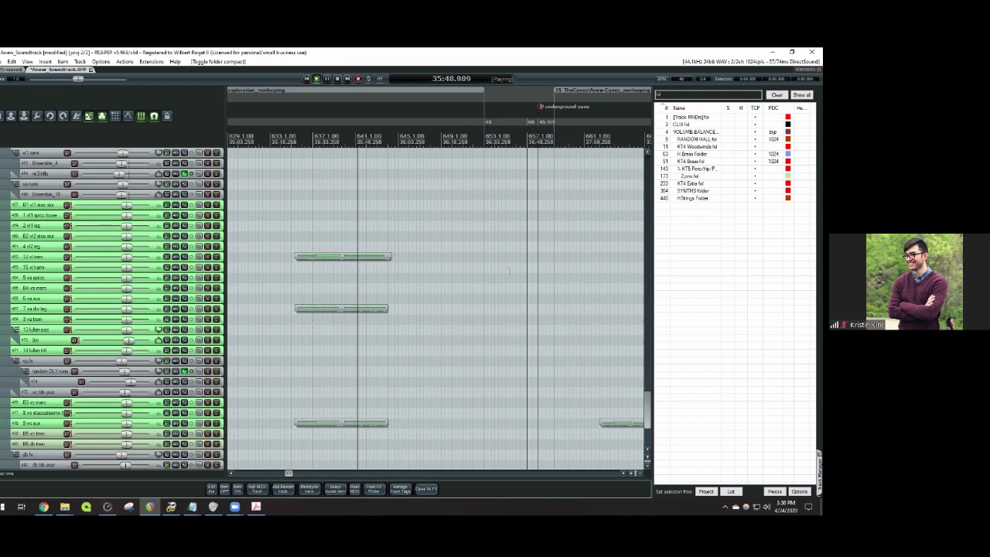
scroll(618, 348, "up", 2)
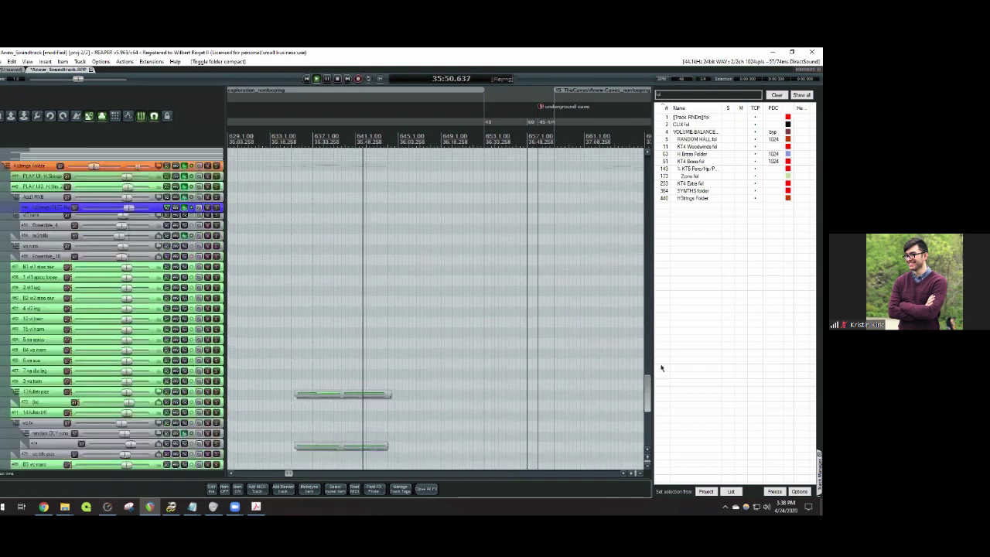
scroll(661, 368, "up", 15)
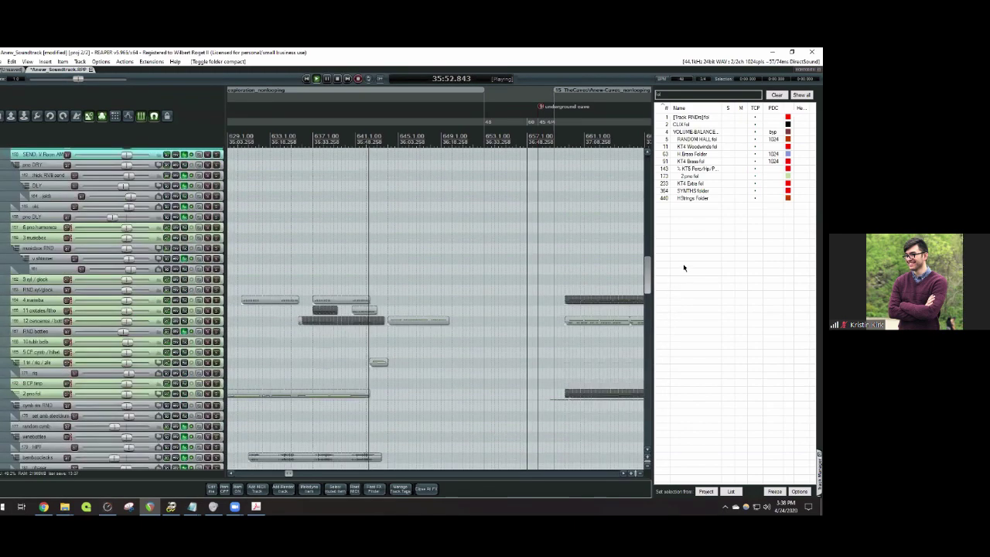
scroll(687, 256, "up", 12)
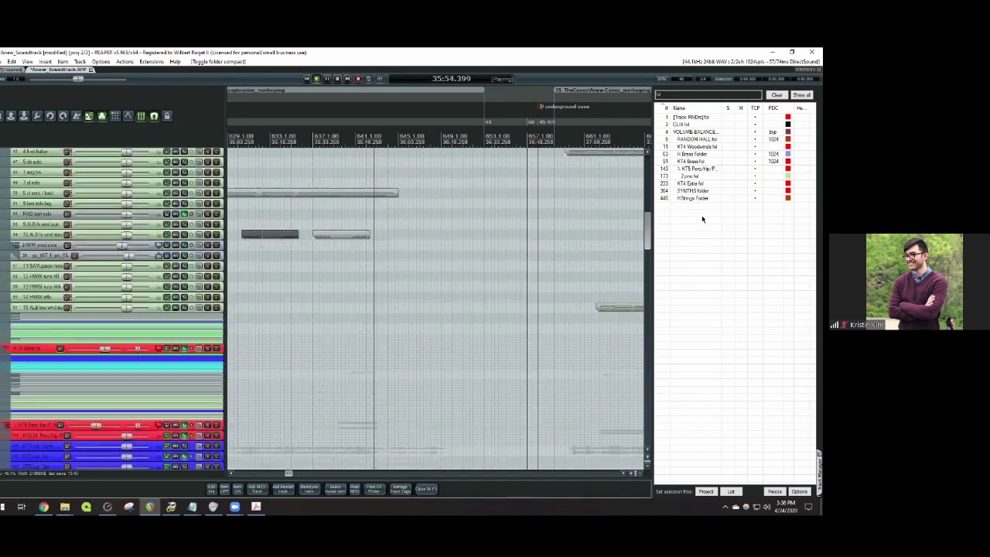
scroll(702, 220, "up", 3)
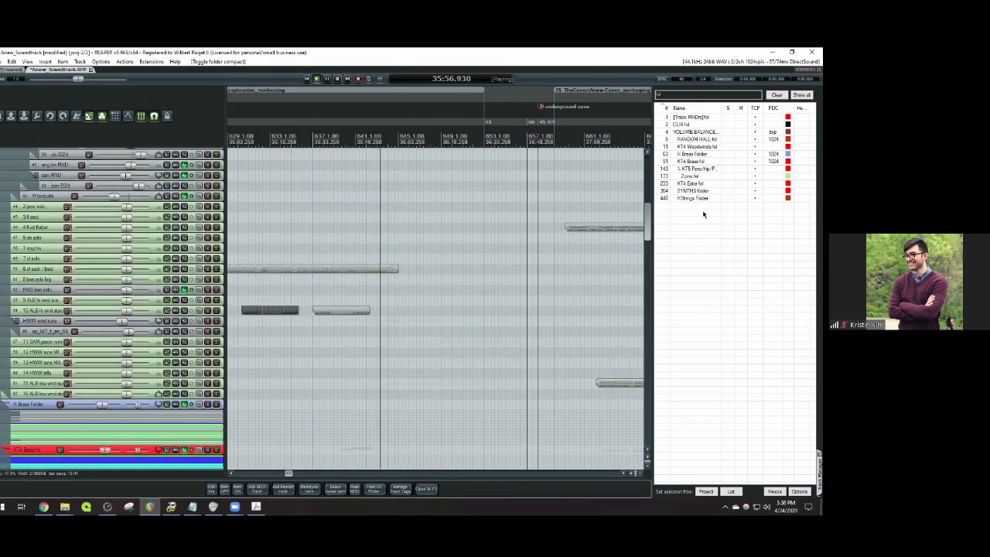
- Look back over the tracks from the HStrings Folder up to the VOLUME-BALANCE and send tracks, and stop playback
left_click(705, 198)
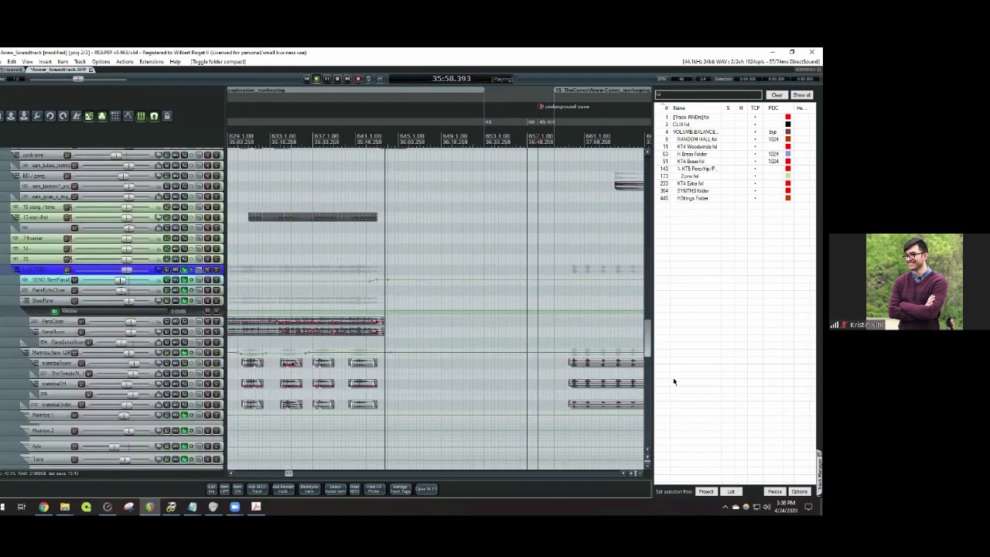
scroll(672, 403, "down", 10)
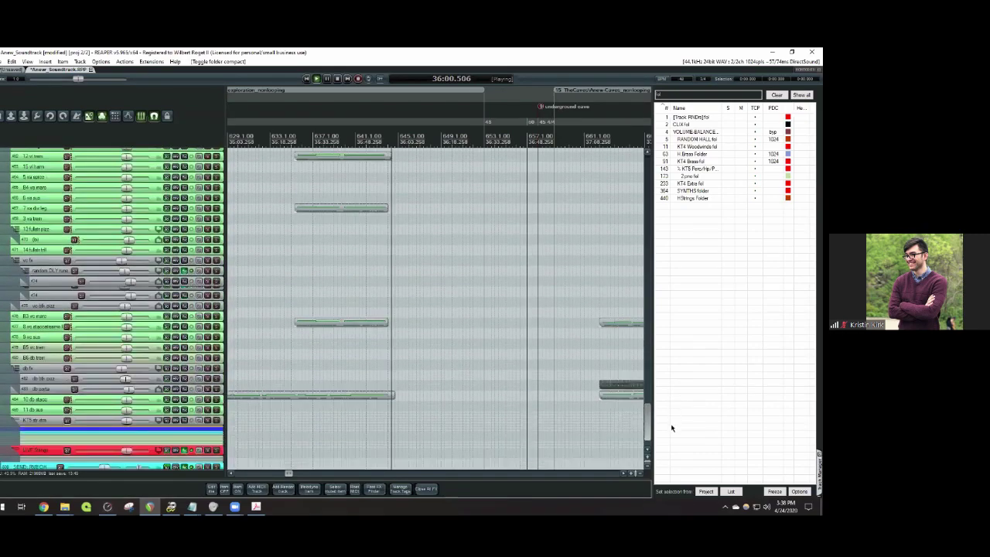
scroll(681, 357, "up", 15)
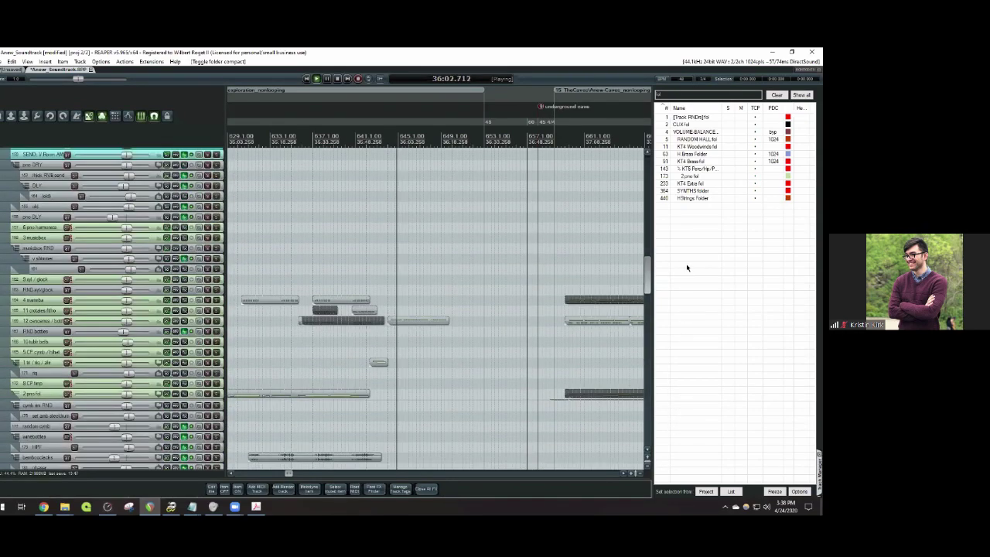
scroll(699, 225, "up", 10)
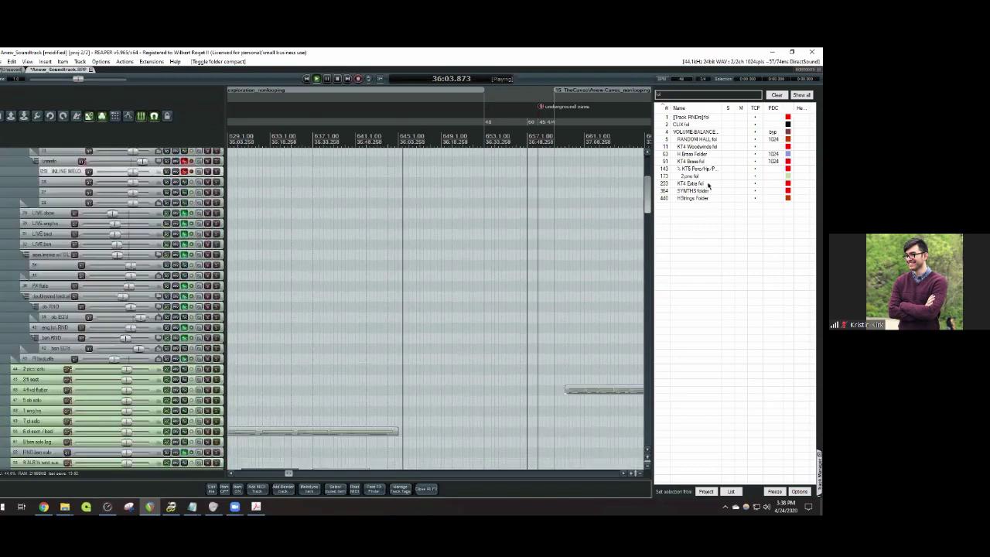
scroll(708, 186, "up", 10)
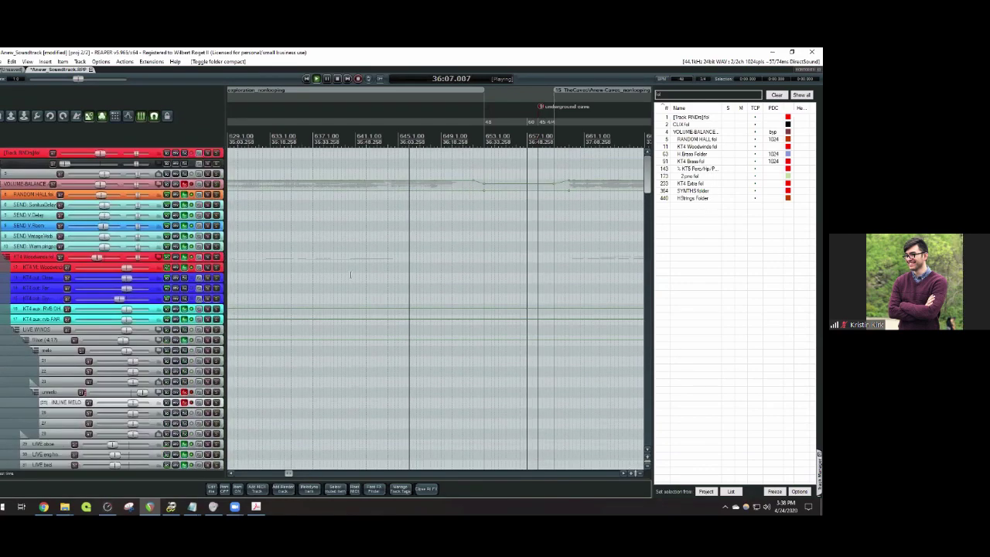
scroll(349, 273, "down", 2)
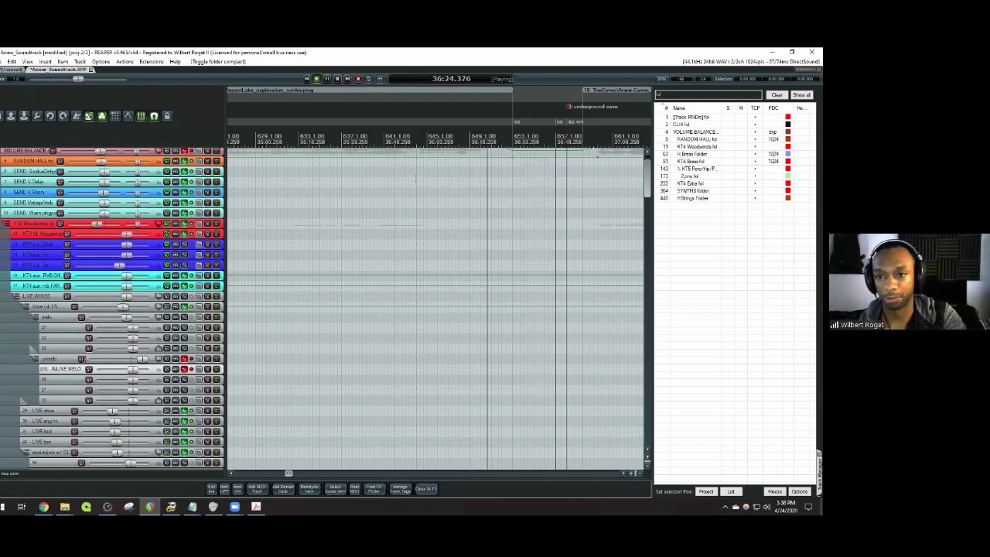
key("space")
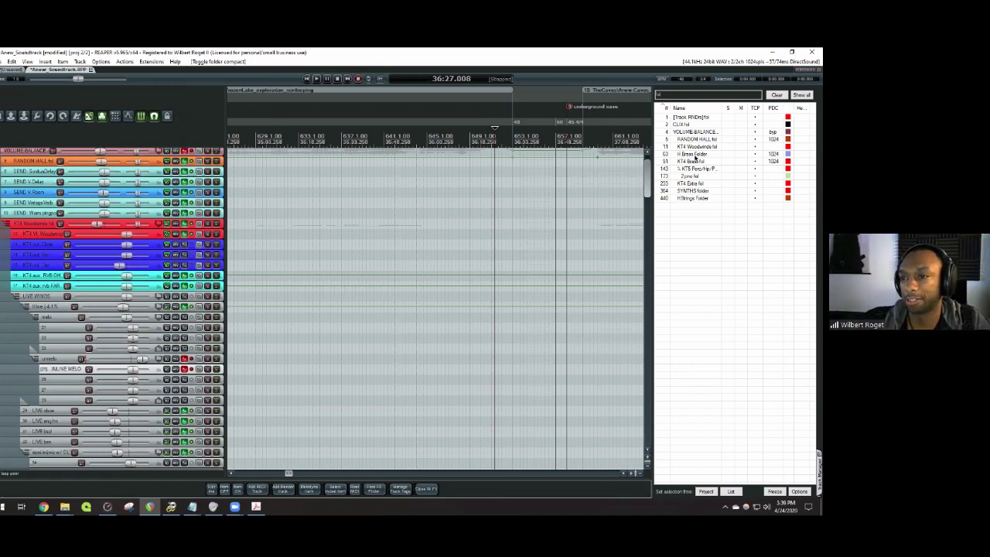
- Place the edit cursor at 35:07.008 in the FrozenLake_exploration_nonlooping region and examine the live and sampled woodwind tracks
scroll(340, 273, "down", 5)
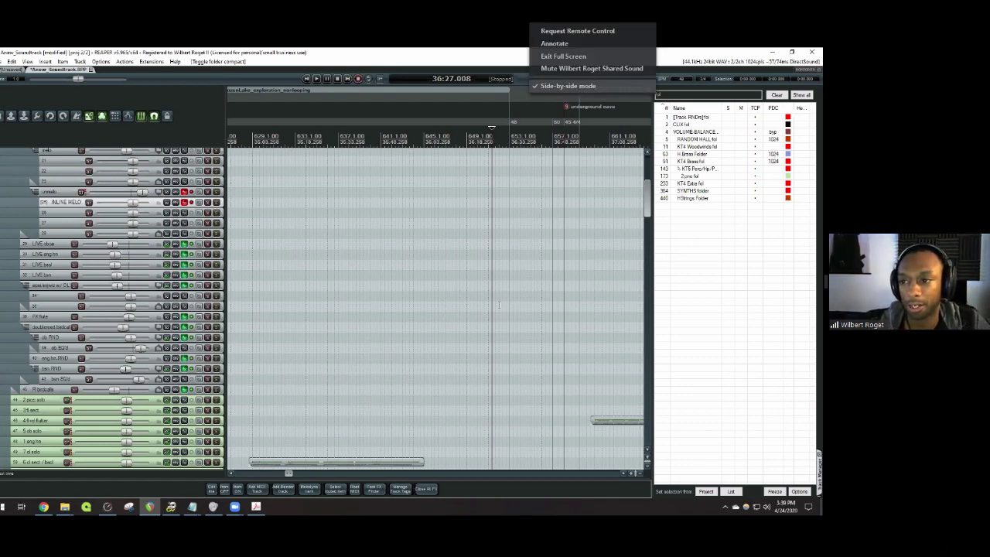
scroll(529, 355, "up", 3)
scroll(433, 186, "down", 10)
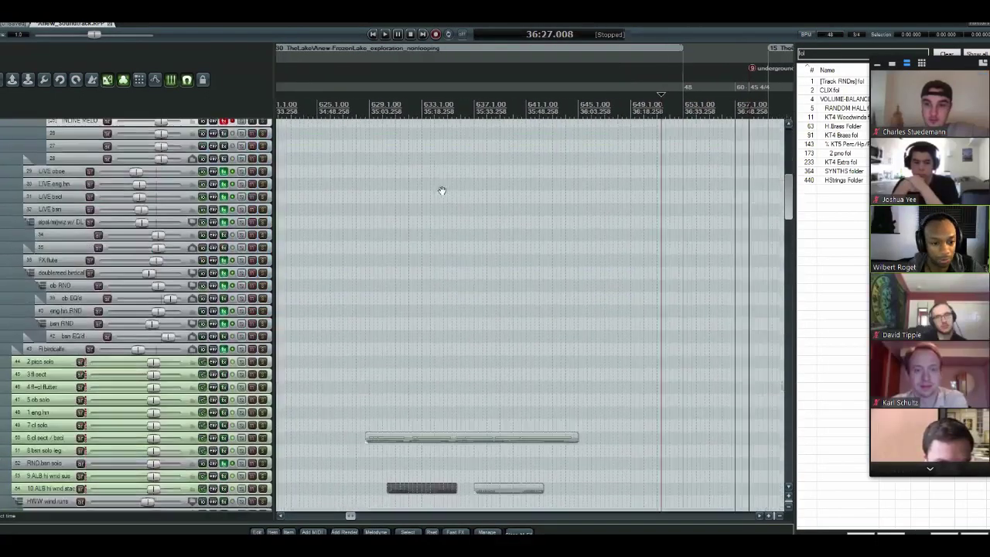
scroll(433, 232, "up", 4)
scroll(433, 232, "left", 2)
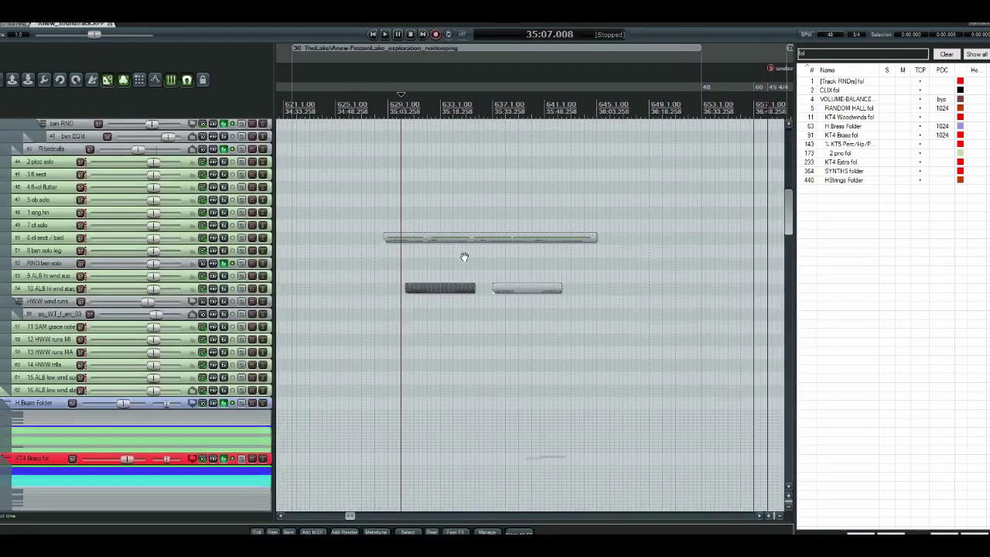
scroll(345, 389, "up", 5)
scroll(344, 389, "right", 2)
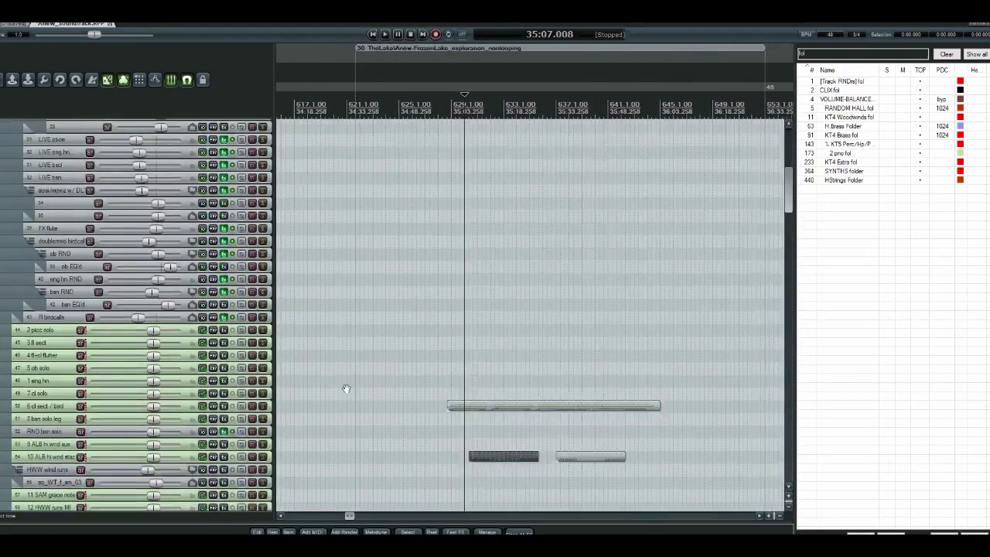
scroll(397, 294, "up", 1)
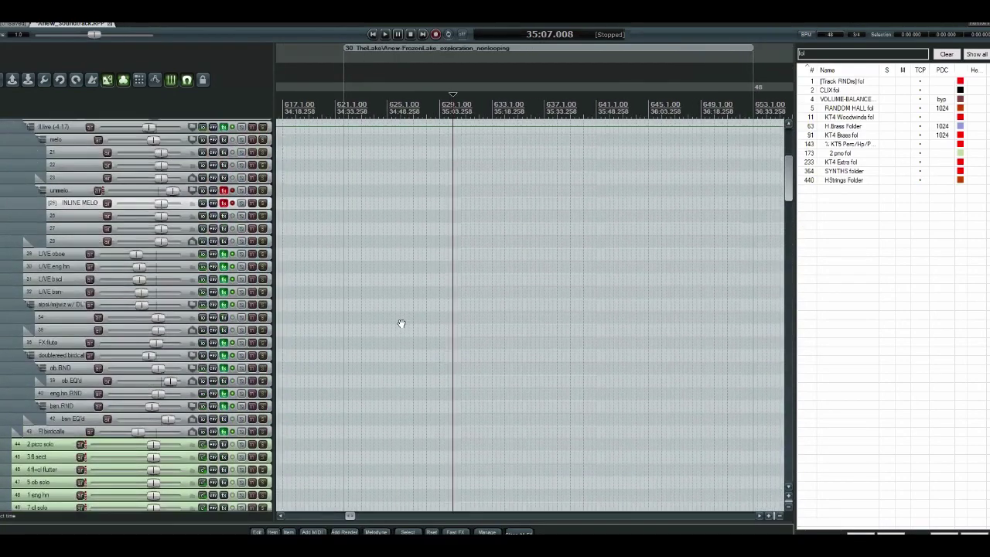
scroll(400, 325, "left", 1)
scroll(403, 323, "down", 1)
scroll(407, 332, "left", 1)
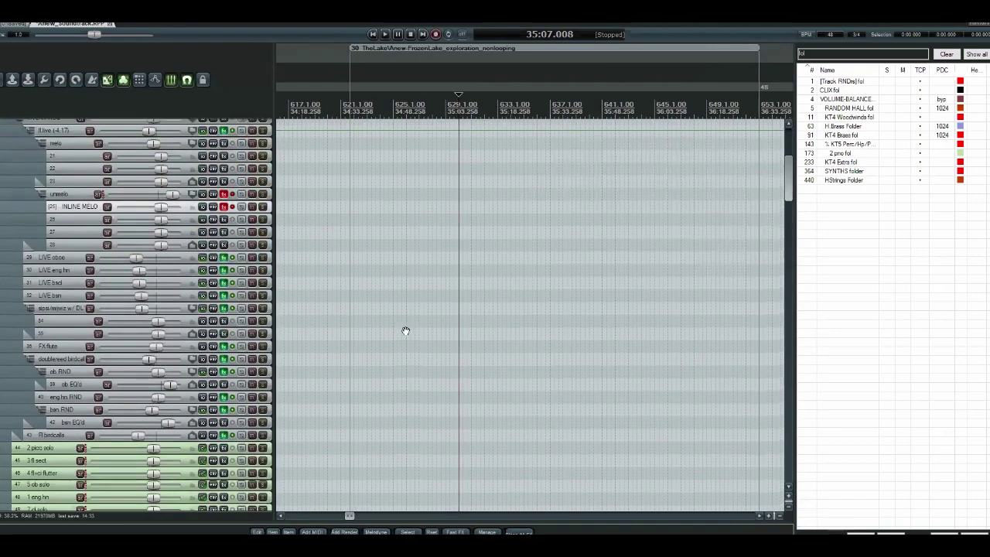
scroll(417, 293, "down", 5)
scroll(433, 232, "left", 1)
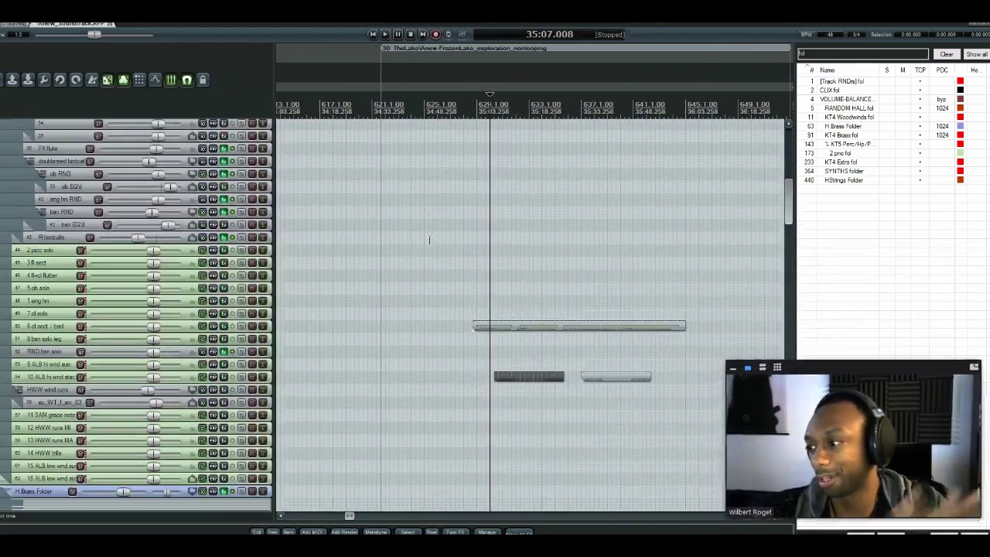
- Compare the woodwind items with the H.Brass, KT4 Brass and KT5 Perc folders in the FrozenLake_exploration_nonlooping region
scroll(448, 211, "down", 4)
scroll(457, 185, "left", 2)
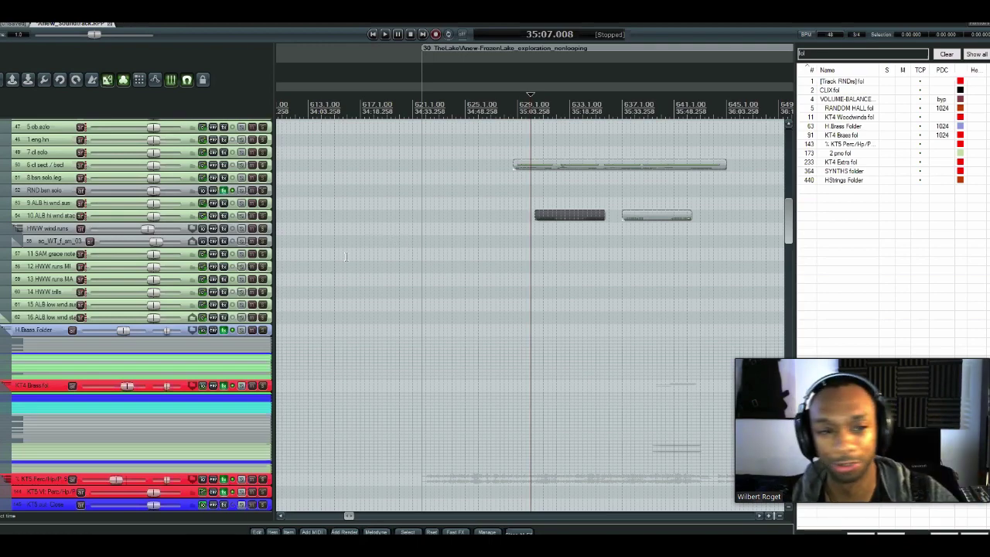
scroll(382, 278, "down", 3)
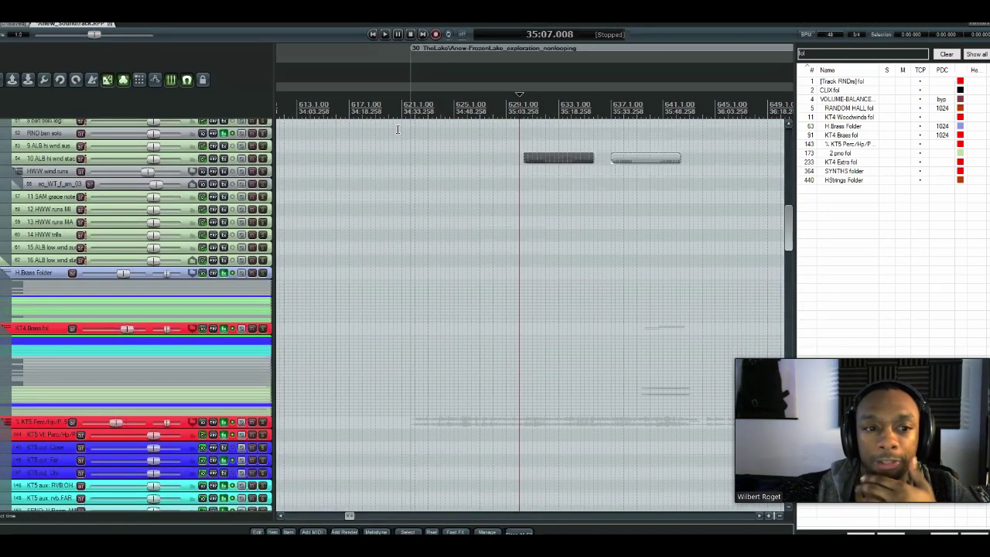
scroll(417, 229, "up", 10)
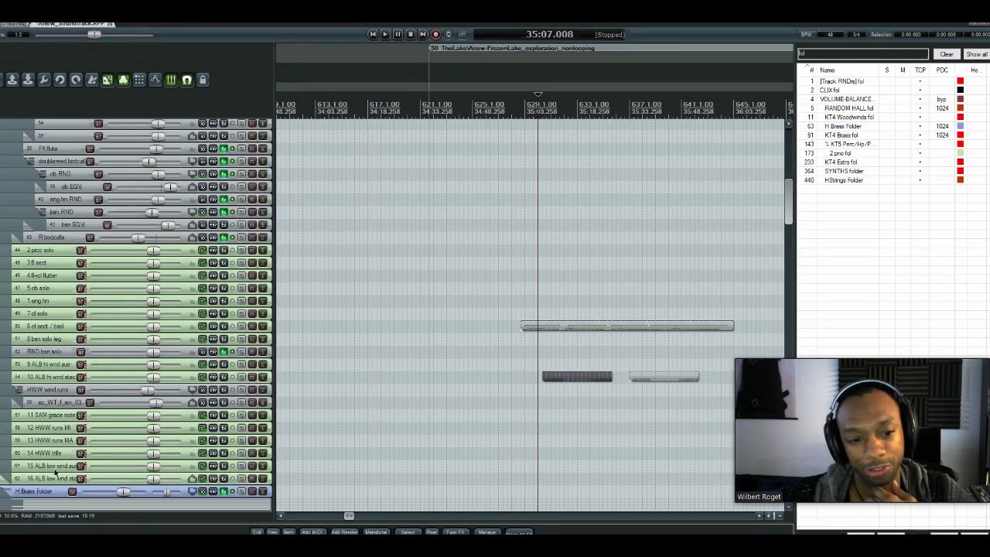
scroll(306, 410, "down", 5)
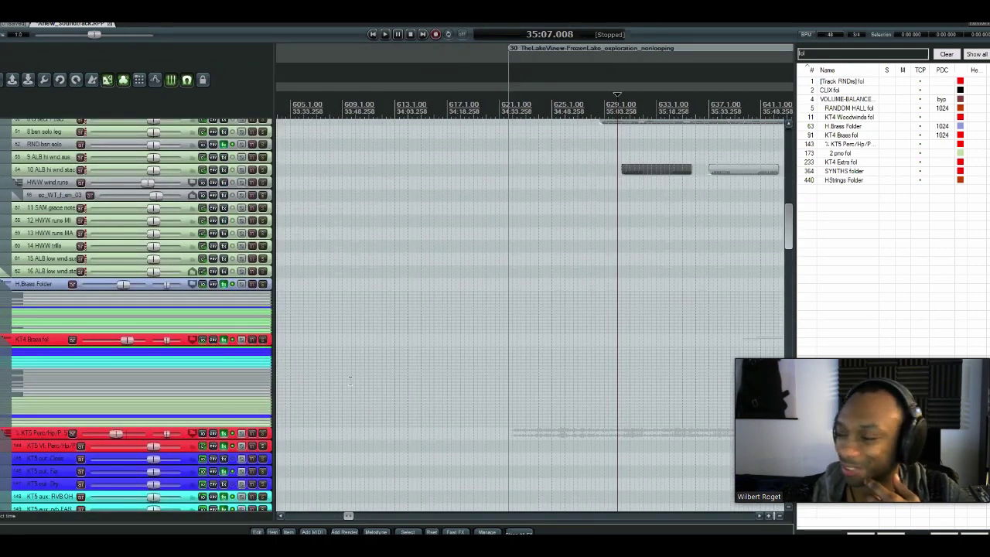
scroll(352, 335, "down", 10)
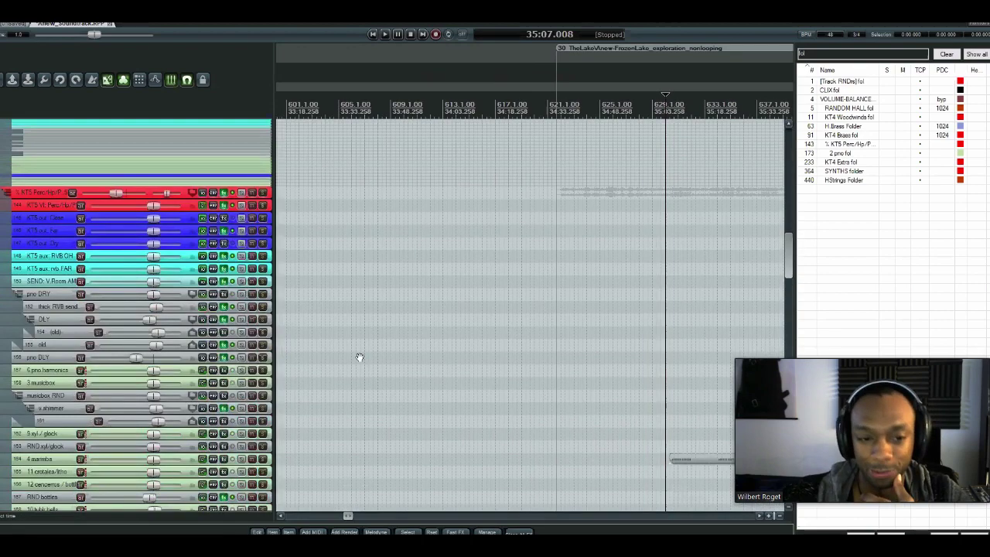
scroll(358, 358, "down", 5)
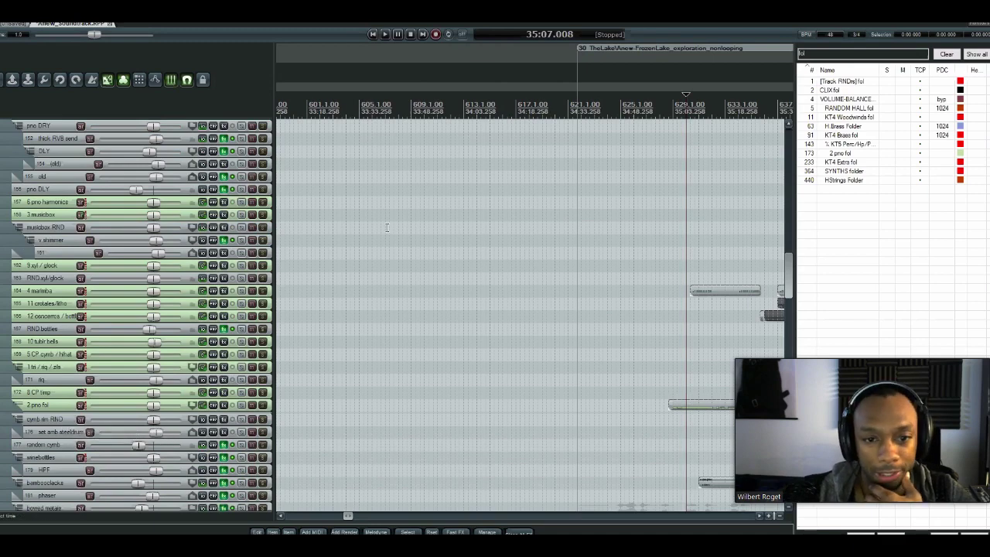
- Move the edit cursor to 34:45.758 and examine the bowed metals, steel pan, marimba and KT4 Extra tracks around it
left_click(610, 243)
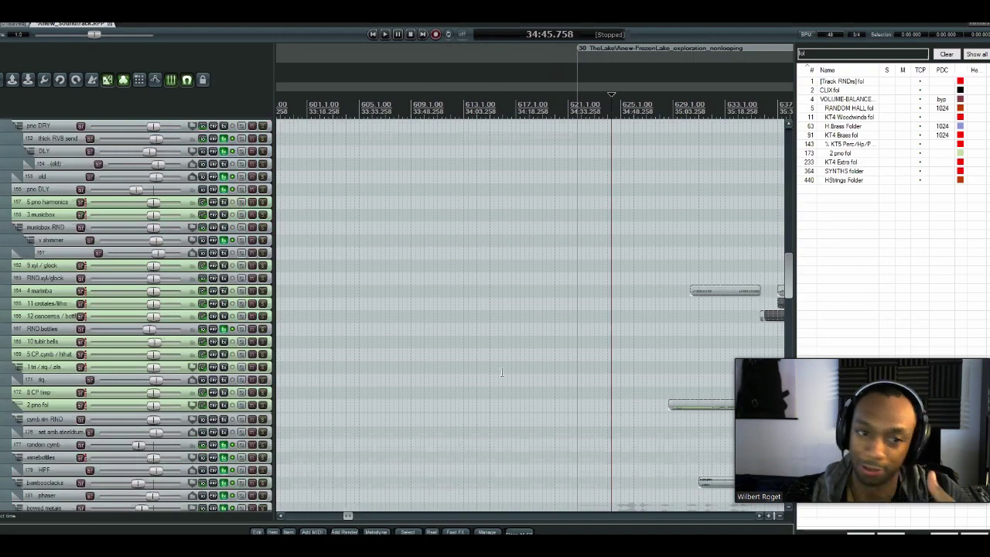
scroll(490, 371, "down", 10)
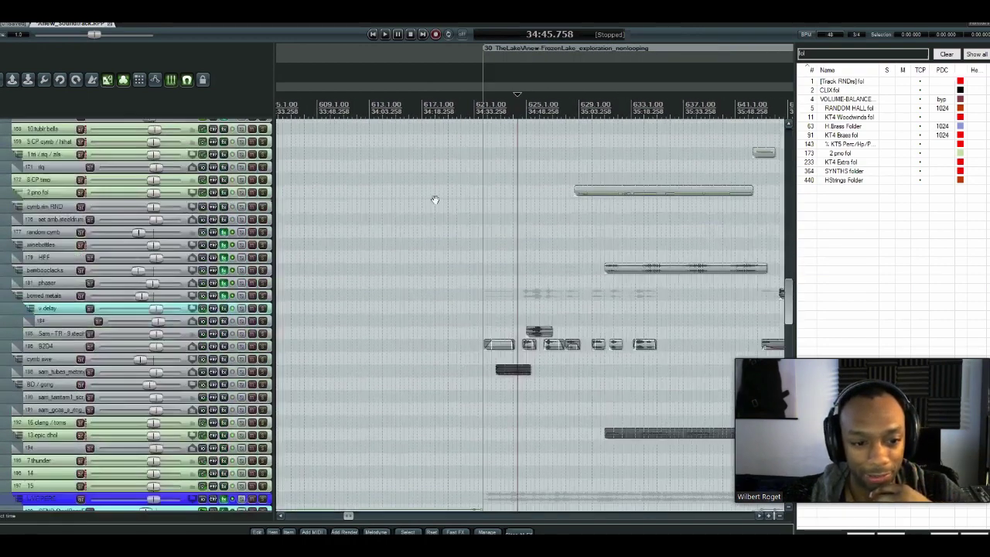
scroll(464, 386, "down", 8)
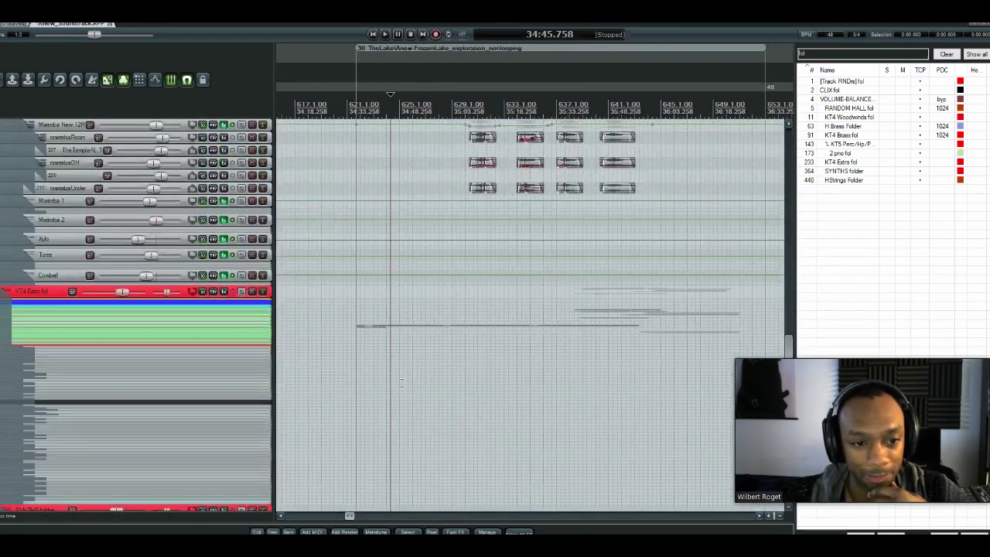
scroll(450, 410, "up", 4)
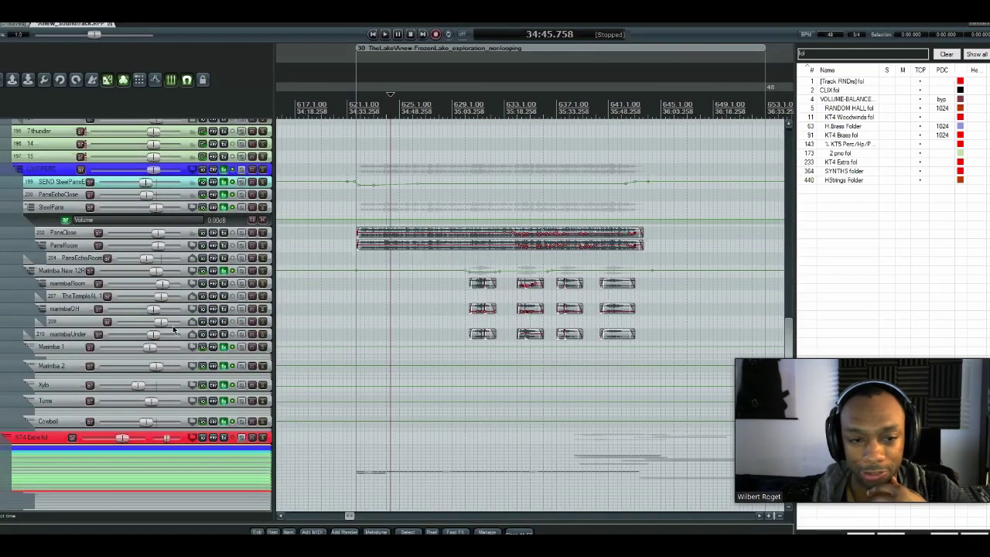
scroll(452, 417, "down", 5)
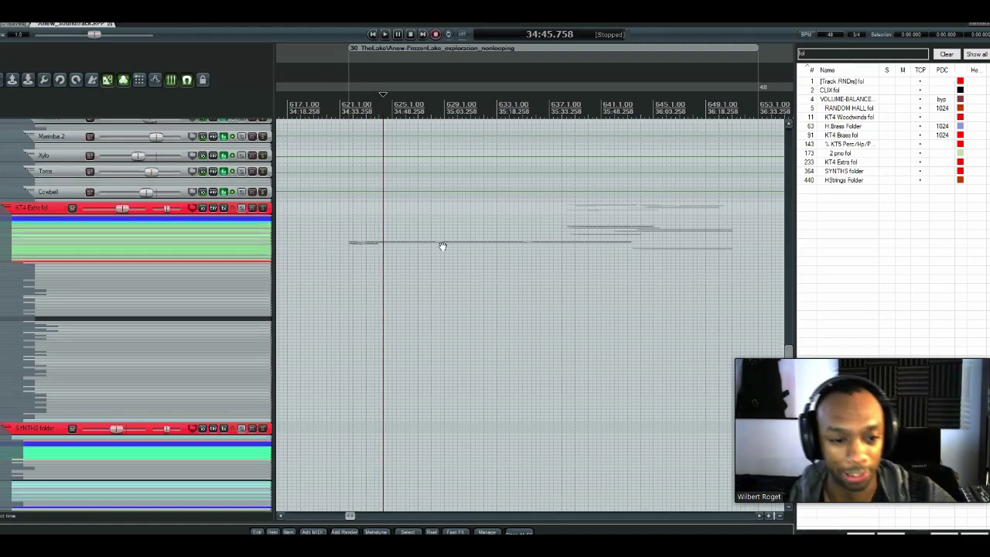
- Bring the HStrings Folder's violin, viola and cello items in the FrozenLake_exploration_nonlooping region into view
scroll(441, 243, "down", 5)
scroll(433, 294, "down", 3)
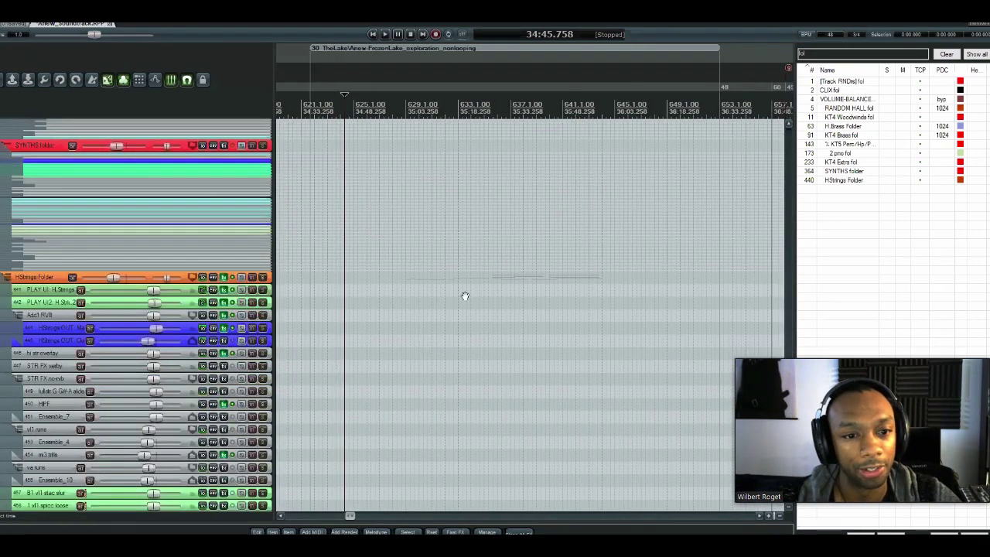
scroll(464, 294, "down", 7)
scroll(499, 298, "down", 3)
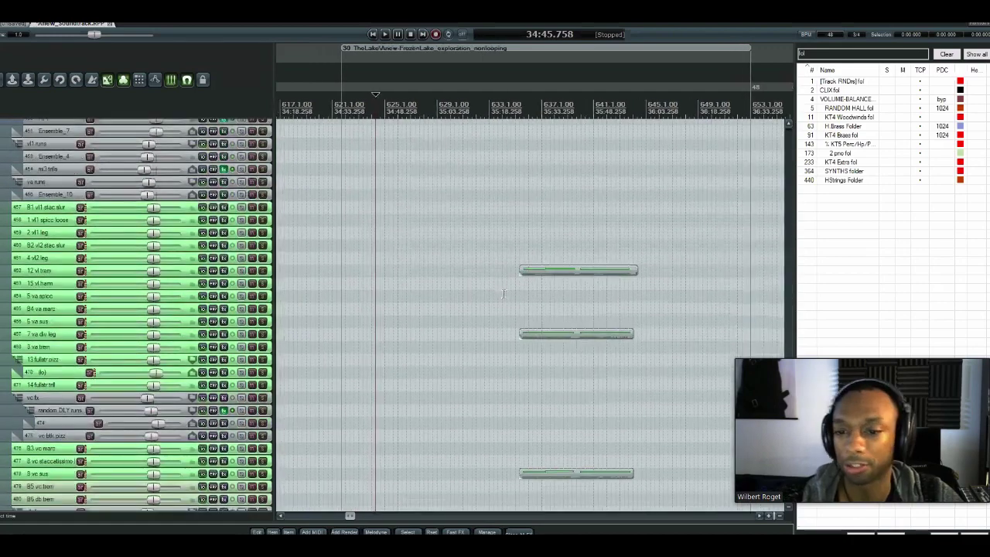
- Check the Time Adjustment Delay settings on the HStrings OUT: Main track and close its FX window
scroll(406, 251, "down", 6)
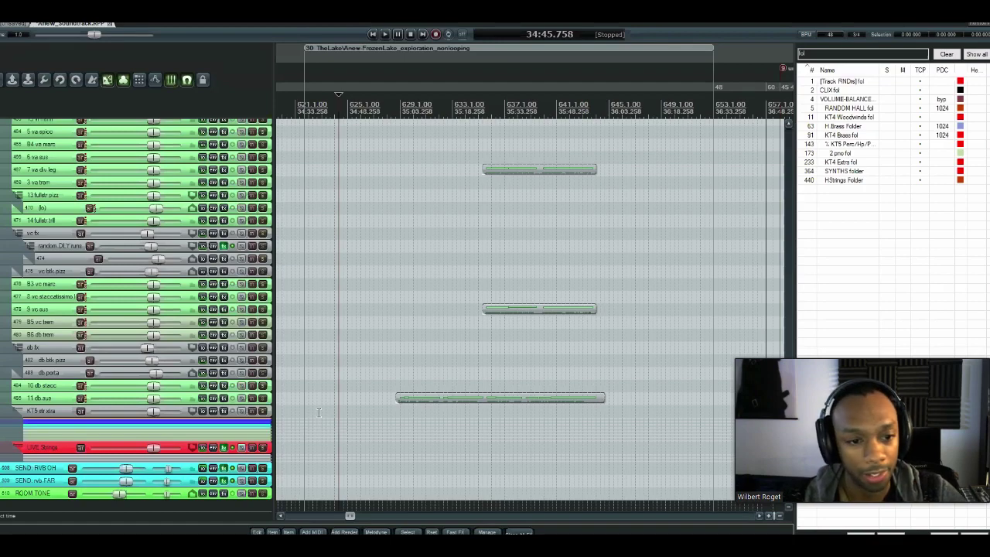
scroll(408, 397, "up", 12)
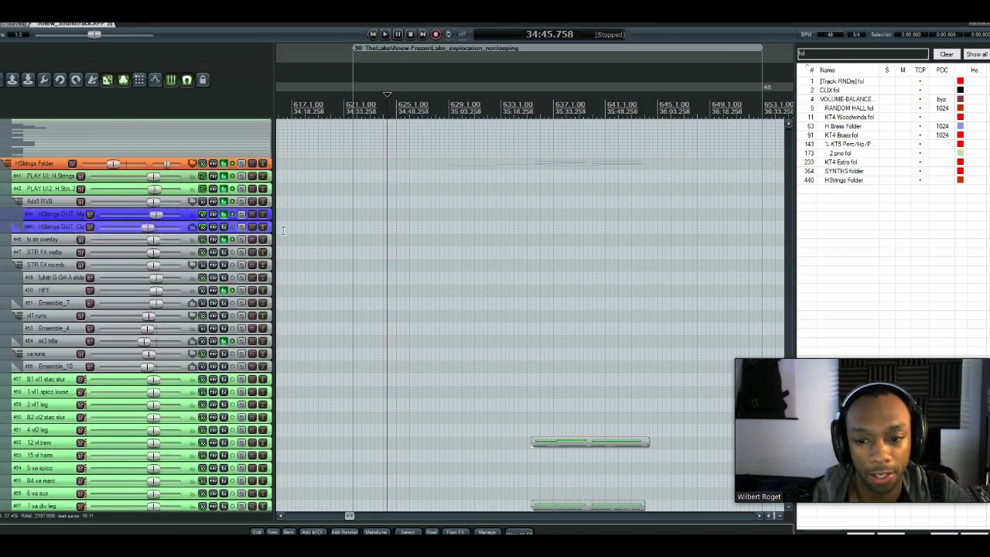
left_click(223, 214)
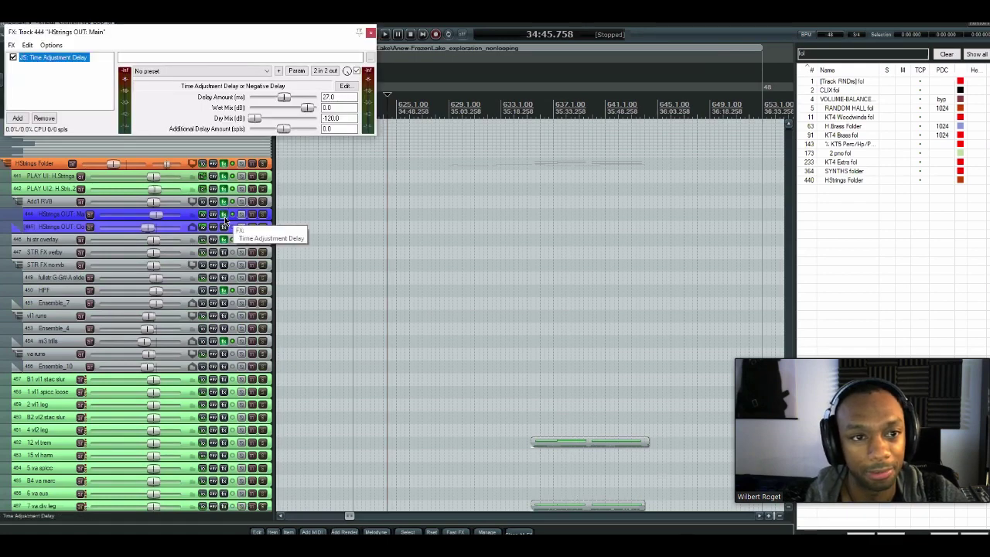
left_click(225, 219)
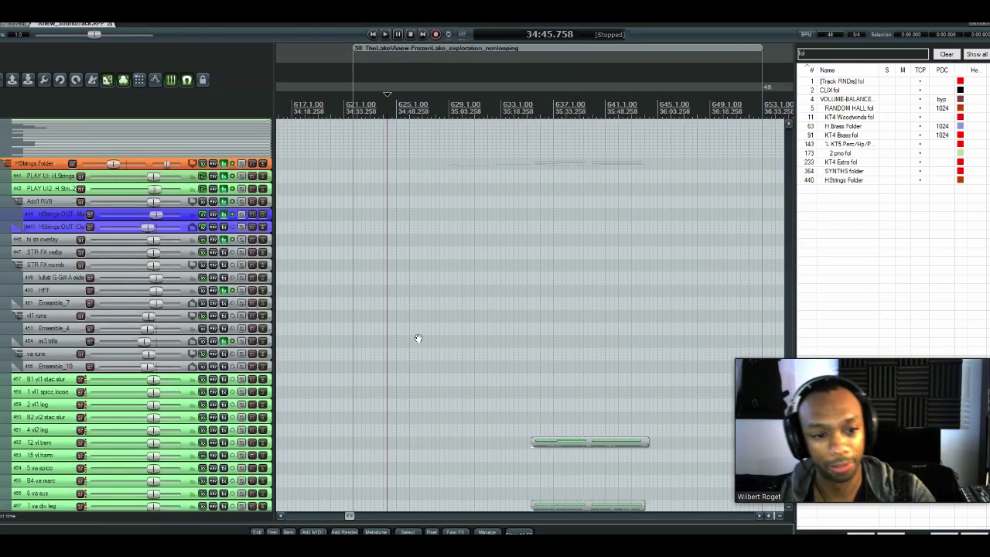
- Expand the KT5 str xtra folder to view its solo string tracks, then compact it again
scroll(417, 338, "down", 10)
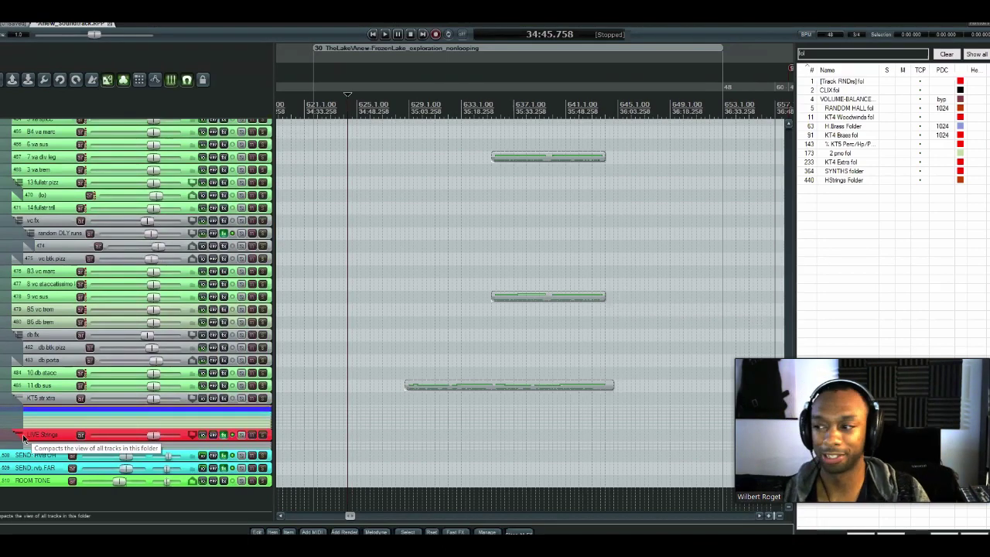
left_click(20, 398)
scroll(442, 223, "down", 5)
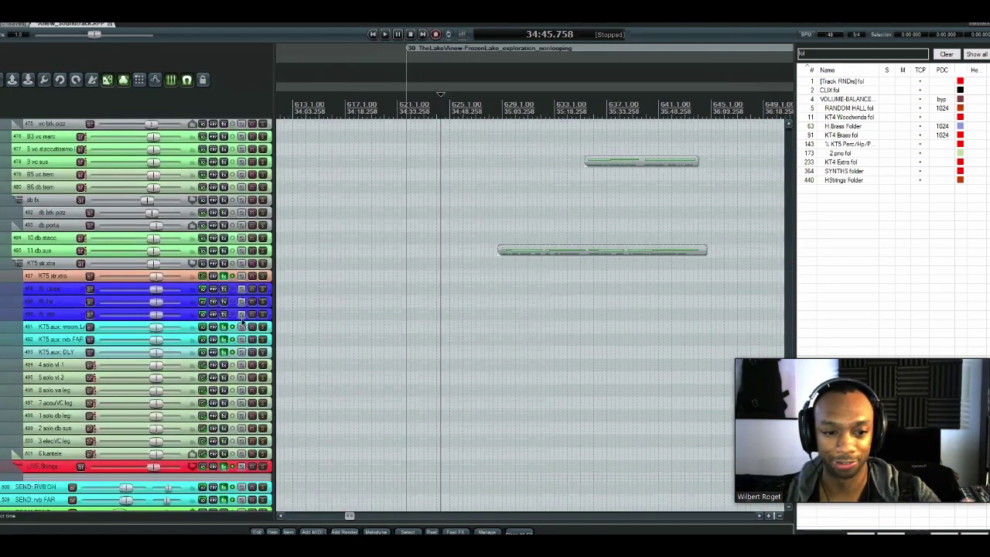
left_click(18, 262)
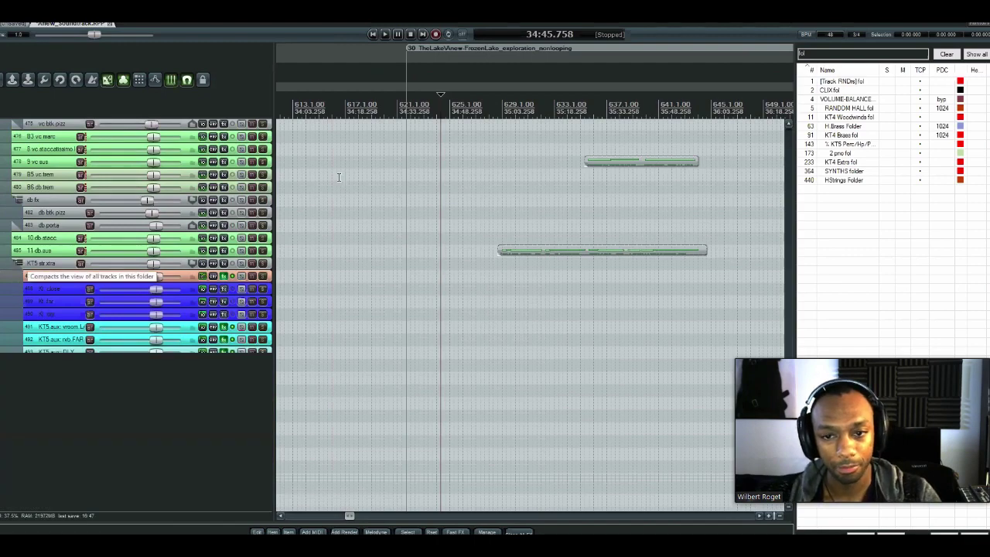
- Expand the KT4 Brass and H.Brass folders and bring their tracks into view
scroll(396, 219, "up", 2)
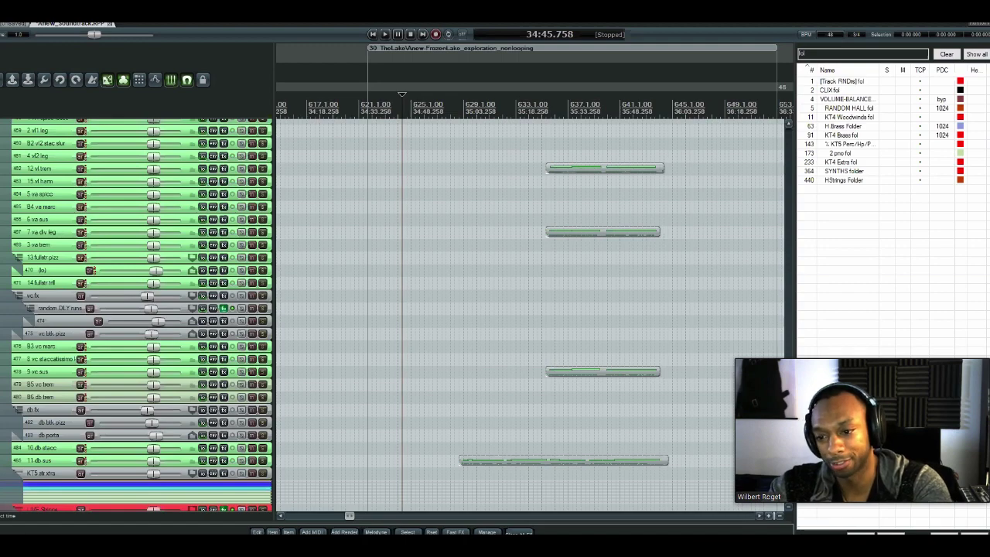
scroll(782, 341, "up", 15)
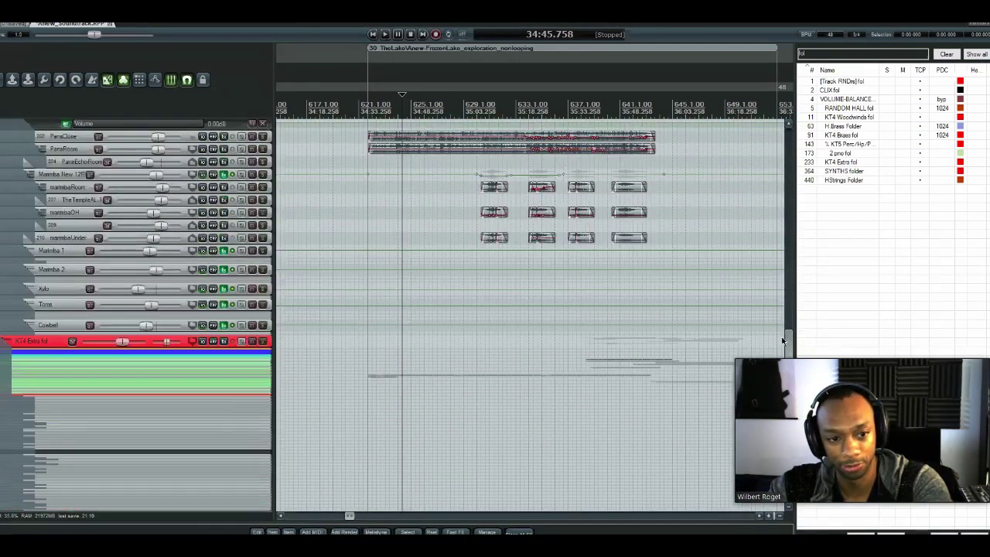
scroll(778, 322, "up", 6)
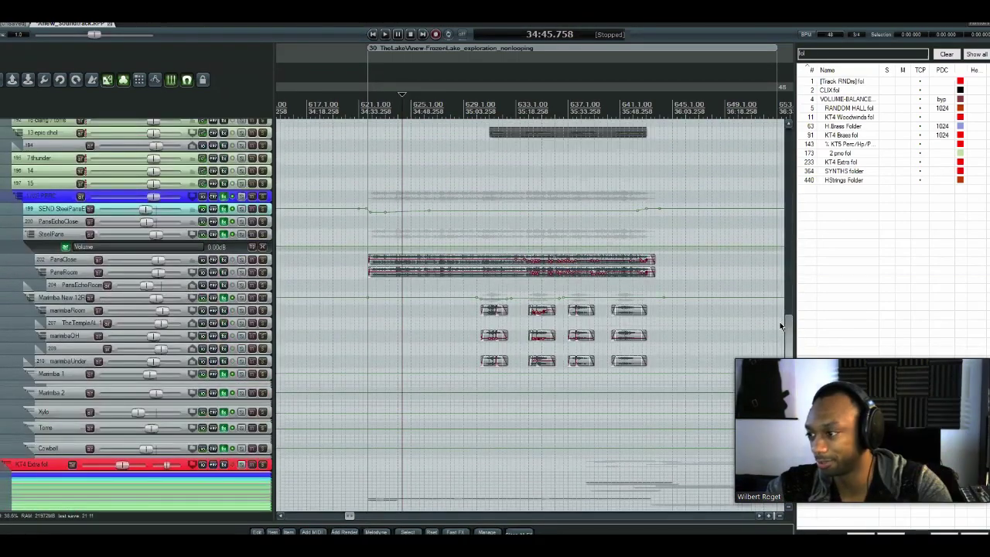
scroll(773, 245, "up", 10)
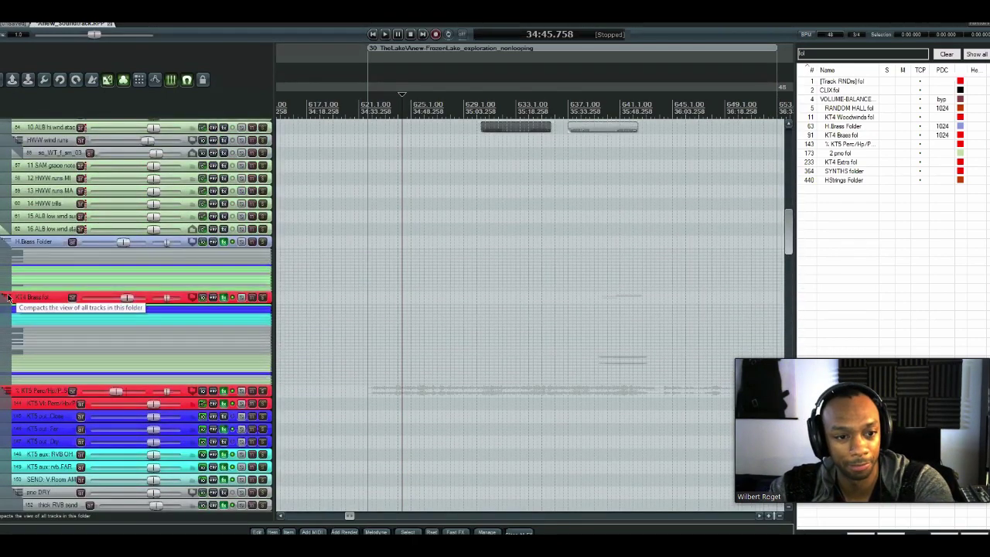
left_click(8, 298)
left_click(8, 244)
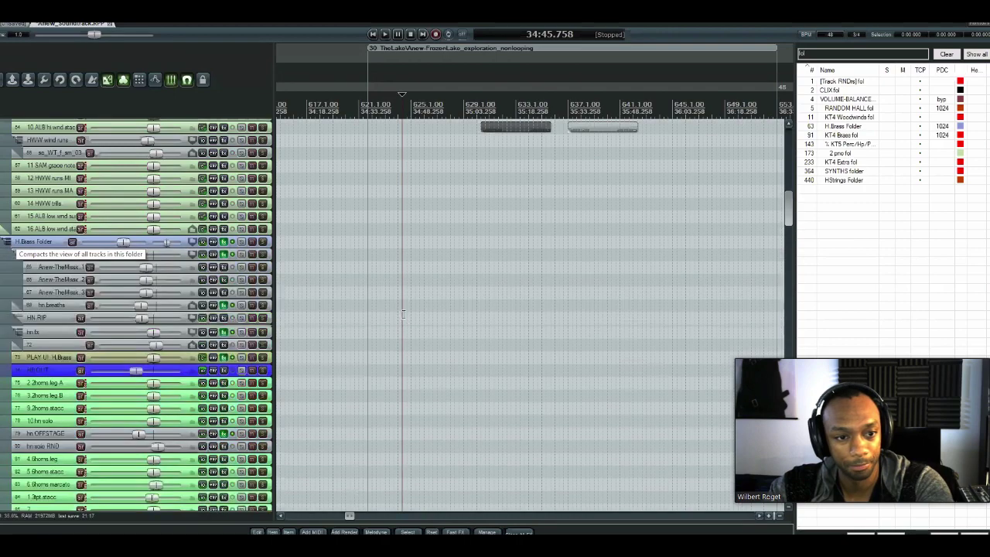
scroll(466, 336, "down", 5)
scroll(481, 214, "down", 7)
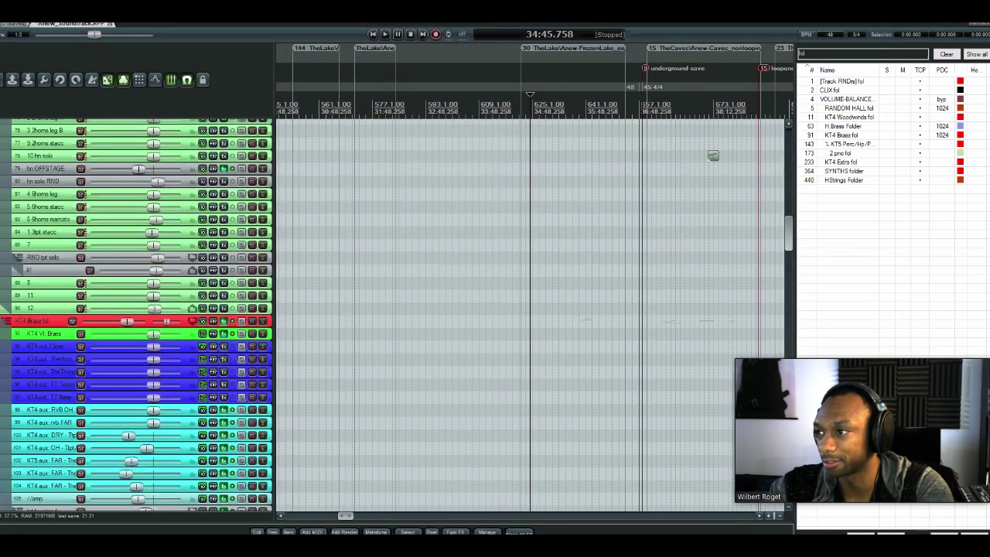
- Clear the region list's filter, browse all regions and go to the start of sketches\Anew-BossBattleSketch
key("ctrl+alt+shift+r")
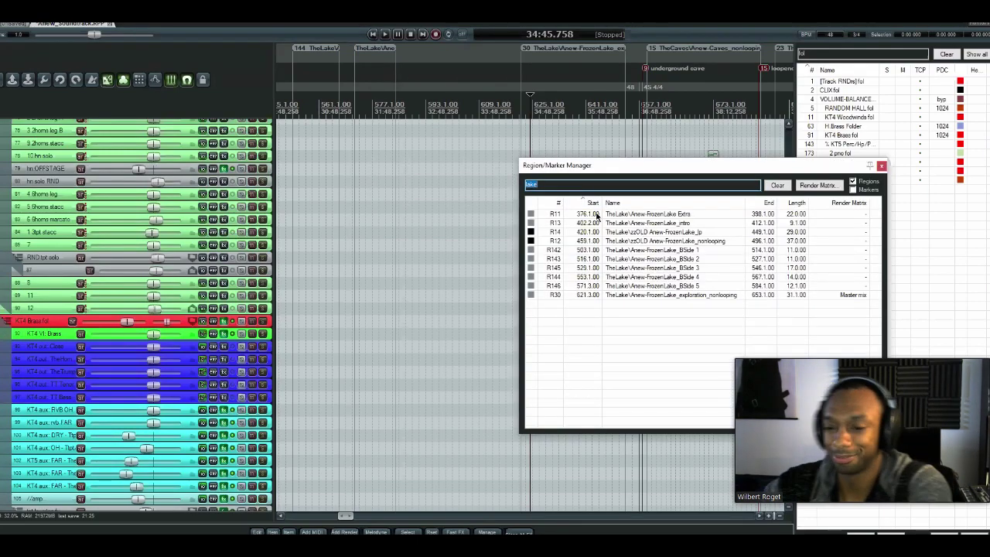
key("BackSpace")
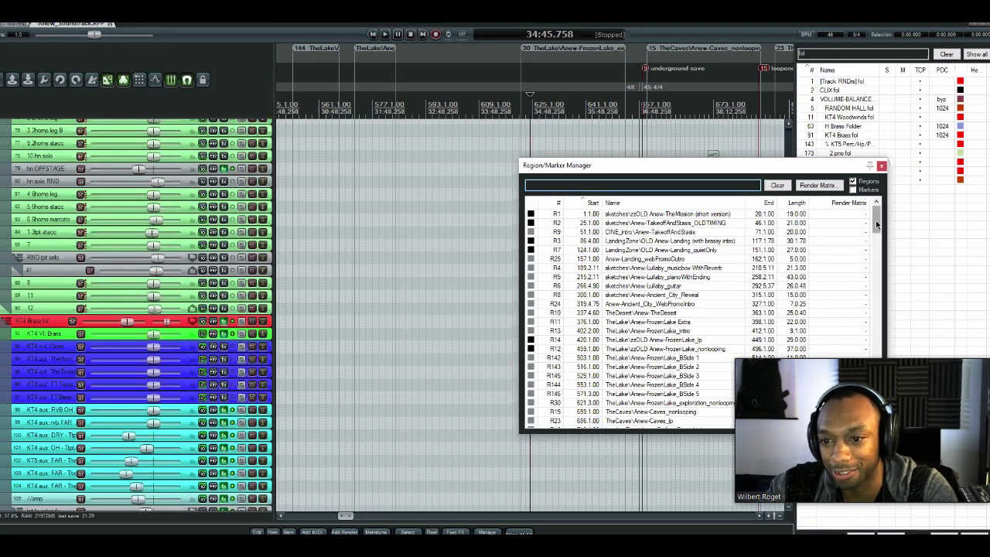
left_click_drag(876, 224, 876, 250)
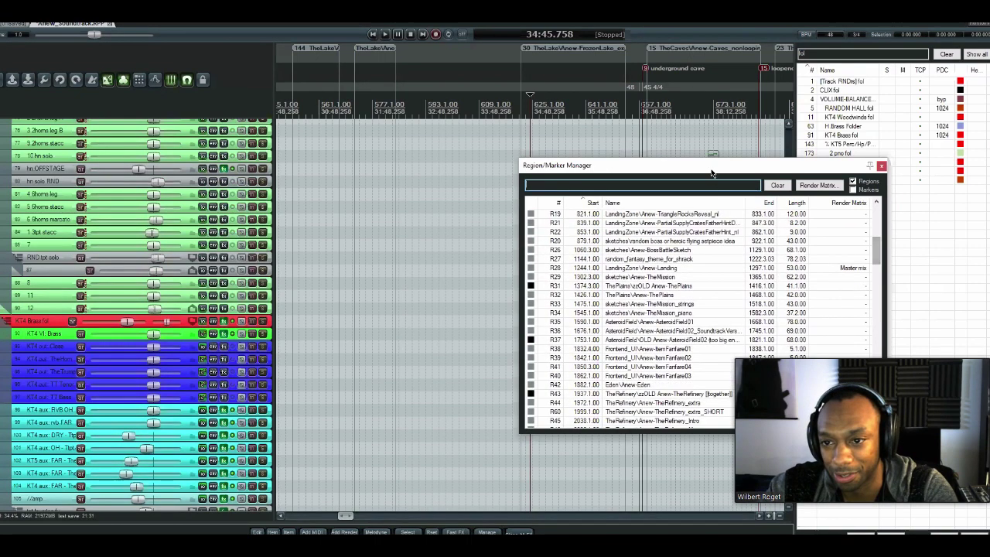
key("Escape")
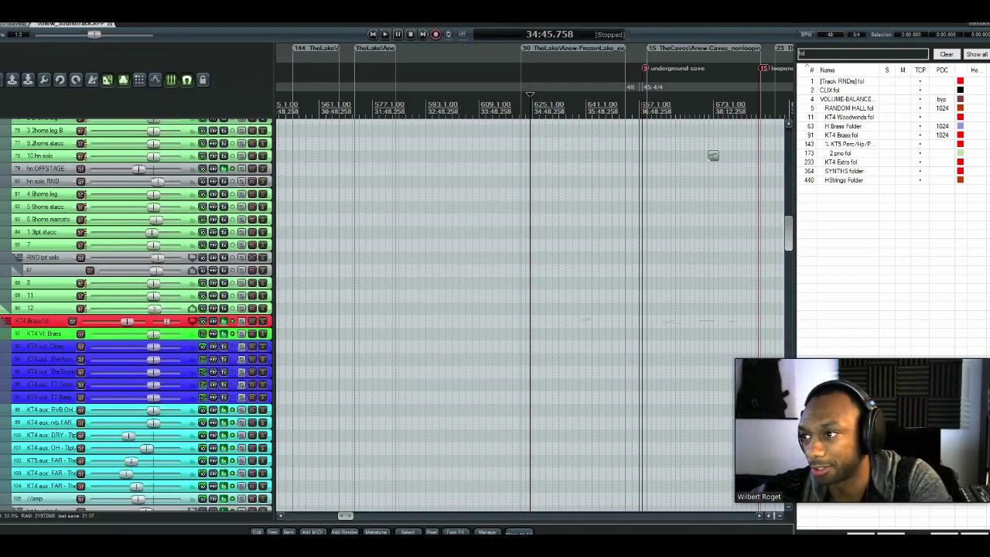
key("]")
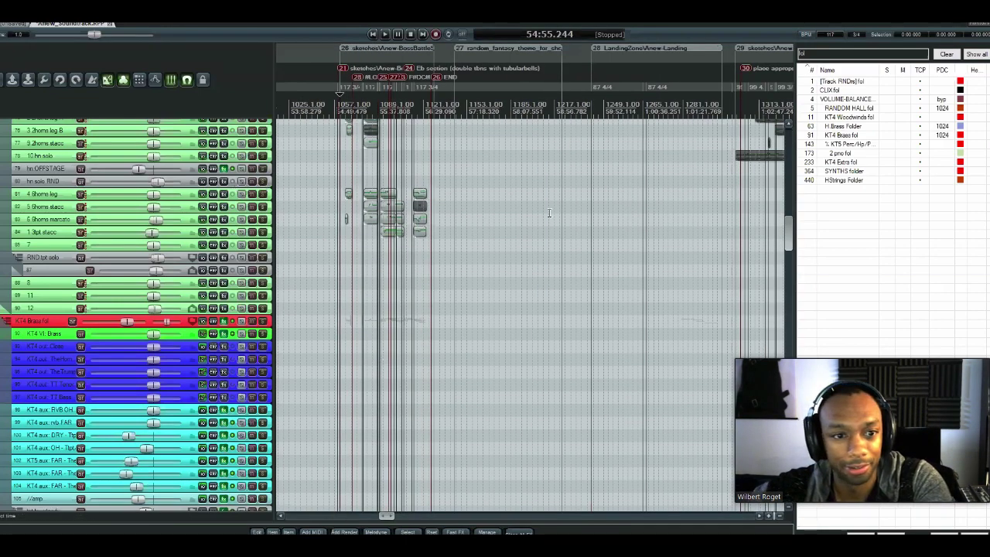
- Solo the H.Brass and KT4 Brass folders and play the Anew-BossBattleSketch region from 54:59.346
left_click(885, 135)
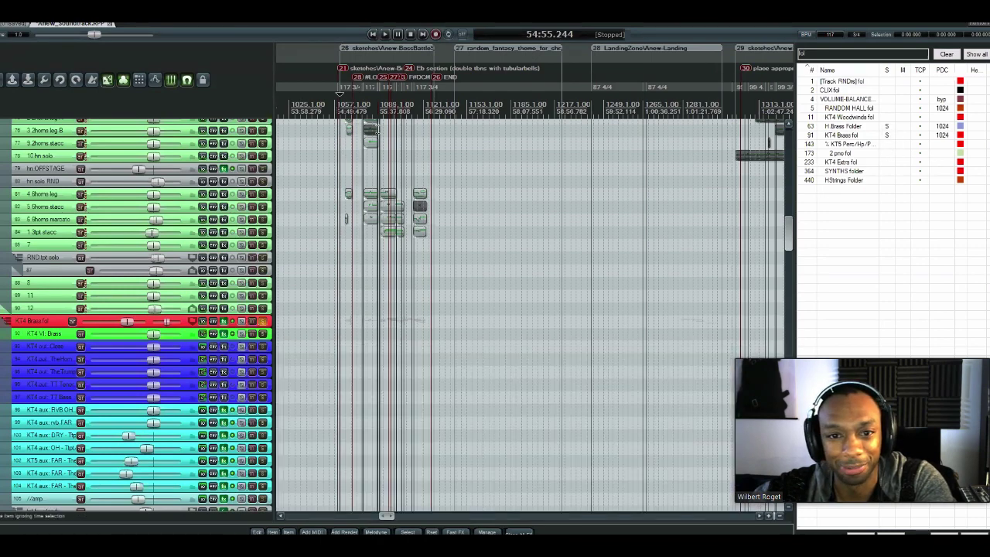
scroll(362, 259, "up", 5)
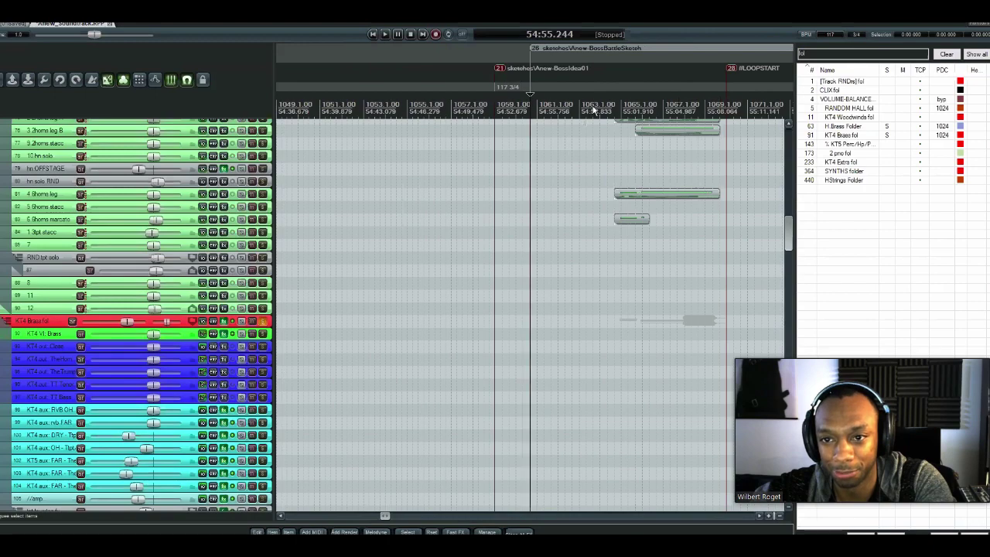
scroll(599, 154, "up", 3)
left_click(585, 166)
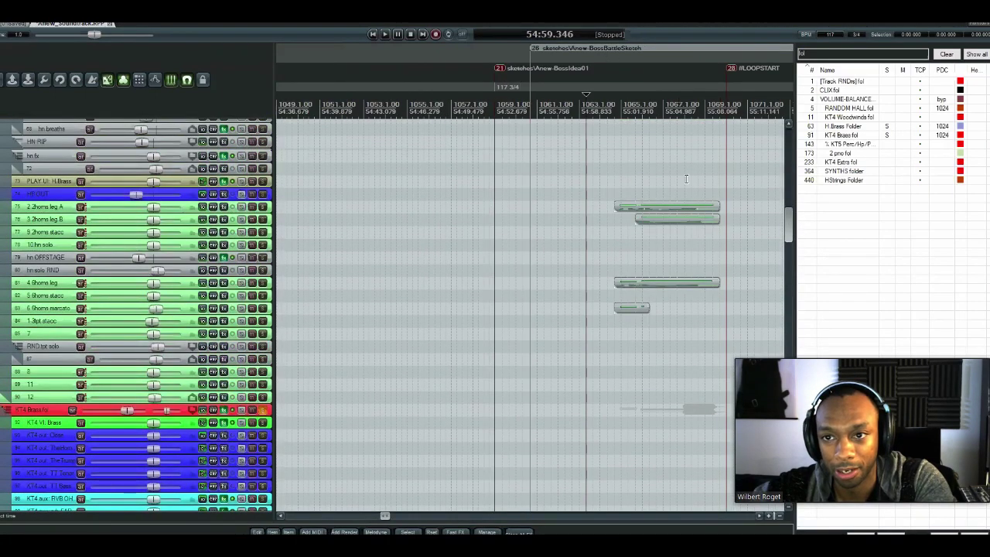
key("space")
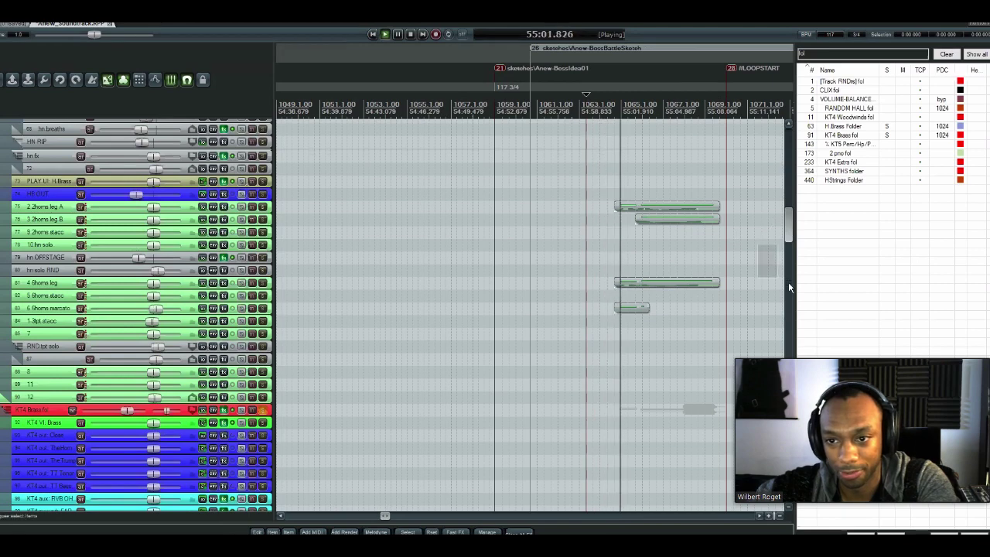
scroll(753, 263, "right", 1)
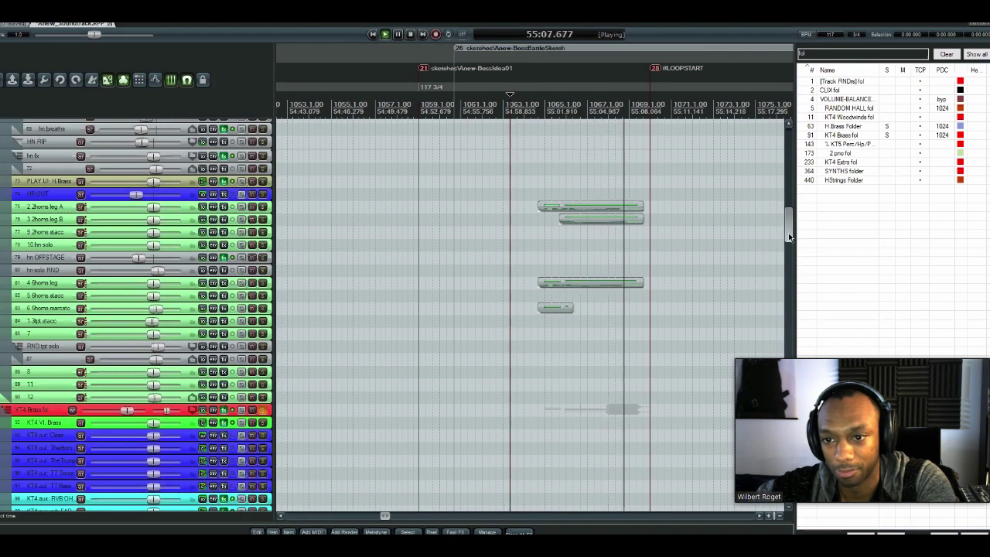
left_click_drag(789, 236, 795, 179)
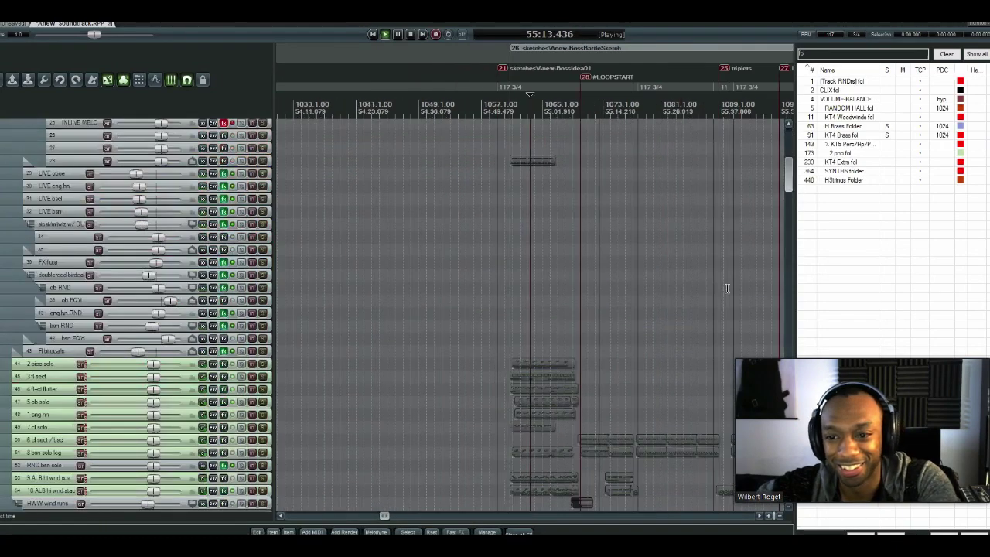
- Play the boss battle sketch from partway past the #LOOPSTART marker, with the KT4 Brass folder tracks in view
scroll(710, 208, "down", 15)
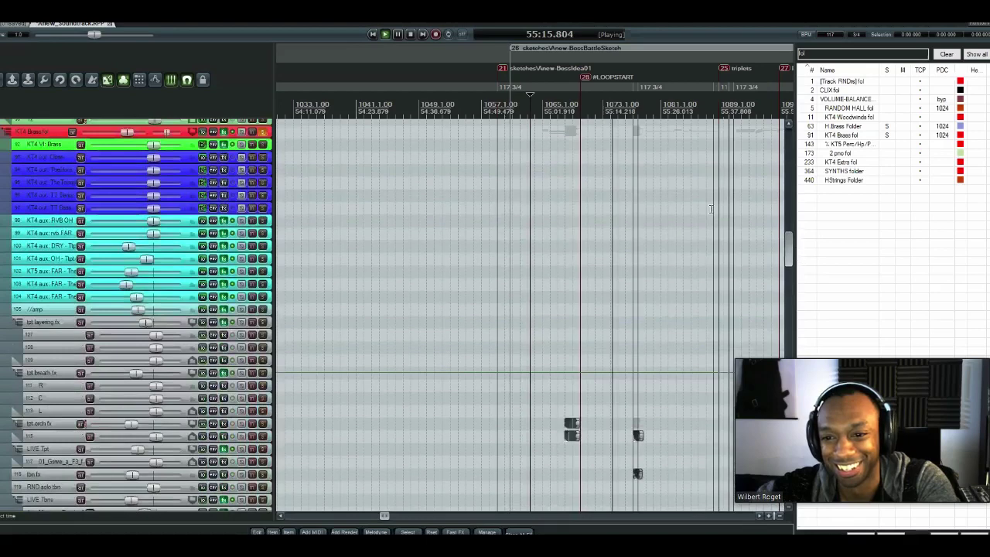
scroll(710, 209, "up", 1)
key("space")
left_click(633, 132)
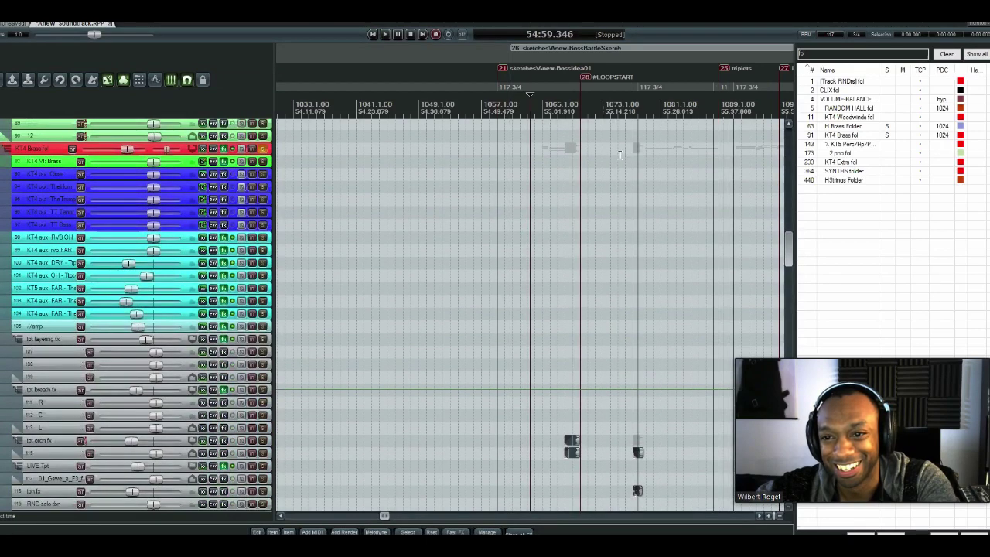
key("space")
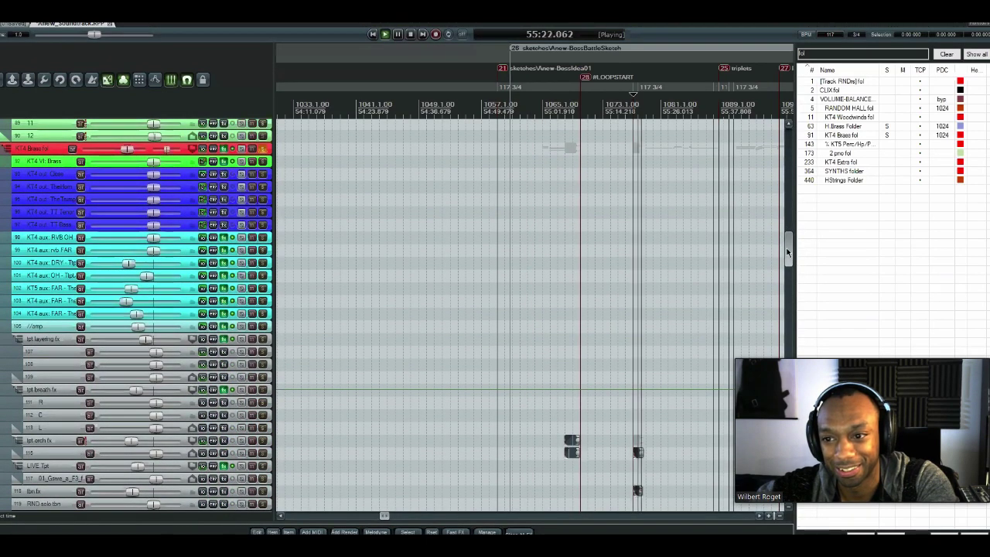
- Review the KT4 Brass tracks and their MIDI items as the boss battle sketch plays up to the triplets section, then stop playback
scroll(789, 255, "down", 3)
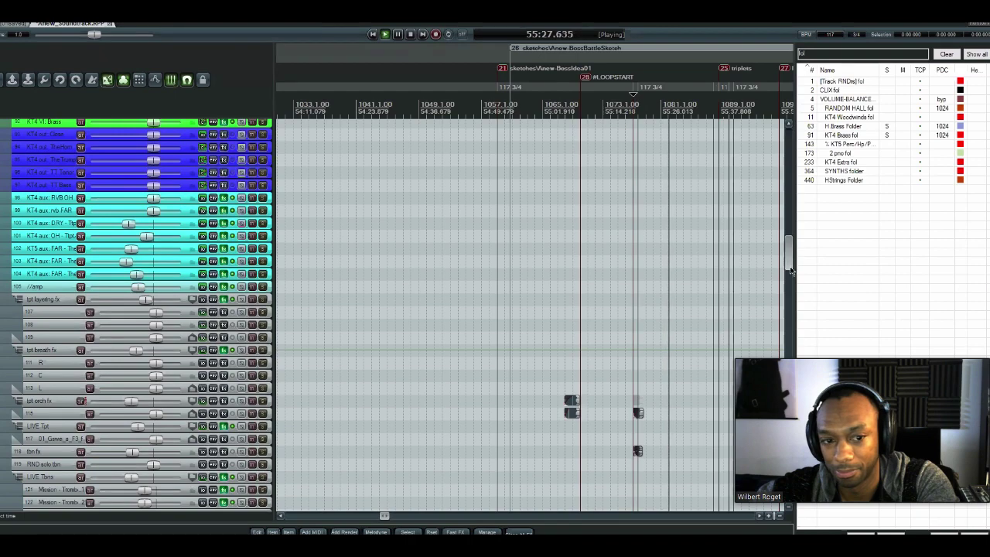
scroll(783, 255, "down", 8)
scroll(786, 297, "down", 4)
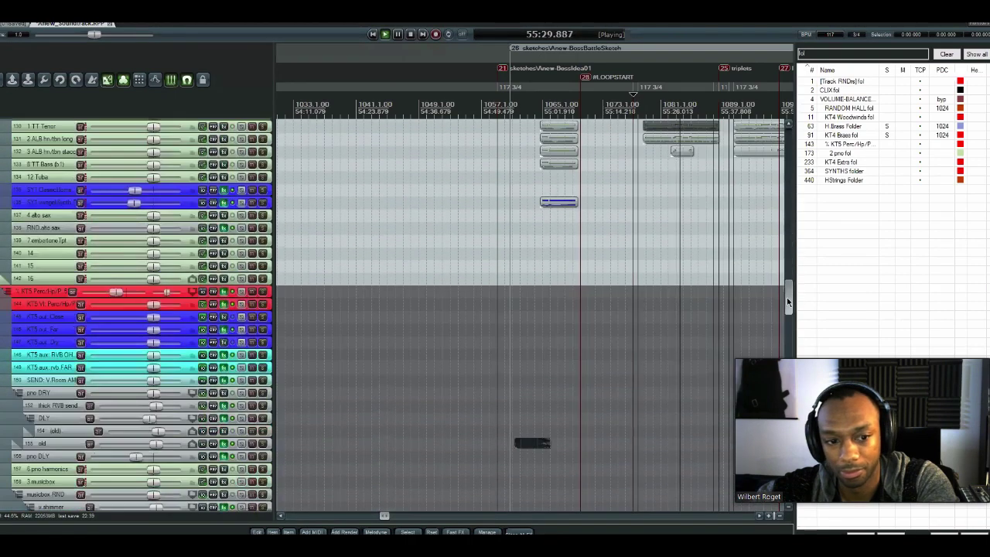
scroll(786, 297, "up", 8)
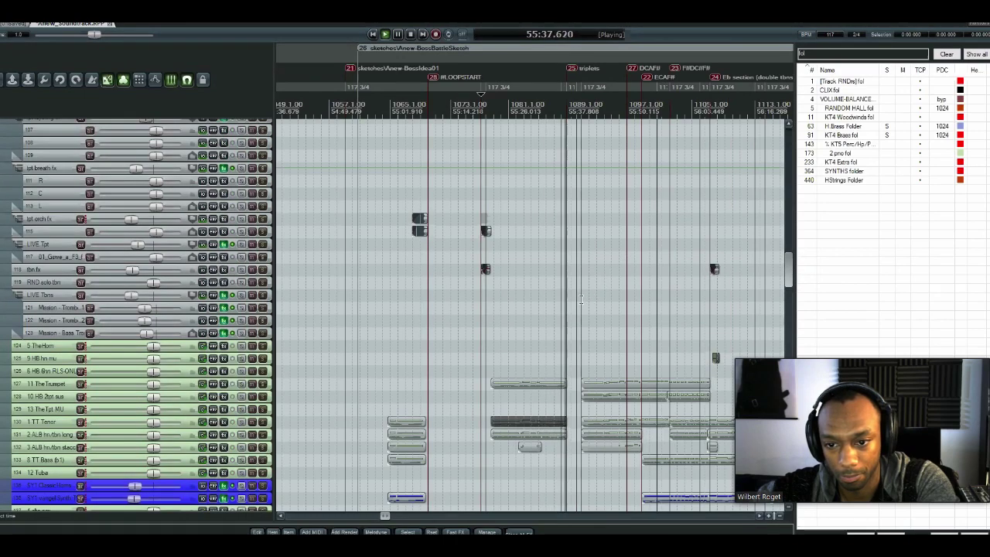
key("space")
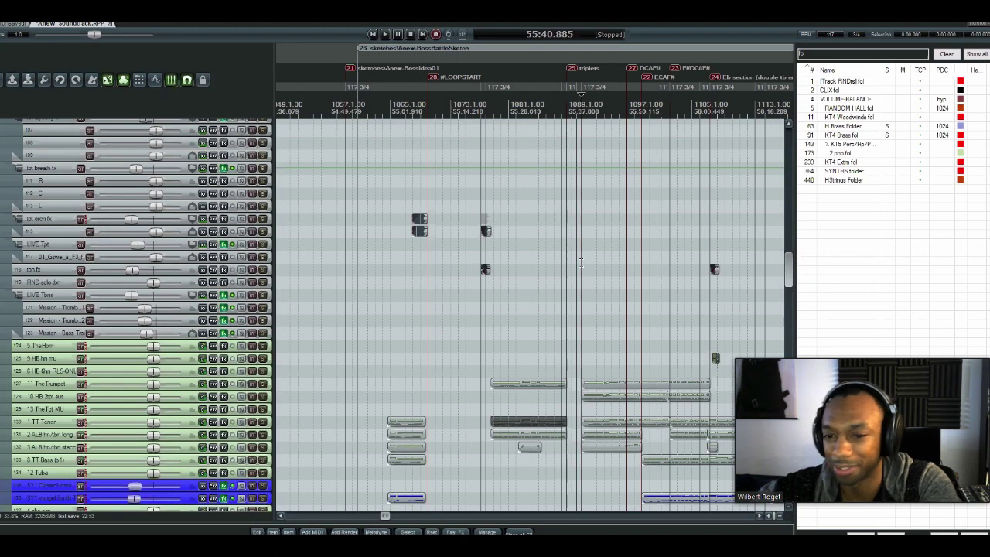
- Play the boss battle sketch from the triplets section while following its trumpet, trombone and tuba items, then stop playback
key("space")
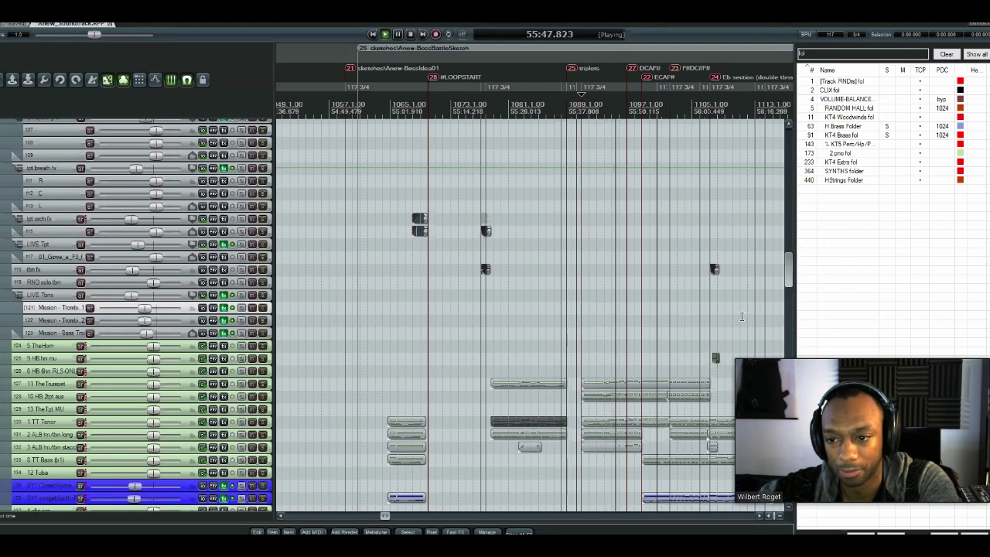
scroll(787, 311, "right", 2)
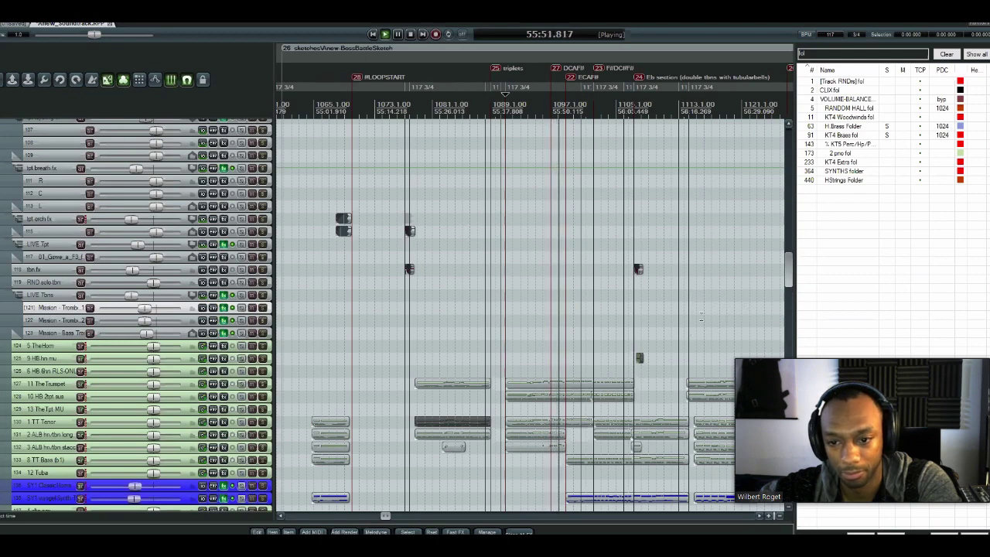
scroll(785, 277, "down", 3)
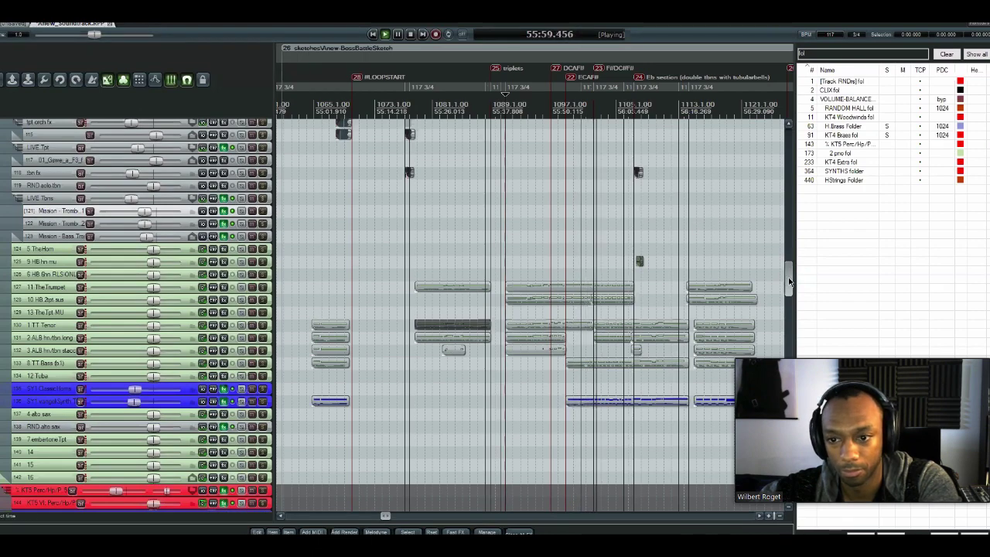
scroll(595, 250, "up", 2)
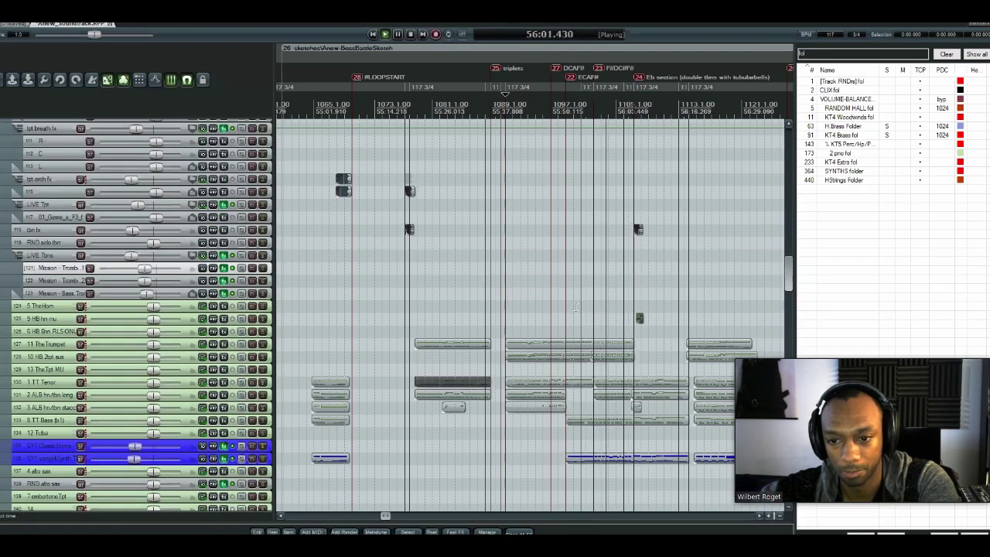
key("space")
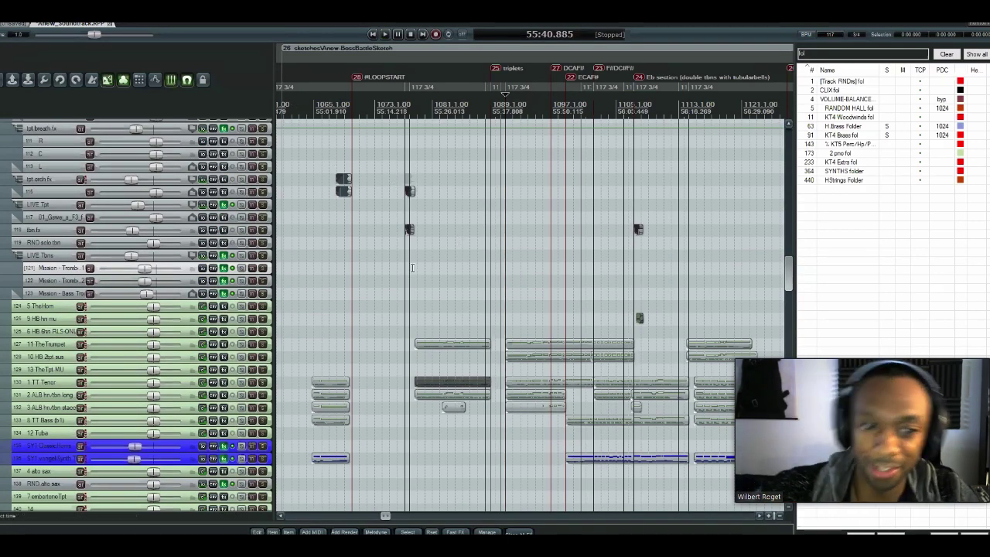
- Select the 11 TheTrumpet track in the KT4 Brass folder
scroll(569, 255, "right", 3)
scroll(570, 255, "up", 1)
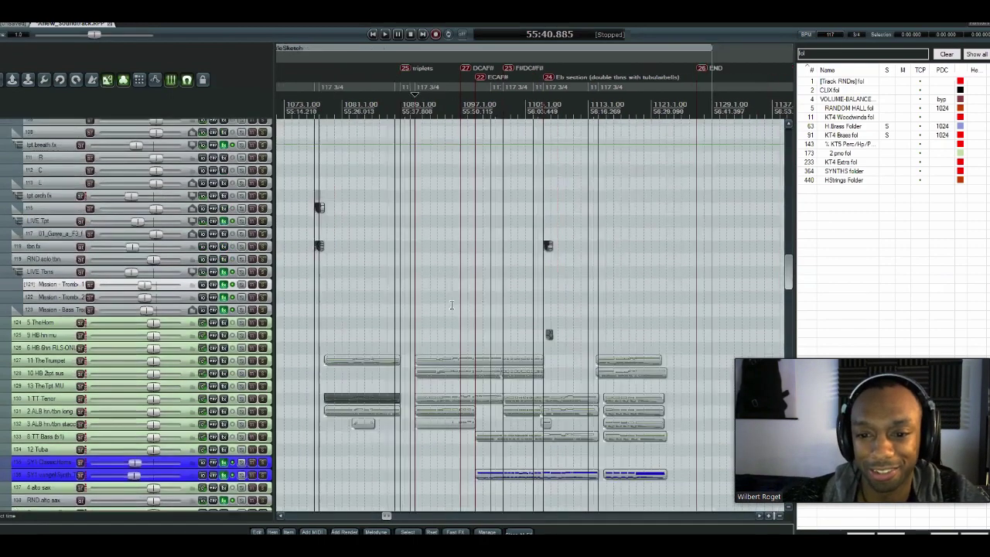
left_click(48, 373)
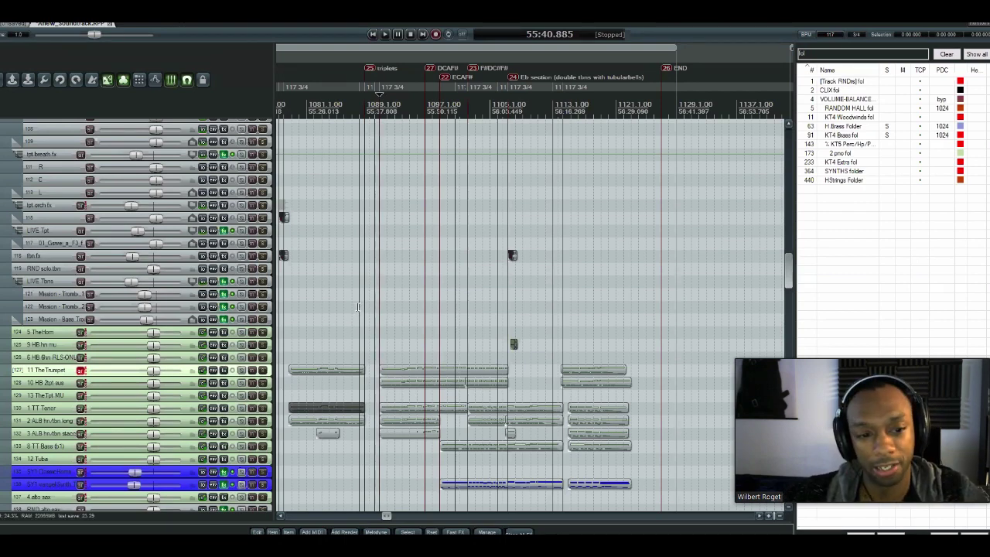
- Select the 6horns leg, 2horns leg A and 2horns leg B tracks one after another in the H.Brass folder
scroll(327, 464, "up", 10)
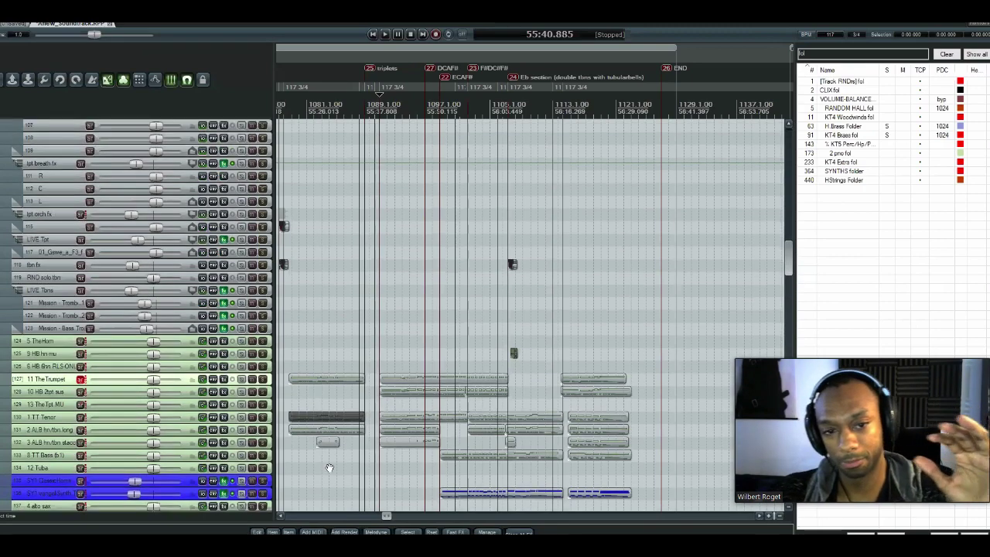
scroll(375, 352, "up", 4)
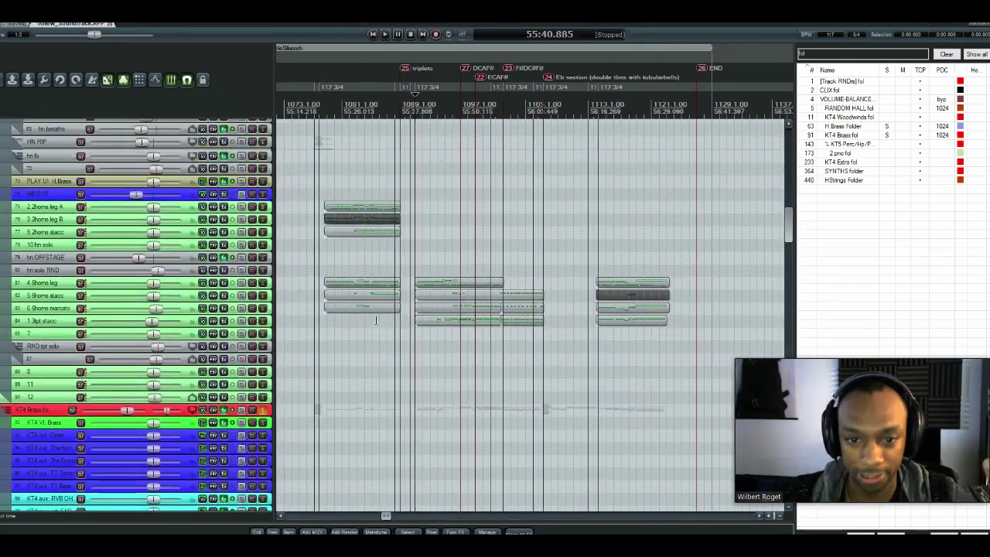
scroll(376, 363, "up", 2)
left_click(58, 317)
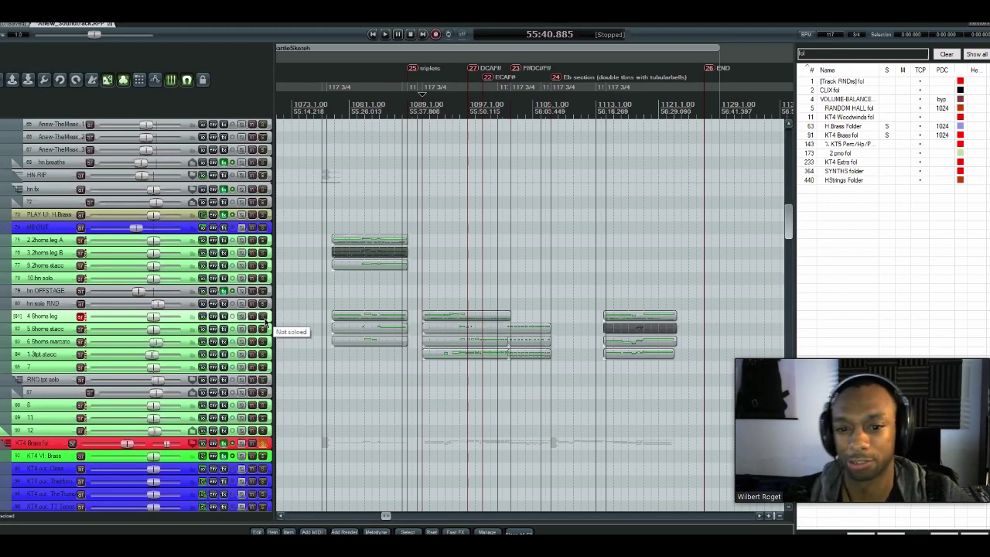
left_click(36, 241)
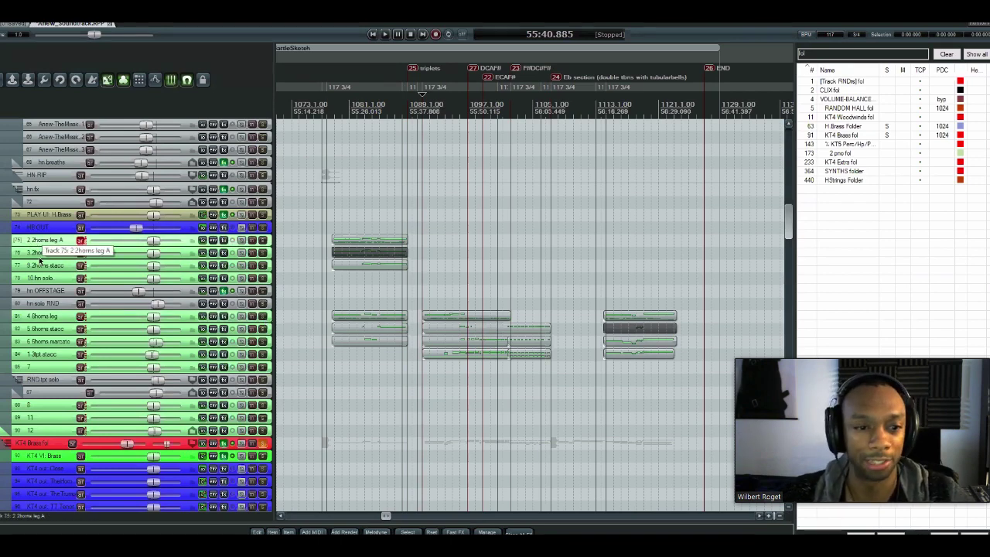
left_click(42, 256)
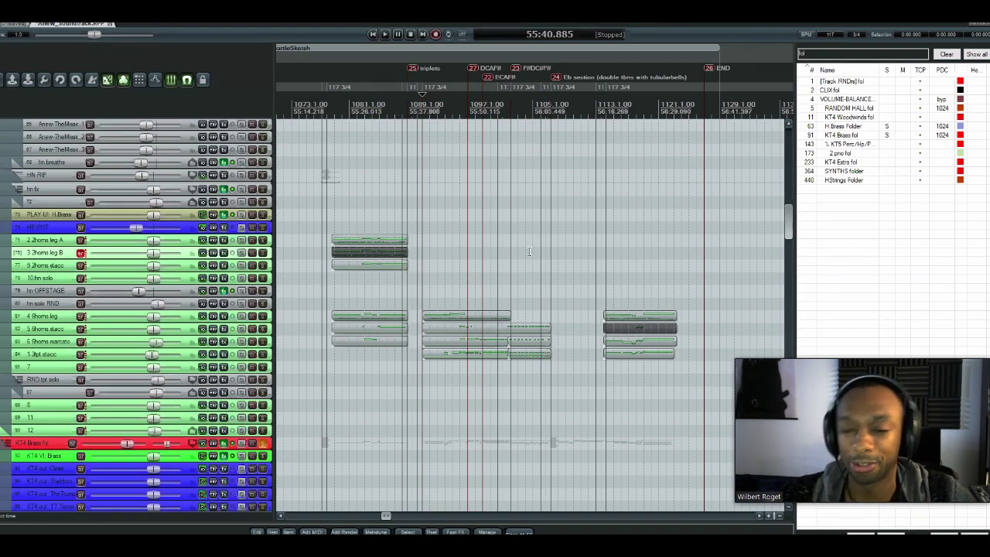
- Locate the AsteroidField02 in-game cue on the project timeline and examine its horn items
scroll(529, 251, "down", 5)
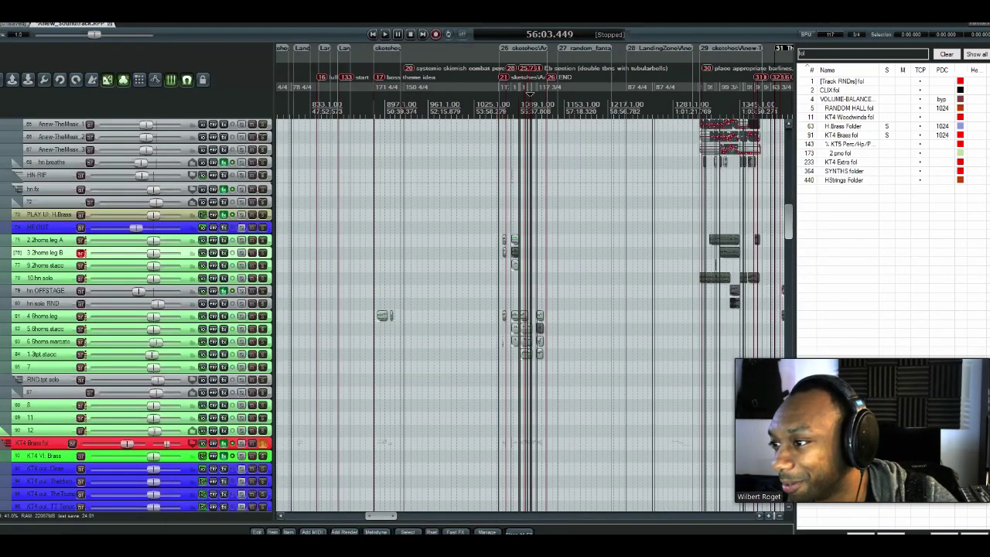
key("1")
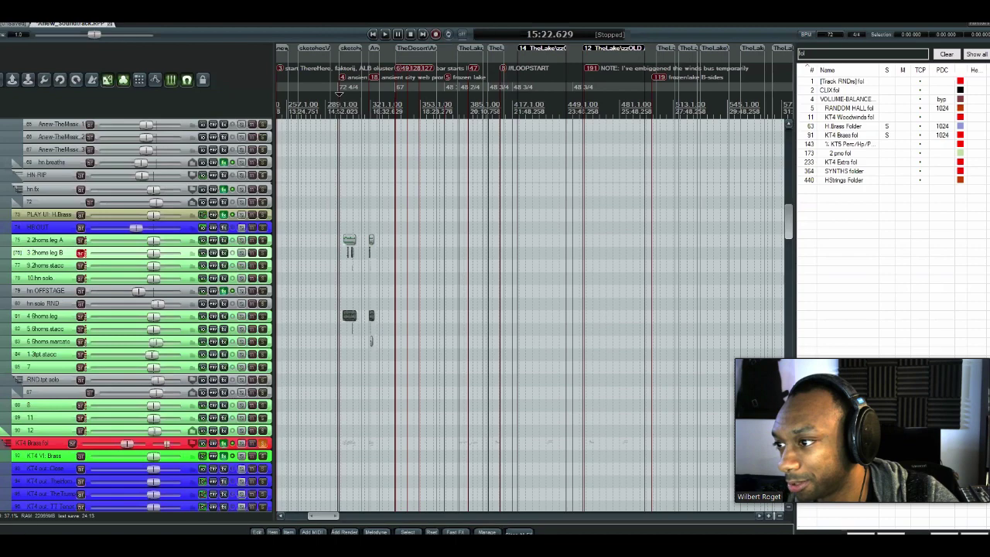
scroll(533, 310, "right", 10)
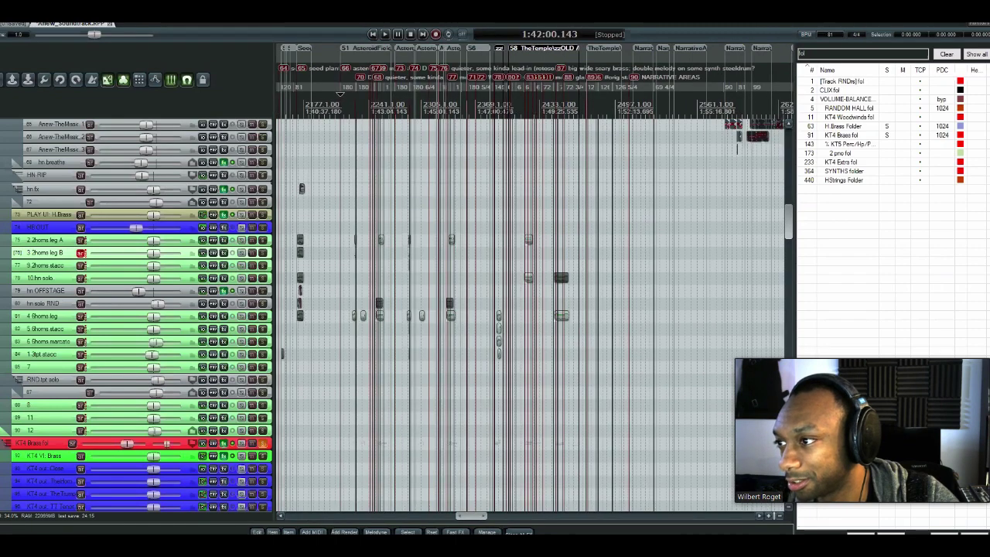
scroll(501, 275, "up", 5)
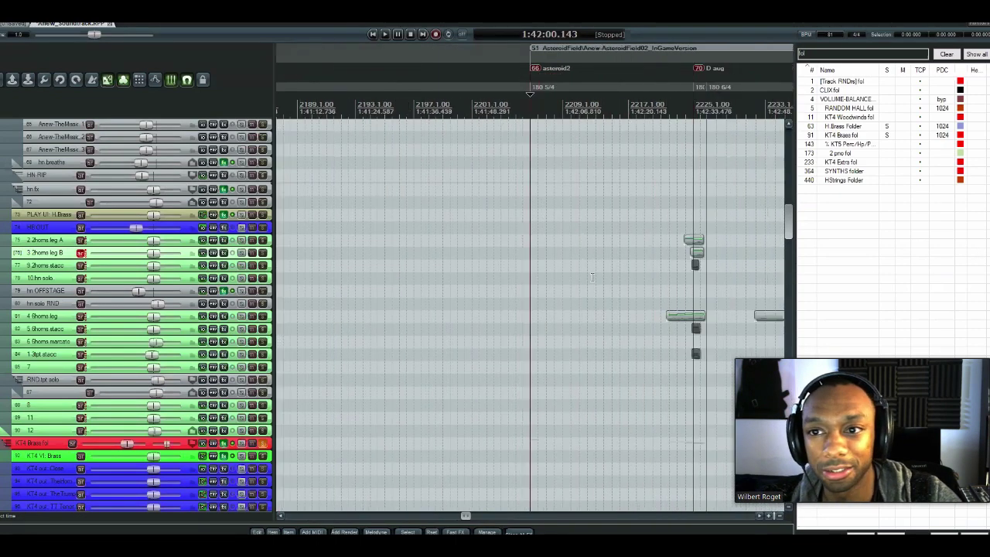
scroll(599, 224, "up", 1)
scroll(556, 216, "down", 10)
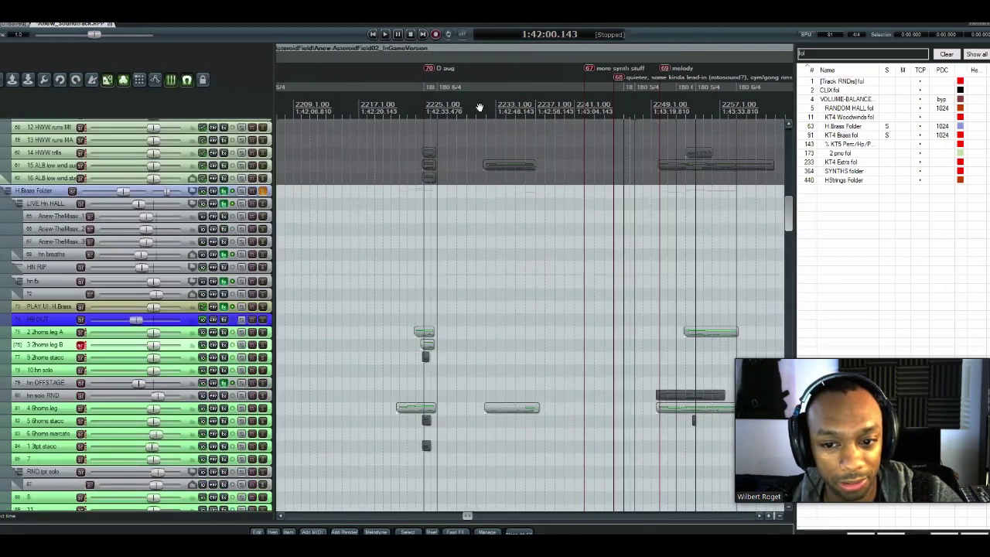
- Play the AsteroidField02 cue from the melody marker with its brass tracks in view, then stop playback
scroll(512, 170, "down", 5)
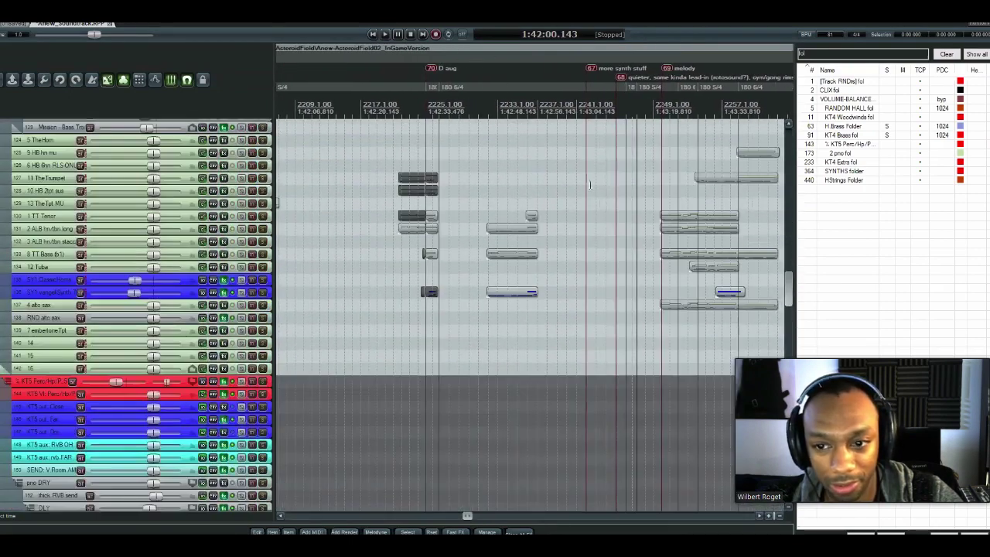
scroll(526, 170, "right", 3)
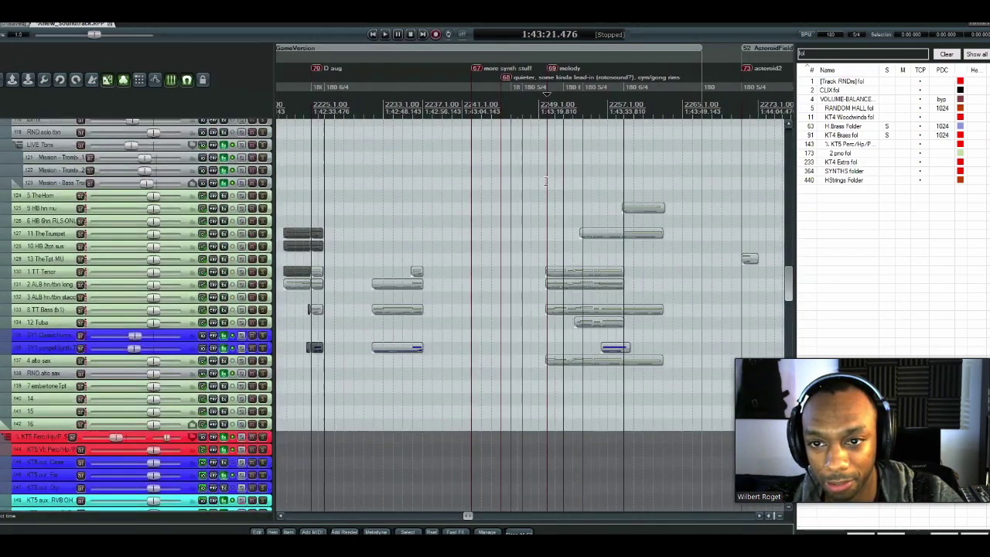
scroll(545, 180, "up", 4)
key("space")
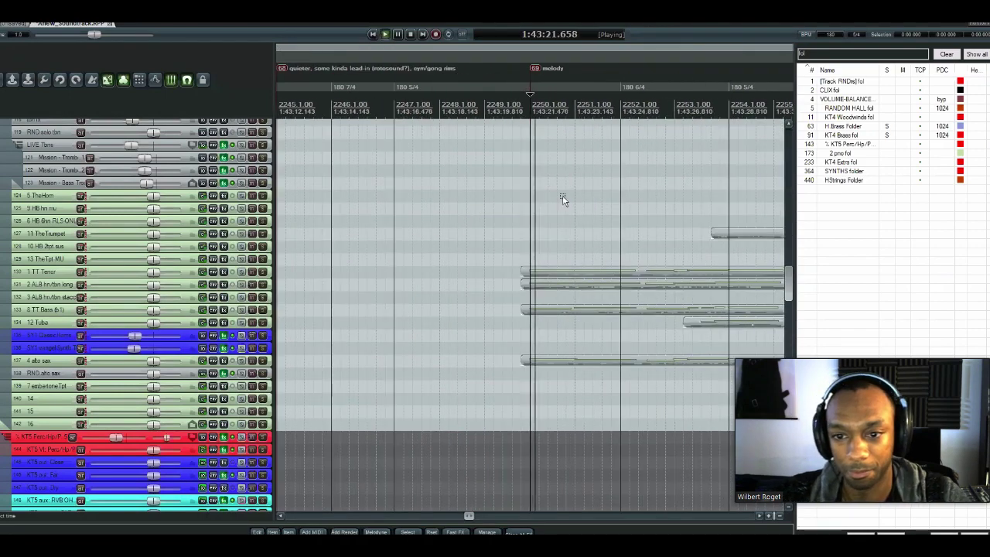
scroll(504, 283, "up", 5)
scroll(503, 283, "right", 3)
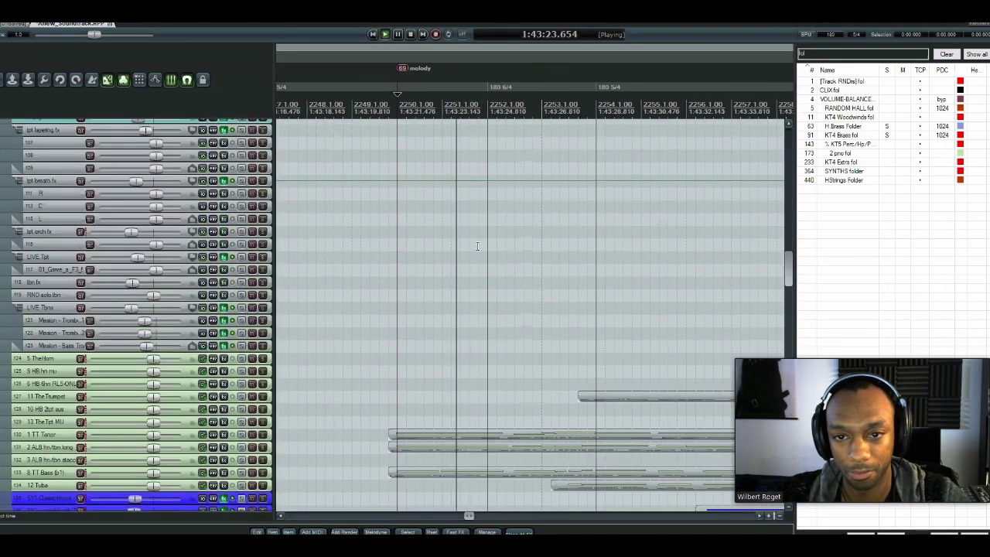
key("space")
- Select the three tracks from 6horns leg through 6horns marcato in the H.Brass folder
scroll(394, 481, "up", 8)
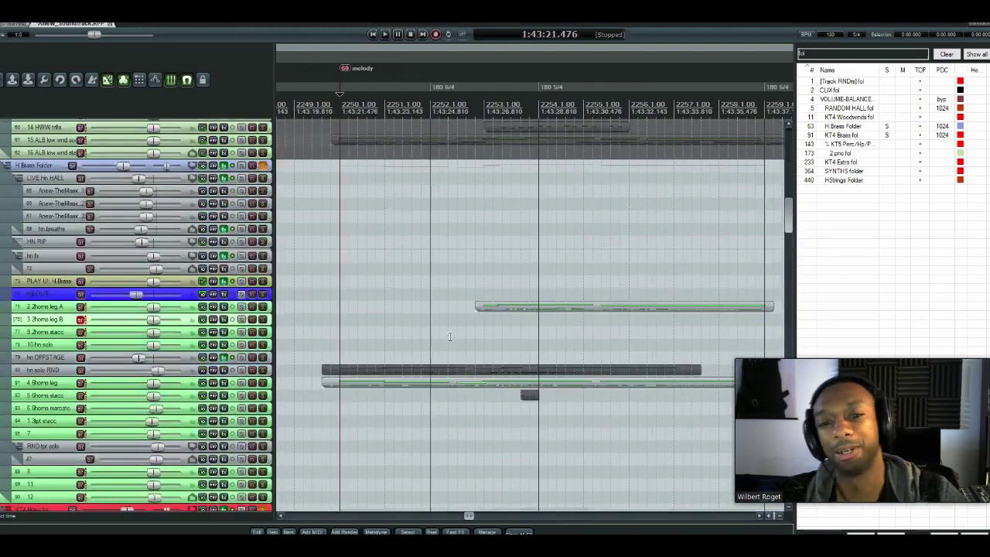
scroll(419, 341, "down", 2)
scroll(419, 342, "down", 5)
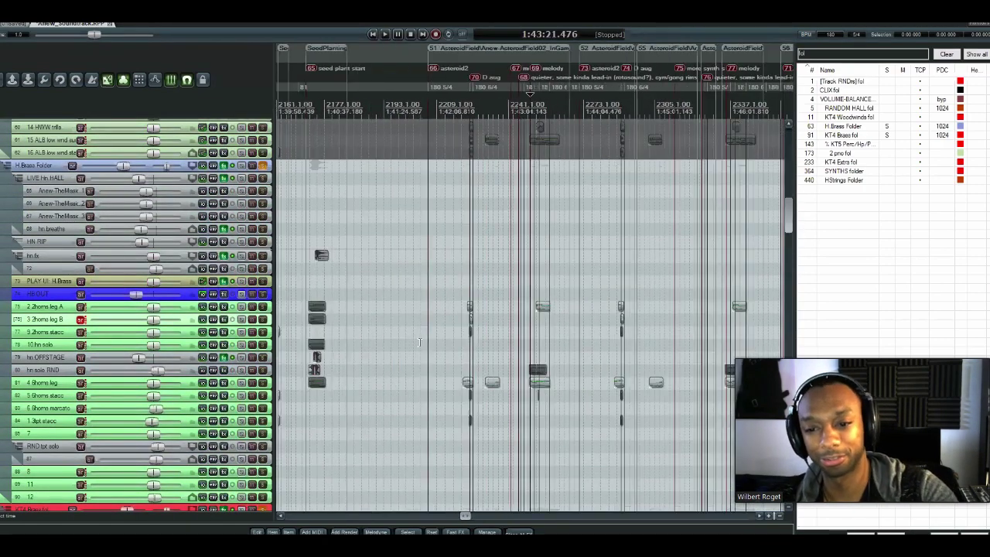
left_click(45, 382)
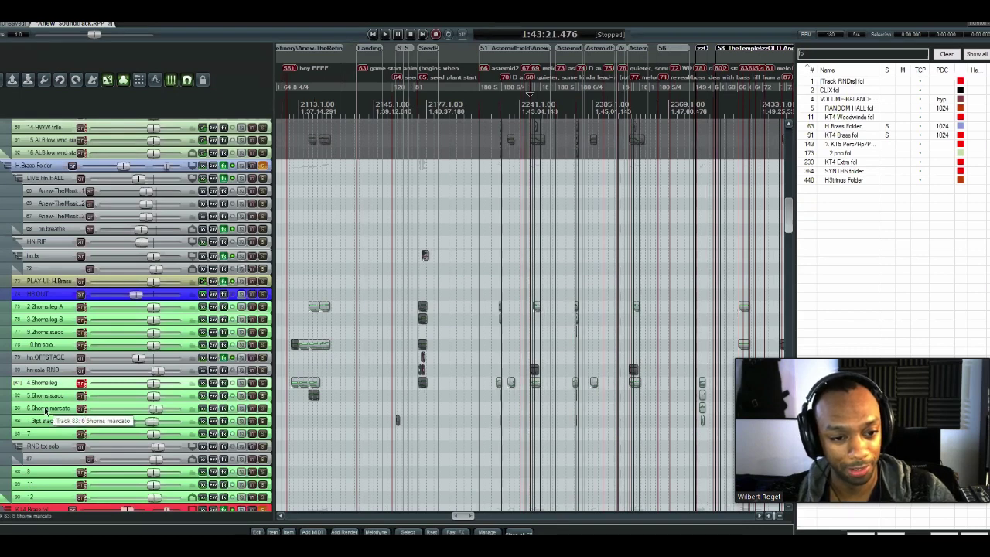
left_click(47, 410, "shift")
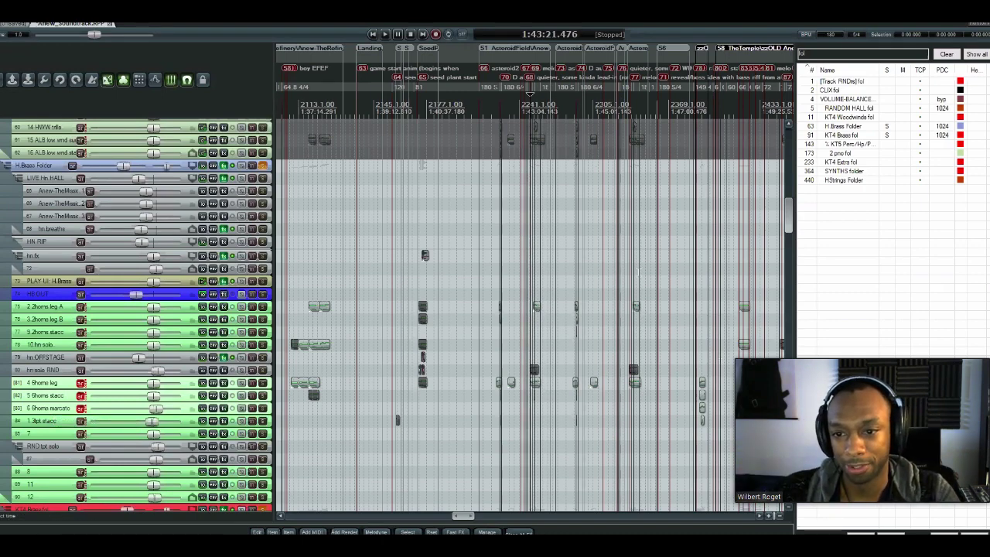
- Survey the whole project timeline and place the edit cursor past the ending cinematic, at 4:50:11.315
scroll(639, 268, "down", 10)
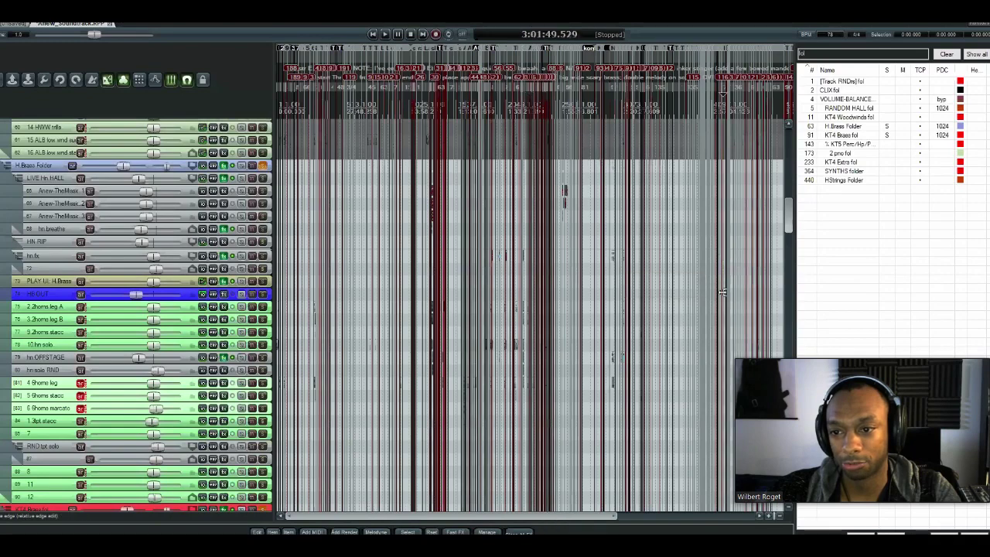
scroll(722, 292, "down", 3)
left_click(532, 244)
scroll(530, 244, "up", 1)
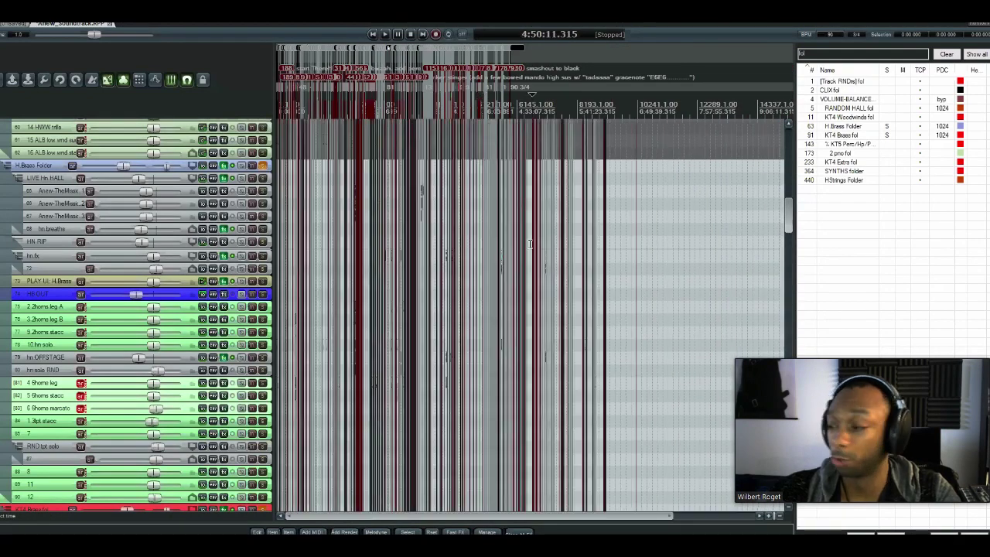
scroll(530, 244, "up", 5)
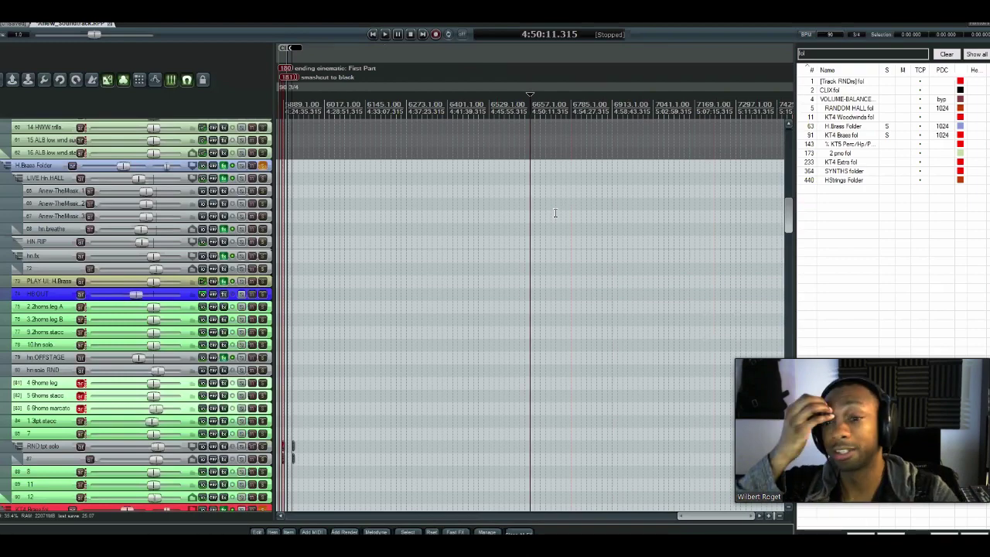
- Record a horn phrase on the 6horns leg, stacc and marcato tracks from 4:50:11.315, and stop recording after the phrase
scroll(576, 218, "up", 5)
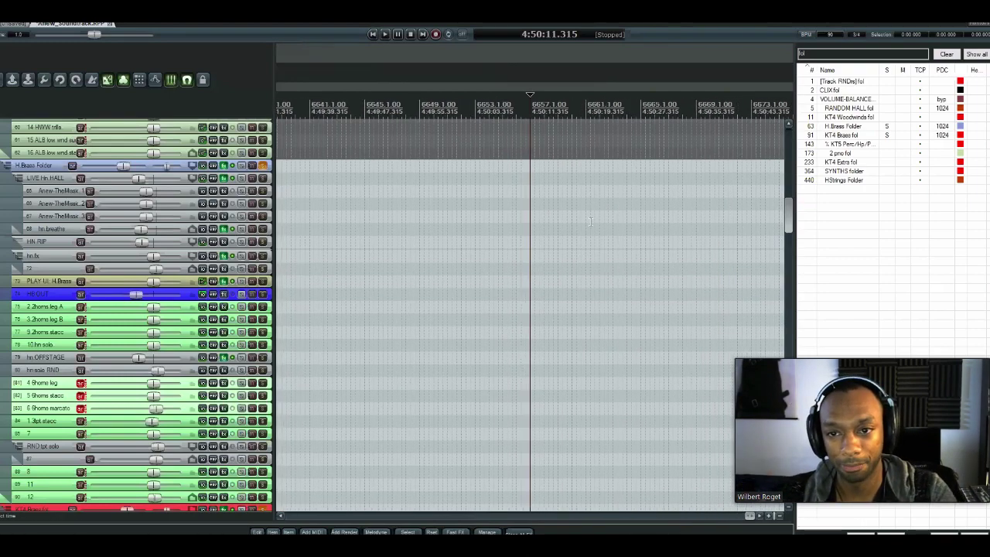
scroll(589, 222, "up", 4)
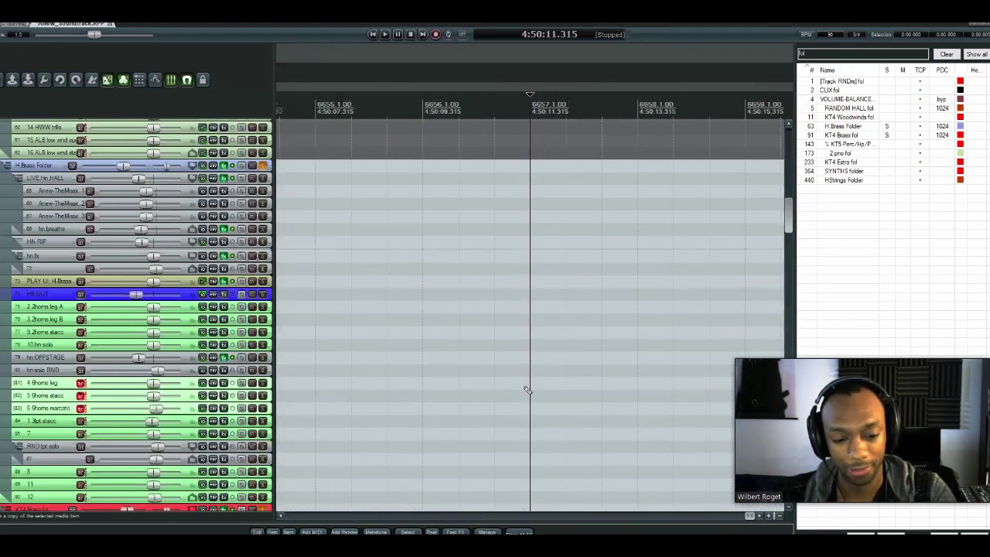
key("ctrl+r")
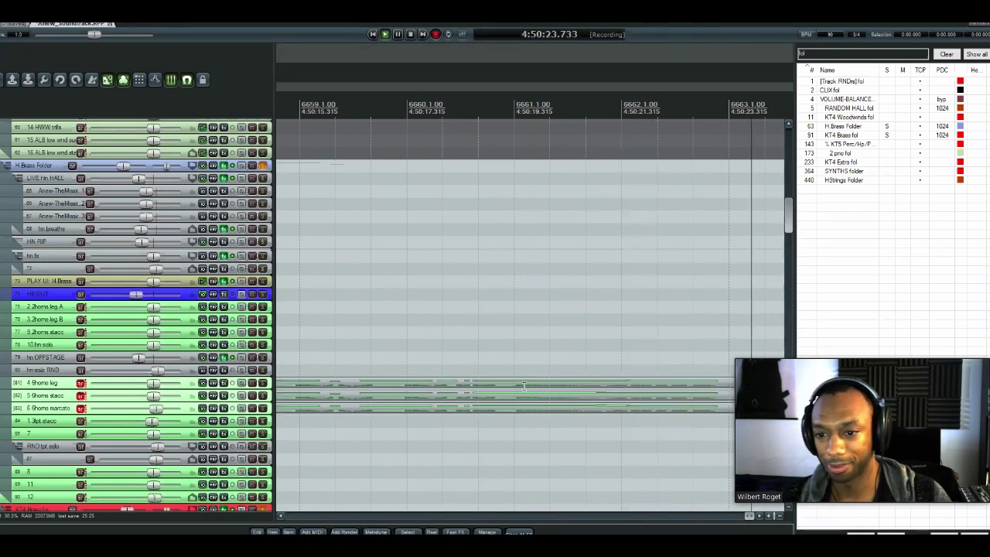
key("space")
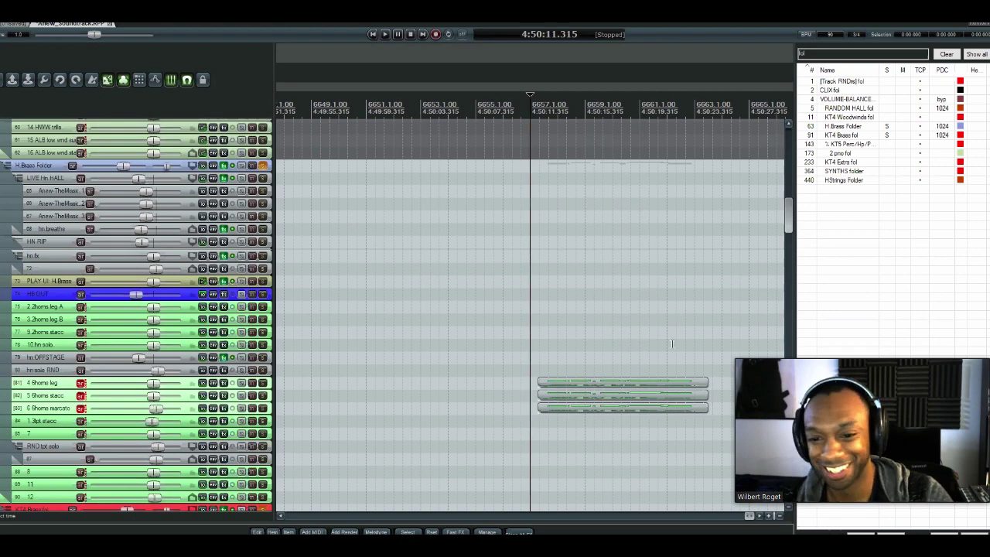
- Select the three recorded horn items and trim their starts slightly, placing the edit cursor at 4:50:12.648
left_click(546, 357)
left_click_drag(539, 360, 537, 426)
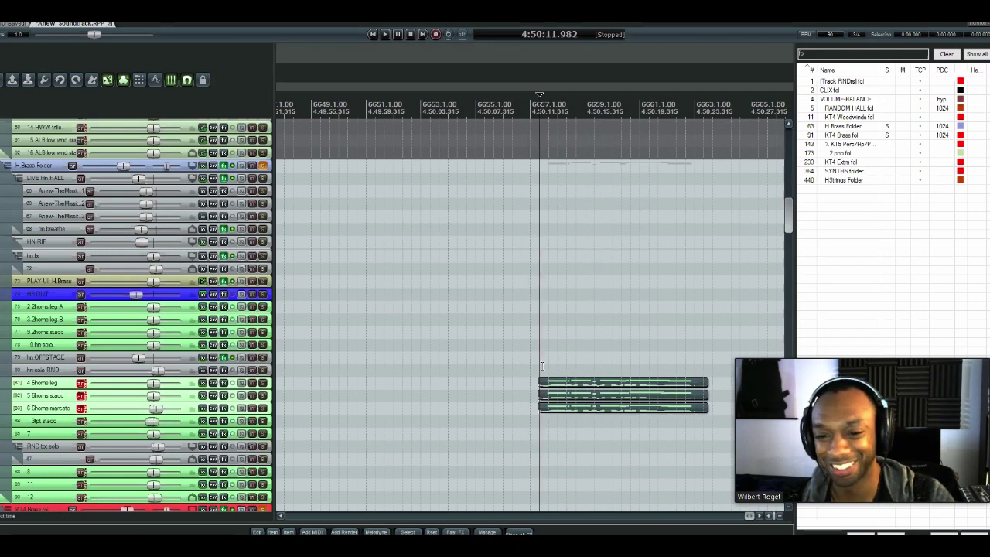
left_click_drag(538, 382, 540, 382)
left_click(549, 383)
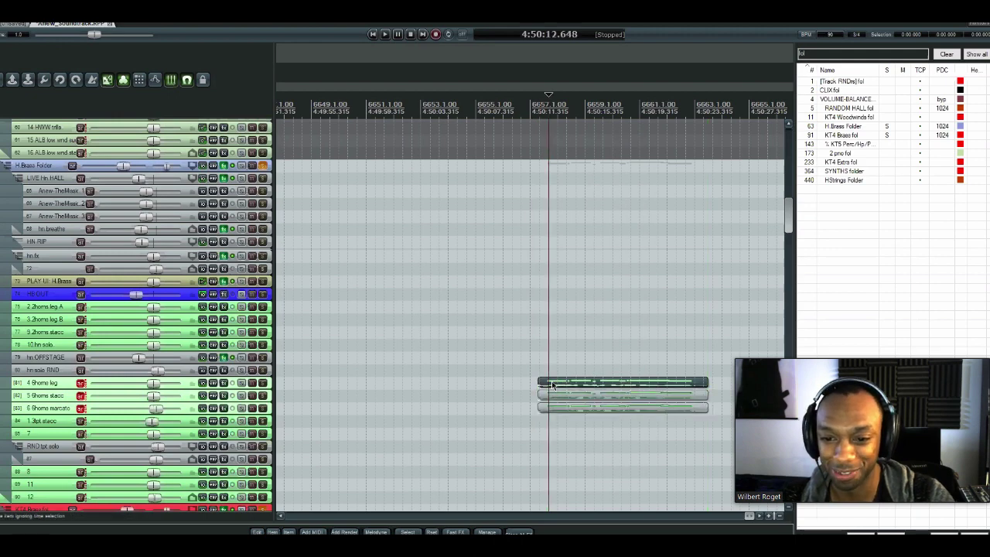
left_click_drag(565, 427, 539, 382)
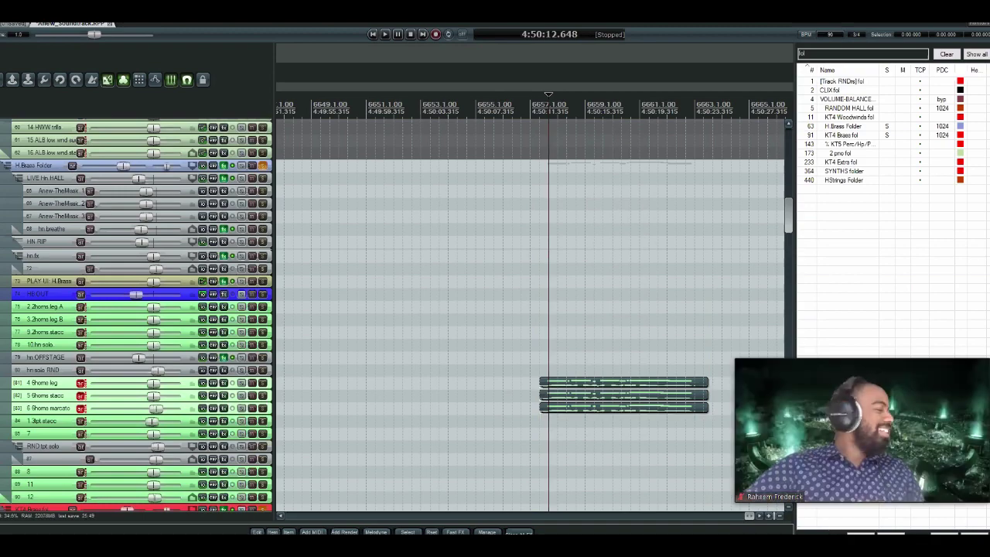
- Open the recorded horn items in the MIDI editor and move its window clear of them
key("ctrl+alt+e")
scroll(544, 267, "up", 5)
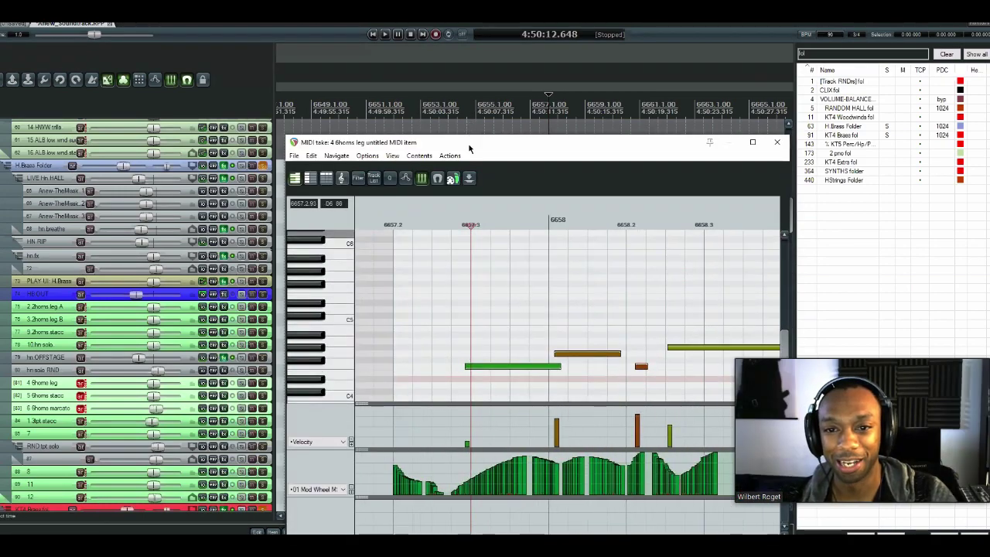
left_click_drag(466, 147, 855, 103)
scroll(568, 232, "right", 3)
scroll(437, 293, "down", 2)
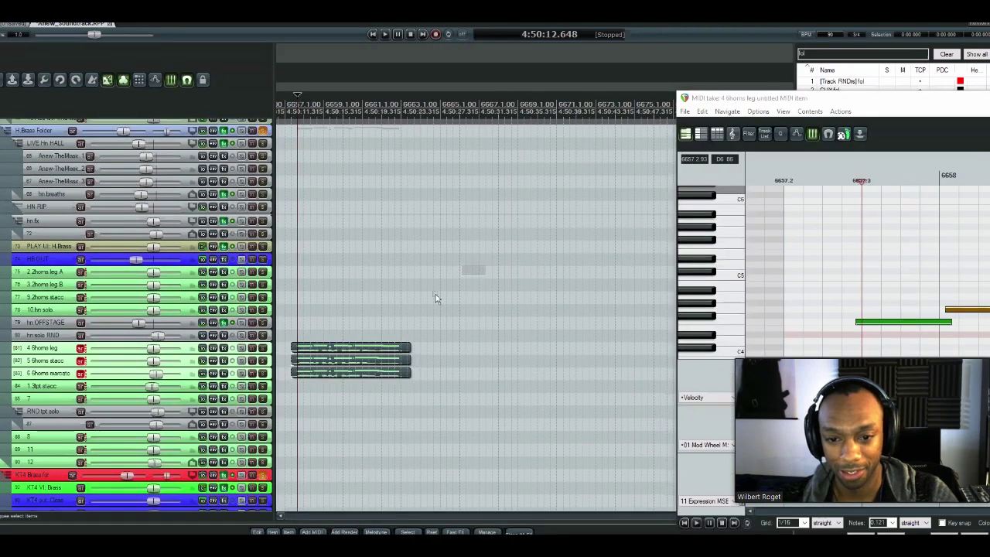
- Trim the ends of the three horn items slightly, deselect the 6horns leg item, and reposition the MIDI editor window
left_click_drag(408, 366, 407, 365)
left_click(371, 349, "ctrl")
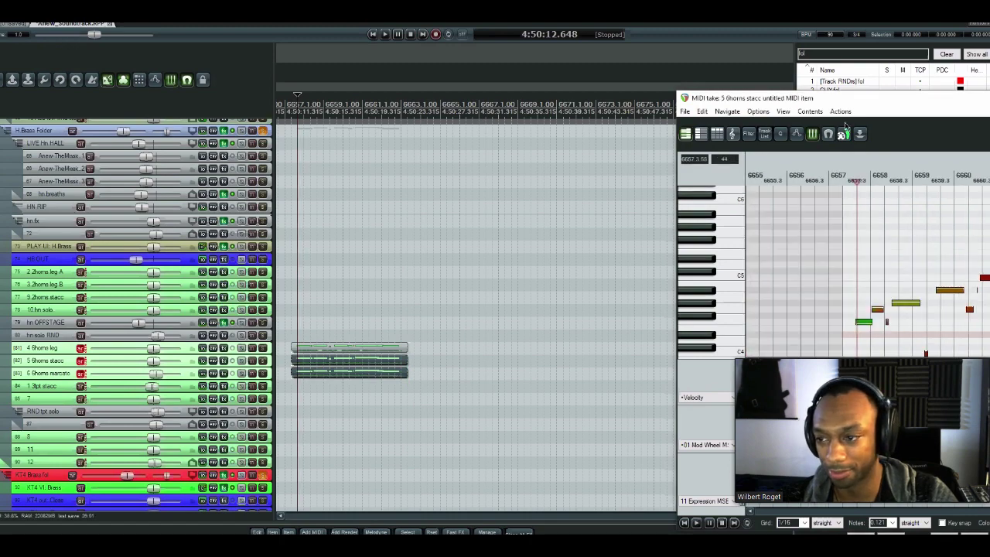
double_click(875, 105)
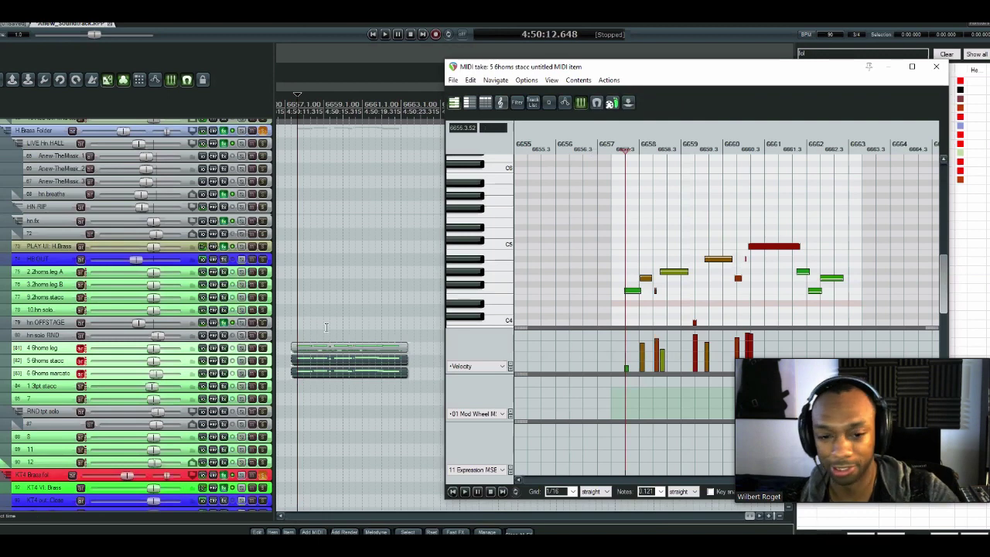
- Select the 6horns leg item, and select the stacc, marcato and leg tracks one at a time, ending on 6horns leg
left_click(339, 348)
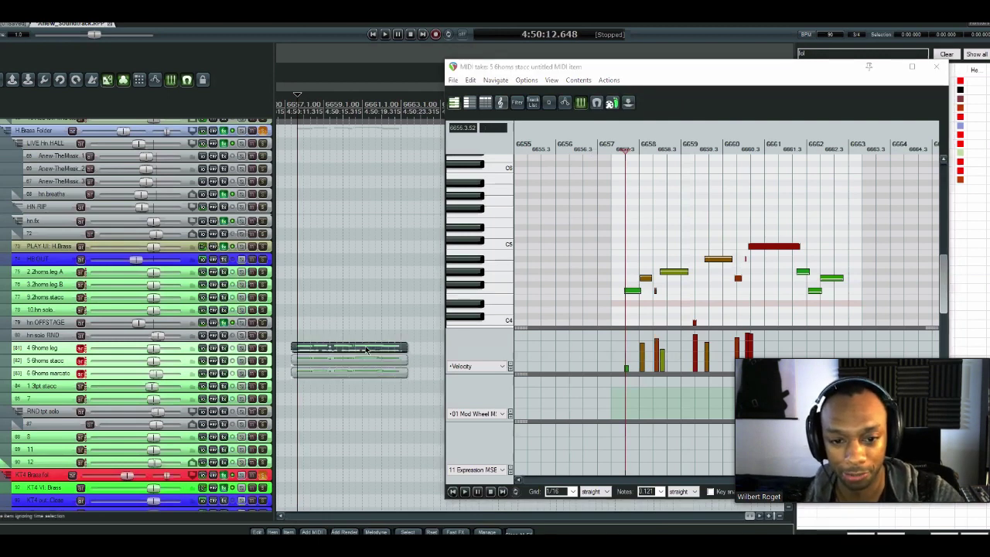
left_click(54, 361)
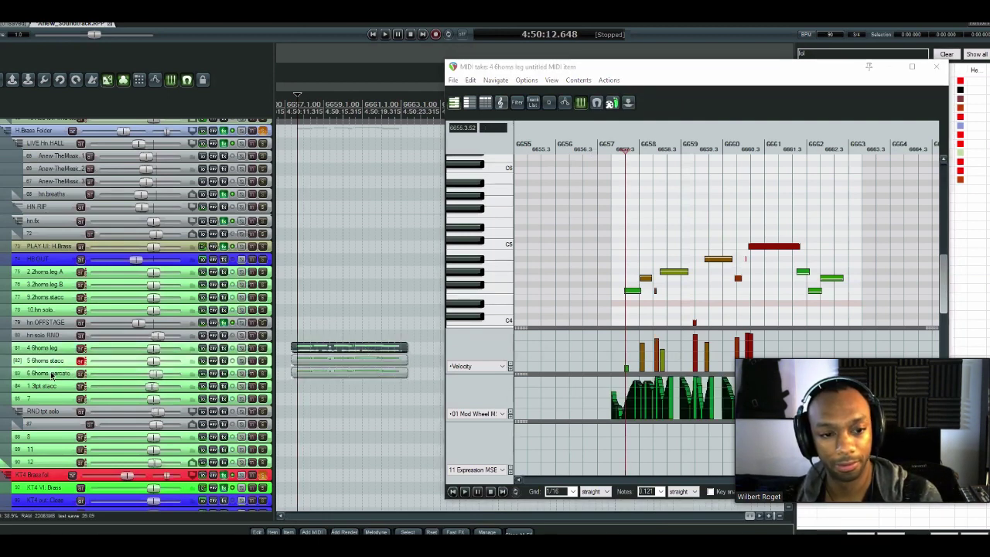
left_click(53, 373)
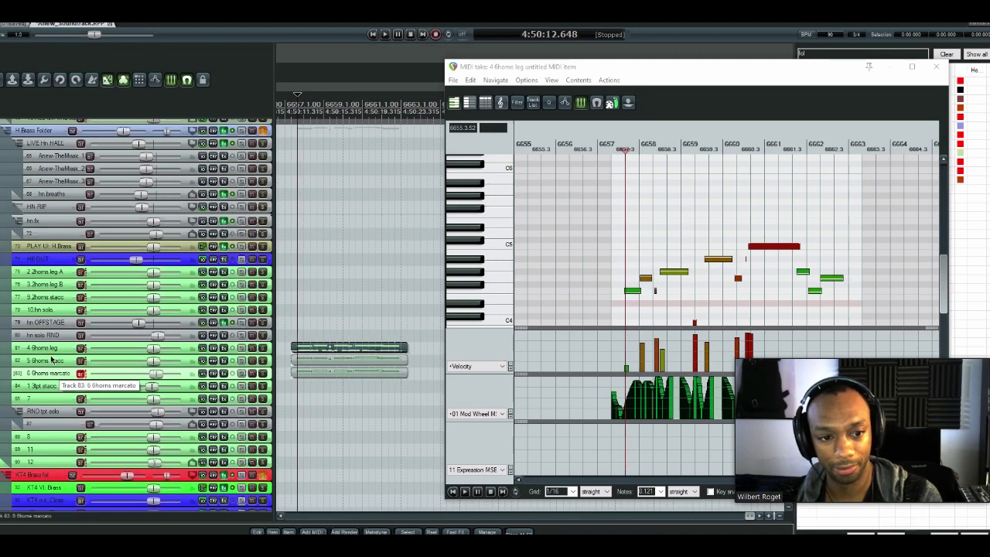
left_click(53, 350)
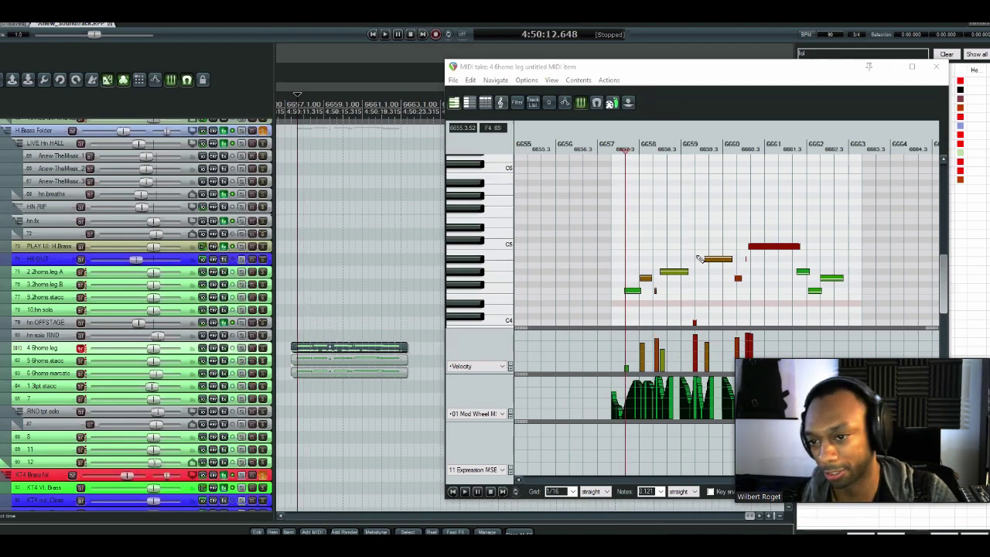
- Examine the notes and mod wheel data of the 6horns leg item in the MIDI editor through to its end
left_click_drag(697, 236, 705, 229)
scroll(698, 230, "down", 2)
scroll(762, 239, "up", 3)
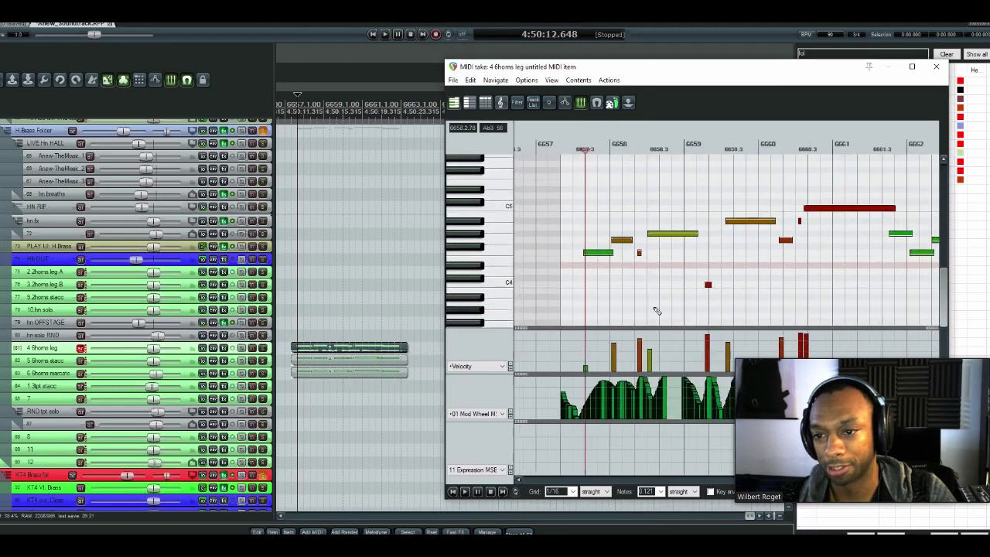
left_click_drag(657, 194, 847, 230)
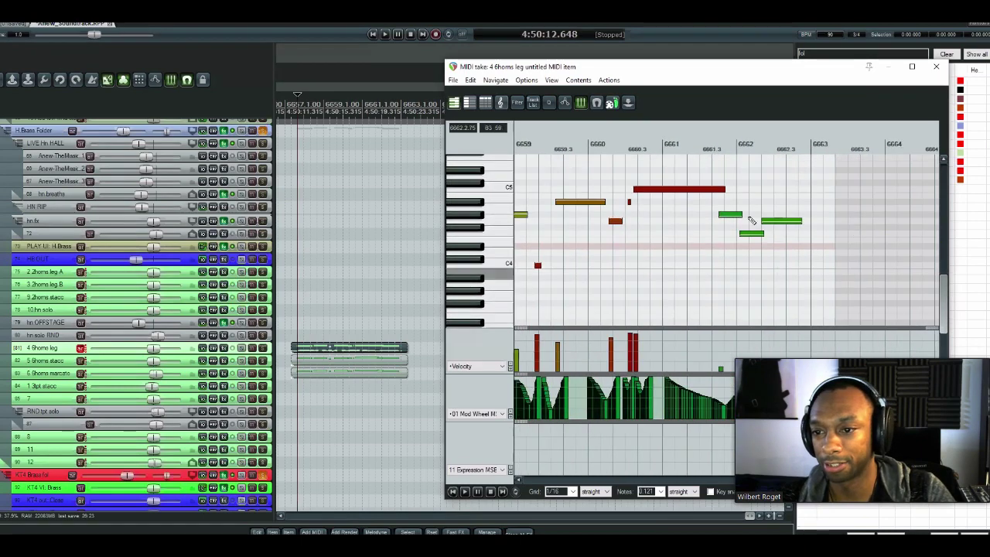
scroll(773, 224, "left", 6)
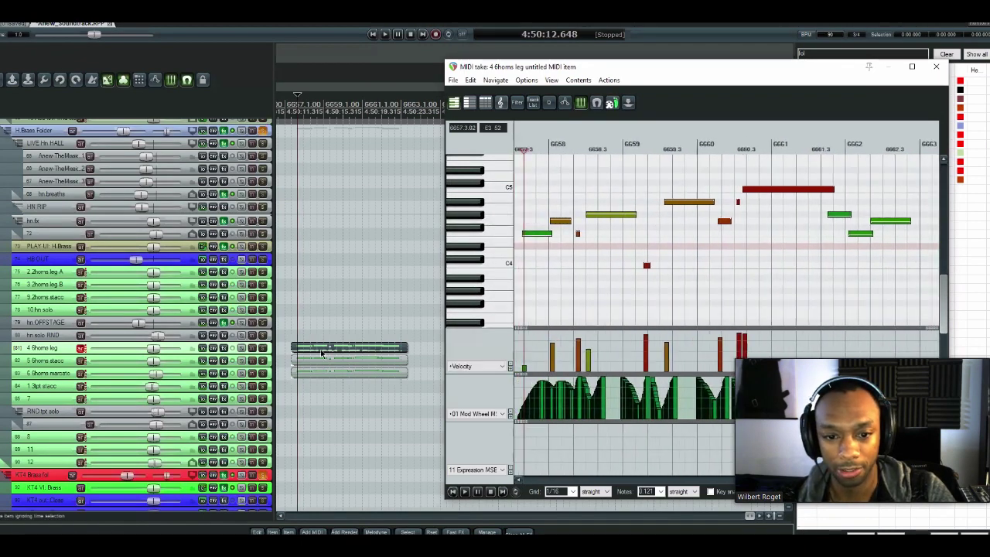
- Bring the 6horns marcato item up in the MIDI editor and select all three horn items together
left_click(315, 374)
left_click(315, 374)
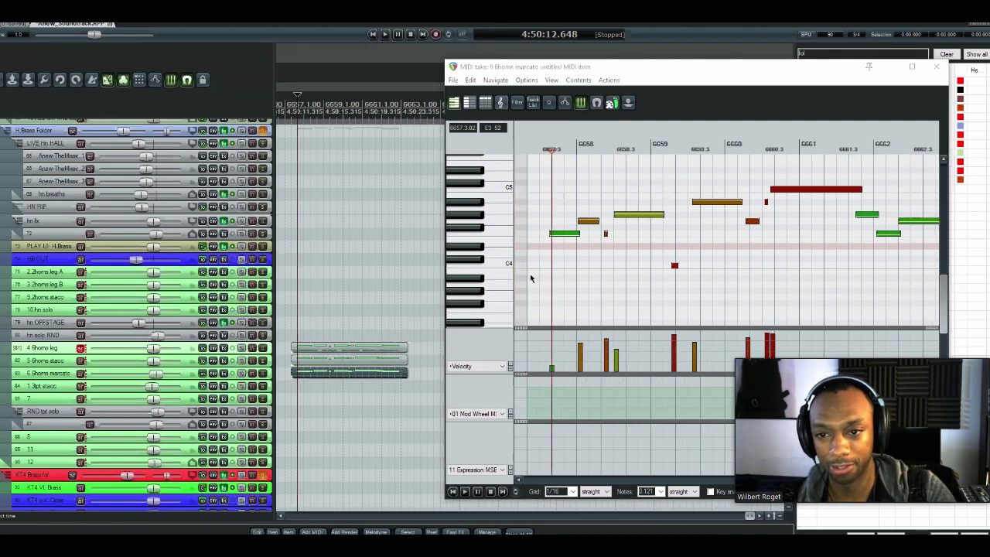
left_click(291, 323)
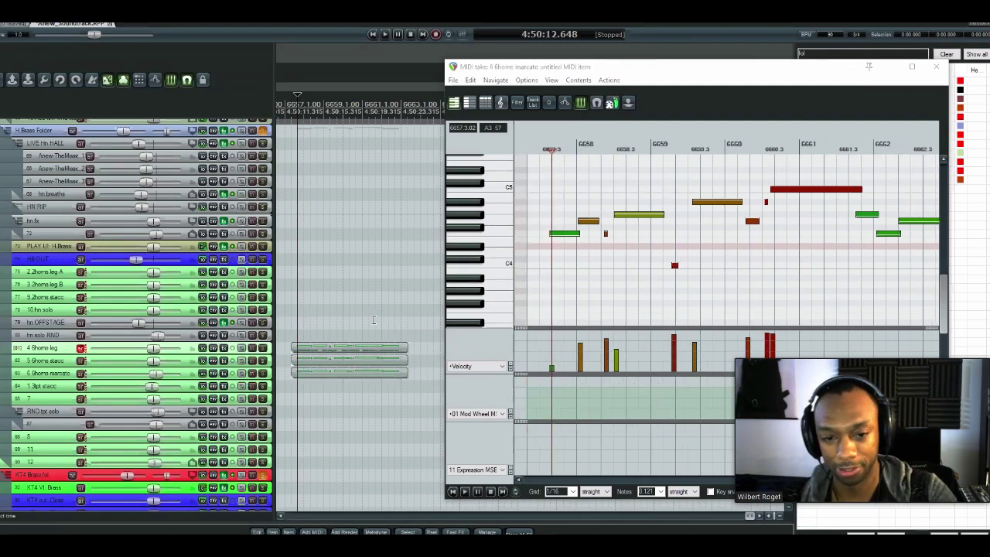
mouse_move(410, 293)
left_mouse_down()
mouse_move(375, 408)
mouse_move(292, 408)
left_mouse_up()
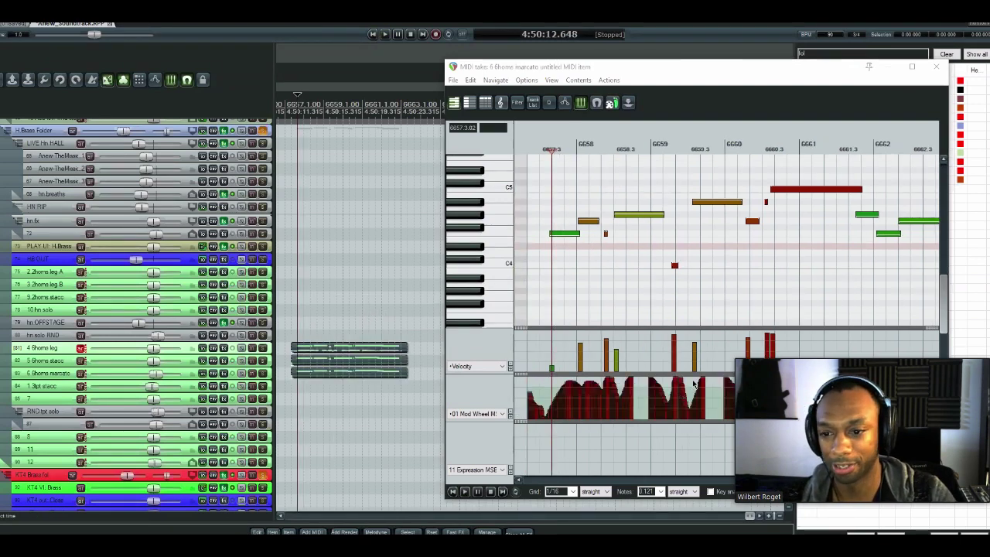
- Transpose all notes of the three horn items down two semitones, and play the phrase to check the pitch
scroll(693, 384, "down", 5)
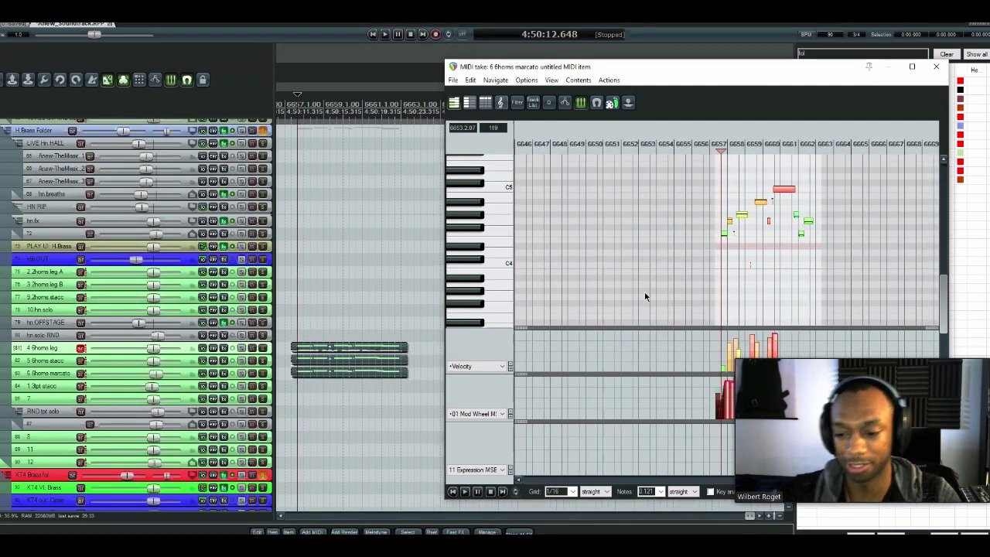
key("Down")
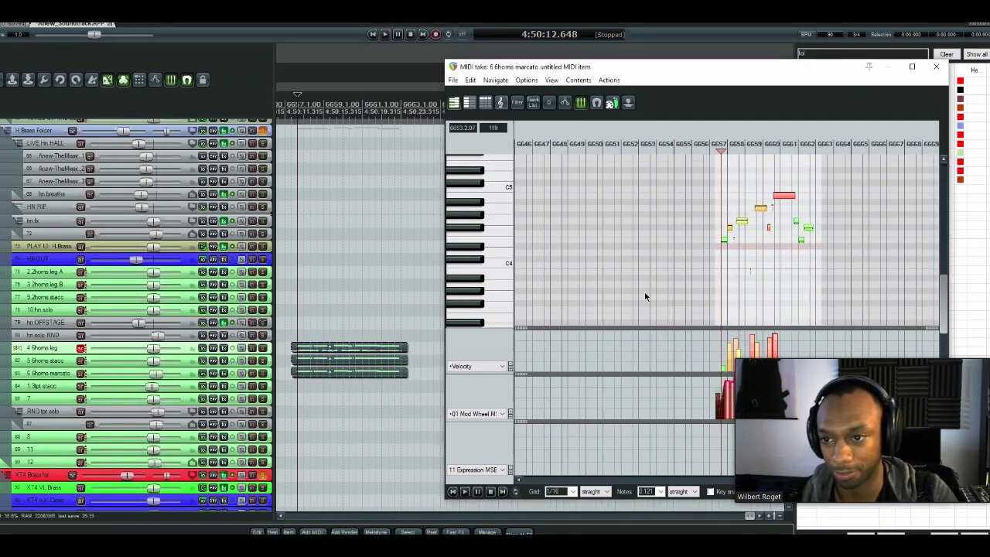
key("space")
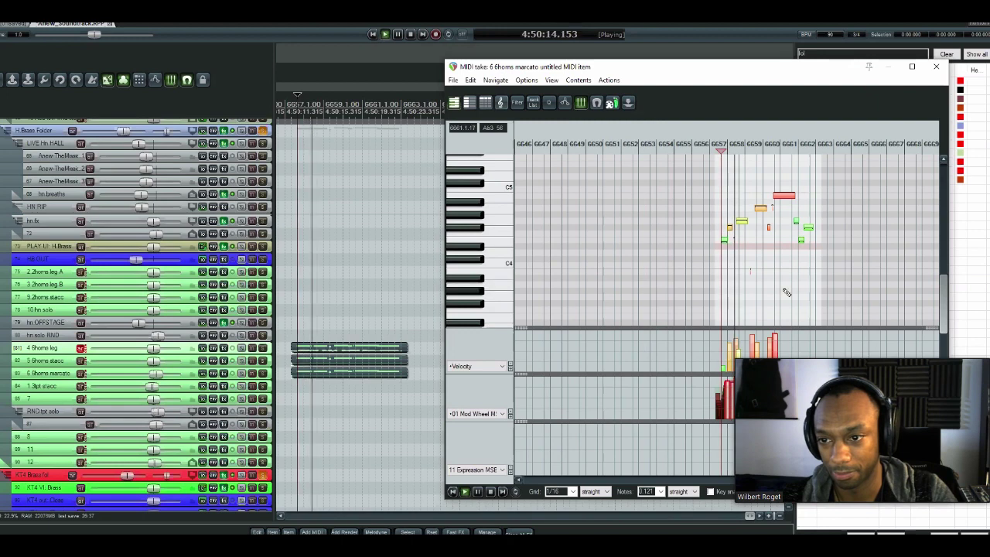
key("space")
key("Down")
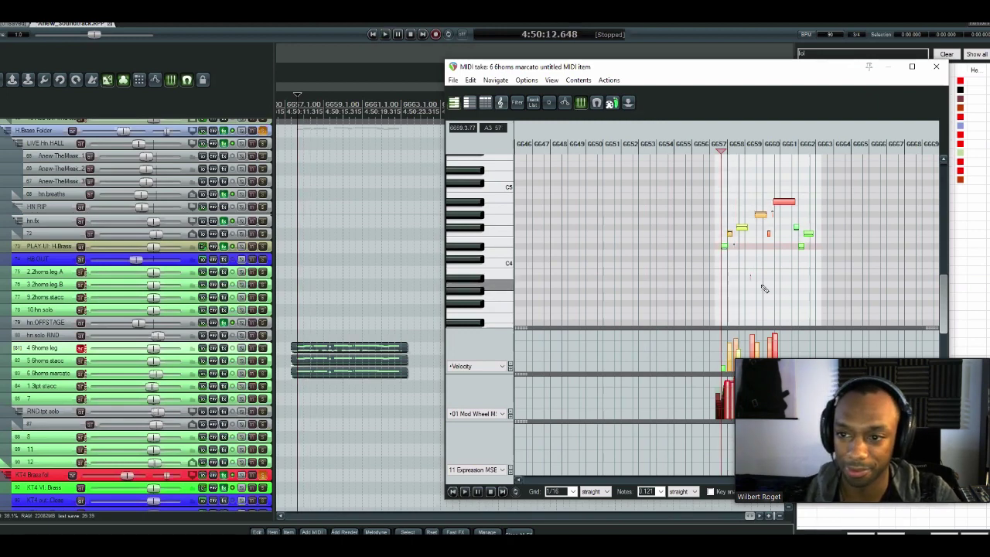
key("space")
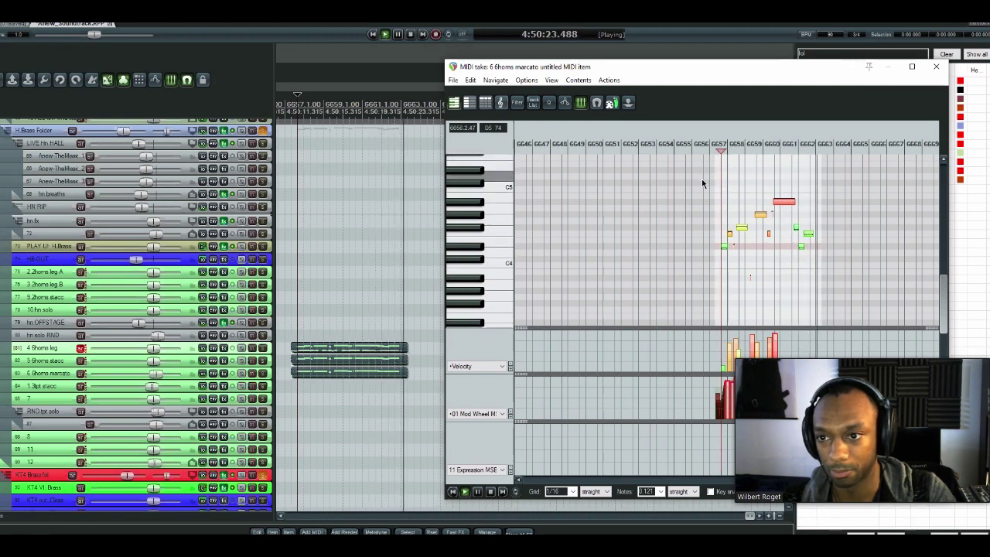
key("space")
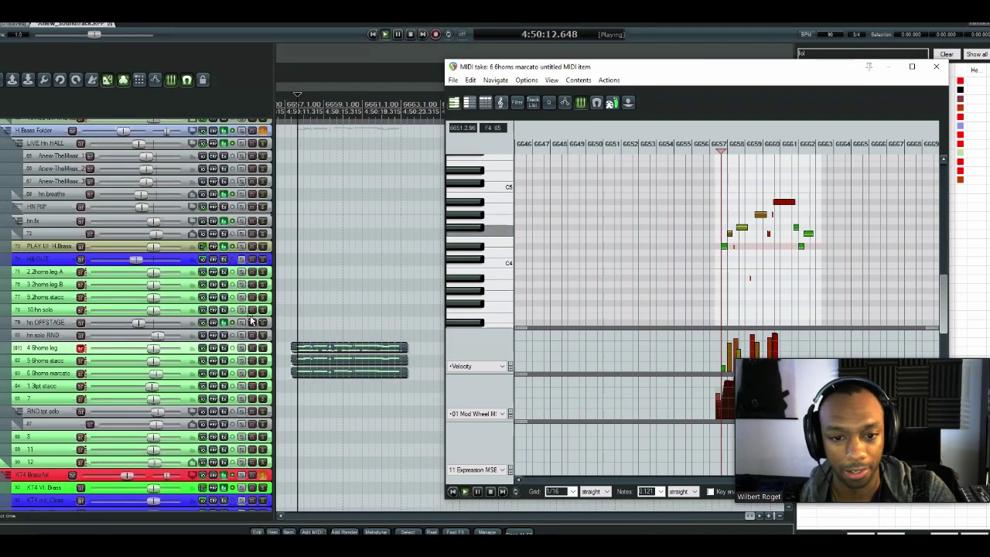
- In the 6horns marcato item, select and mute the three very short notes
scroll(363, 257, "left", 4)
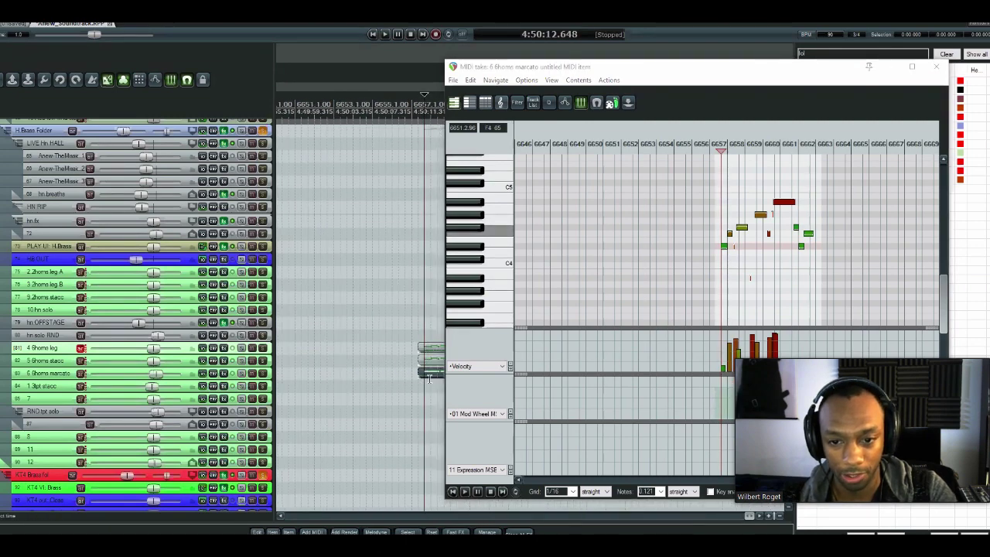
scroll(734, 255, "up", 5)
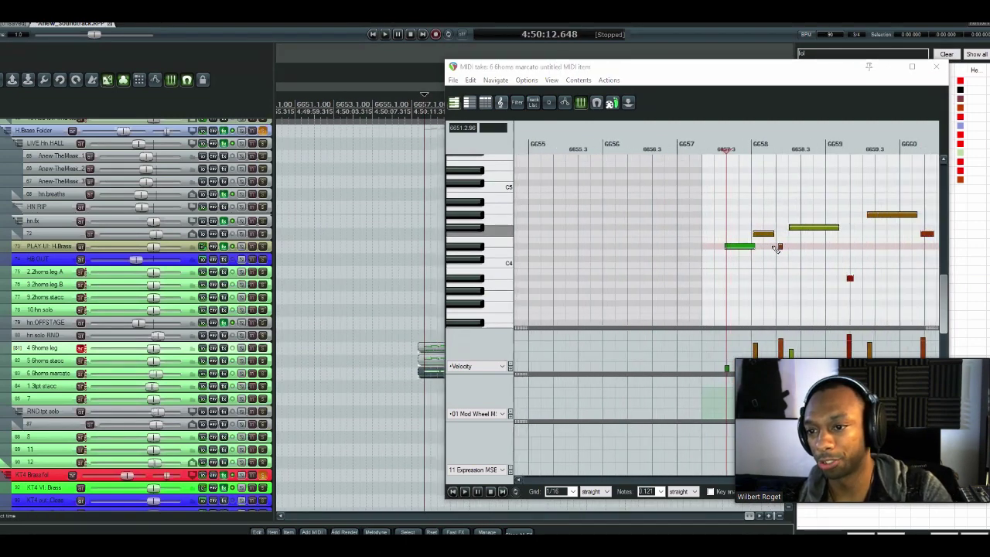
left_click_drag(774, 246, 896, 322)
scroll(848, 276, "right", 3)
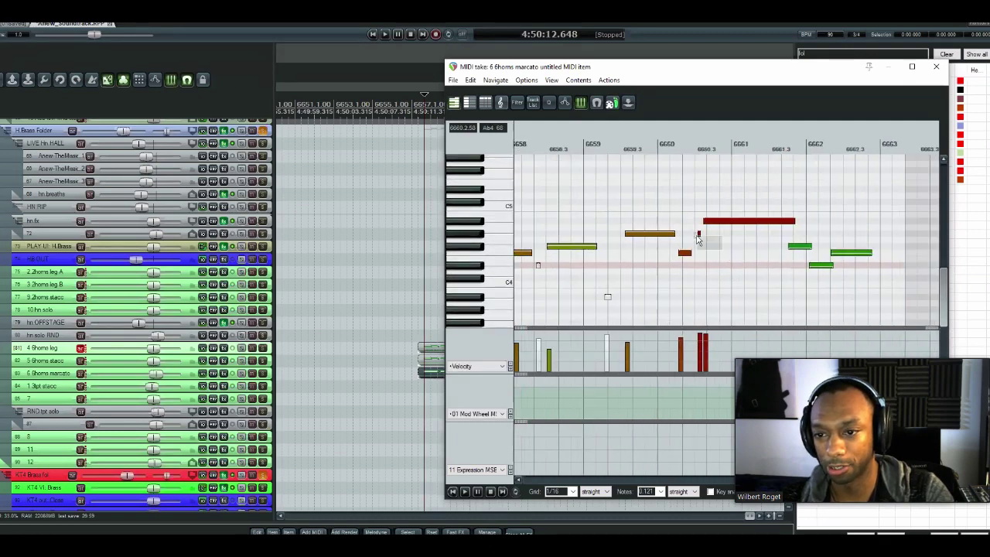
- In the 6horns stacc item, select and mute the longer notes, including the last three, keeping the three very short notes active
left_click(432, 358)
mouse_move(645, 228)
left_mouse_down()
mouse_move(658, 240)
mouse_move(608, 289)
left_mouse_up()
mouse_move(706, 264)
left_mouse_down()
mouse_move(732, 226)
mouse_move(811, 188)
mouse_move(682, 256)
mouse_move(681, 239)
left_mouse_up()
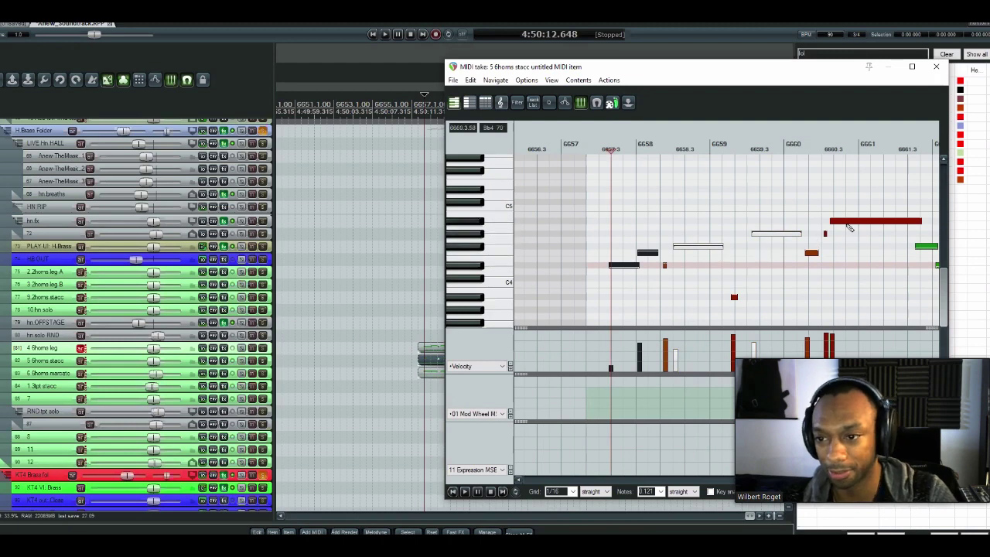
left_click(833, 248)
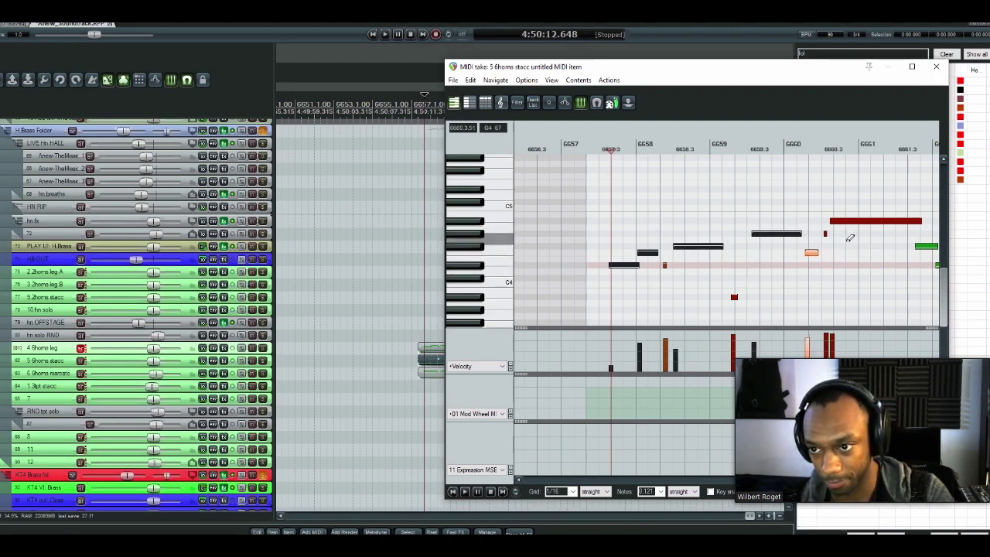
left_click_drag(846, 230, 672, 198)
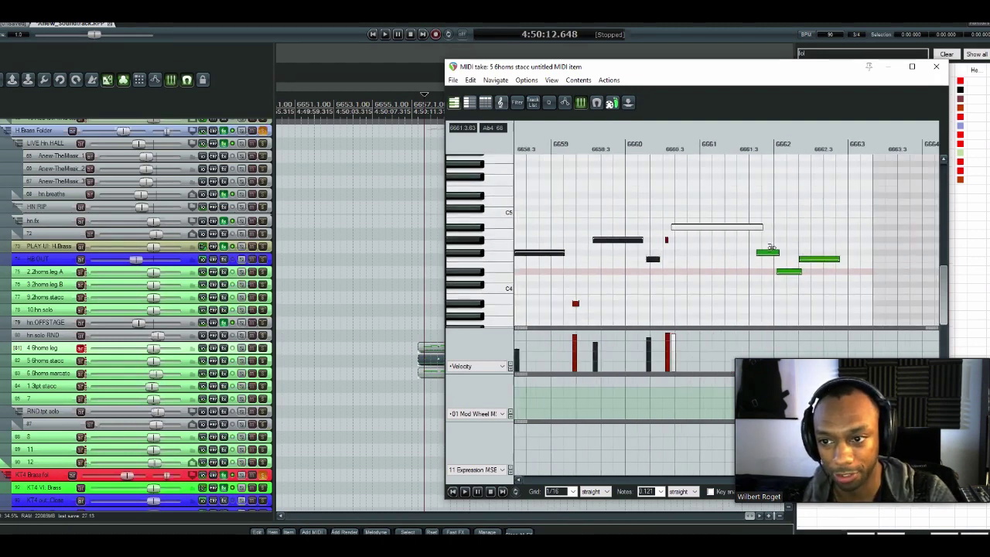
left_click_drag(772, 249, 857, 307)
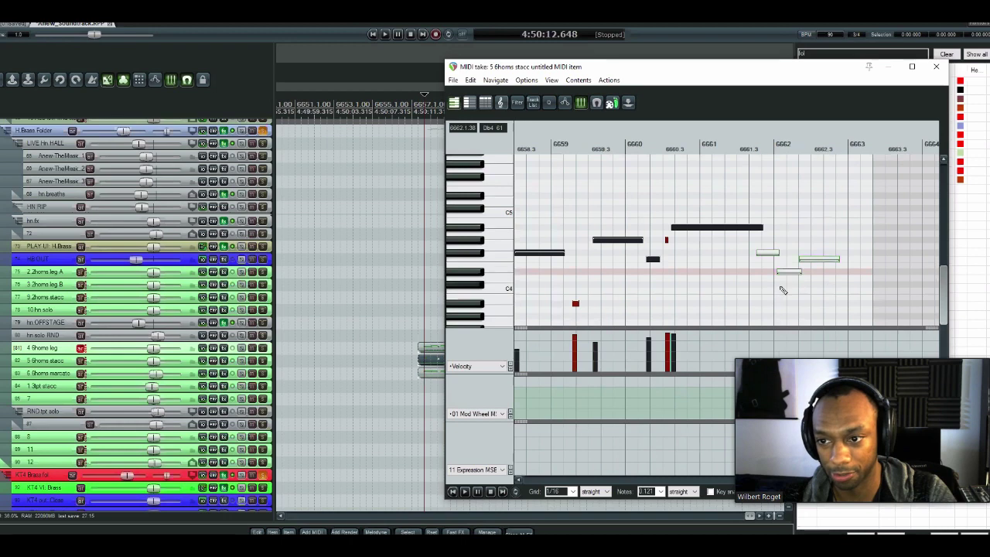
- In the 6horns marcato item, select and mute the last three notes, and play the layered phrase from its start
double_click(429, 371)
left_click_drag(845, 246, 846, 309)
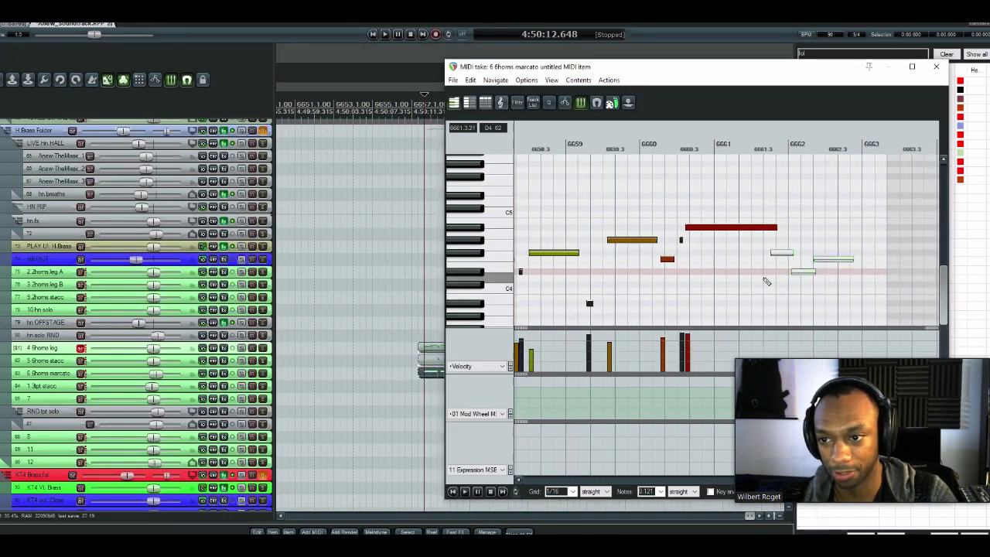
left_click(416, 304)
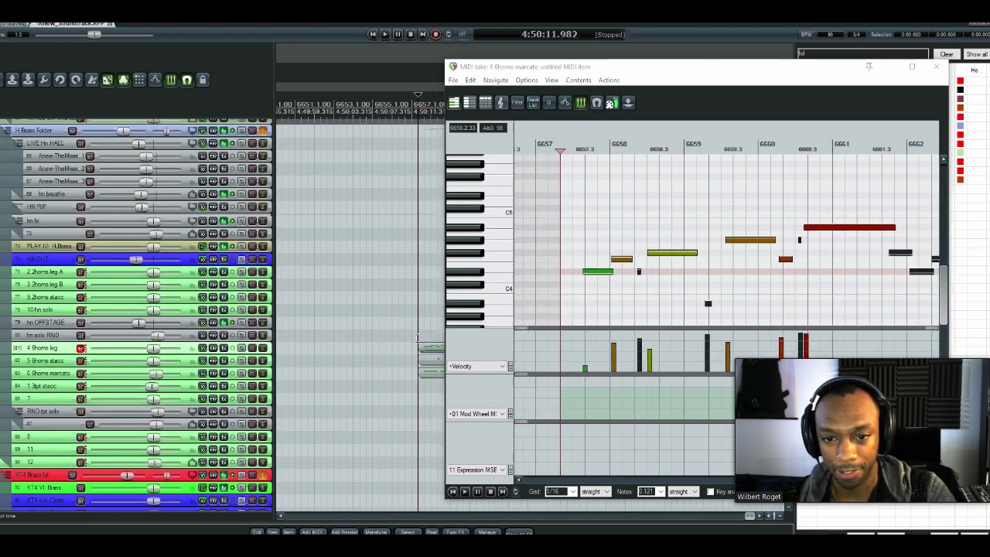
key("space")
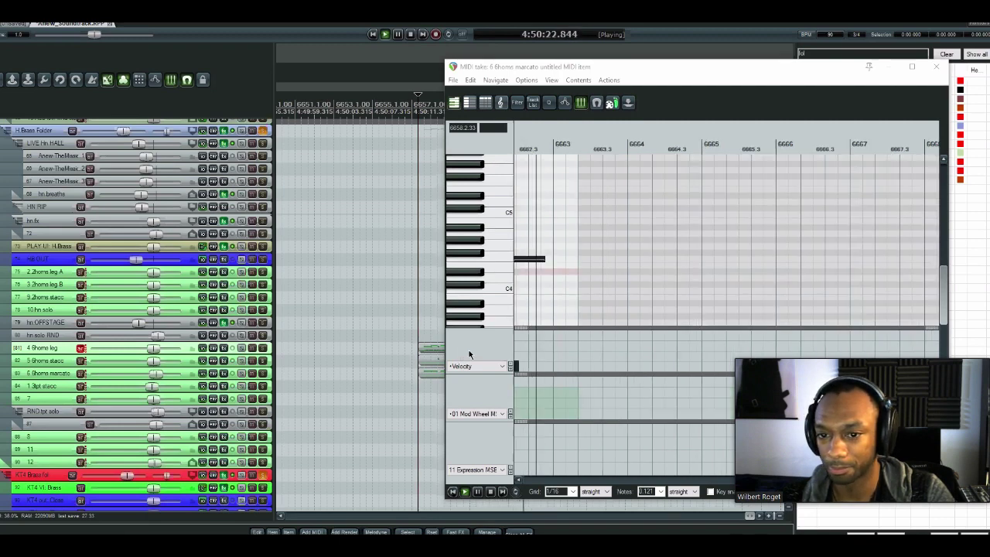
- Bring the 6horns leg item up in the MIDI editor and replay the horn phrase from its start
left_click(426, 347)
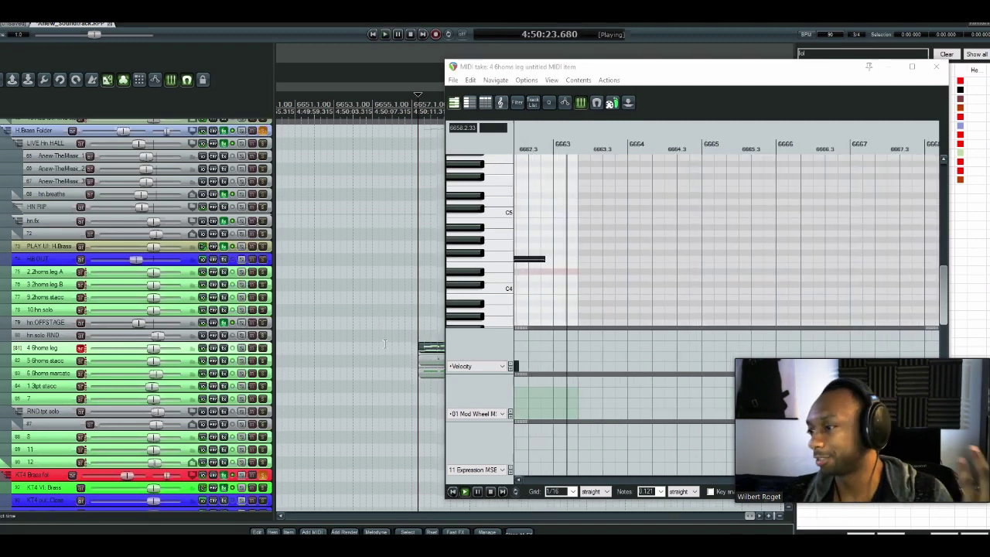
key("space")
key("space")
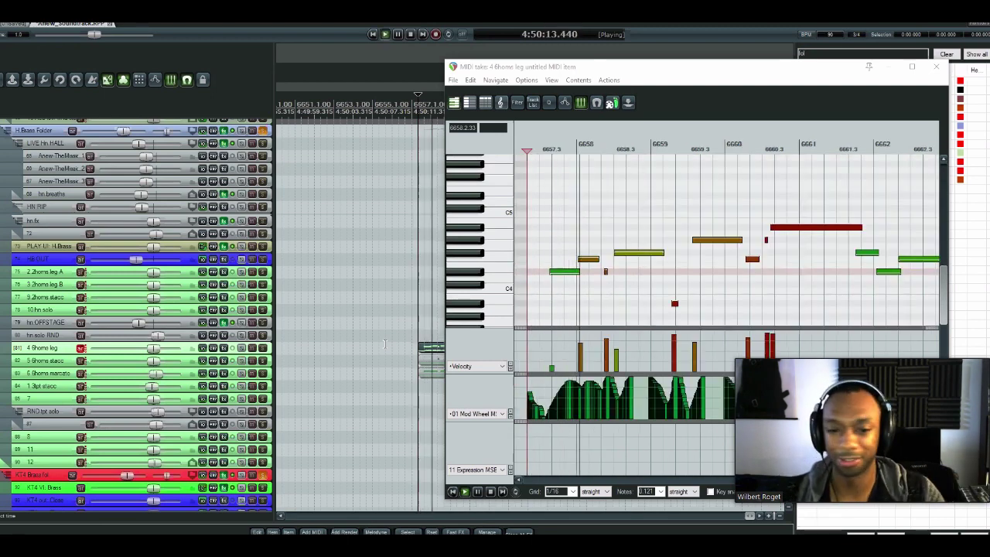
key("space")
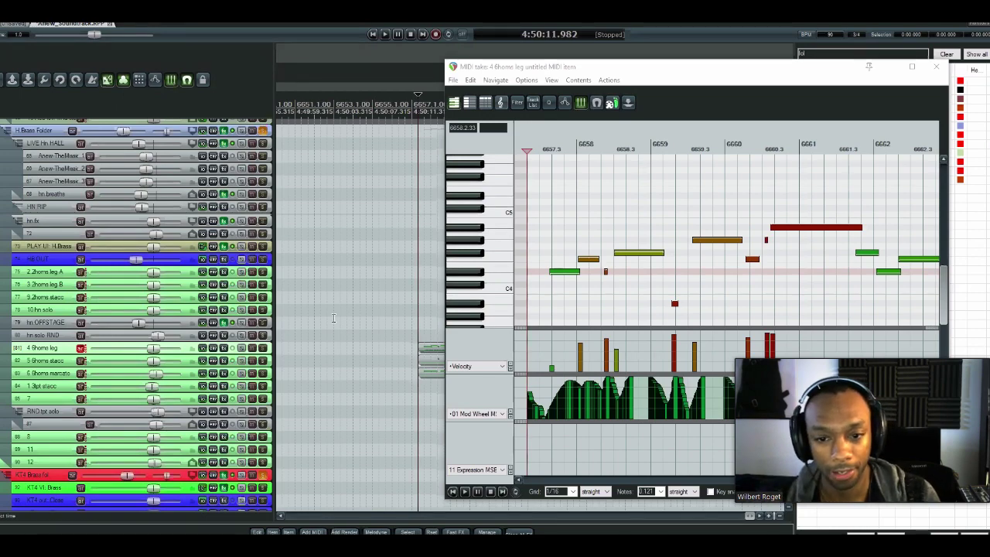
- Delete the three recorded items on the 6horns leg, stacc and marcato tracks
scroll(389, 287, "down", 2)
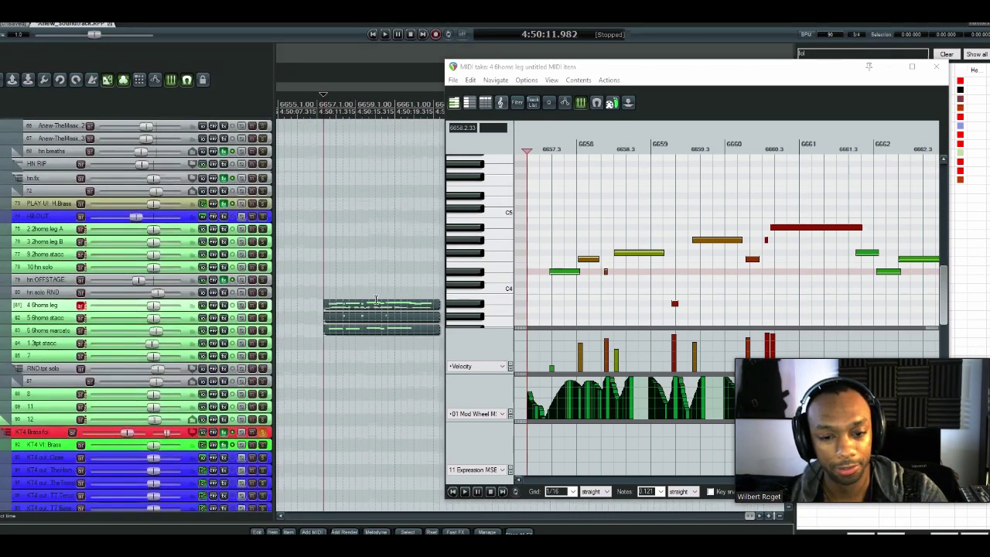
left_click(334, 330)
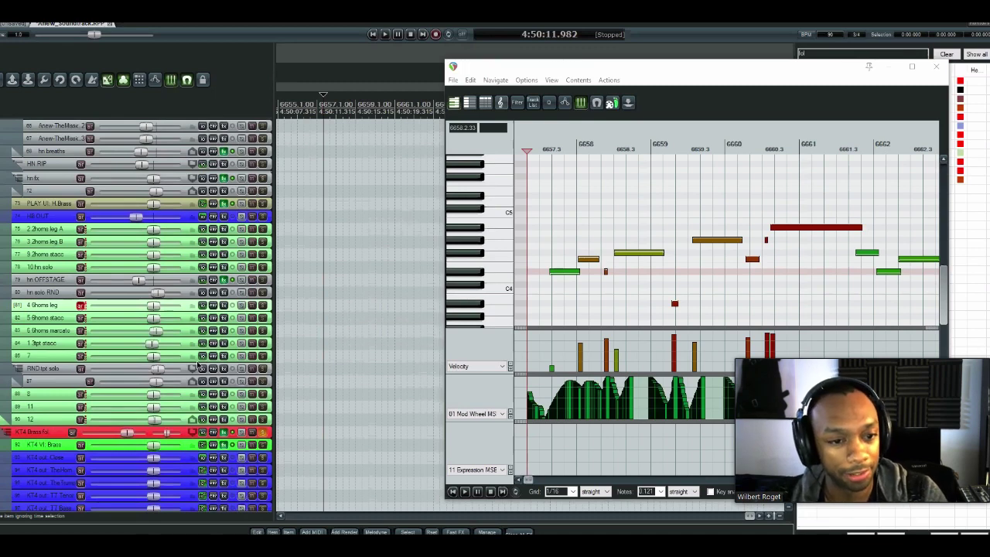
key("Delete")
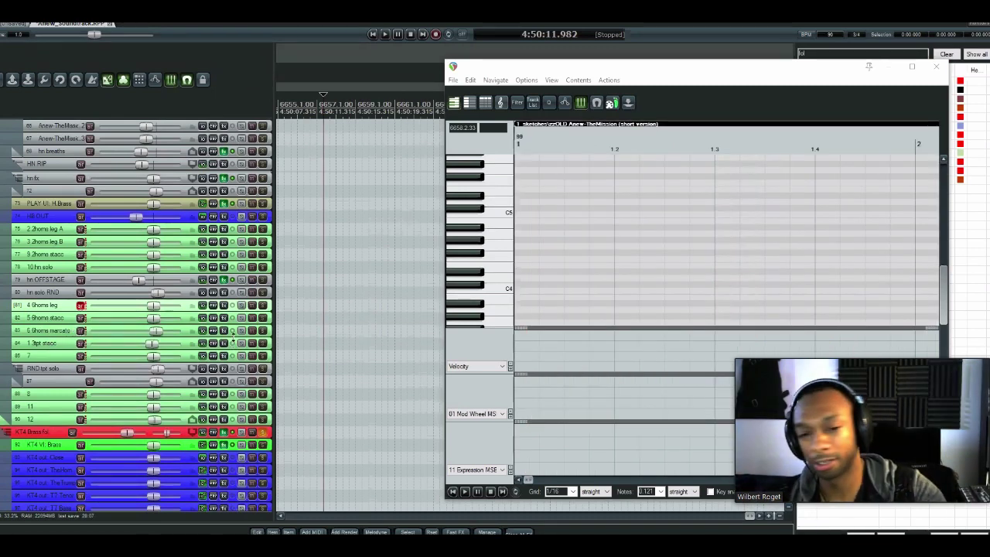
- Move the MIDI editor window clear of the arrangement and select the 11 TheTrumpet track for recording
scroll(352, 247, "down", 5)
scroll(357, 237, "down", 10)
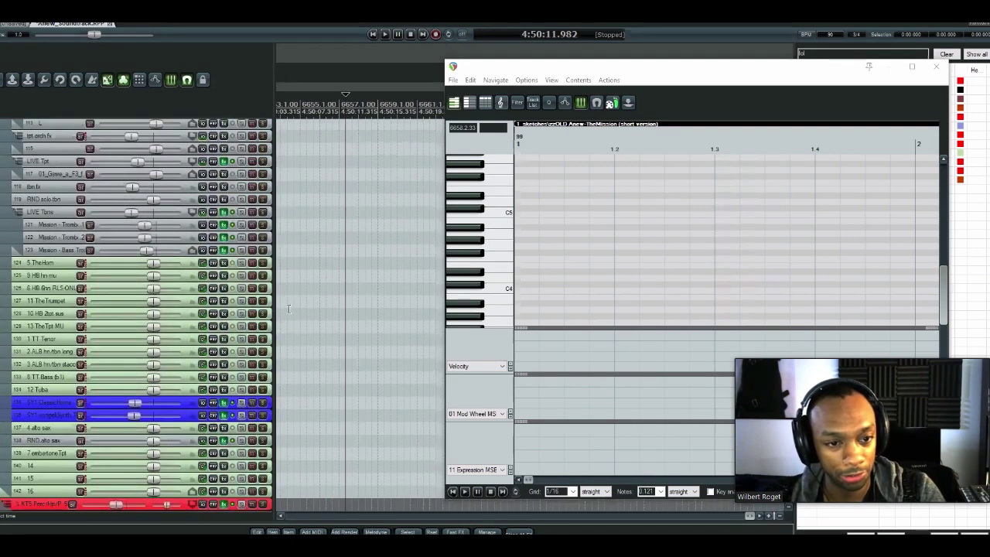
left_click(526, 71)
left_click_drag(538, 78, 988, 284)
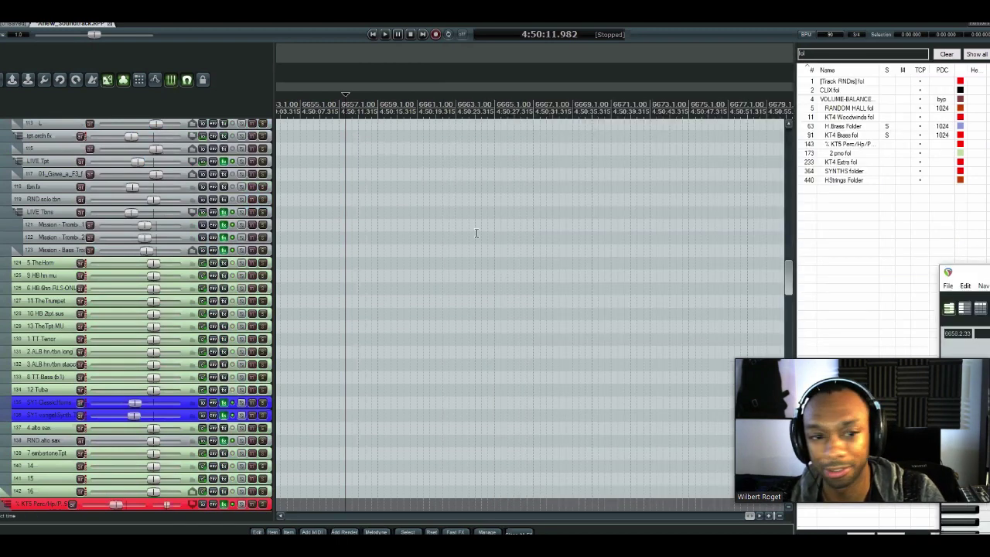
left_click(452, 289)
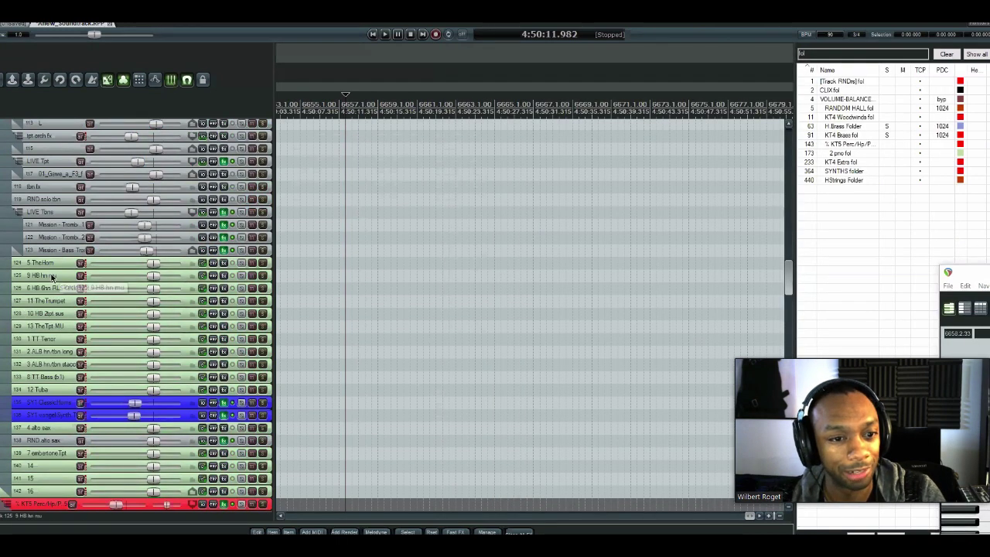
left_click(55, 302)
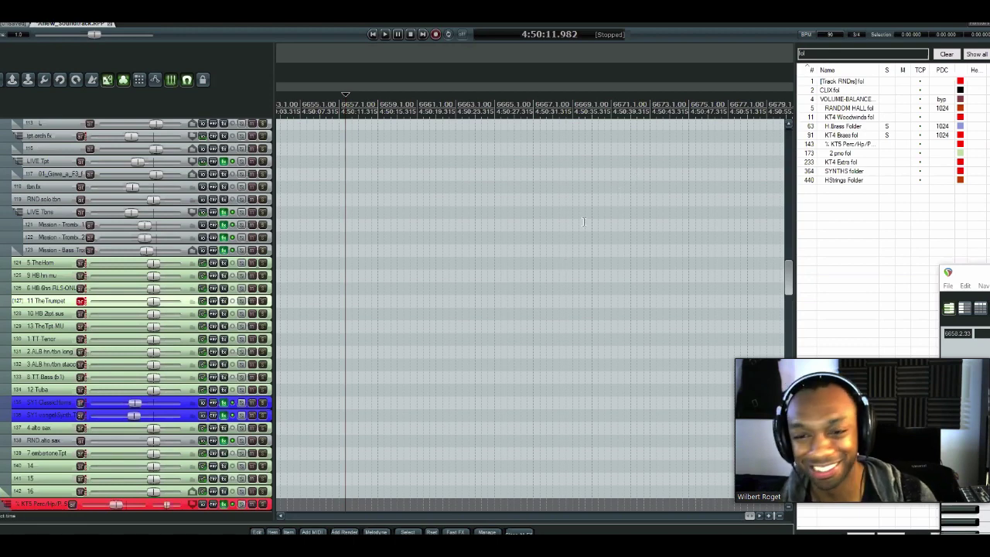
left_click_drag(599, 229, 510, 297)
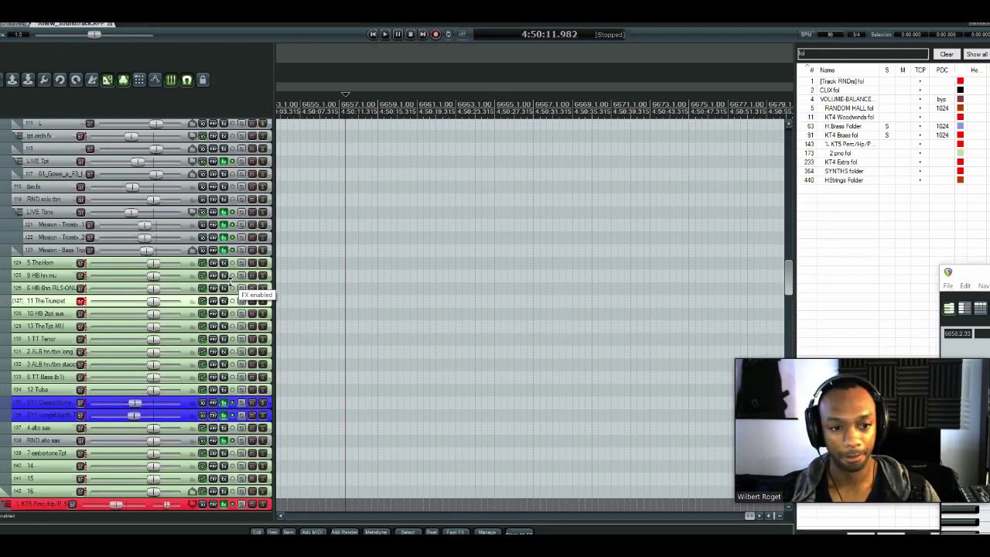
- Try soloing the KT4 aux DRY trumpet track (track 100) with its effects bypassed
scroll(363, 358, "up", 8)
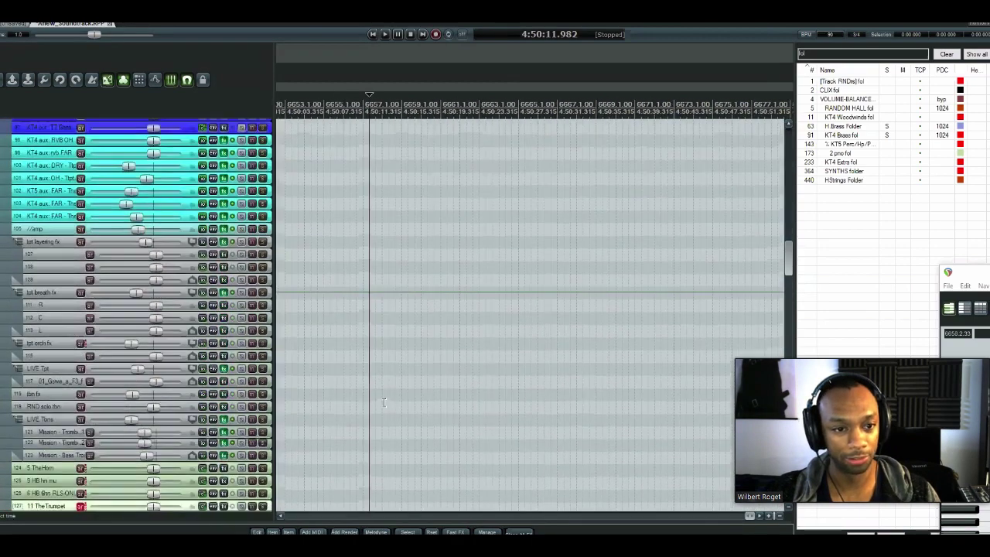
scroll(375, 347, "down", 1)
scroll(376, 348, "up", 2)
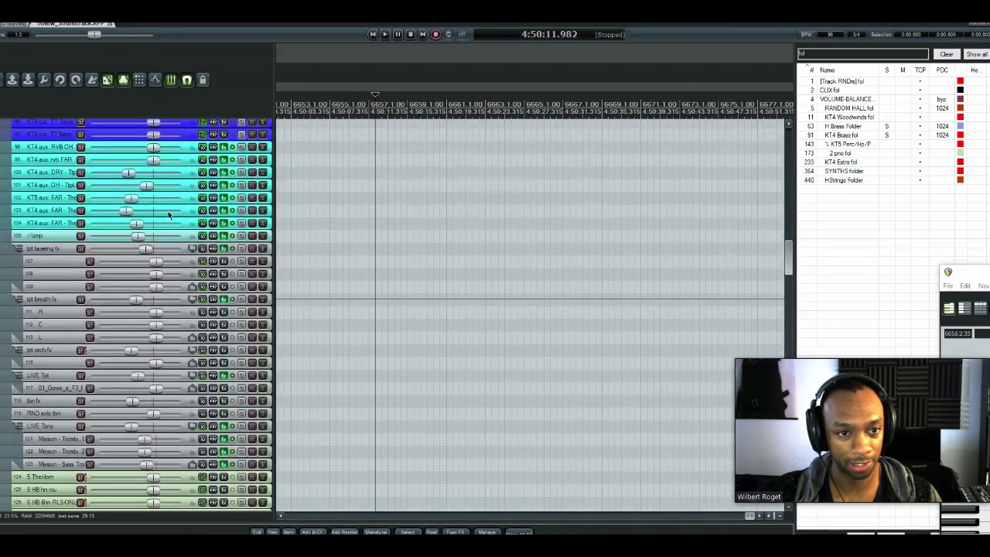
left_click(263, 171)
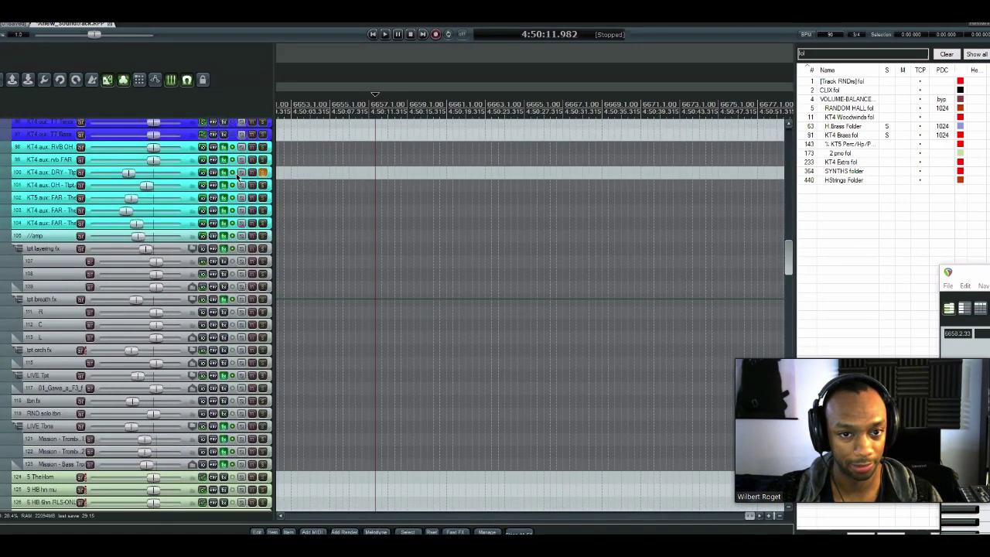
left_click(223, 171)
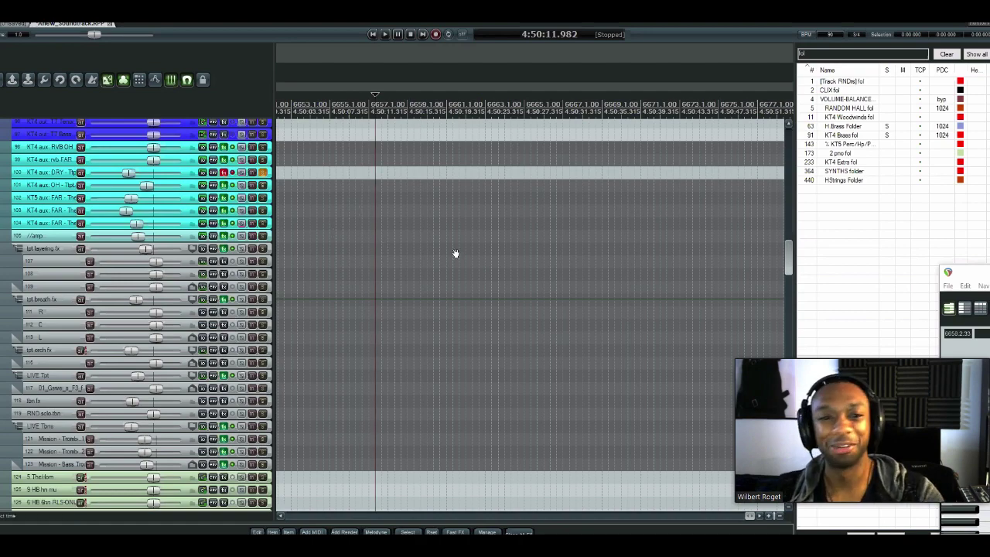
scroll(456, 252, "down", 3)
scroll(466, 204, "up", 4)
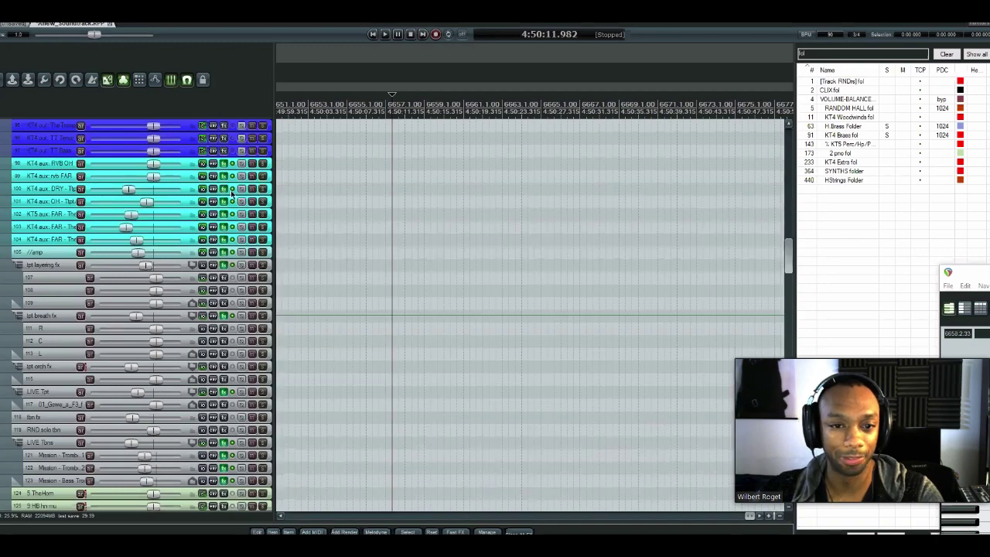
scroll(444, 197, "down", 5)
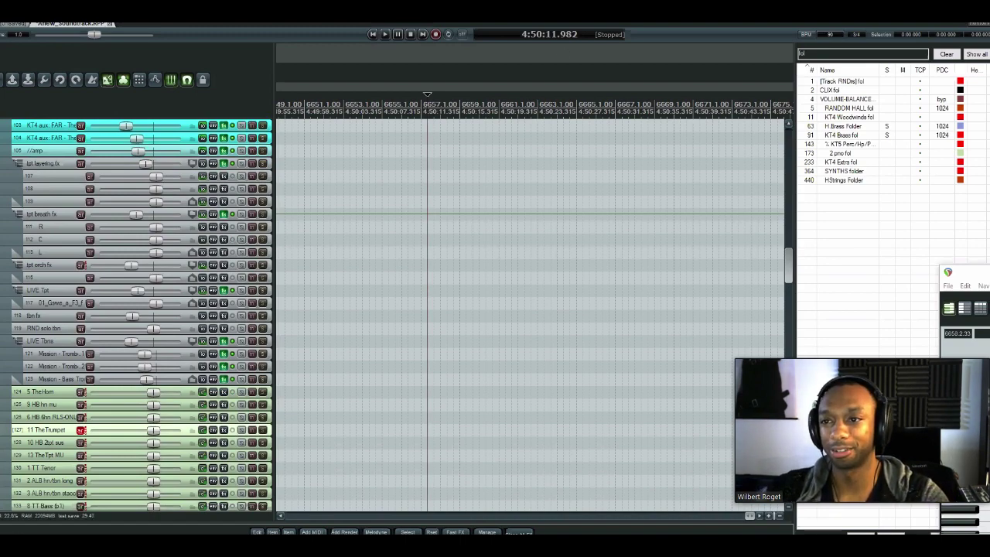
- Set the audio device's sample rate to 48000 Hz in the preferences
key("ctrl+p")
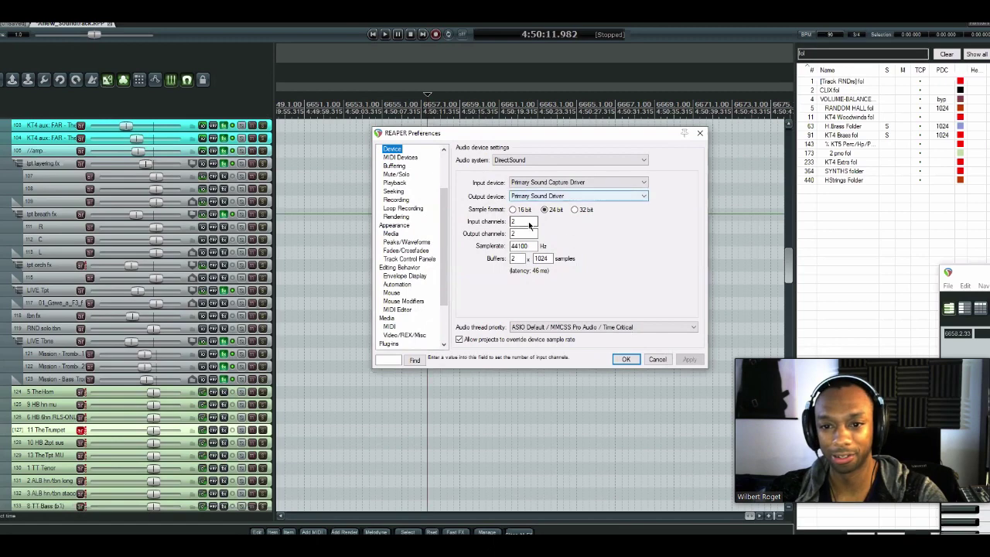
double_click(518, 246)
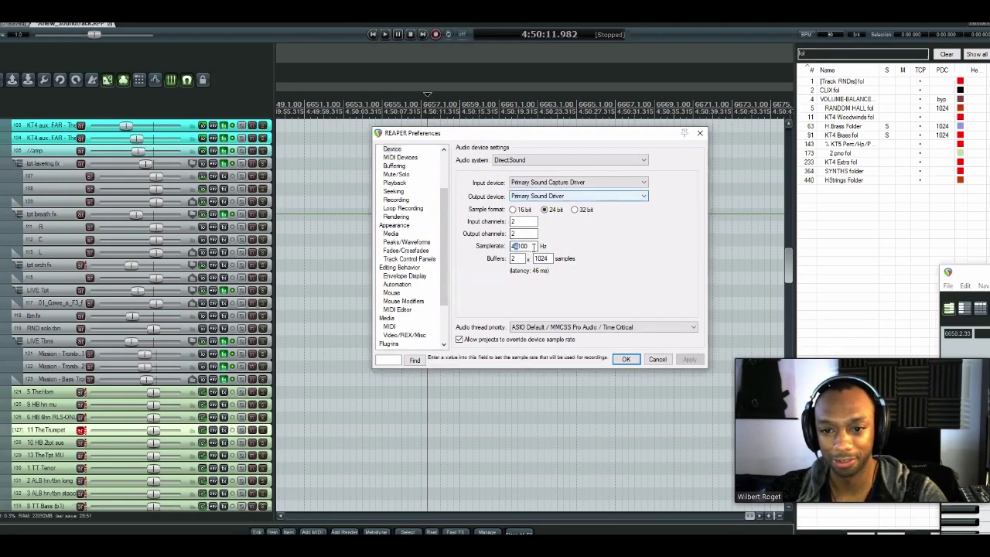
type("48000")
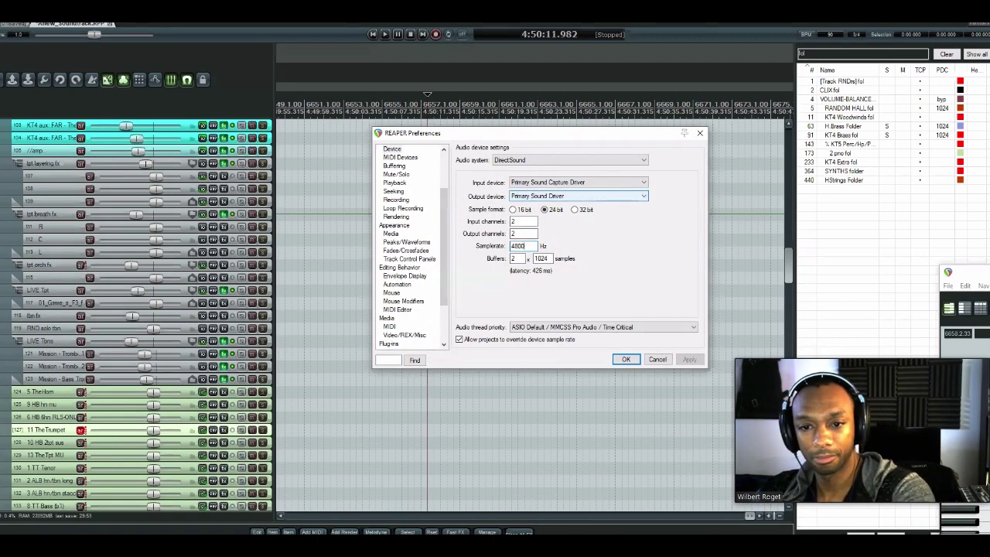
left_click(627, 359)
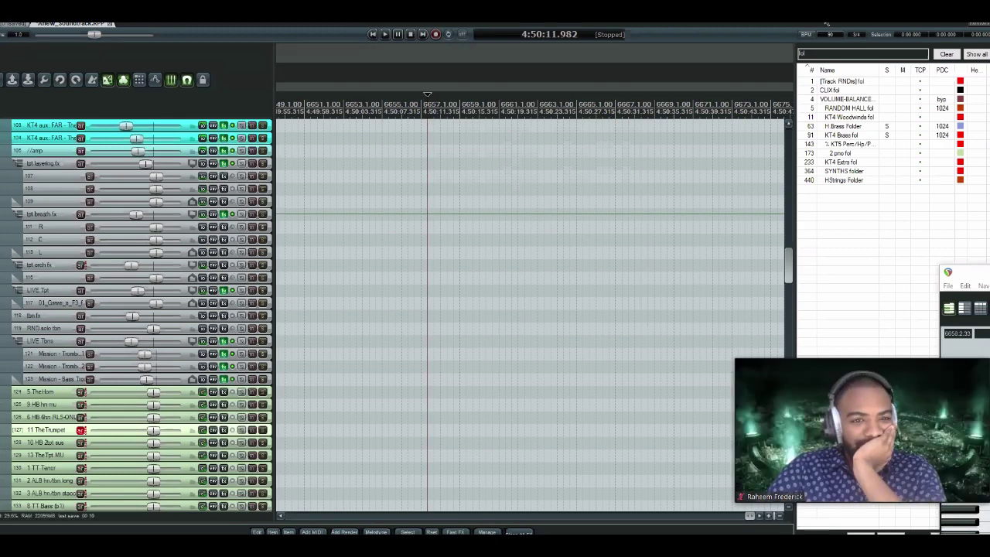
left_click_drag(713, 182, 648, 282)
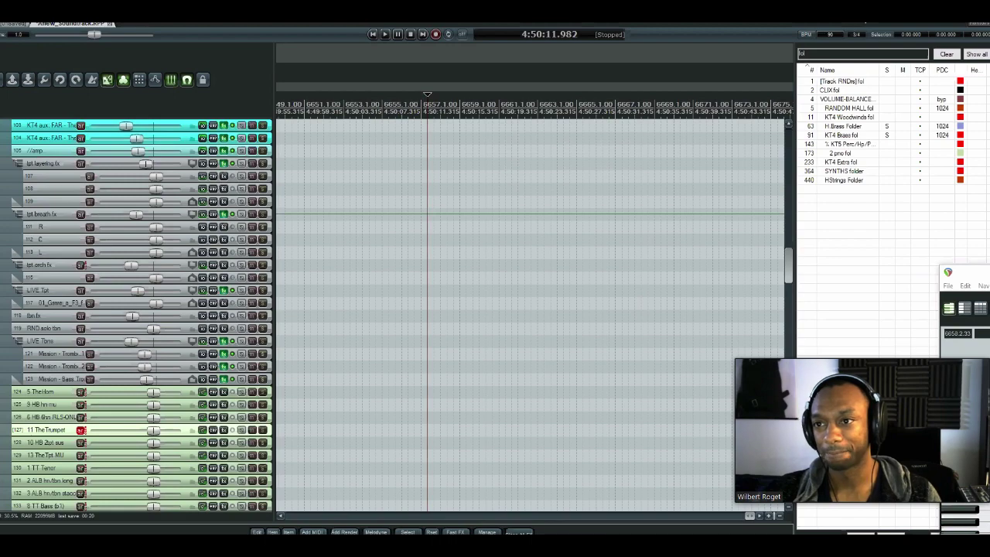
- Set the audio device's buffers to 2 x 2048 samples and its sample rate to 44100 Hz
key("ctrl+p")
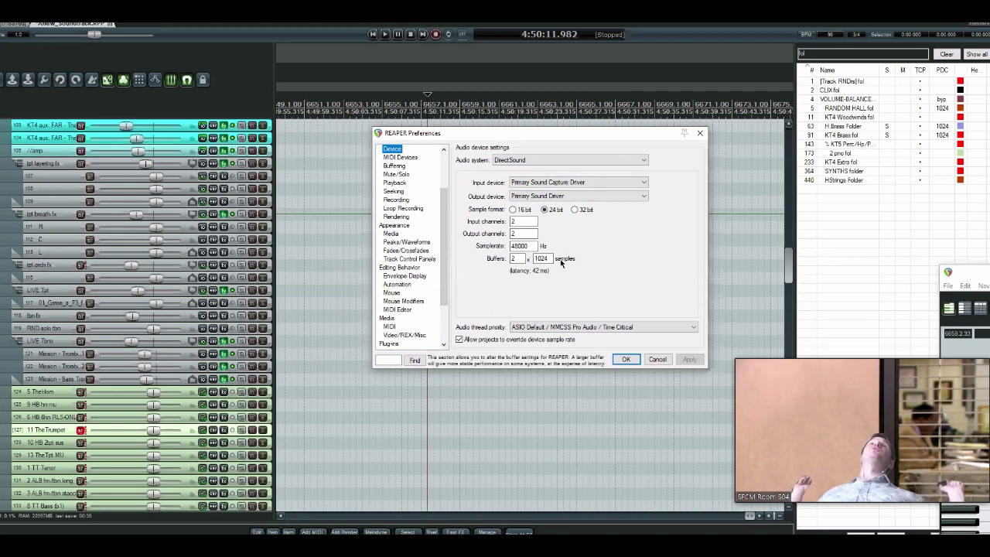
left_click(517, 258)
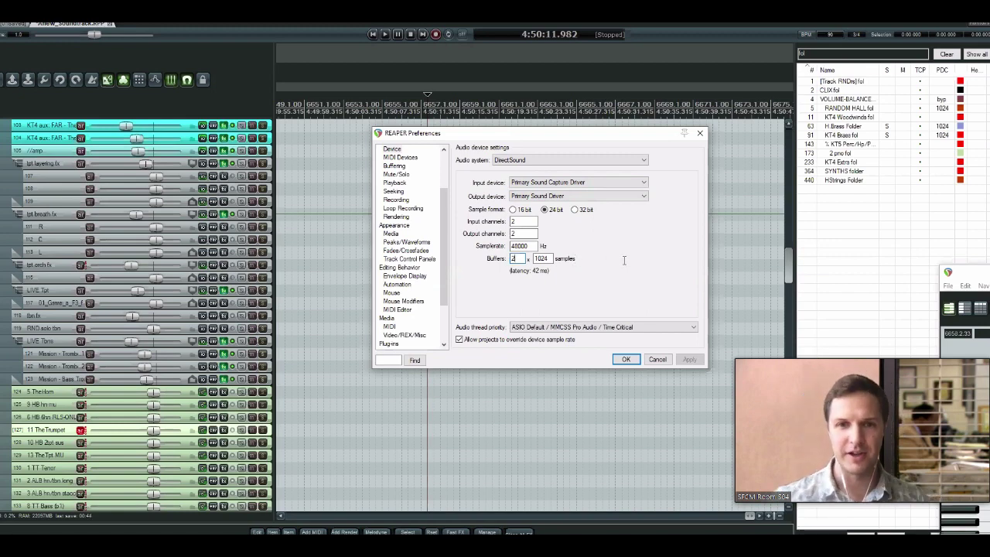
key("Tab")
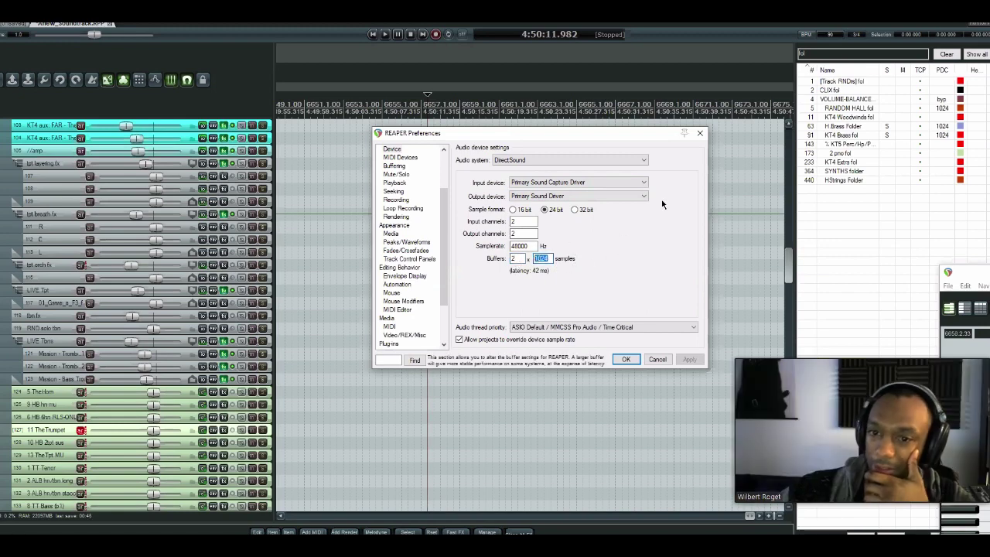
type("2048")
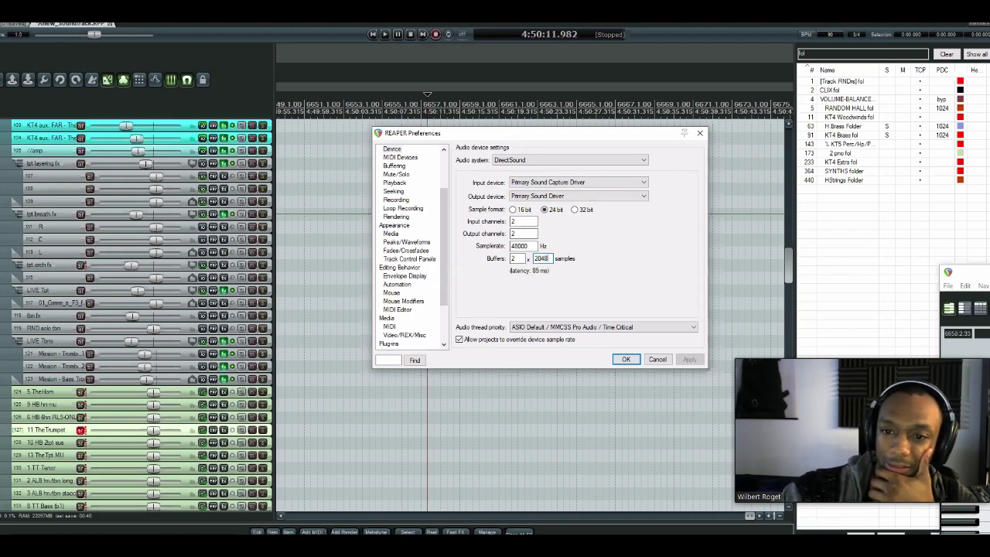
key("shift+Tab")
key("shift+Tab")
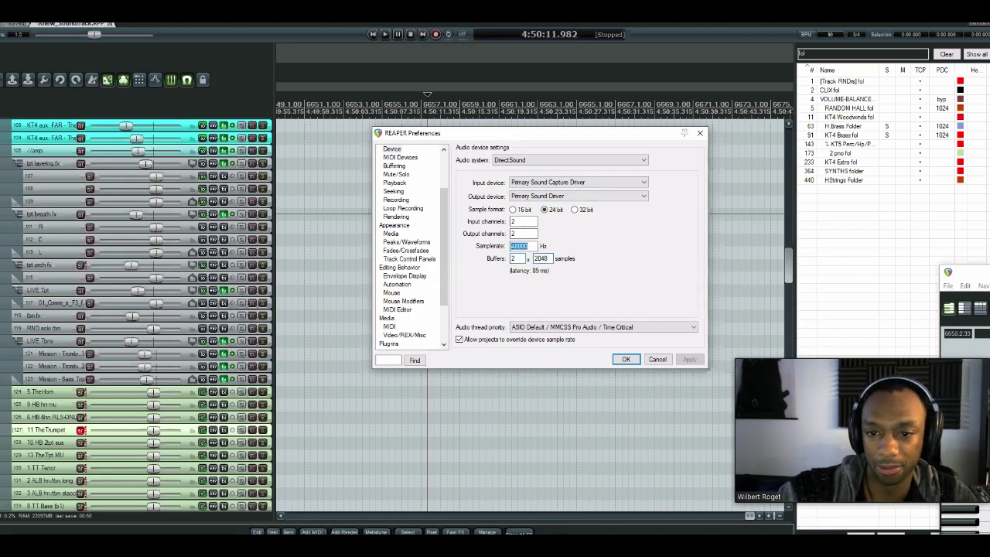
type("44100")
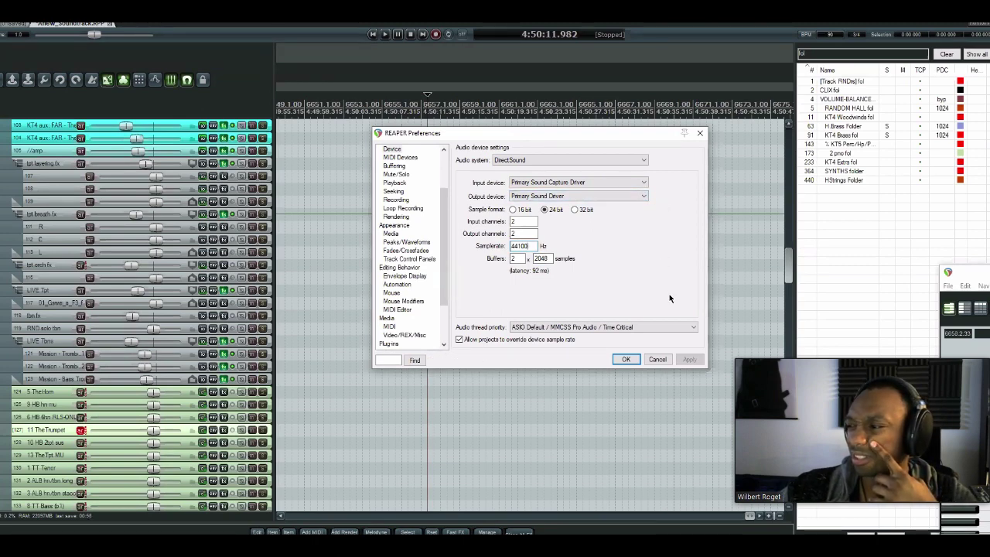
left_click(633, 361)
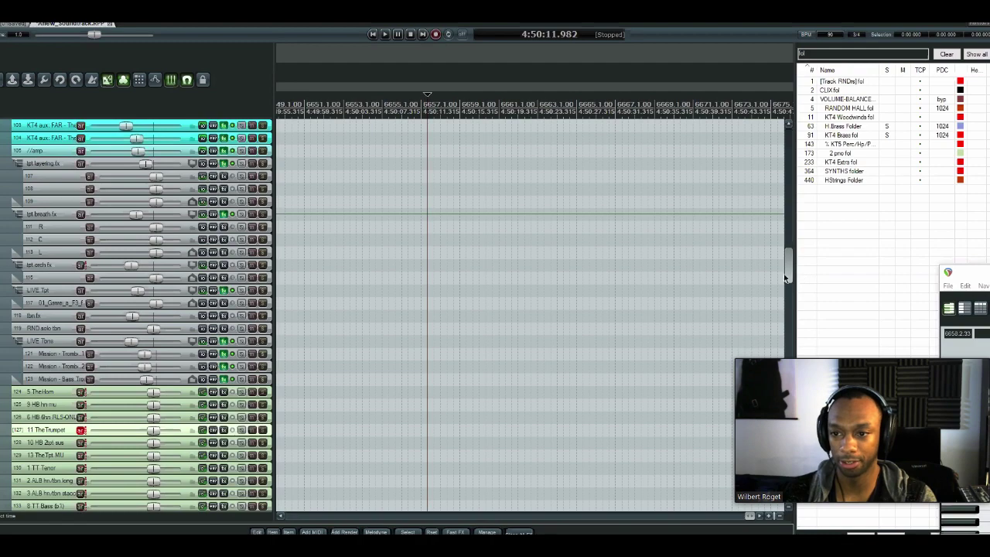
- Examine the Strings EQ curve in the HStrings Folder track's FabFilter Pro-Q 2, and close its effects window
left_click_drag(788, 278, 498, 413)
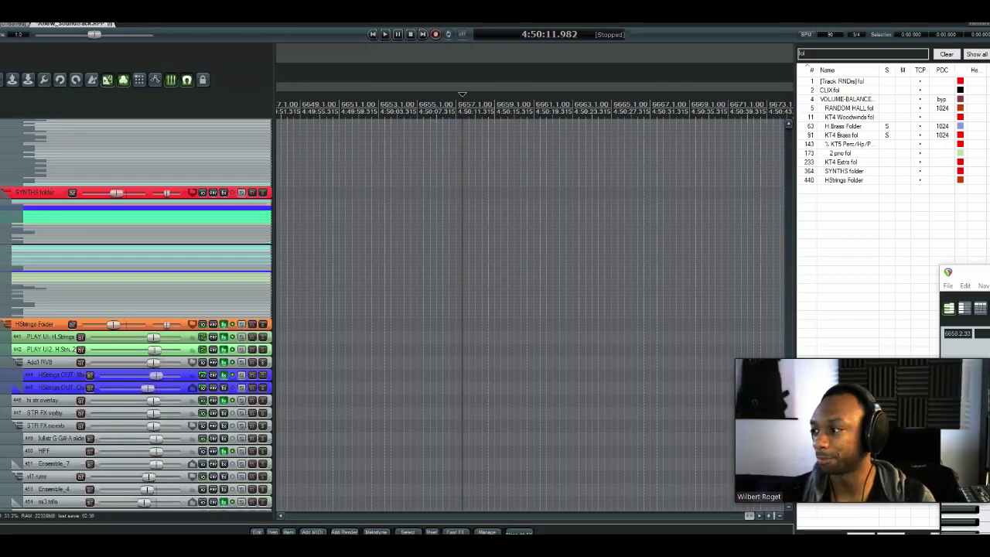
mouse_move(759, 283)
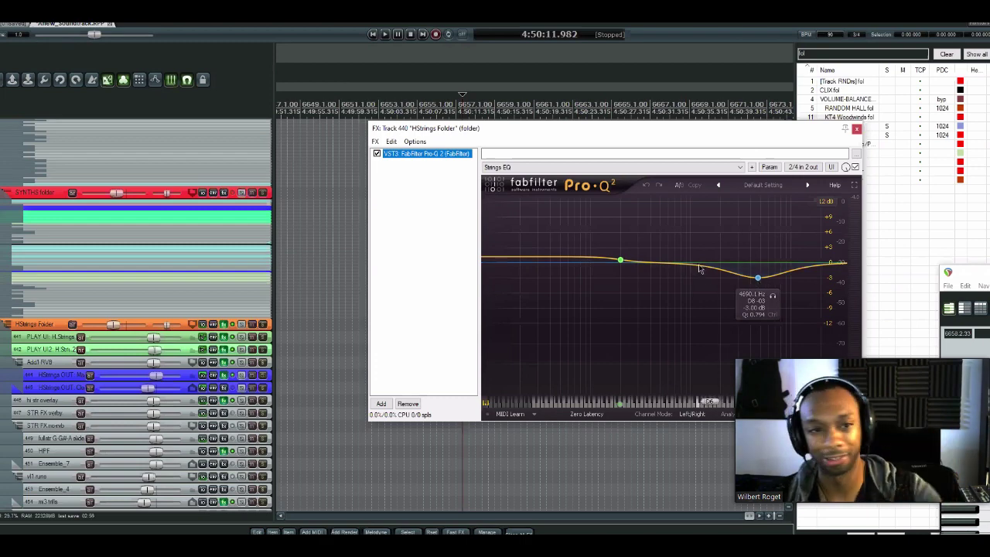
left_click(855, 128)
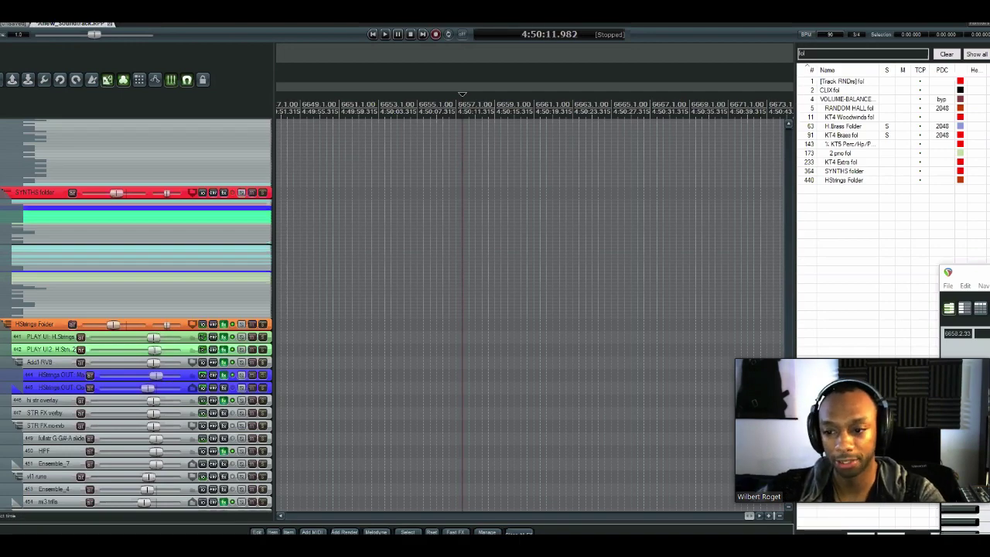
- Solo the KT4 aux DRY trumpet/trombone track (track 100) in the KT4 Brass folder
scroll(513, 382, "up", 15)
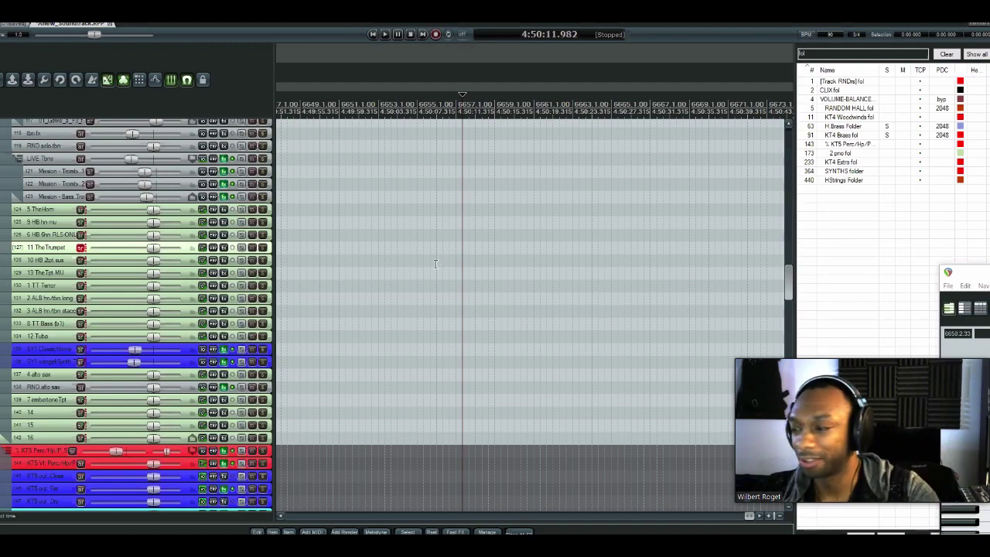
scroll(358, 262, "up", 10)
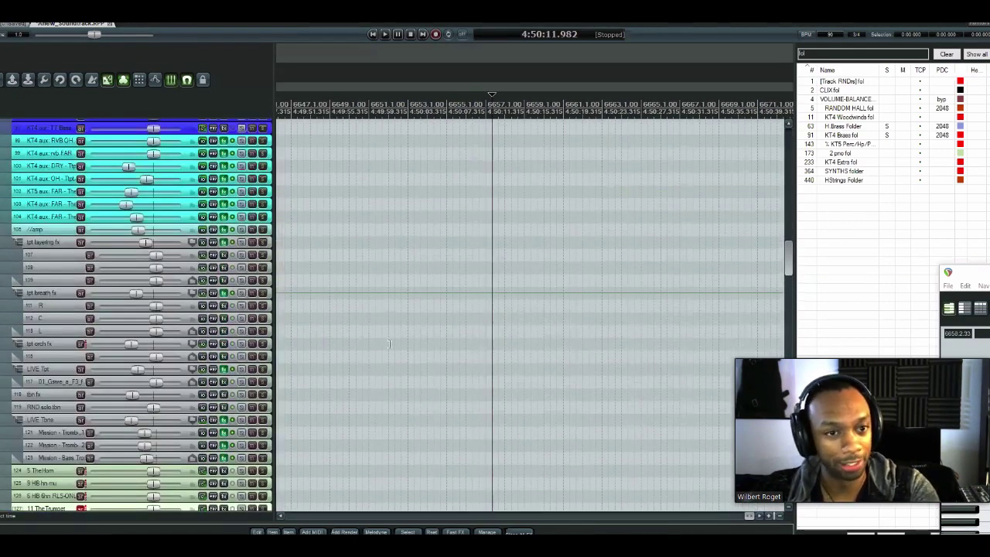
scroll(402, 352, "up", 1)
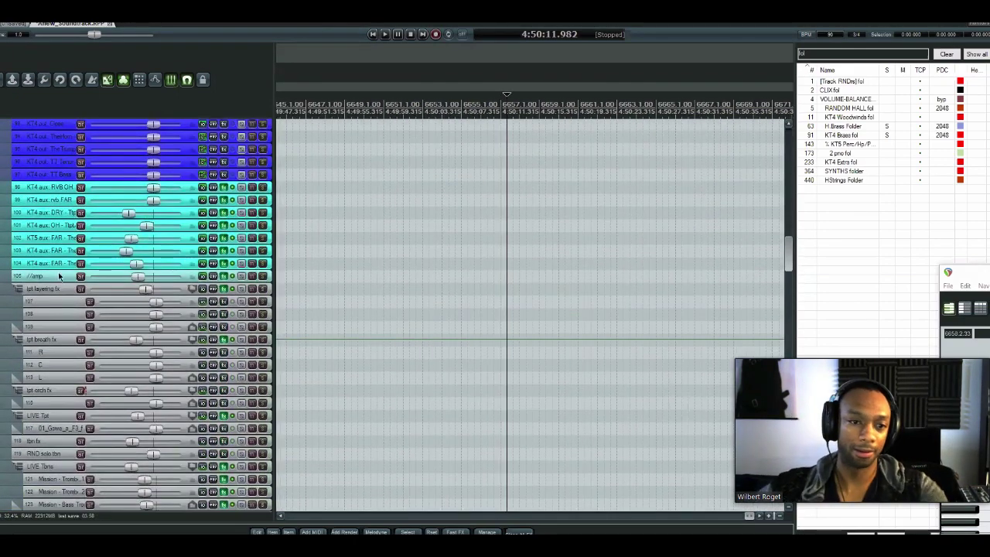
left_click(263, 213)
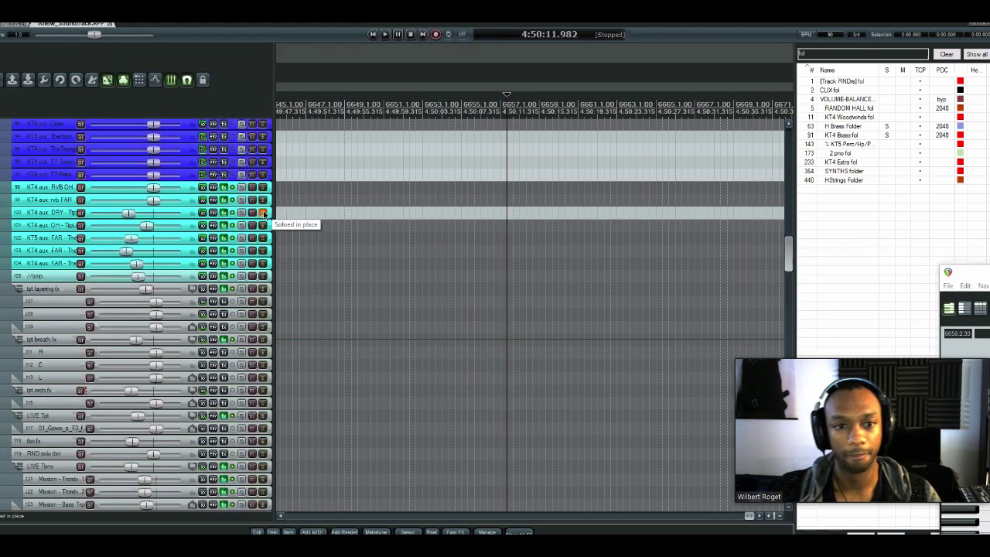
- Examine the PulseTec EQs, TRackS3 EQ and Upward Expander effects on track 100 while playing it, and unsolo the track
left_click(224, 213)
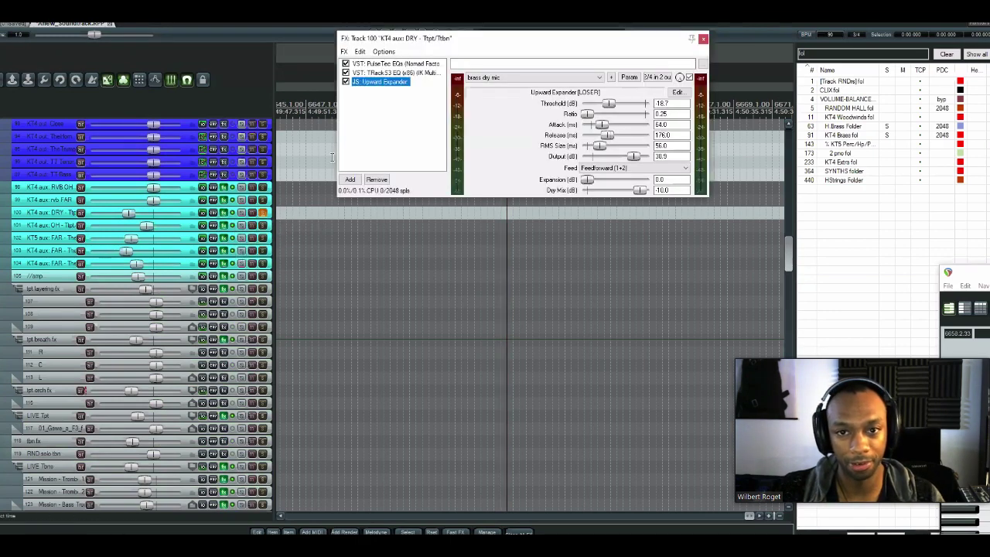
left_click(391, 65)
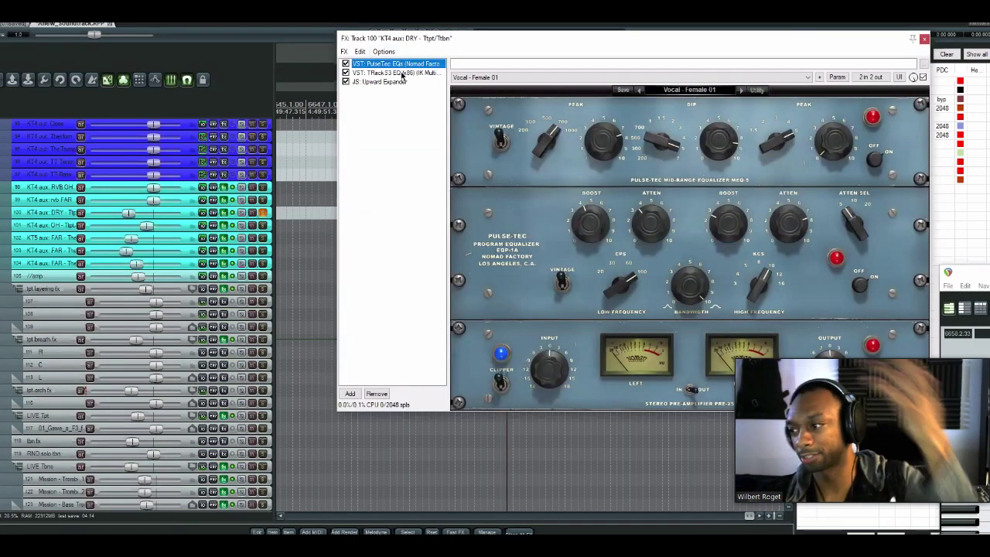
left_click(398, 73)
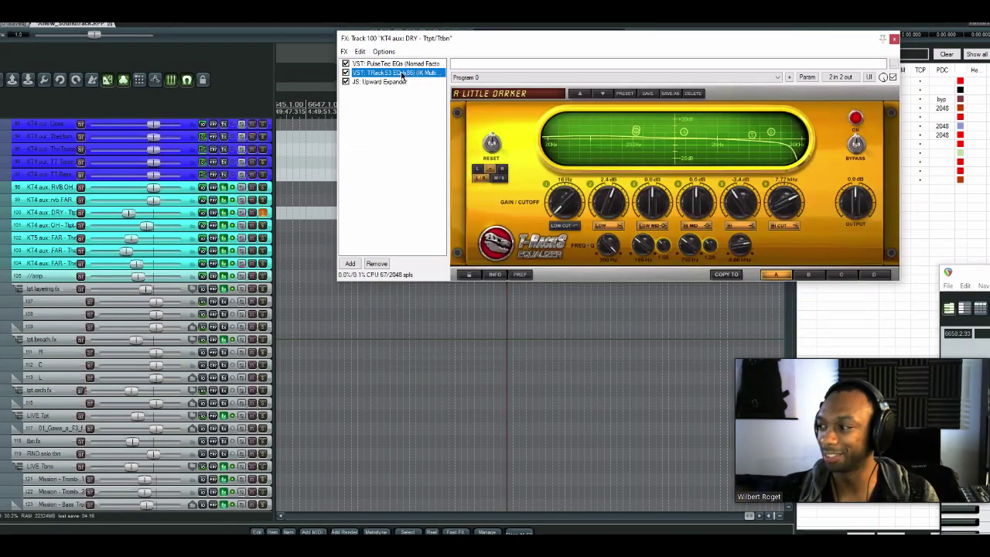
left_click(397, 82)
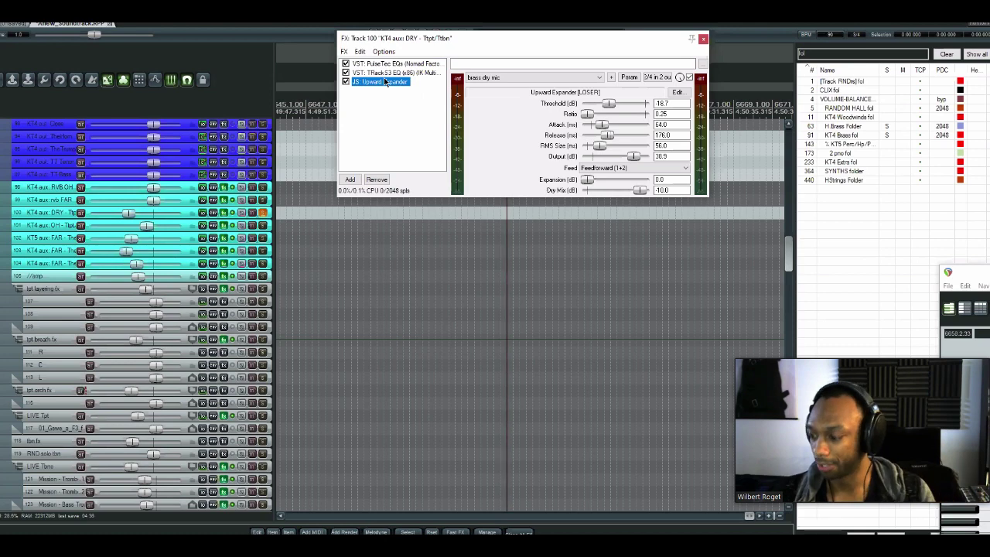
key("space")
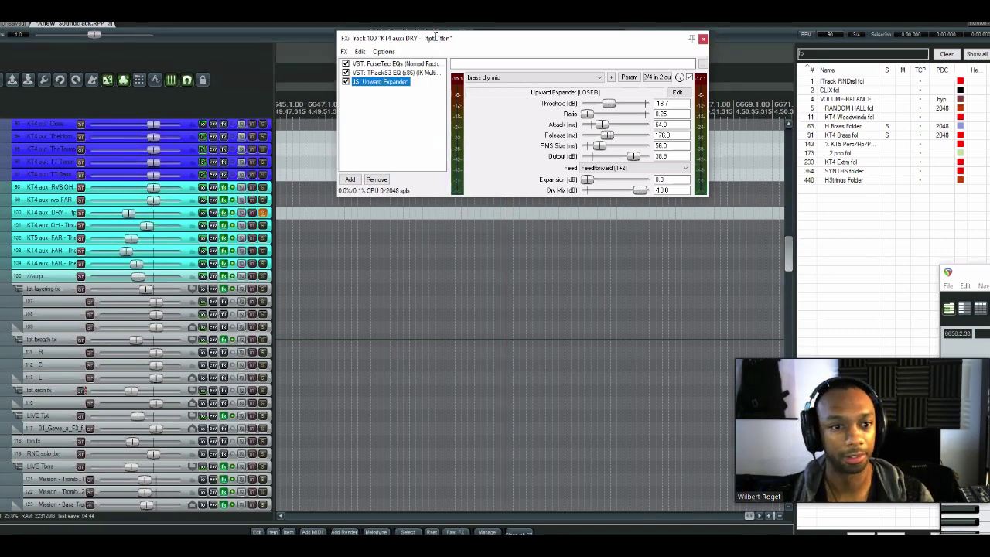
left_click(263, 212)
key("space")
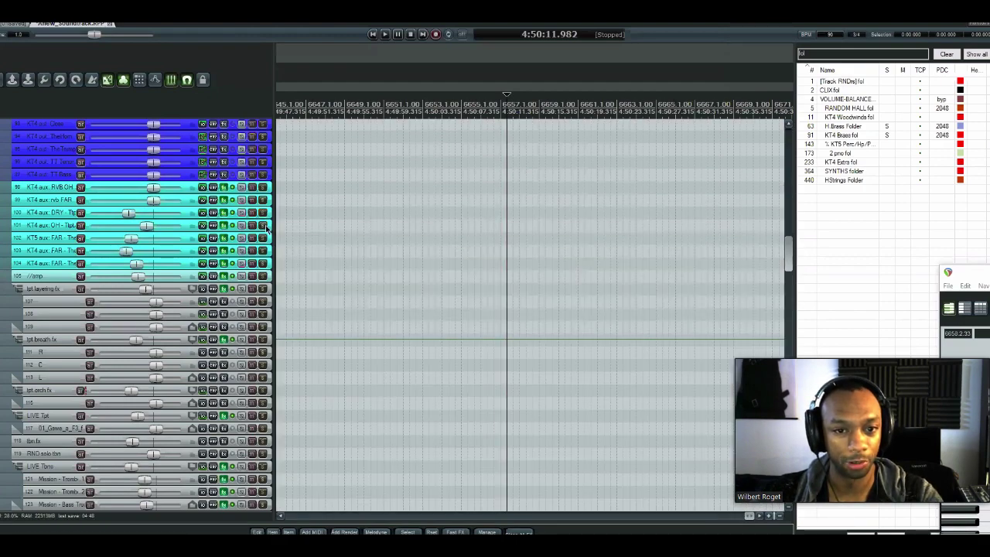
- Audition the OH aux (track 101) and the FAR auxes (tracks 102 to 104) in solo, and clear their solos
left_click(263, 225)
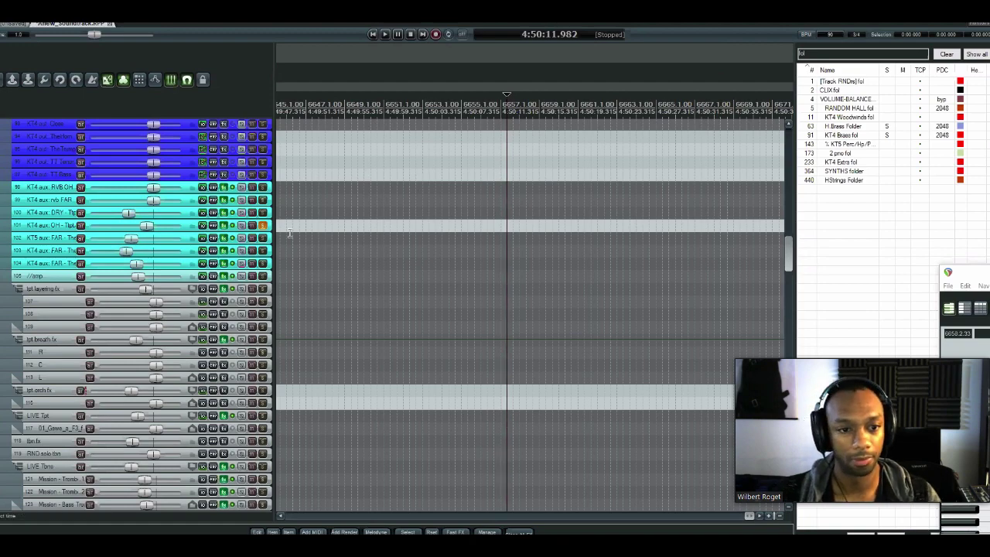
left_click(263, 237)
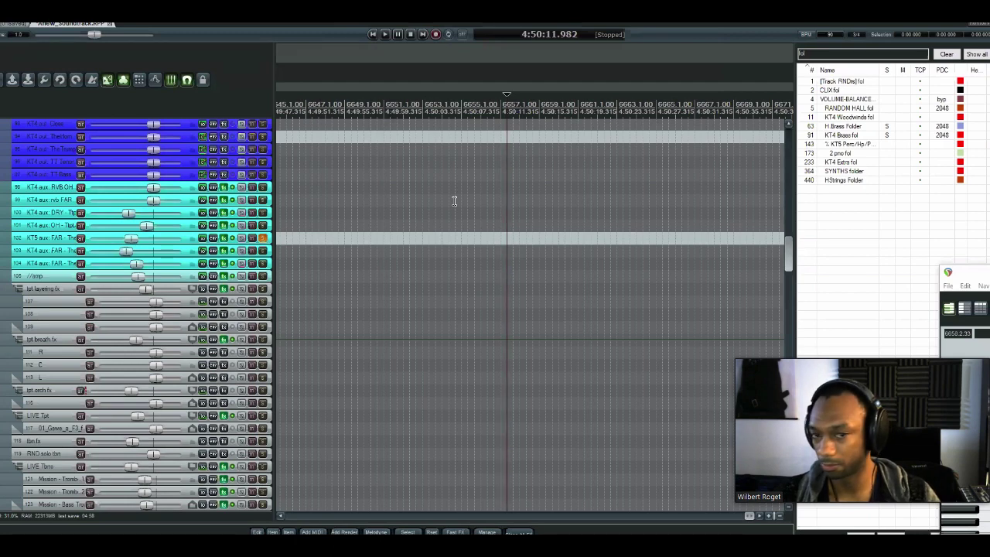
left_click(263, 264)
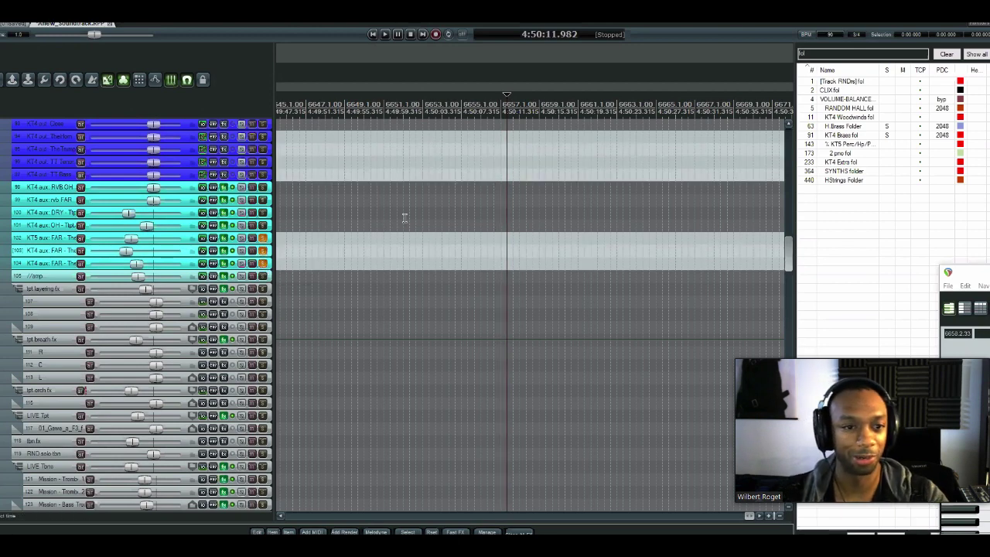
left_click(263, 239)
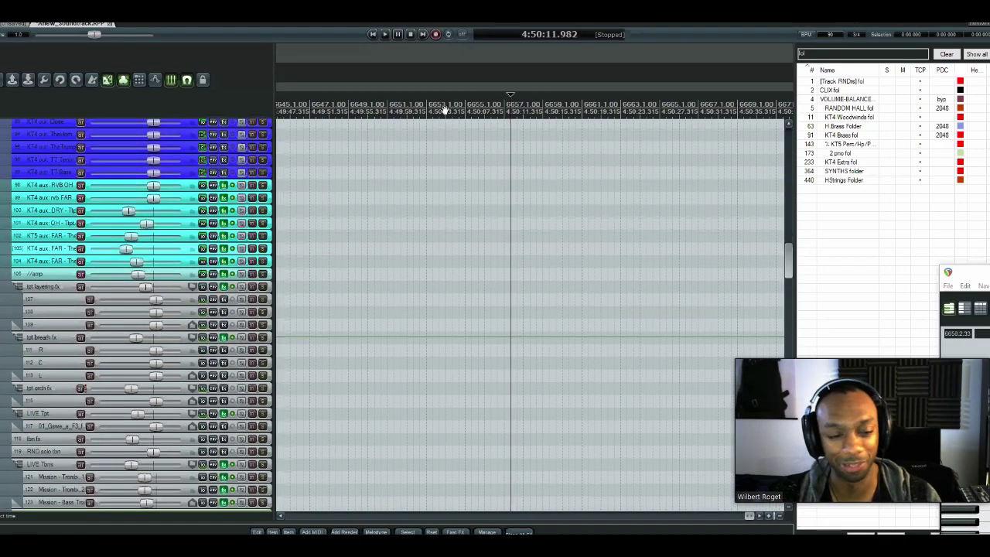
- Audition the brass instrument tracks 11 TheTrumpet and 10 HB 2tpt sus one after the other
key("Down")
scroll(410, 336, "down", 3)
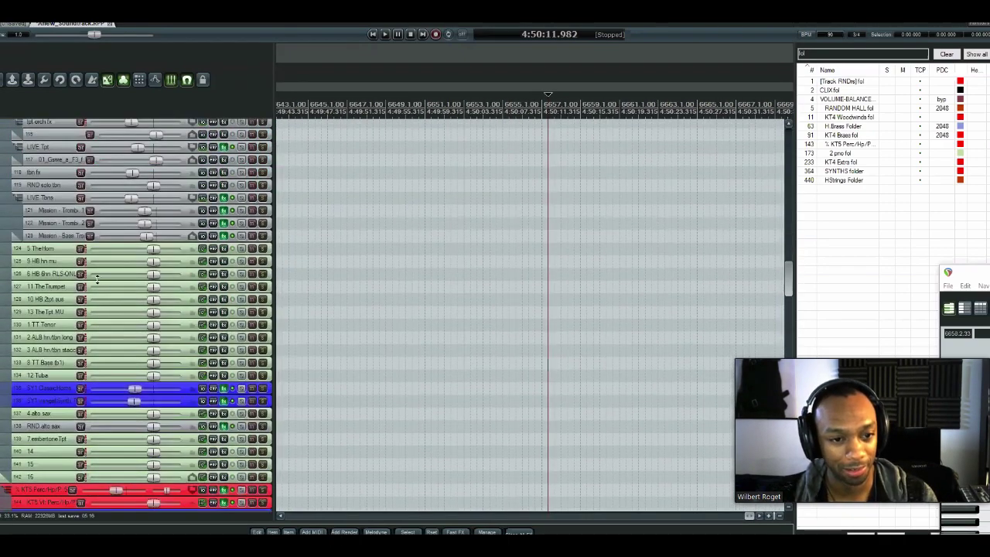
left_click(39, 290)
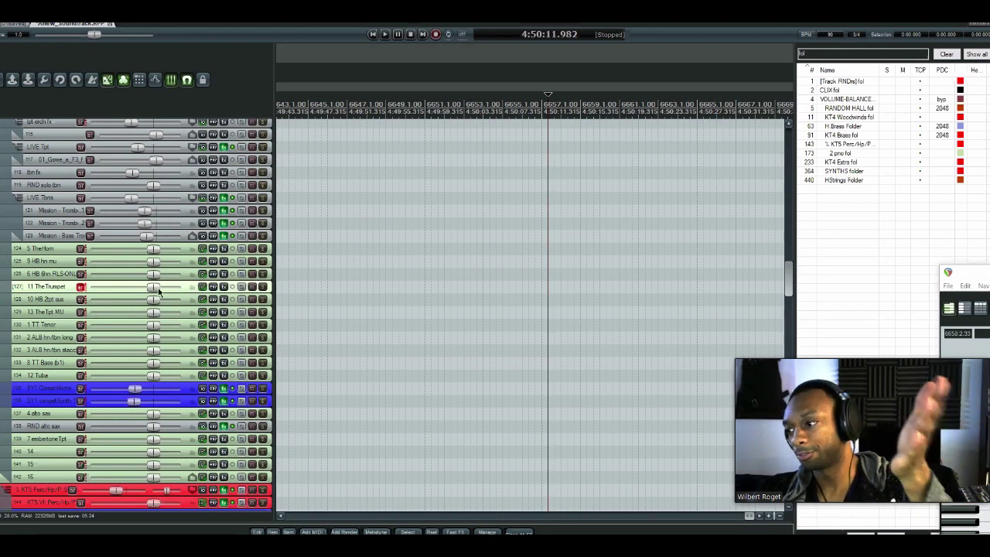
left_click(52, 303)
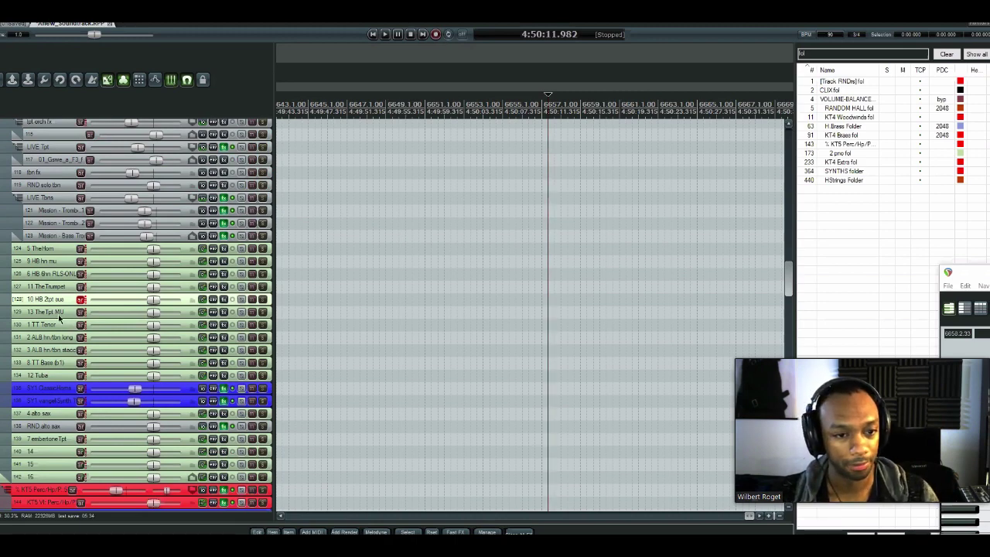
- Audition the TT Tenor, ALB hn/tbn, TT Bass and Tuba tracks, ending on the blue synth track 136
left_click(52, 327)
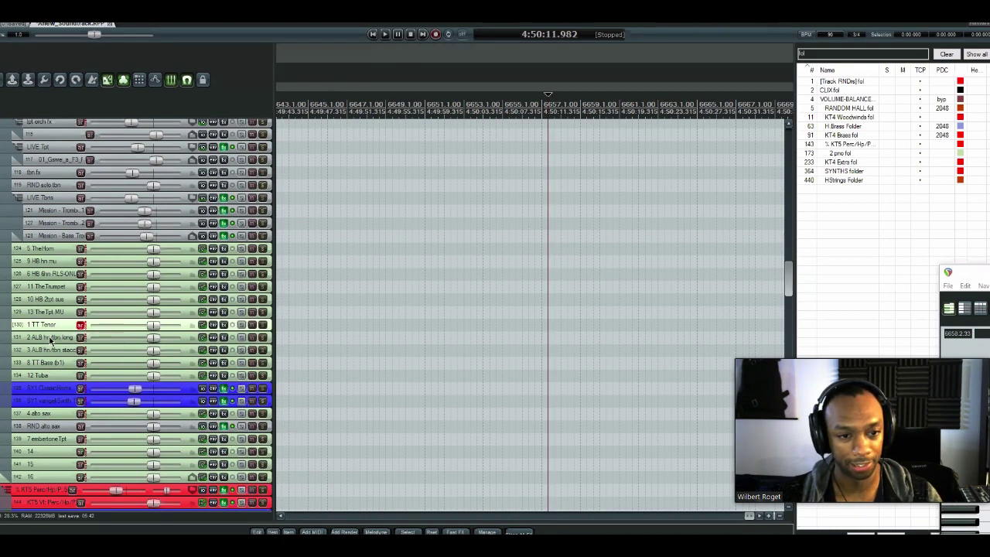
left_click(51, 338)
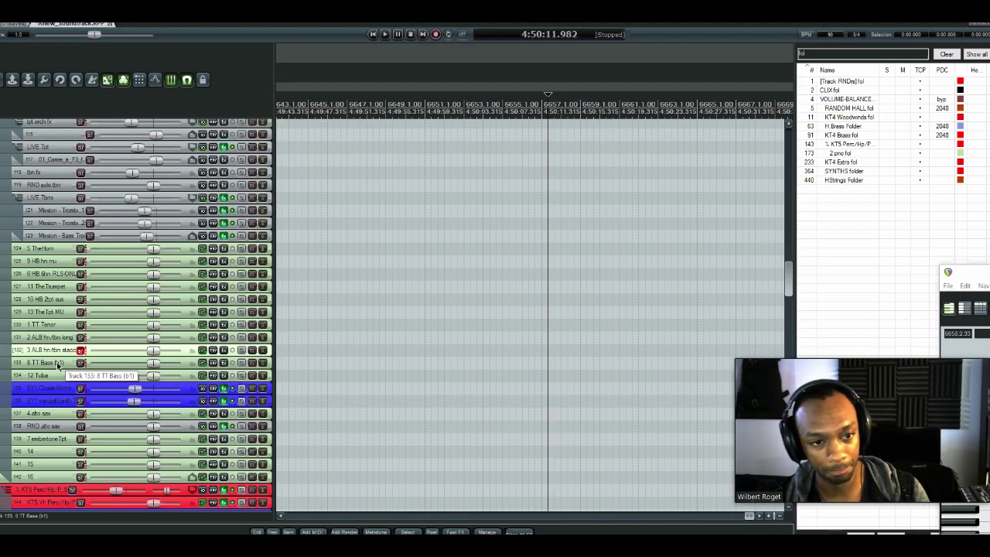
left_click(57, 362)
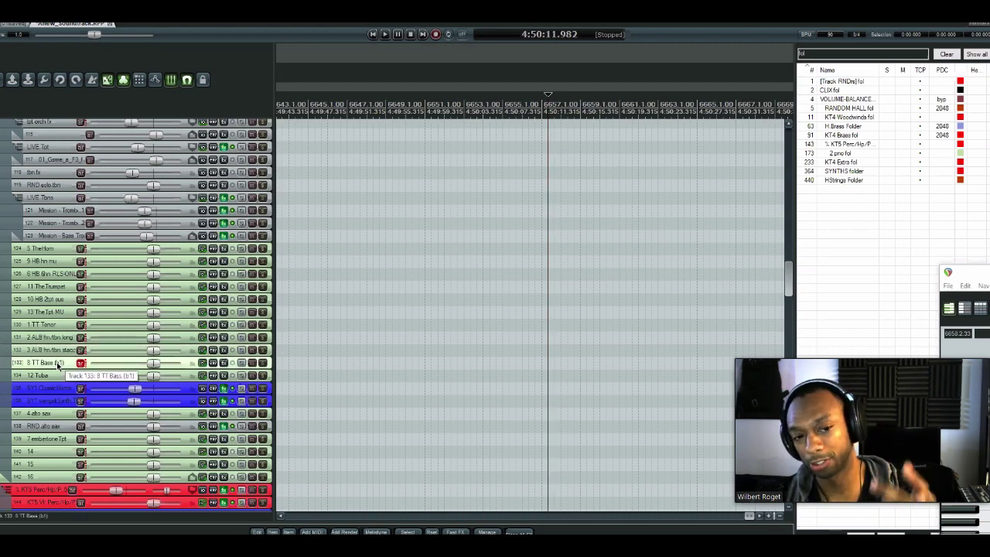
left_click(60, 376)
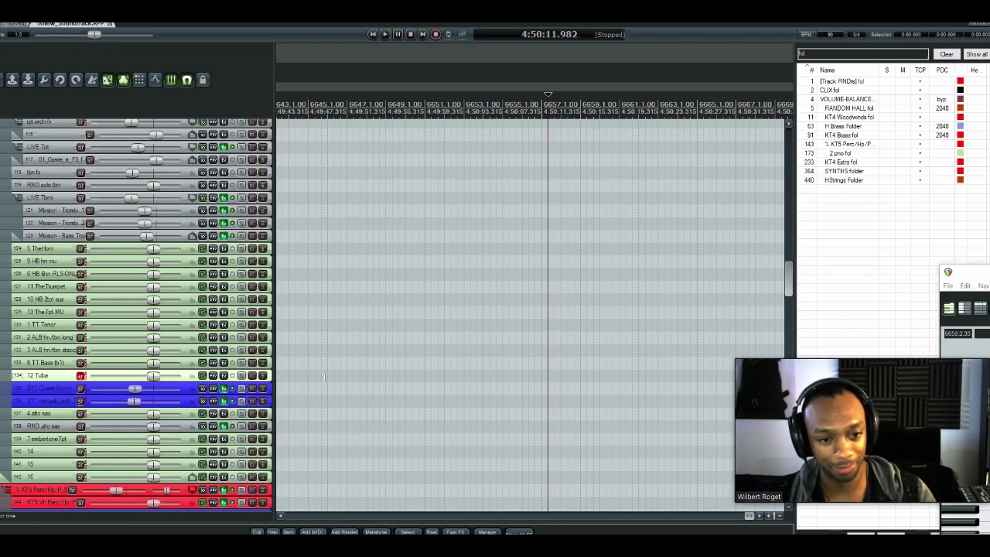
left_click(52, 401)
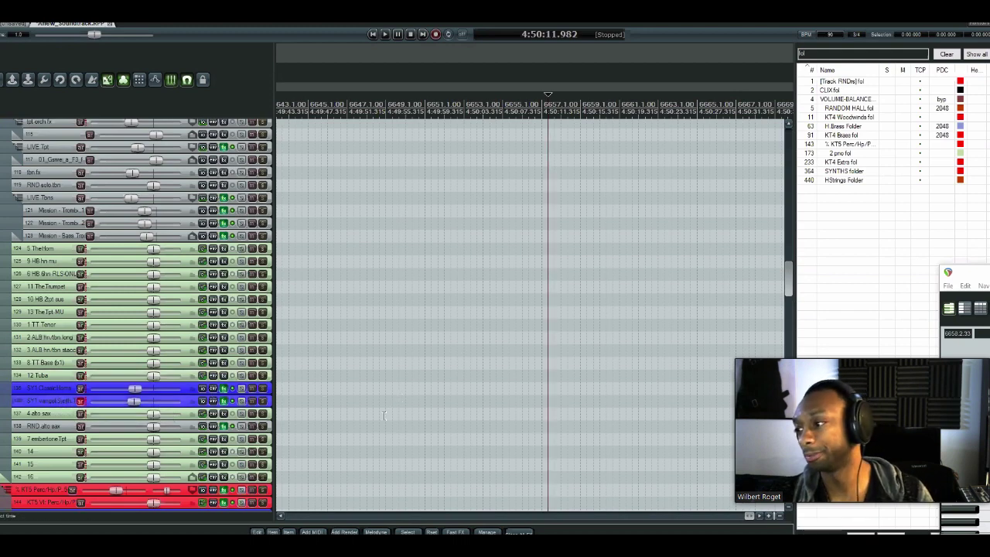
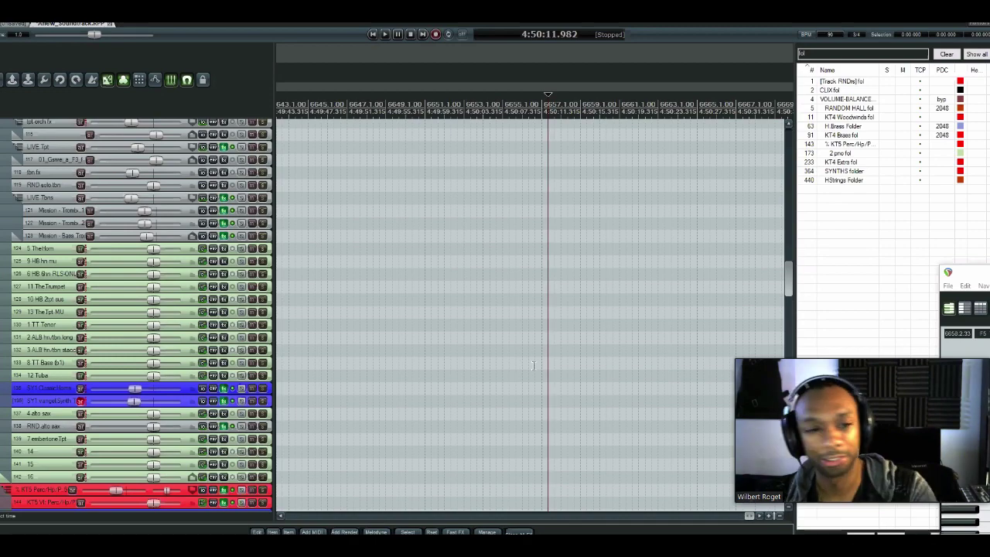
key("Up")
key("Up")
key("Up")
key("Up")
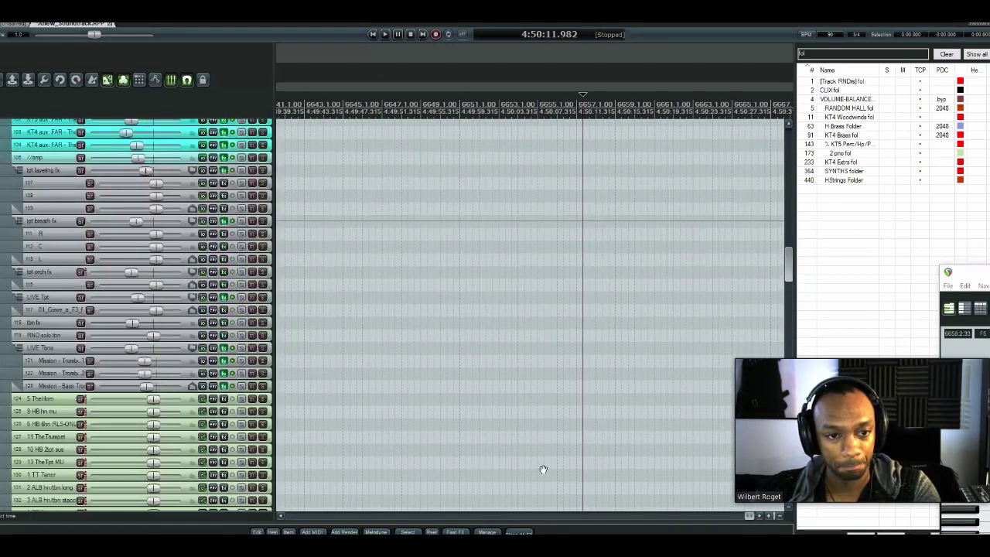
key("Up")
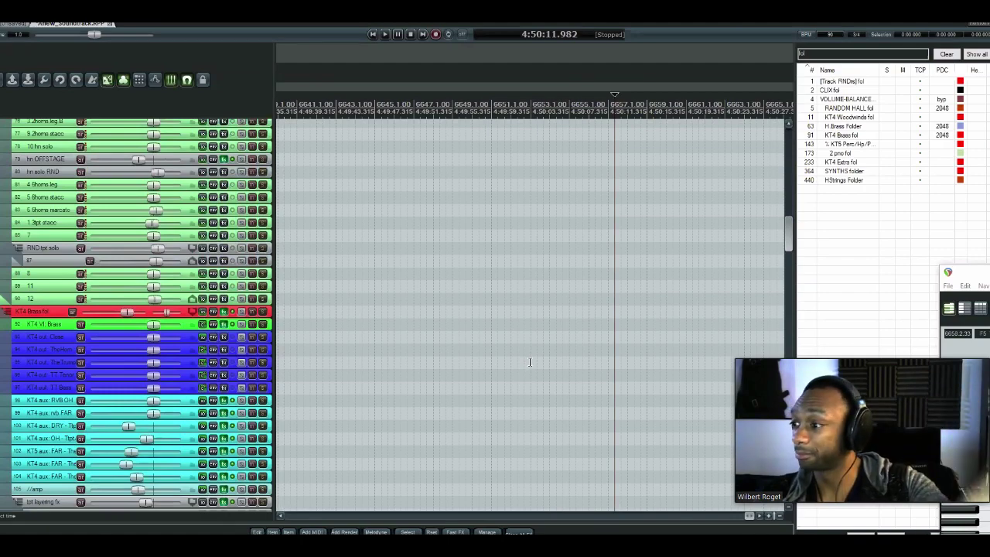
- Switch to the unsaved project, delete all of its tracks and return the edit cursor to the project start
left_click(17, 25)
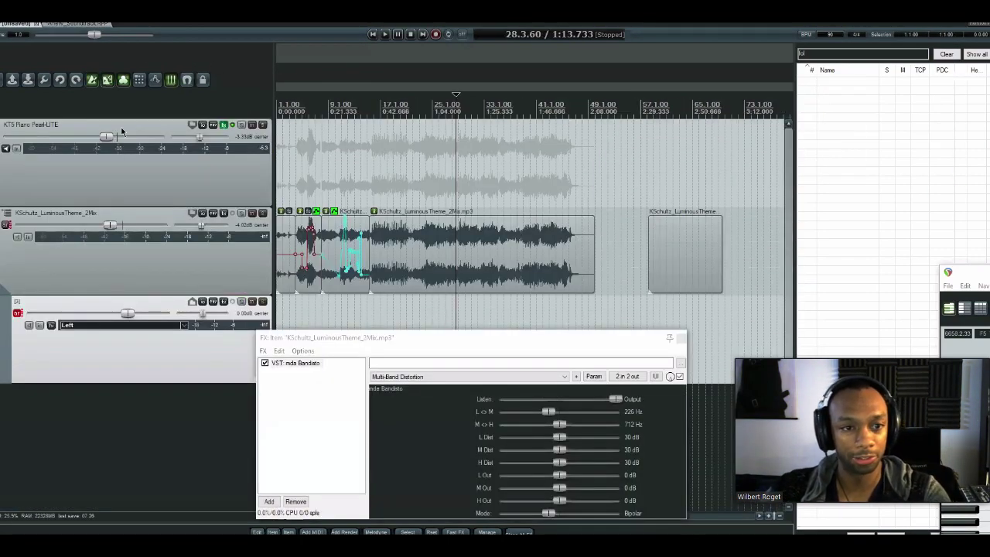
left_click(121, 186)
key("ctrl+a")
key("Delete")
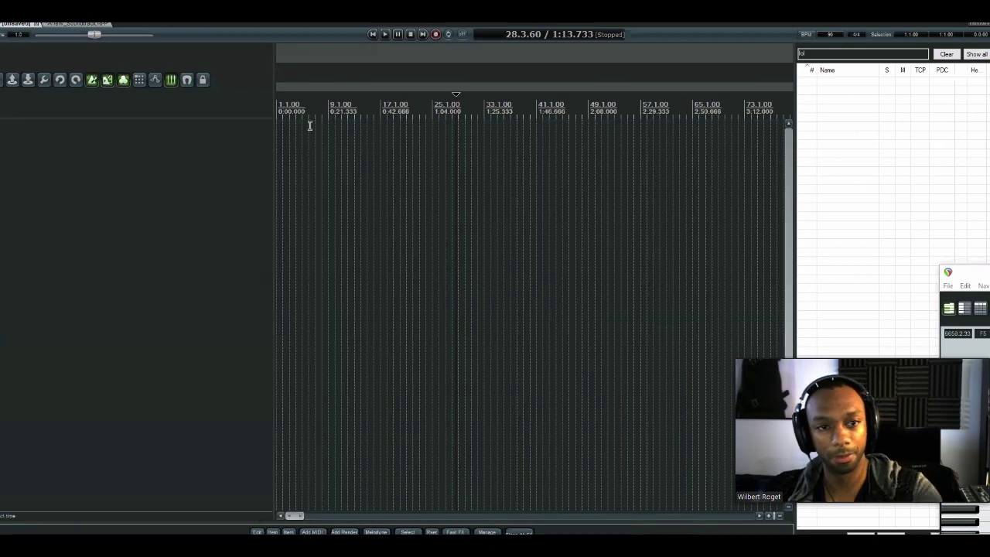
key("Home")
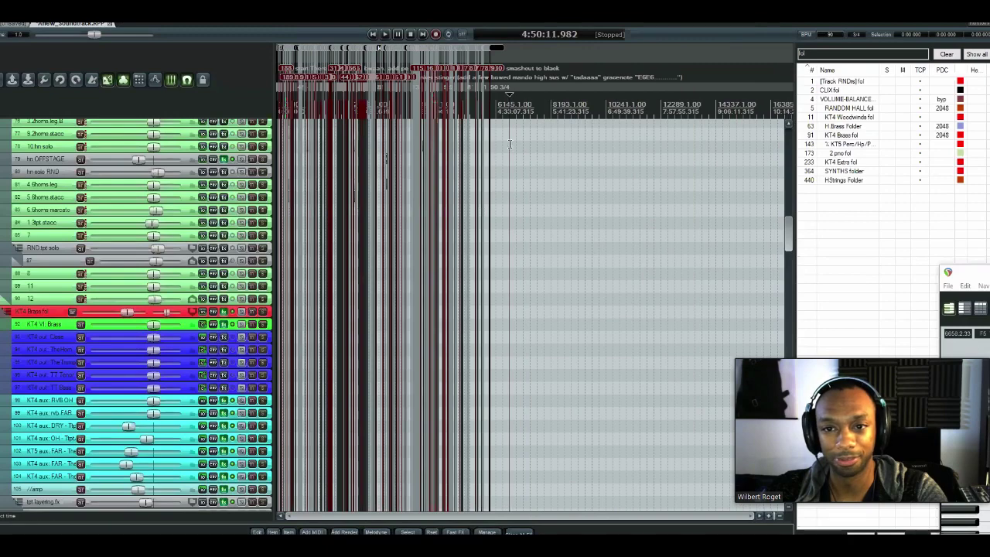
- Examine the soundtrack project's cue regions on the timeline and in the Region/Marker Manager
scroll(486, 137, "up", 3)
scroll(432, 170, "down", 3)
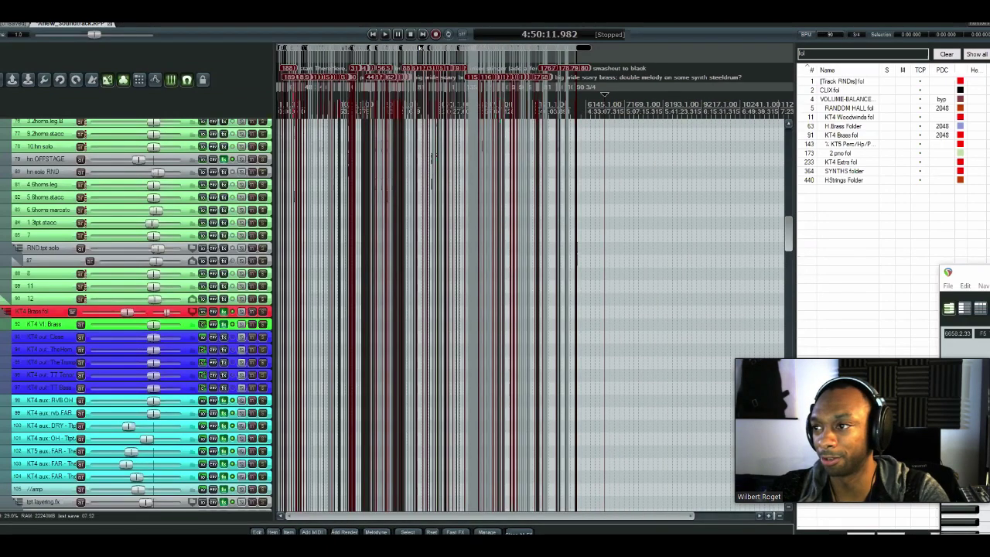
key("ctrl+alt+shift+r")
scroll(813, 232, "up", 10)
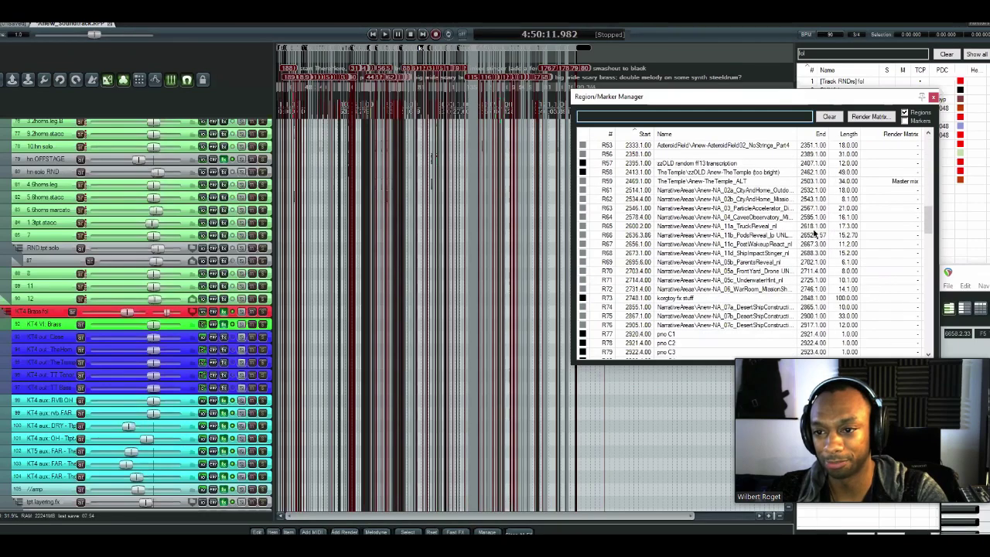
scroll(814, 232, "down", 2)
scroll(769, 200, "up", 5)
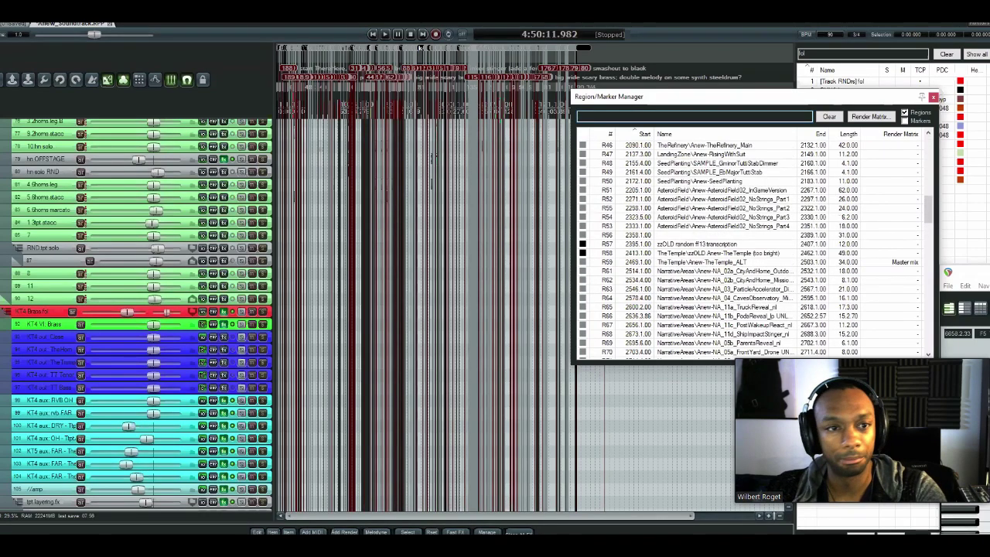
- Switch to the unsaved project and load the FullOrchTemplate NewPC 10-12-2017 project template, discarding the unsaved changes
left_click(16, 24)
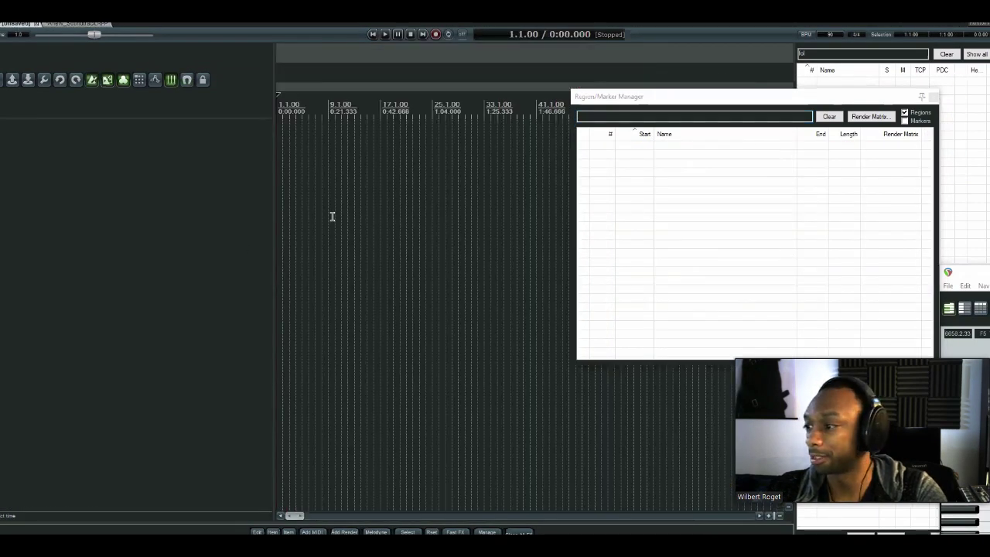
right_click(194, 178)
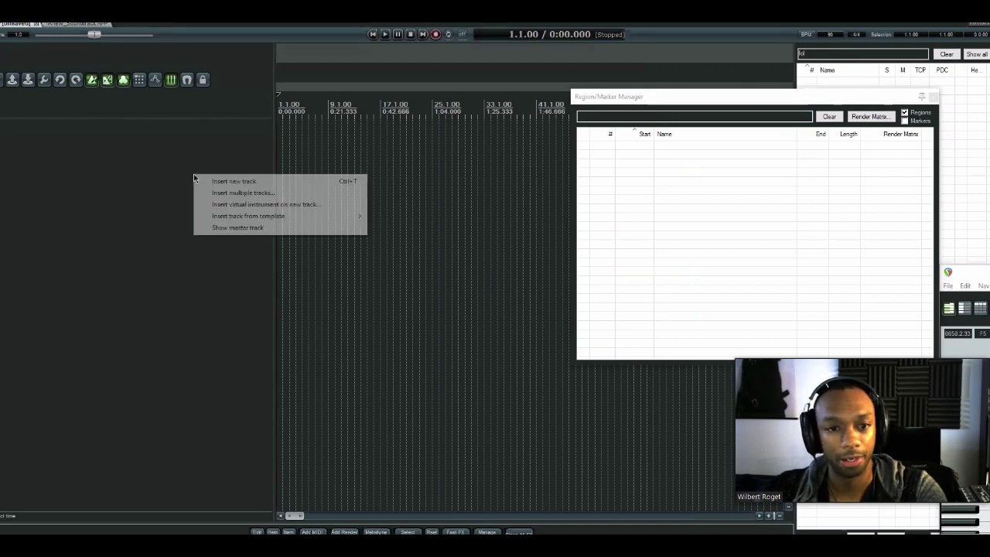
left_click(162, 140)
key("alt+f")
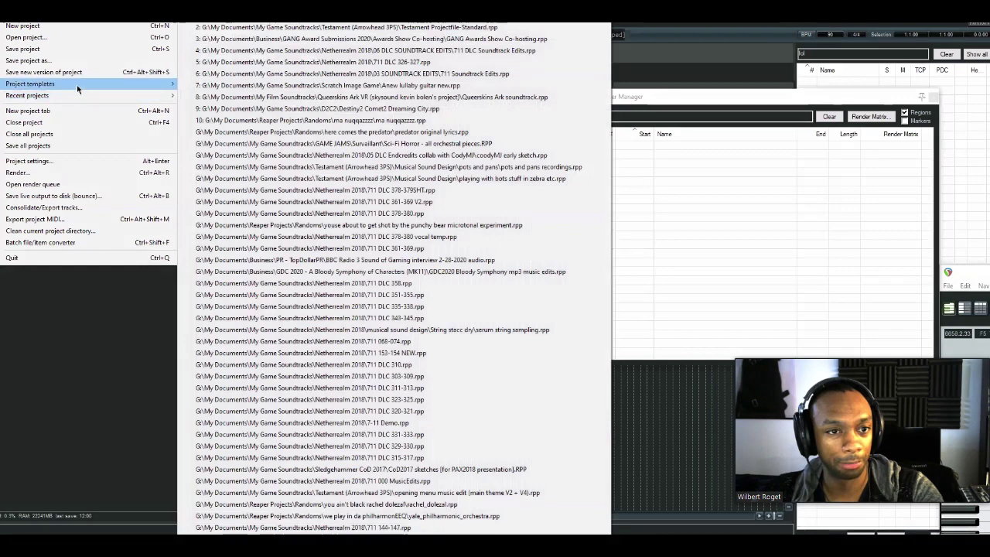
mouse_move(77, 85)
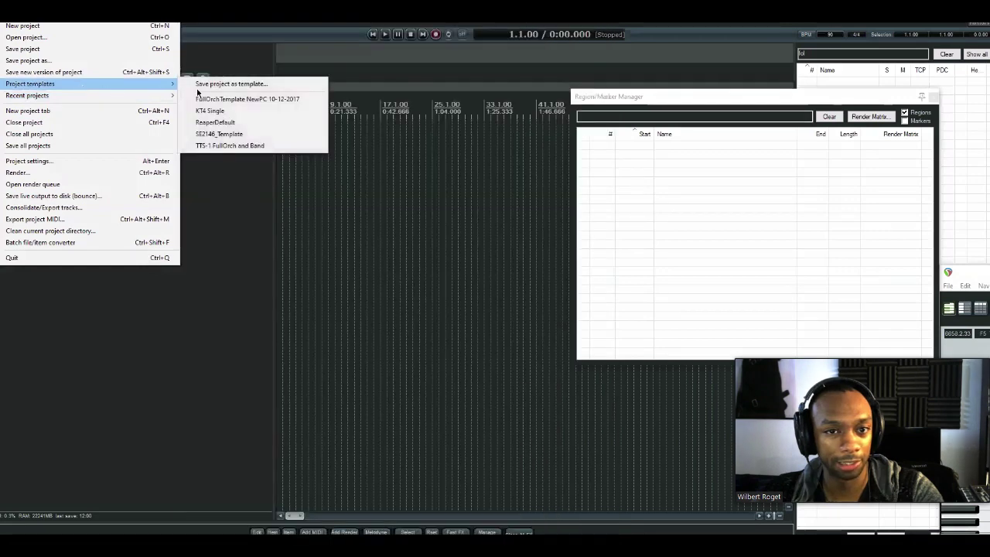
left_click(263, 104)
left_click(499, 306)
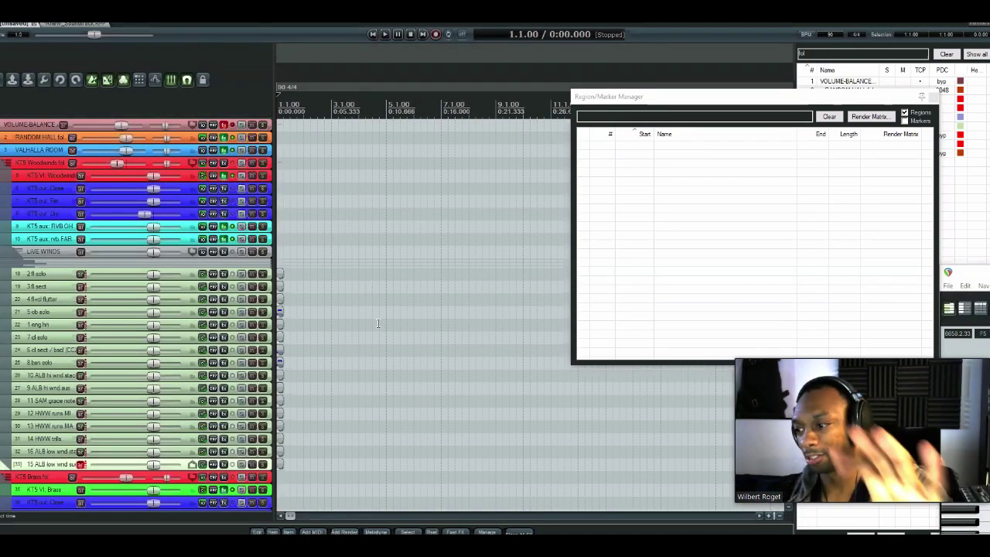
- Look over the template's woodwind, brass and percussion tracks, and inspect the effects window of track 67, PLAY UI: H.Brass
scroll(371, 286, "down", 5)
scroll(369, 347, "down", 6)
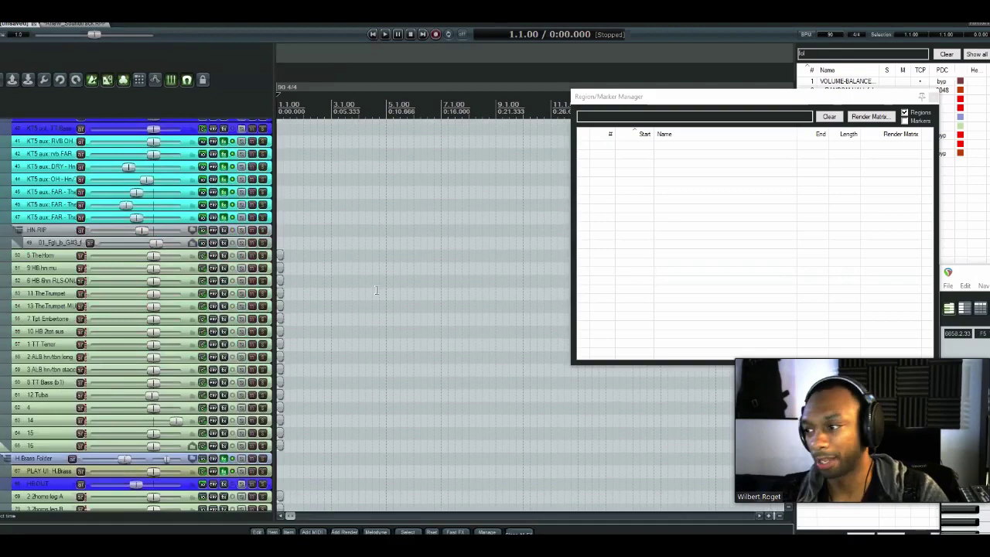
scroll(371, 309, "up", 4)
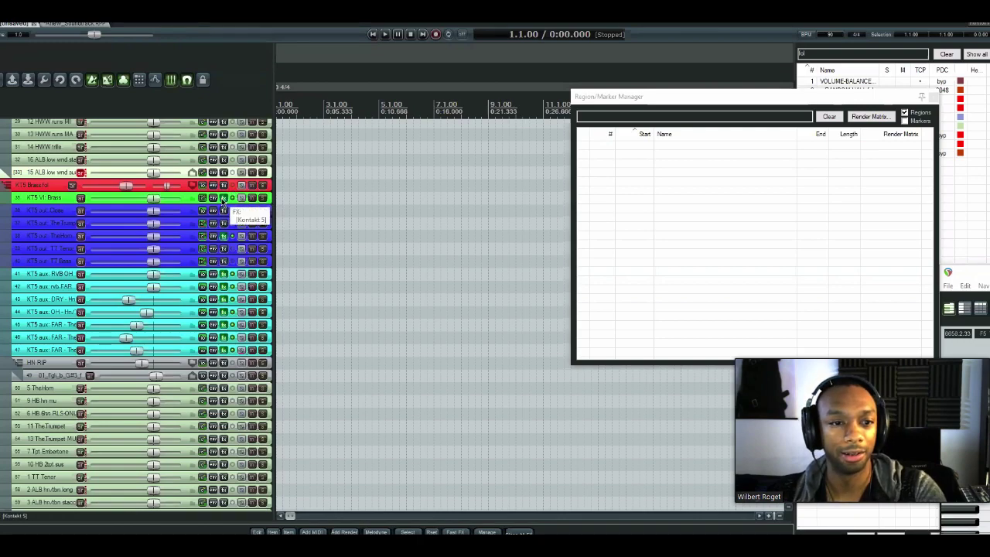
scroll(350, 442, "down", 10)
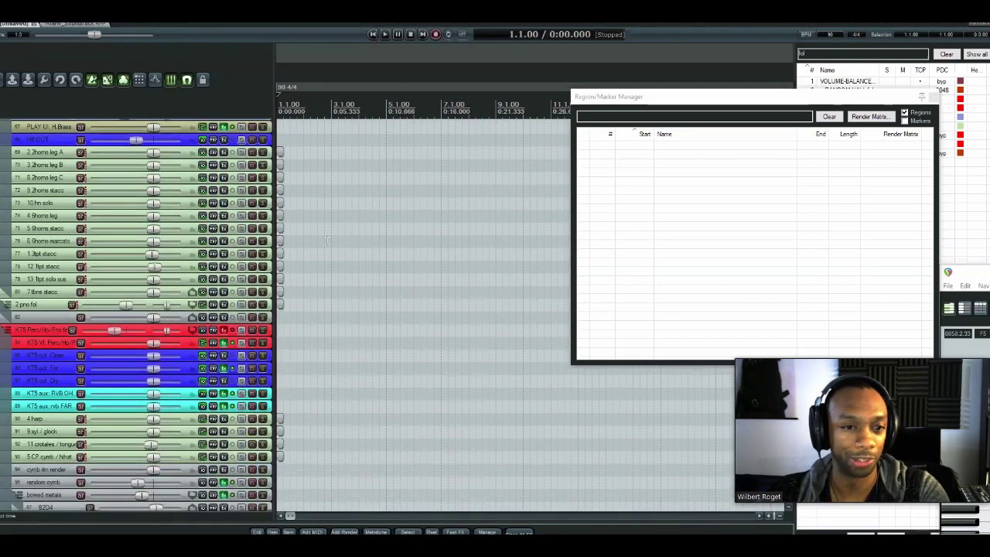
scroll(330, 262, "up", 6)
scroll(369, 307, "up", 1)
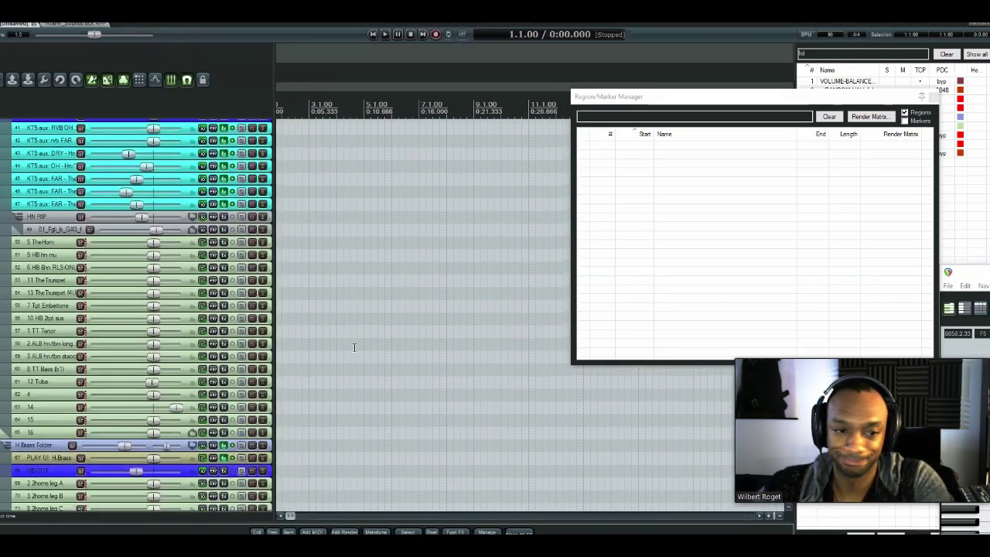
scroll(380, 256, "down", 2)
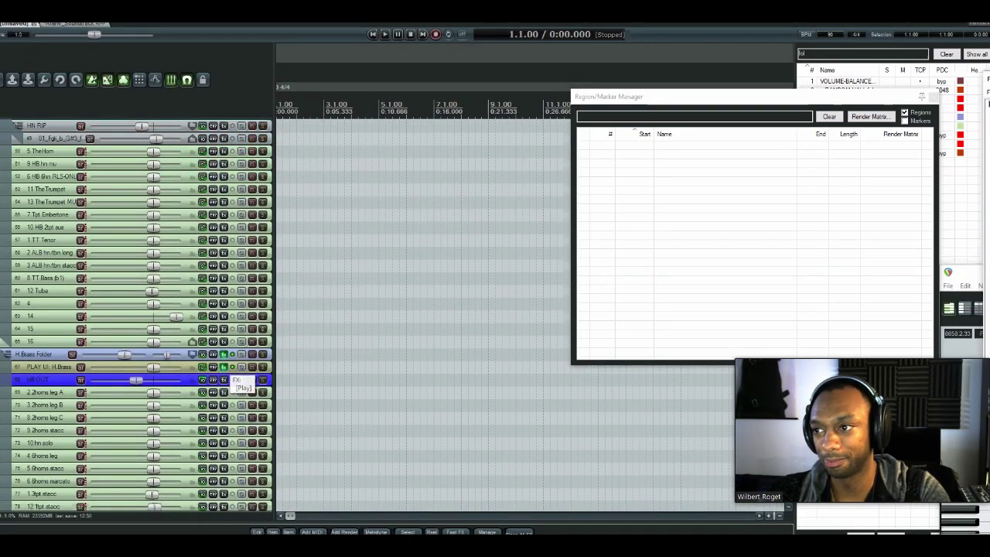
left_click(224, 366)
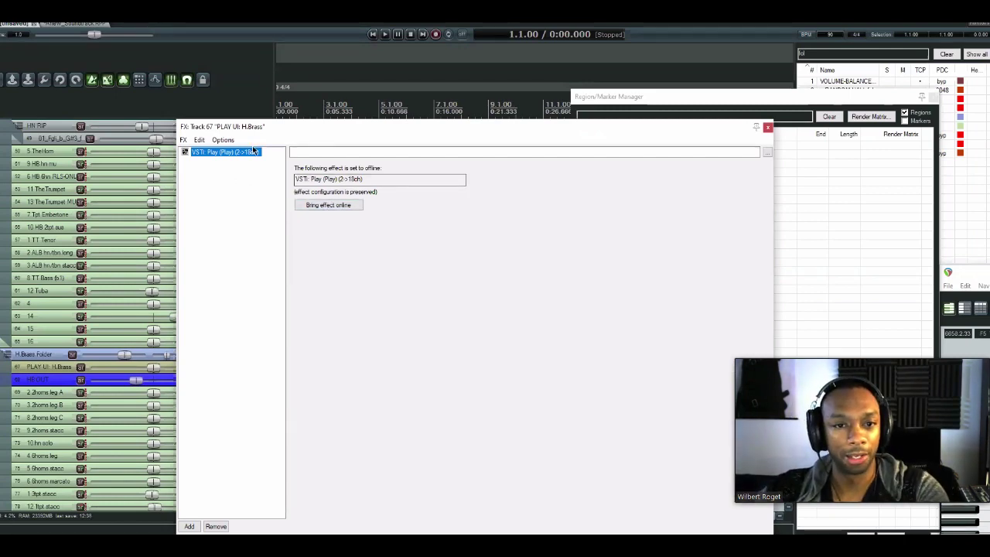
left_click_drag(263, 136, 574, 201)
- Compact the VOLUME-BALANCE folder's tracks and add two empty tracks at the end of the track list
scroll(379, 309, "up", 10)
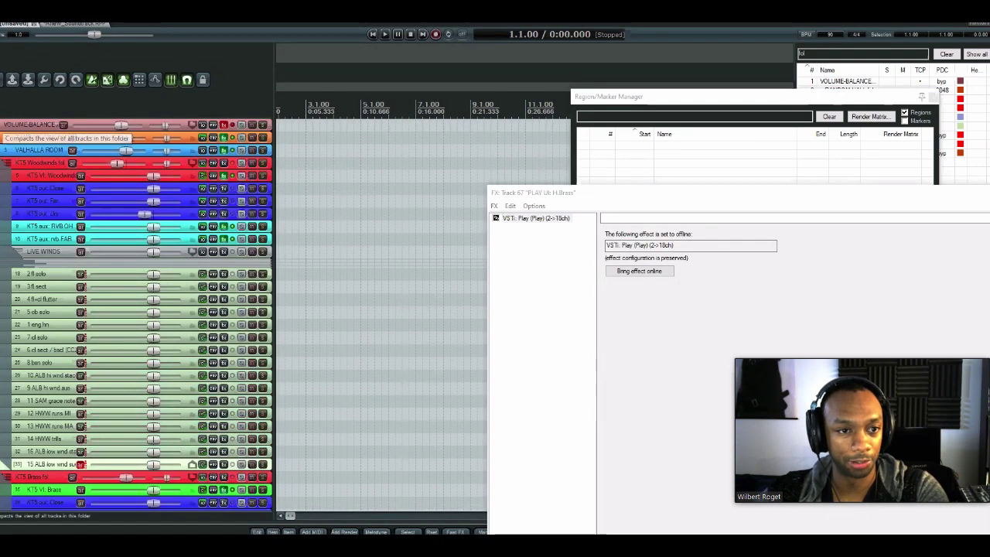
left_click(6, 129)
double_click(41, 435)
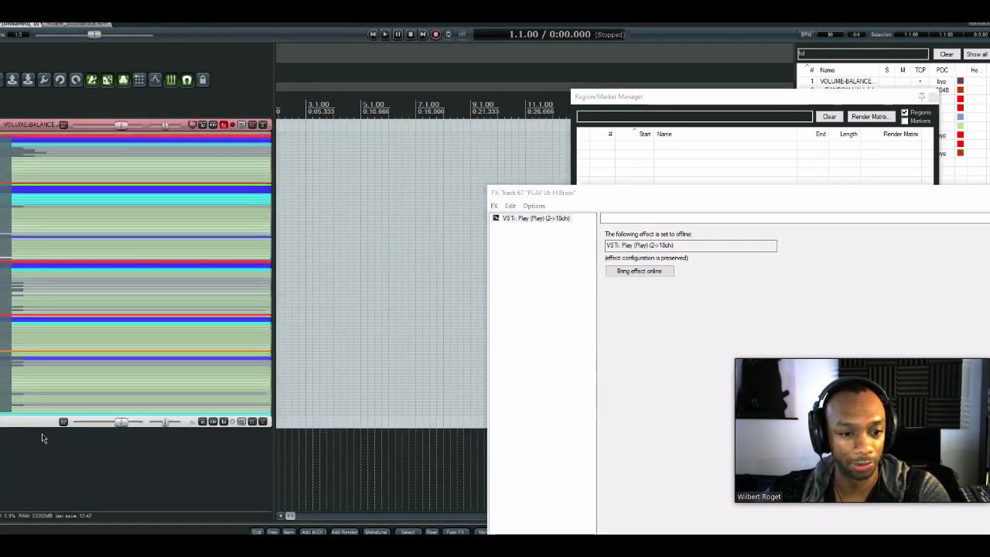
double_click(48, 442)
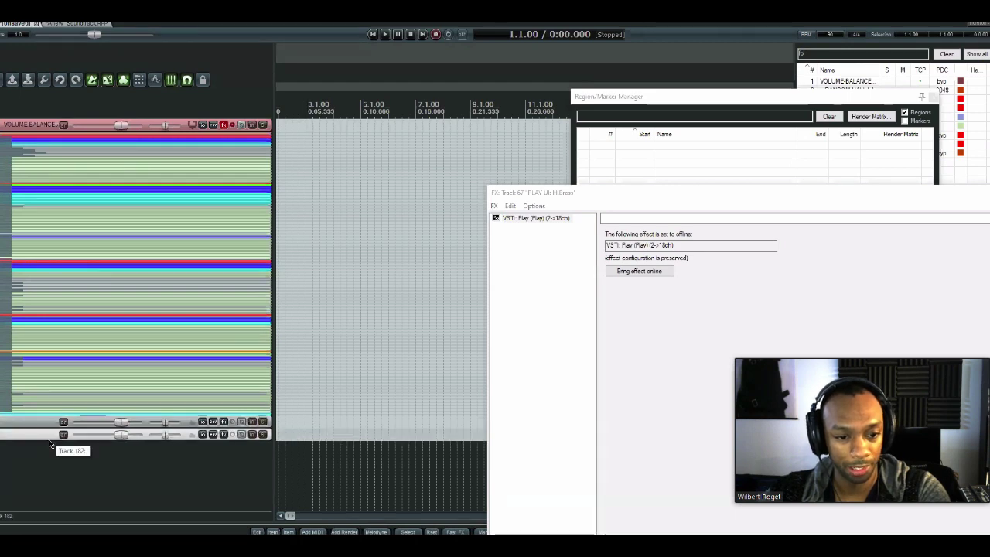
- Insert the FOT_06_Strings-HB track template from the Full Orch Template folder below the new empty tracks
right_click(49, 442)
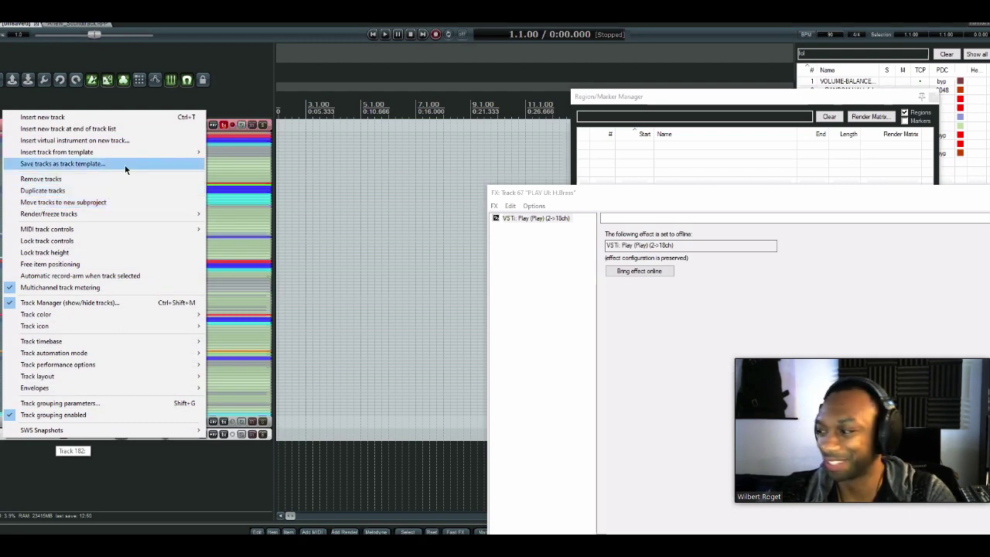
mouse_move(128, 152)
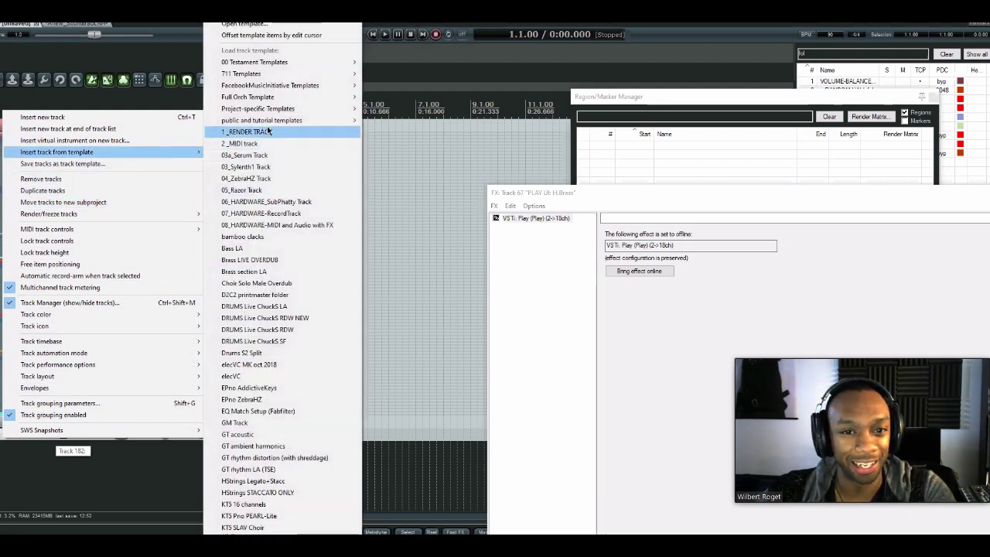
mouse_move(271, 99)
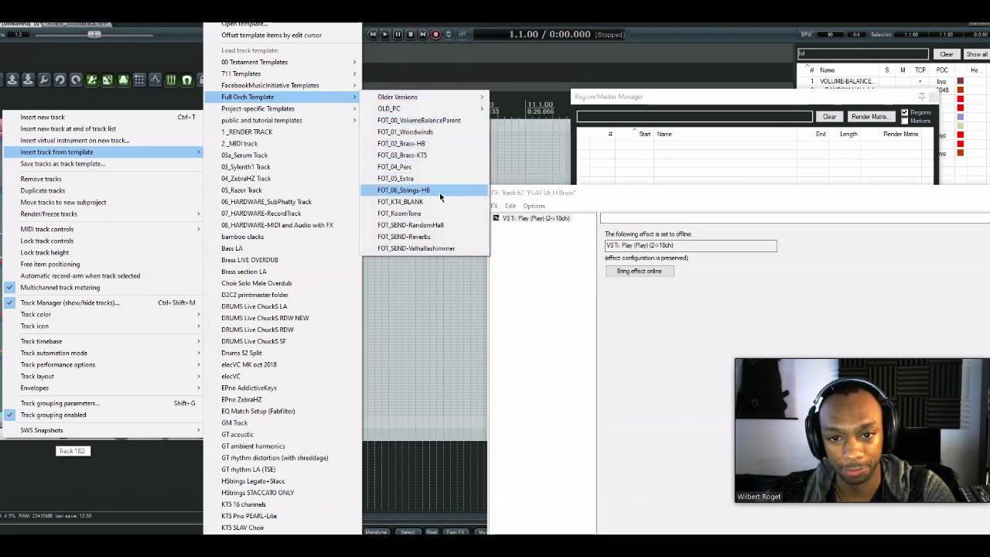
left_click(439, 192)
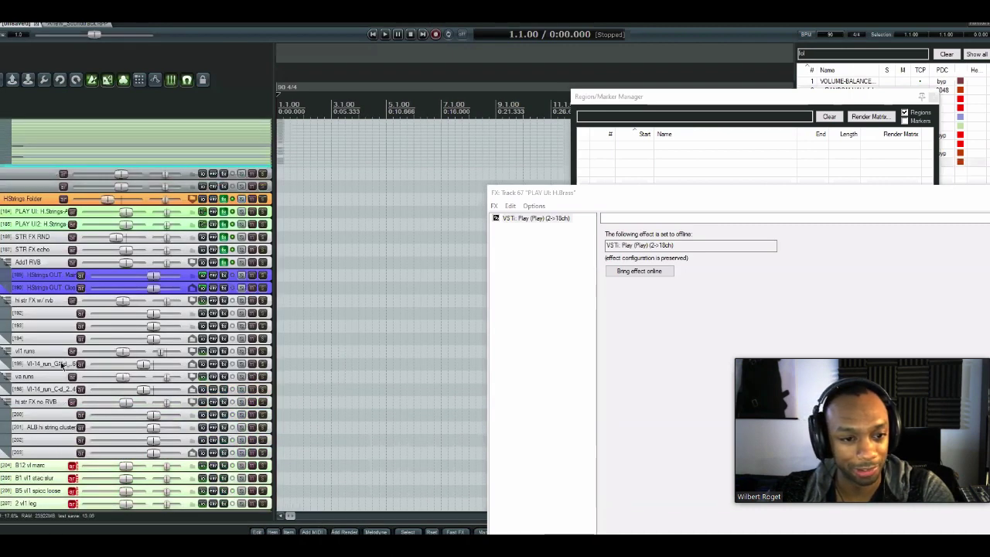
- Inspect the effects of the PLAY UI: H.Strings-A LONGS track and close both open effects windows
left_click(35, 352)
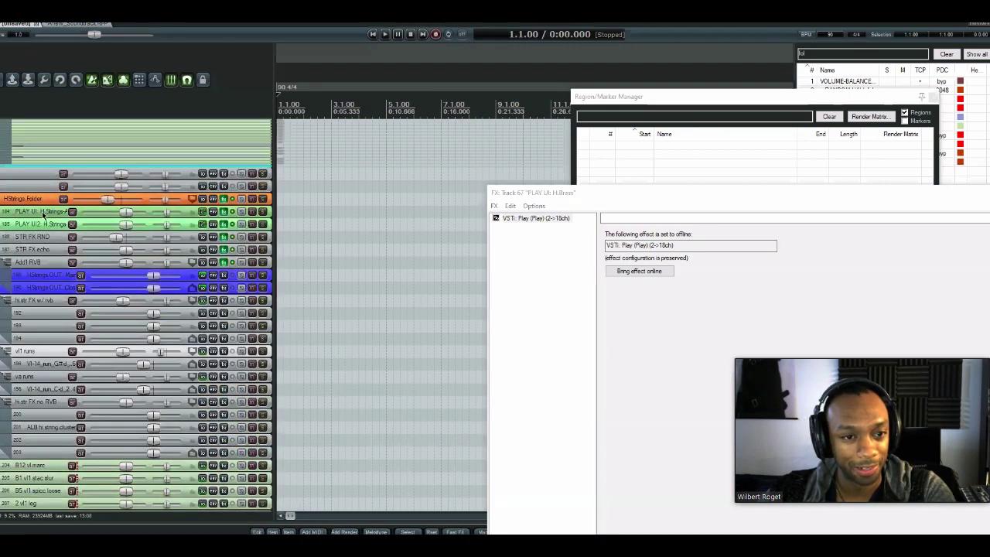
left_click(42, 214)
left_click(223, 211)
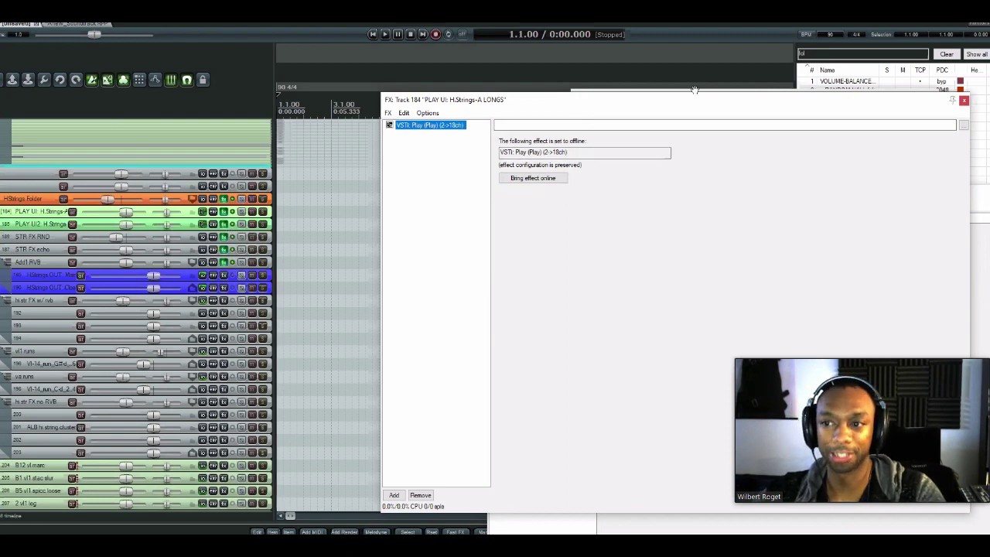
left_click(962, 101)
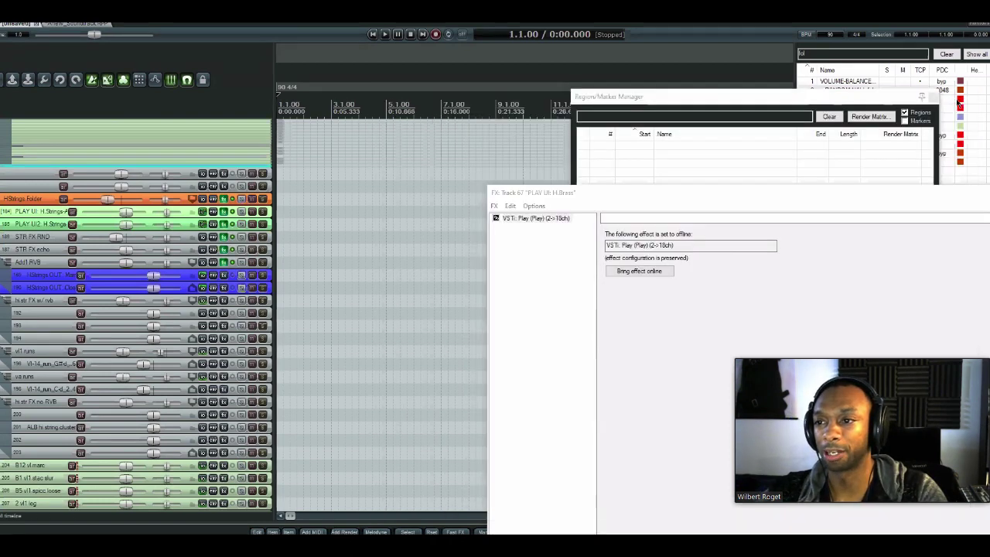
key("Escape")
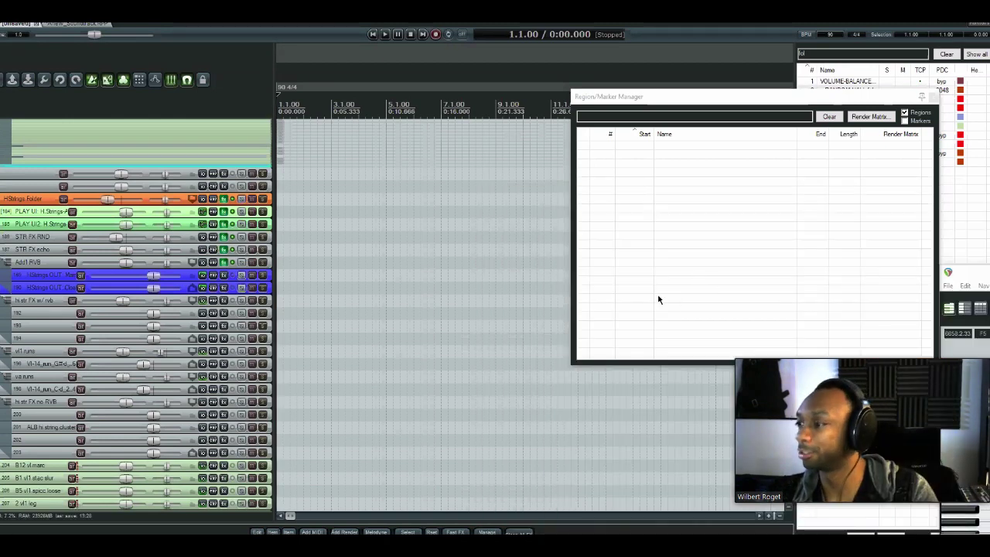
- Look through the inserted strings tracks and replace the project with an empty one without saving the changes
scroll(355, 418, "down", 5)
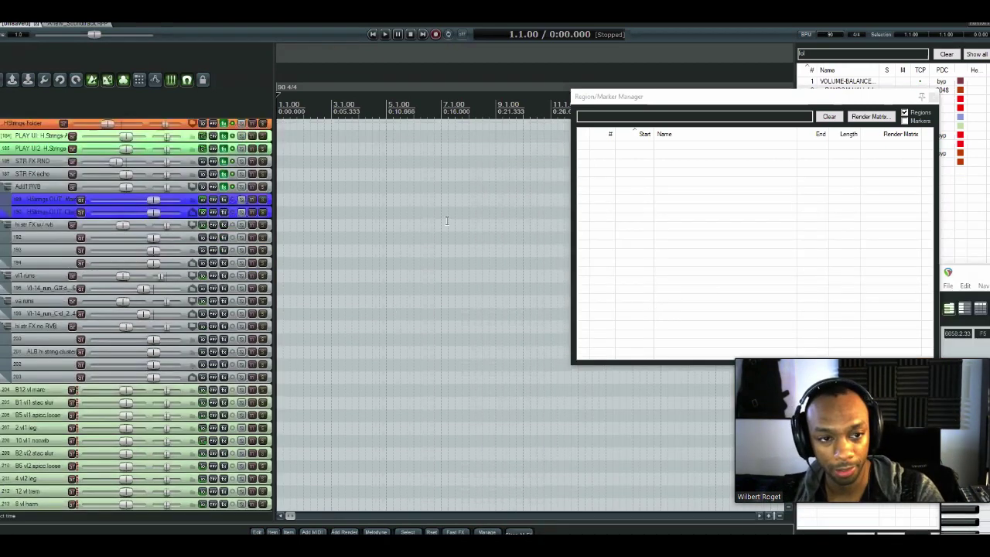
scroll(393, 422, "down", 8)
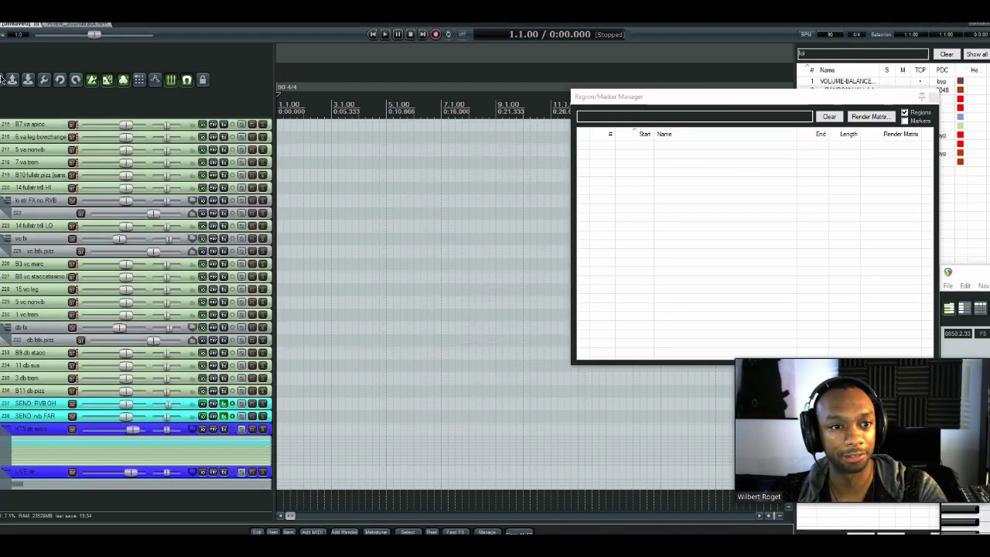
left_click(499, 304)
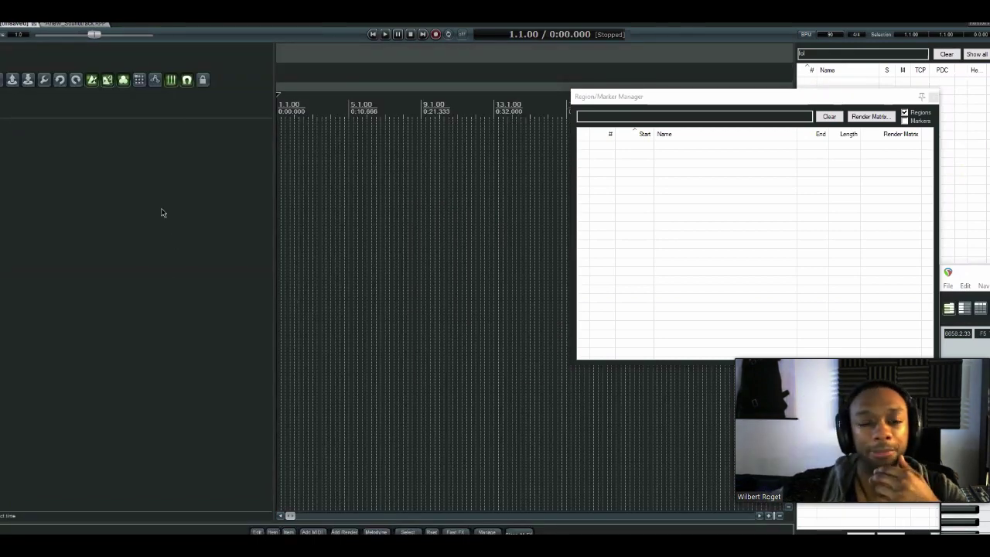
- Browse the available track templates, including the 711 Templates folder, and close the list without inserting any
right_click(166, 166)
mouse_move(267, 206)
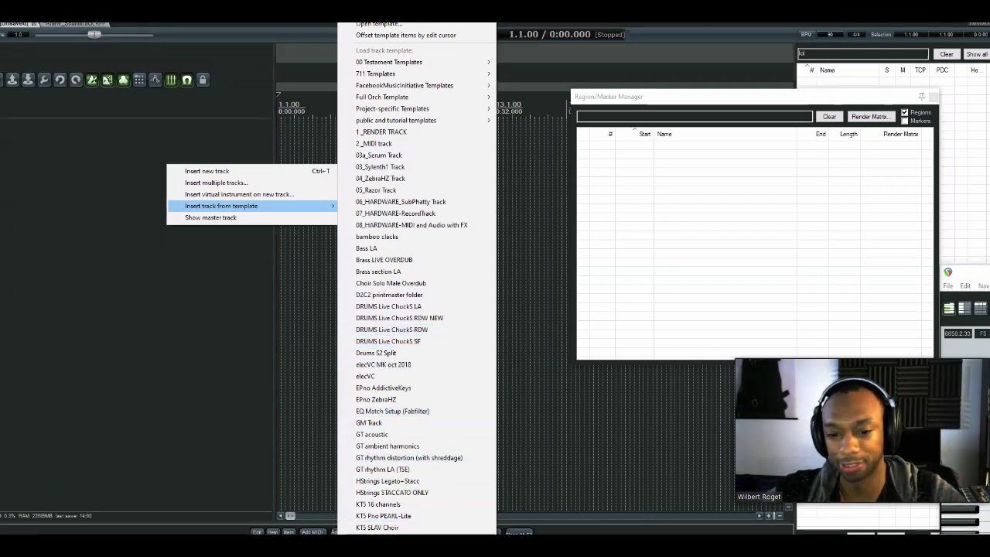
scroll(386, 432, "down", 4)
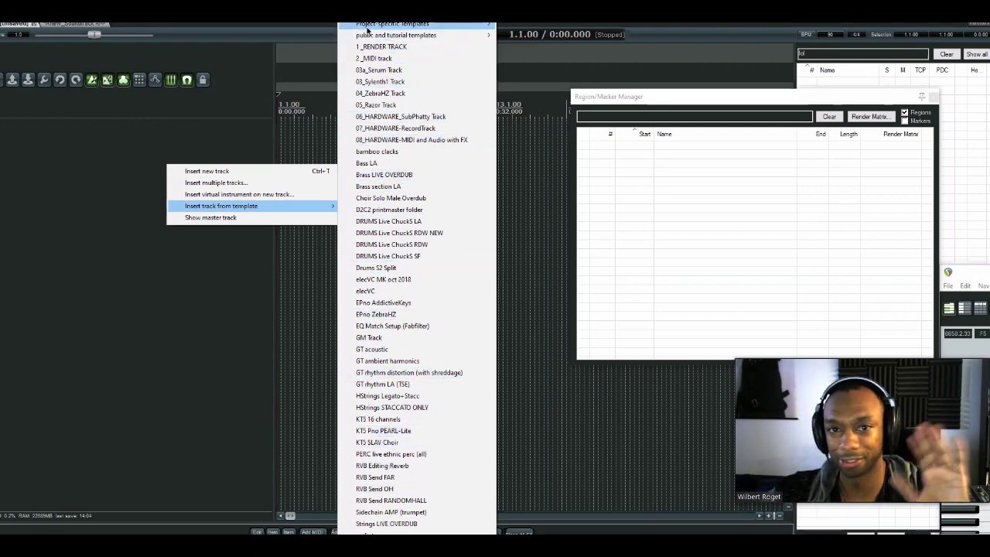
mouse_move(368, 25)
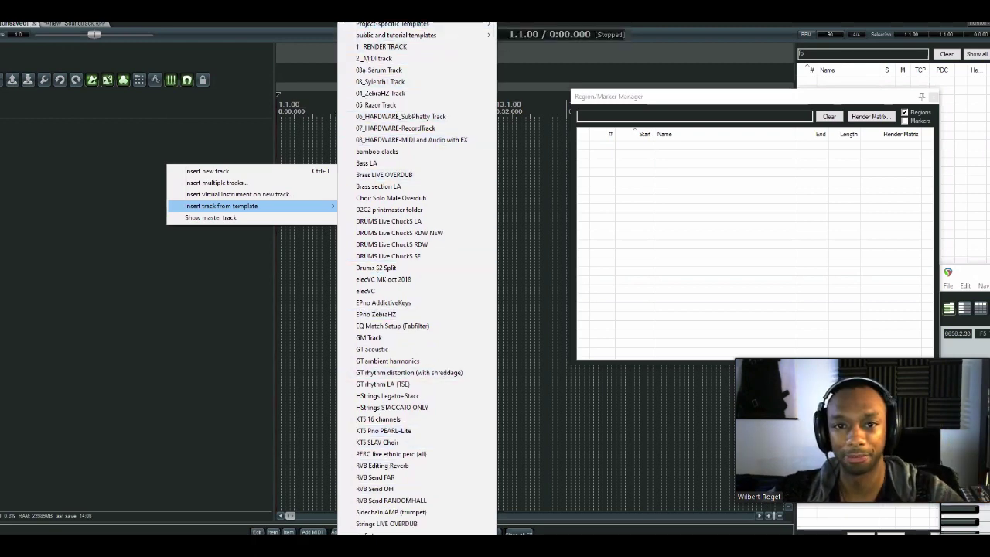
scroll(371, 31, "up", 4)
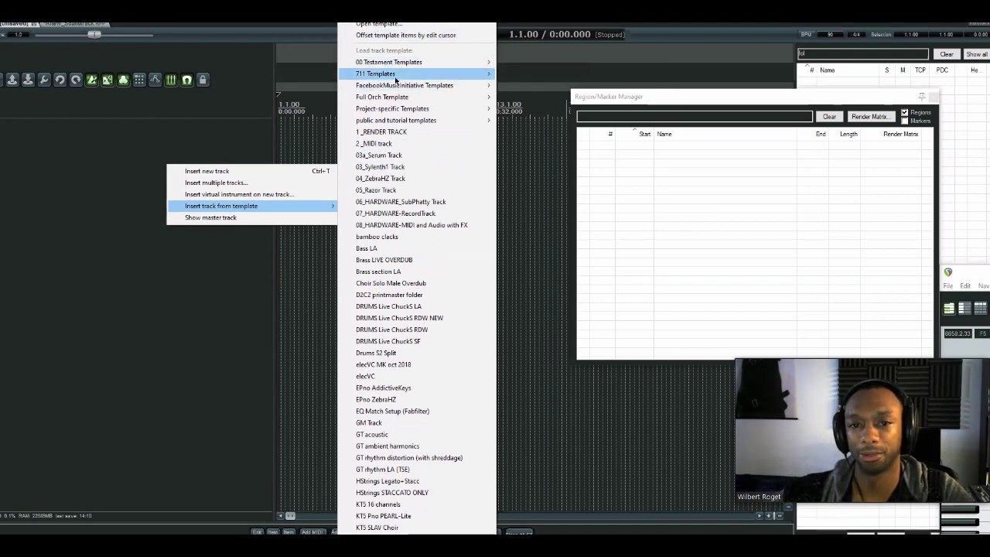
mouse_move(395, 78)
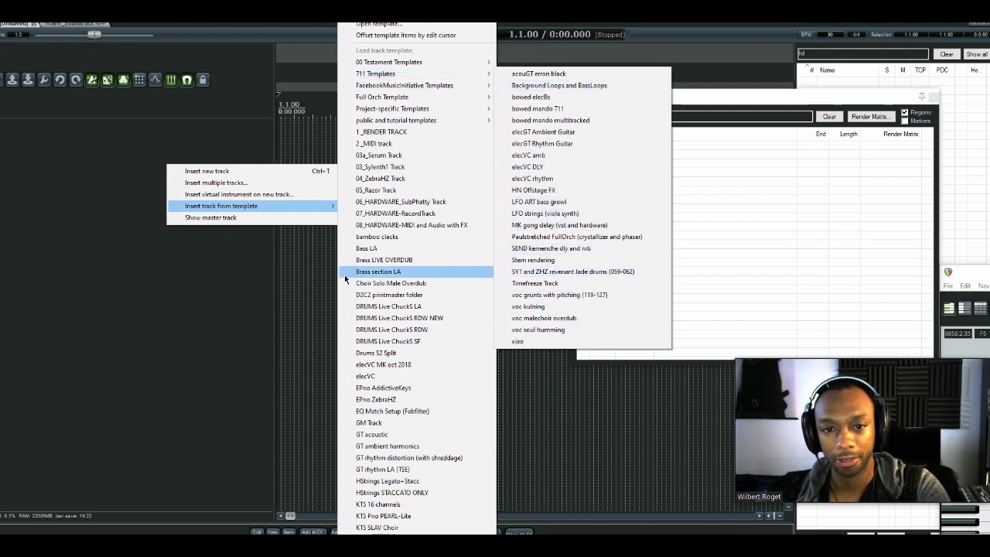
left_click(223, 324)
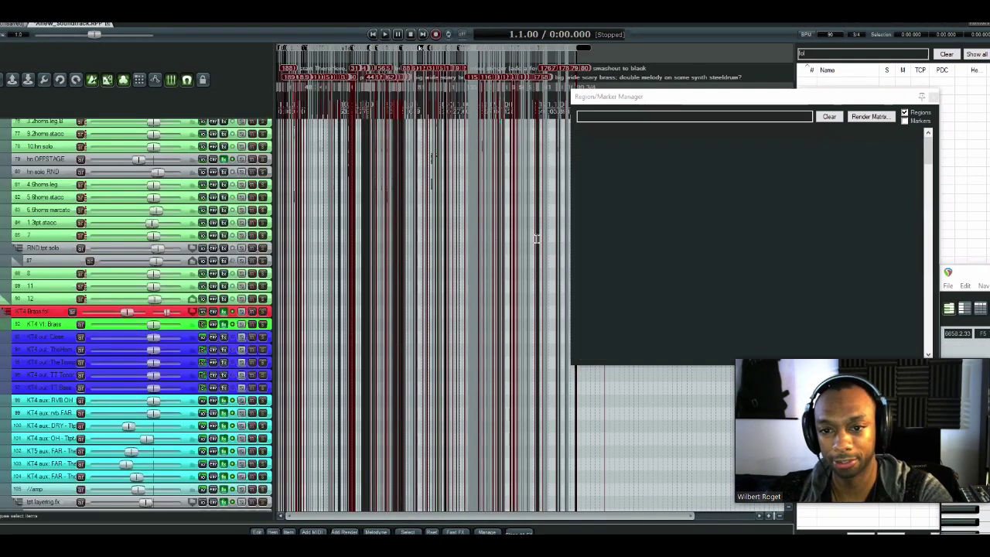
- Move the Region/Marker Manager over the soundtrack's timeline and look through its list of cue regions
left_click_drag(669, 96, 781, 87)
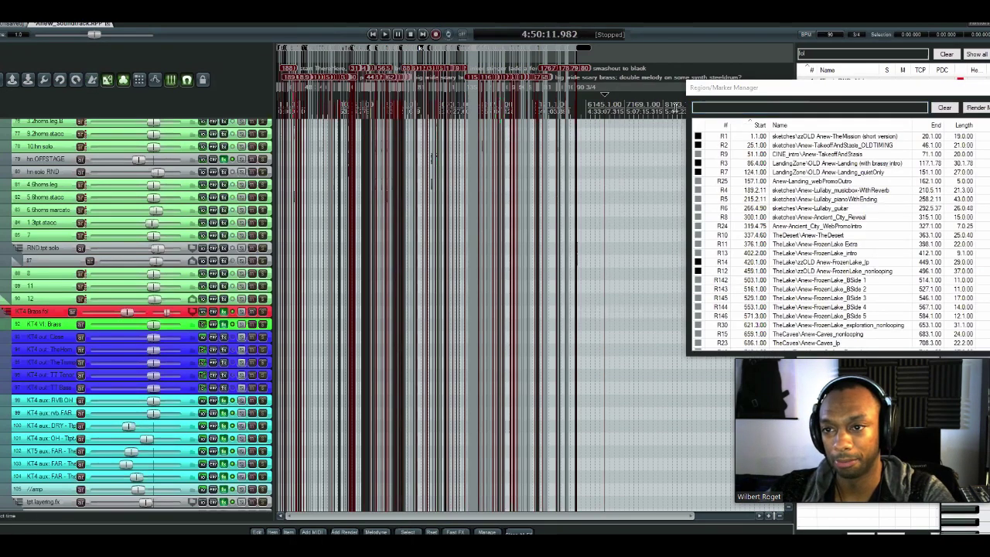
left_click_drag(720, 87, 521, 140)
scroll(657, 309, "down", 4)
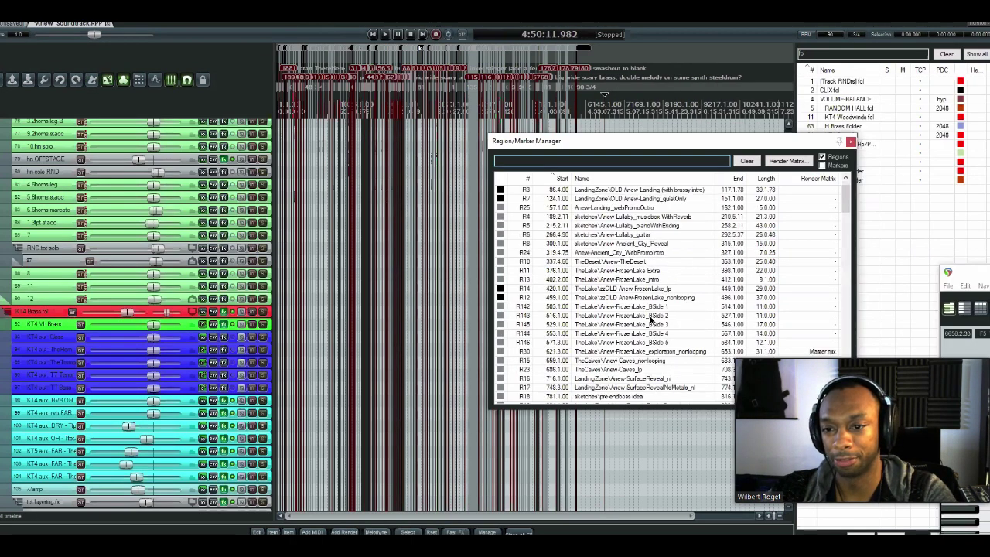
scroll(650, 312, "down", 4)
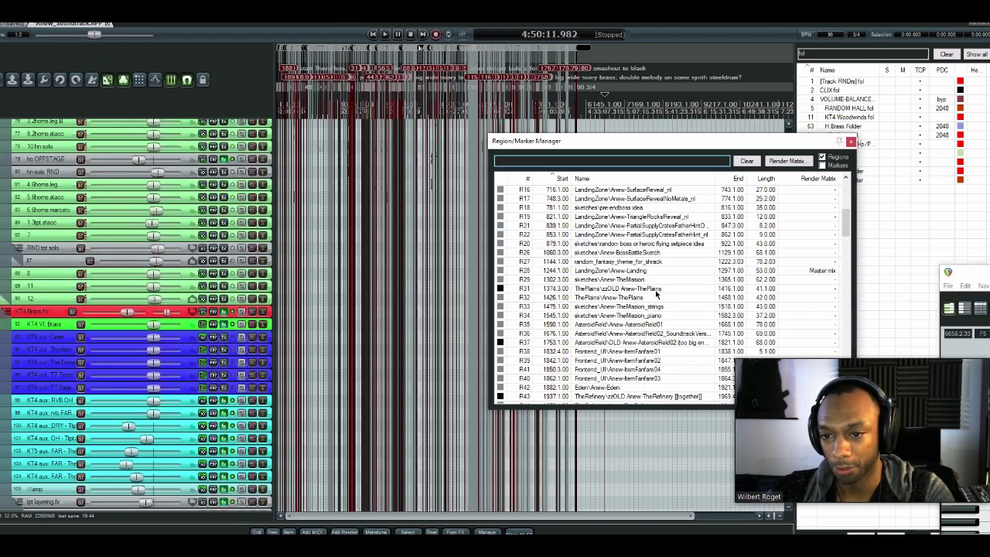
scroll(659, 288, "down", 10)
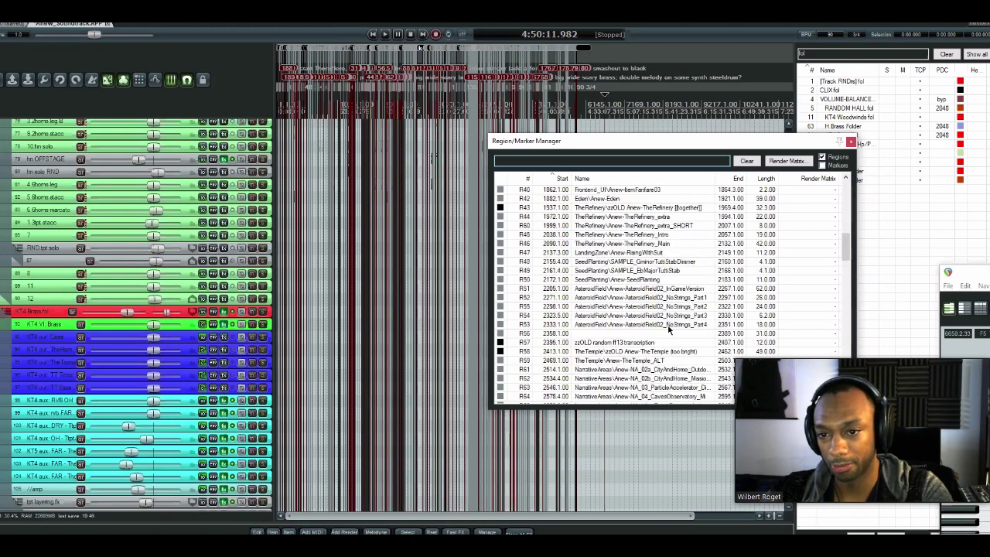
- Look through the cue regions, jump to NarrativeAreas region R62, and close the Region/Marker Manager
scroll(658, 267, "down", 10)
scroll(640, 268, "down", 6)
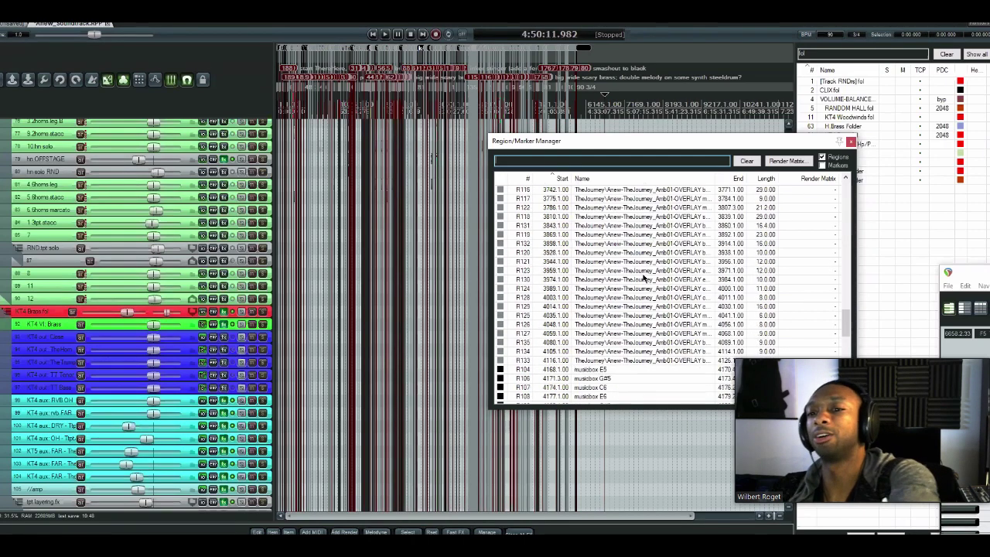
scroll(641, 264, "up", 16)
scroll(643, 270, "up", 2)
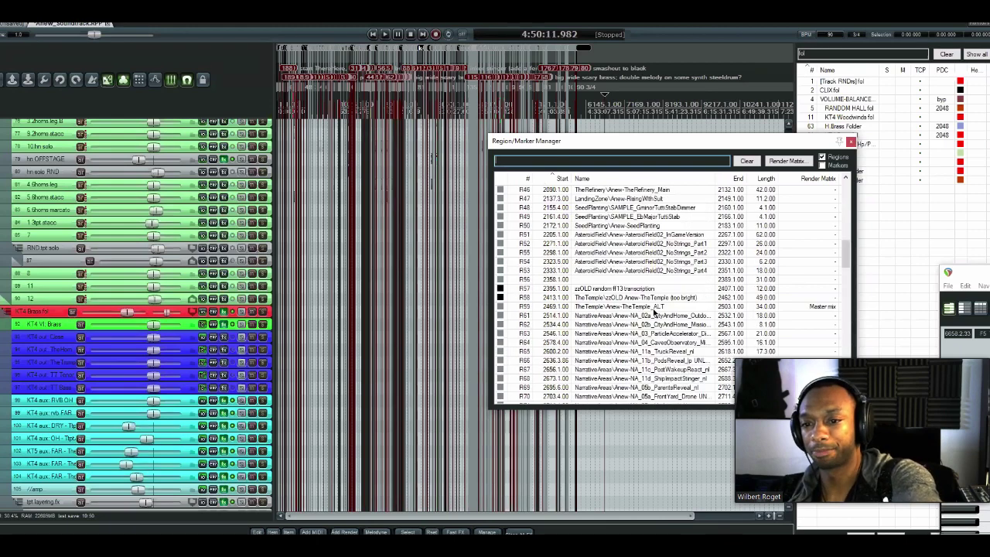
left_click(653, 324)
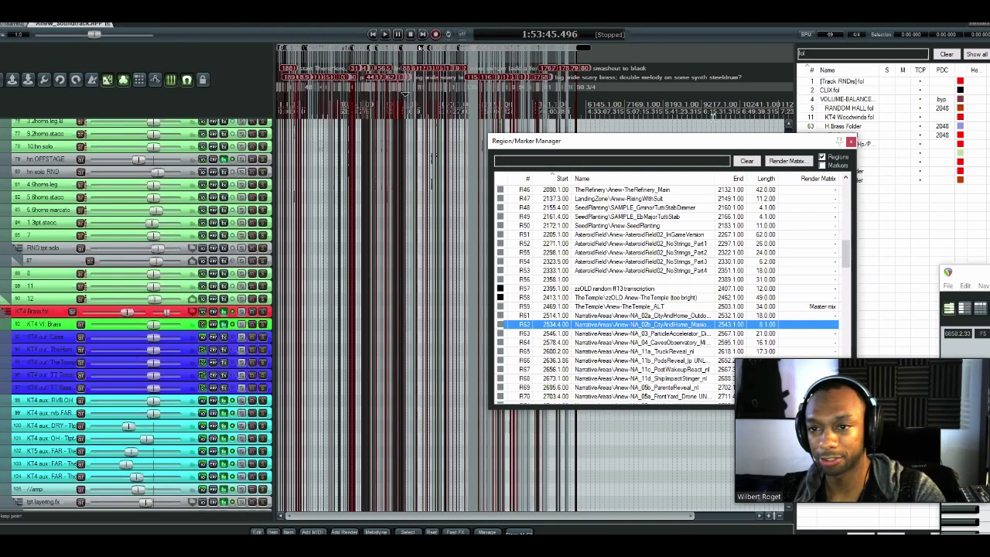
right_click(693, 324)
key("Escape")
key("Escape")
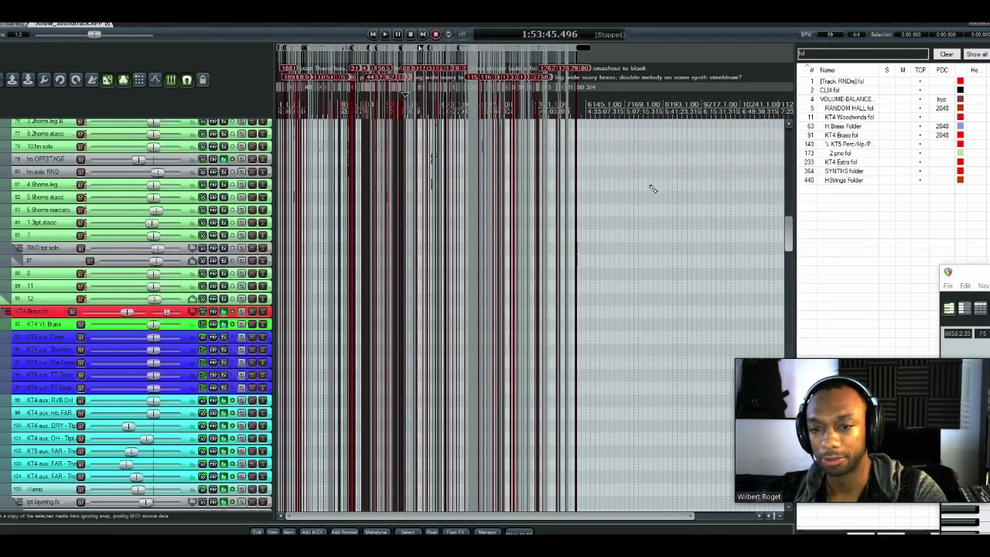
- Reopen the Region/Marker Manager, view the Region Render Matrix, and close the matrix
key("ctrl+alt+r")
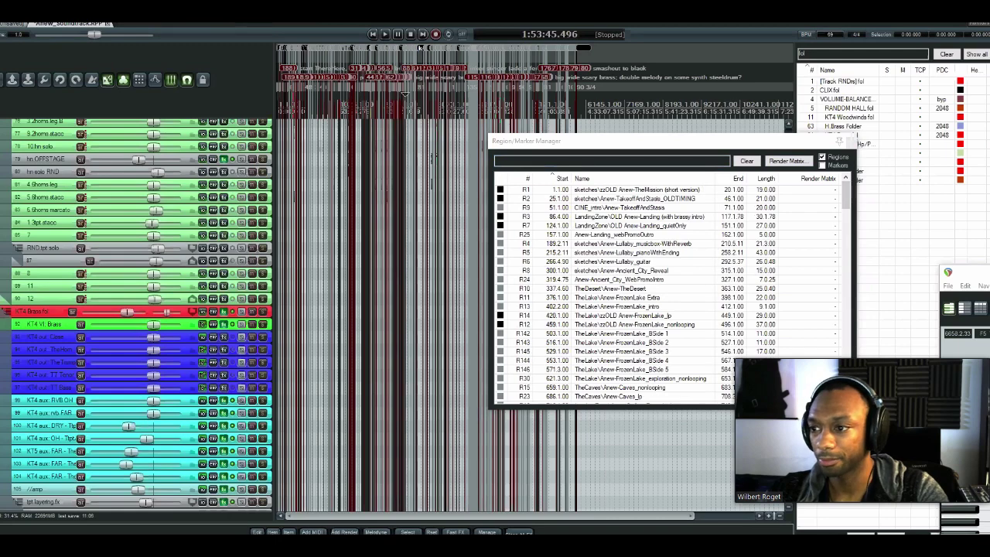
key("ctrl+alt+shift+r")
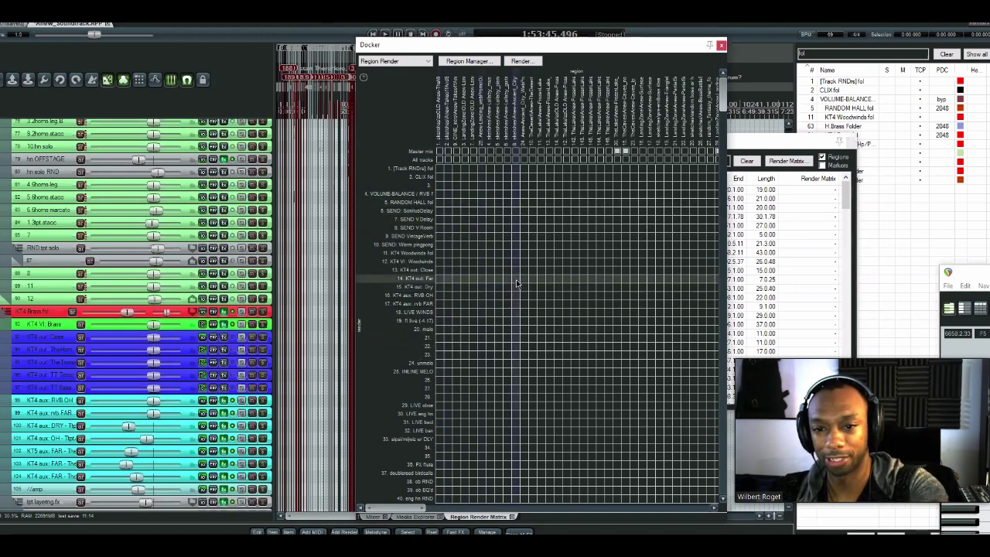
left_click(720, 46)
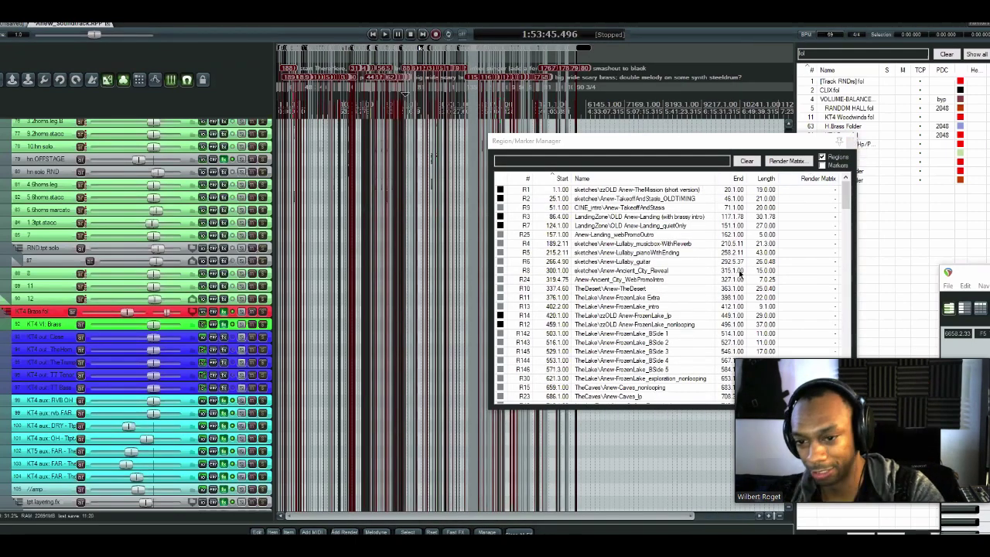
- Jump to the TheCaves\Anew-Caves_nonlooping and LandingZone\Anew-Landing regions, and close the Region/Marker Manager
left_click(666, 388)
scroll(670, 393, "down", 6)
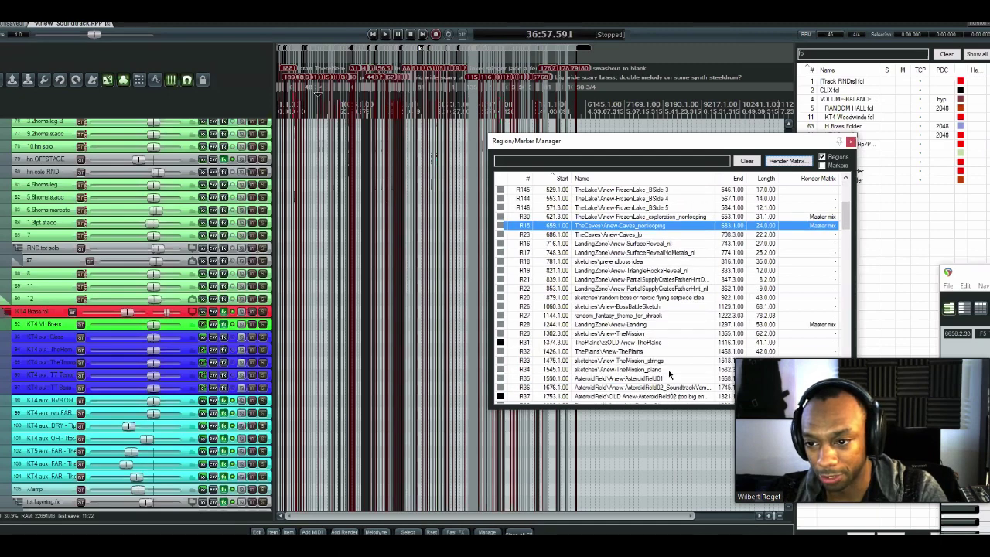
left_click(648, 325)
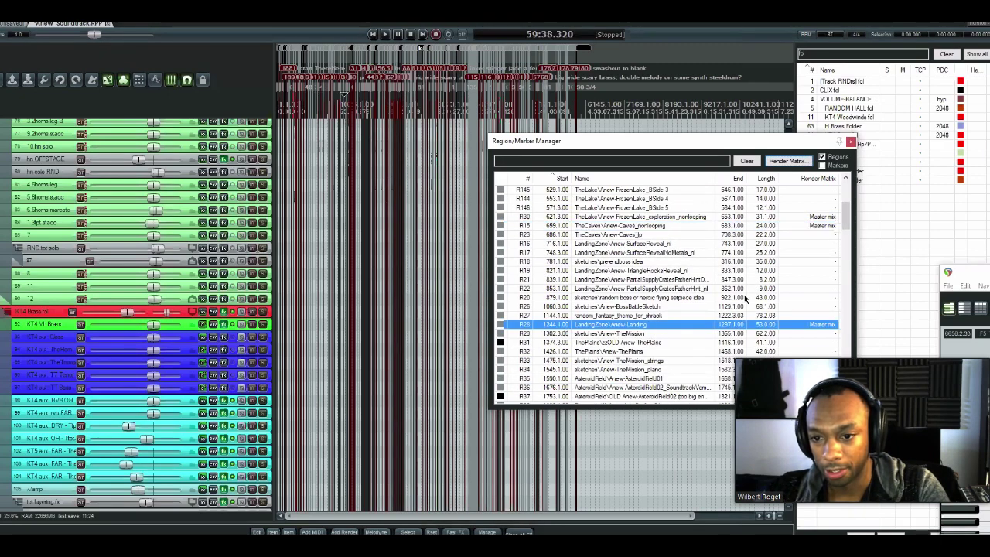
left_click(850, 141)
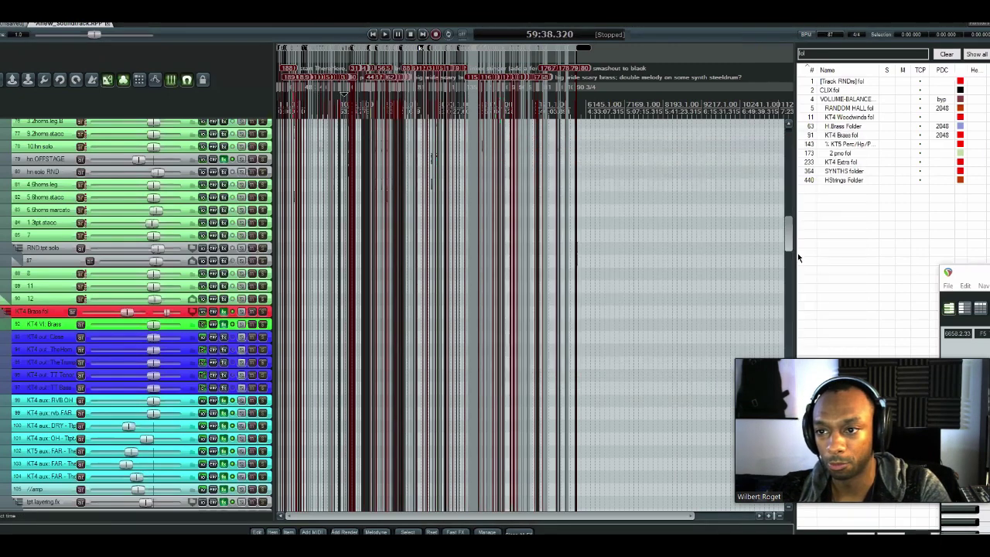
- Enlarge the VOLUME-BALANCE / RVB fol and RANDOM HALL fol tracks near the start of the track list
scroll(787, 241, "up", 10)
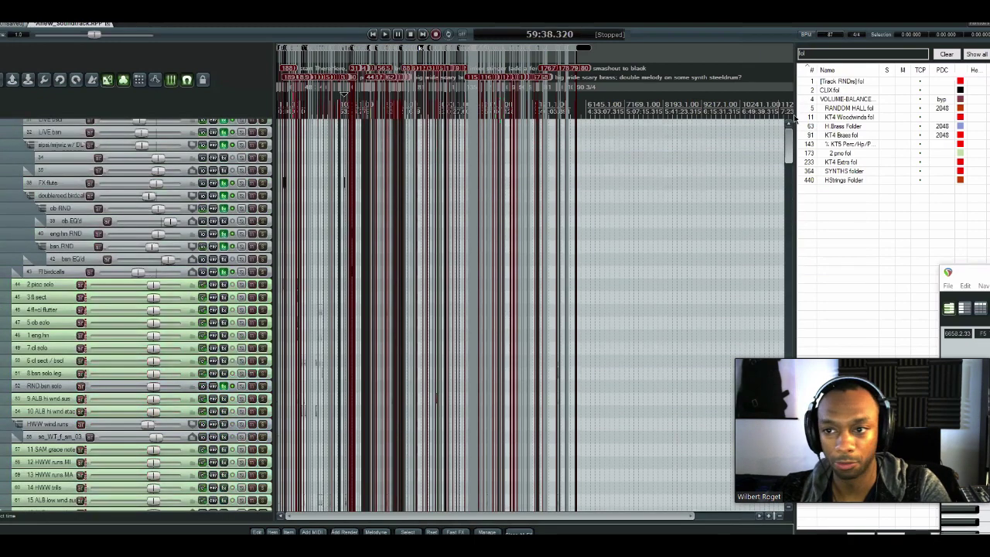
scroll(789, 123, "up", 6)
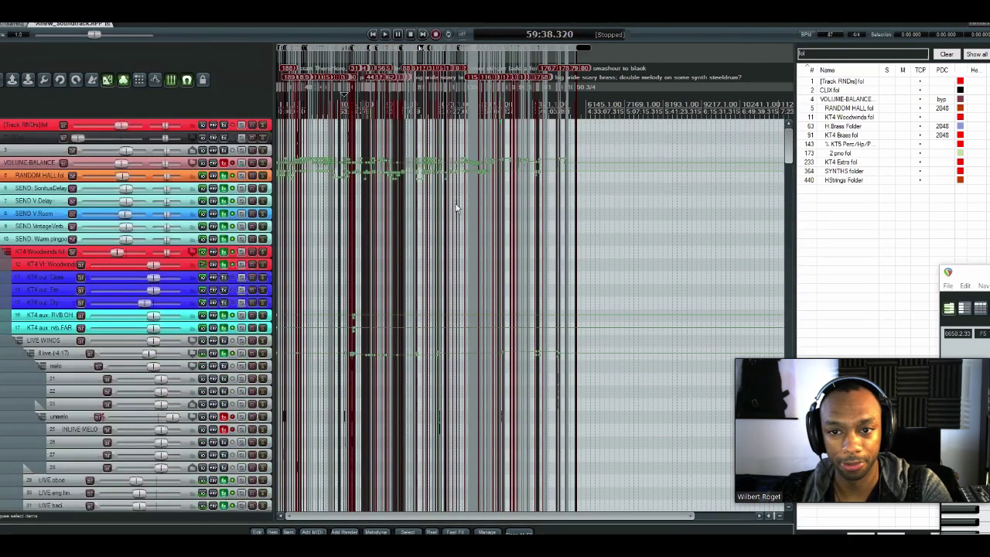
left_click(40, 165)
left_click_drag(42, 188, 41, 197)
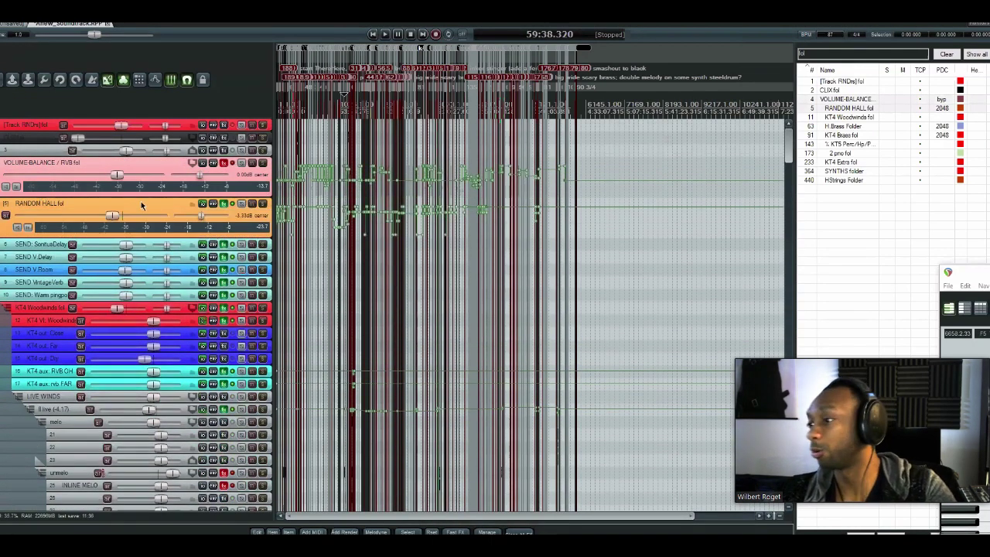
- Select the VOLUME-BALANCE / RVB fol track and examine its volume envelope around 4:00:40 on the timeline
left_click(549, 225)
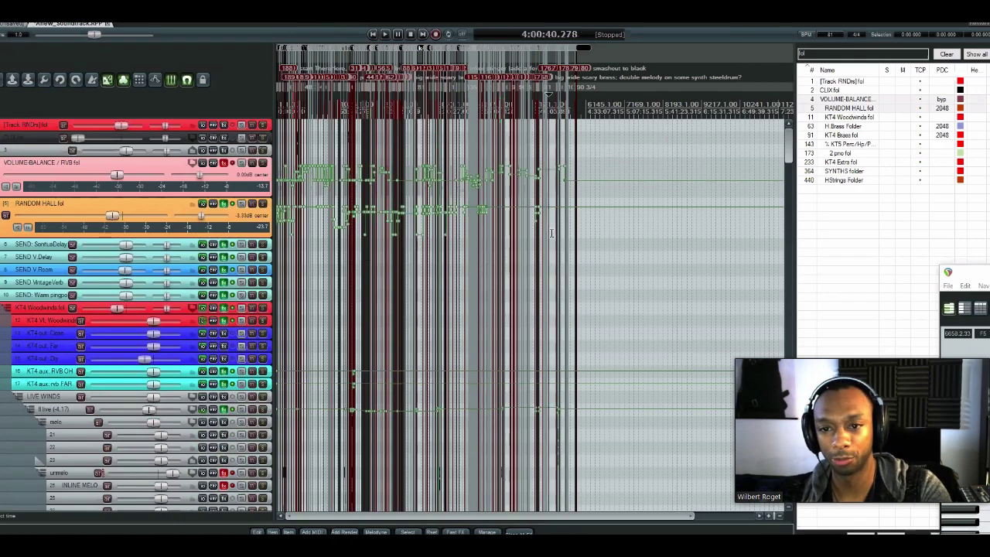
scroll(548, 227, "up", 5)
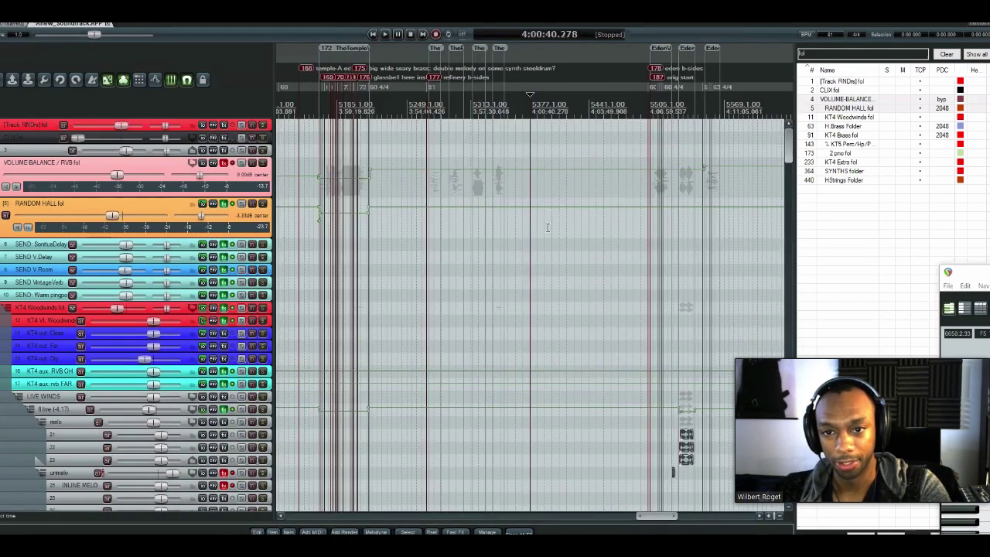
left_click(220, 227)
left_click(249, 183)
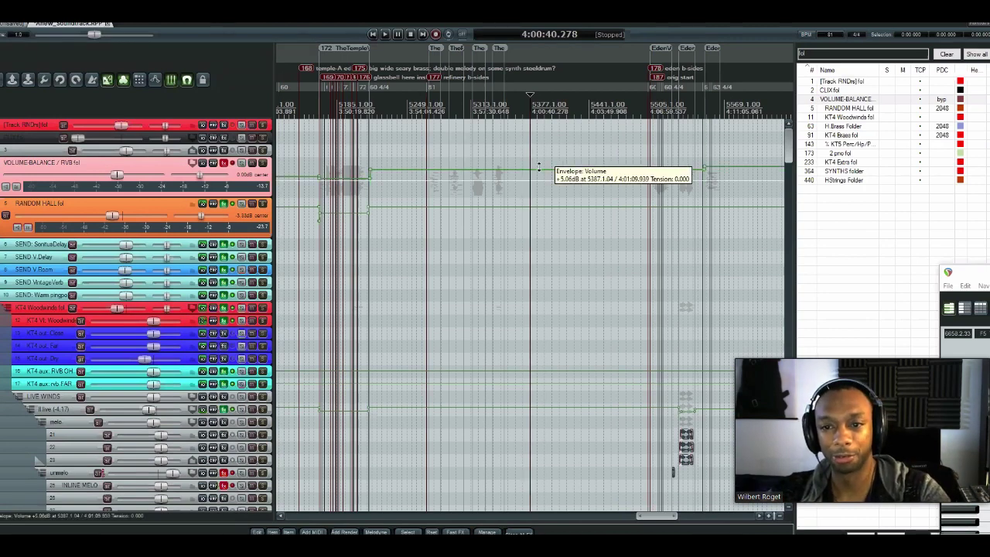
- Play the refinery b-sides from the third cue region, at about 3:57:36, with the surrounding cues in view
left_click(471, 150)
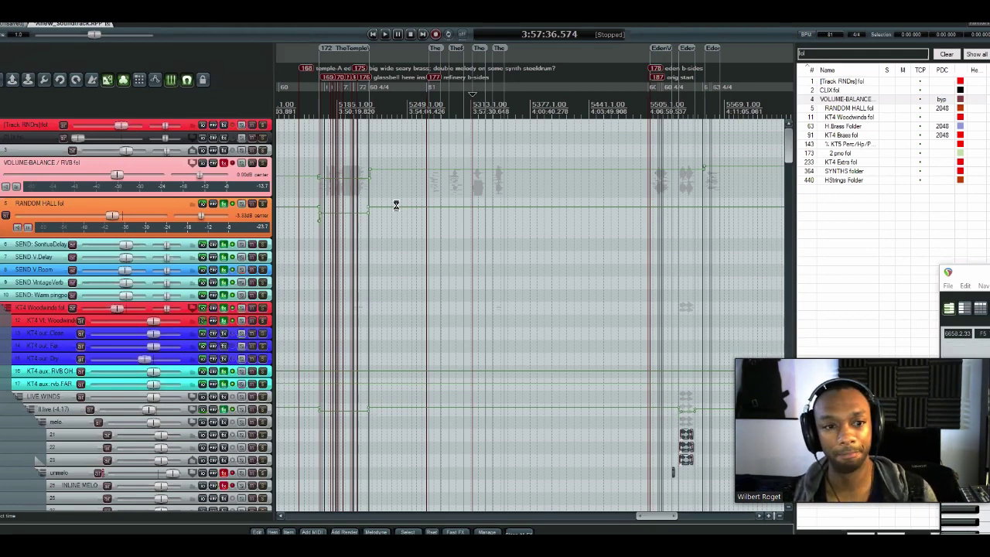
key("space")
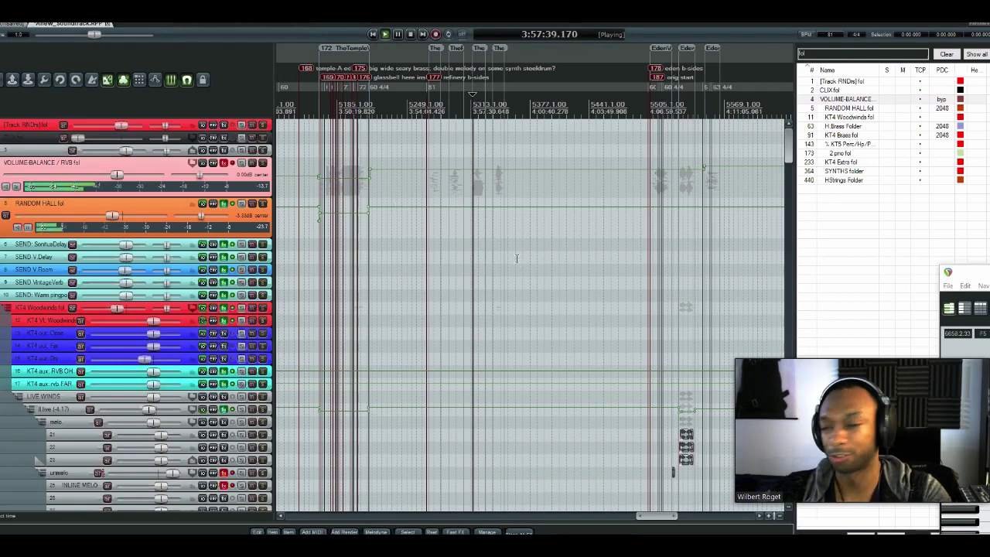
scroll(517, 257, "up", 3)
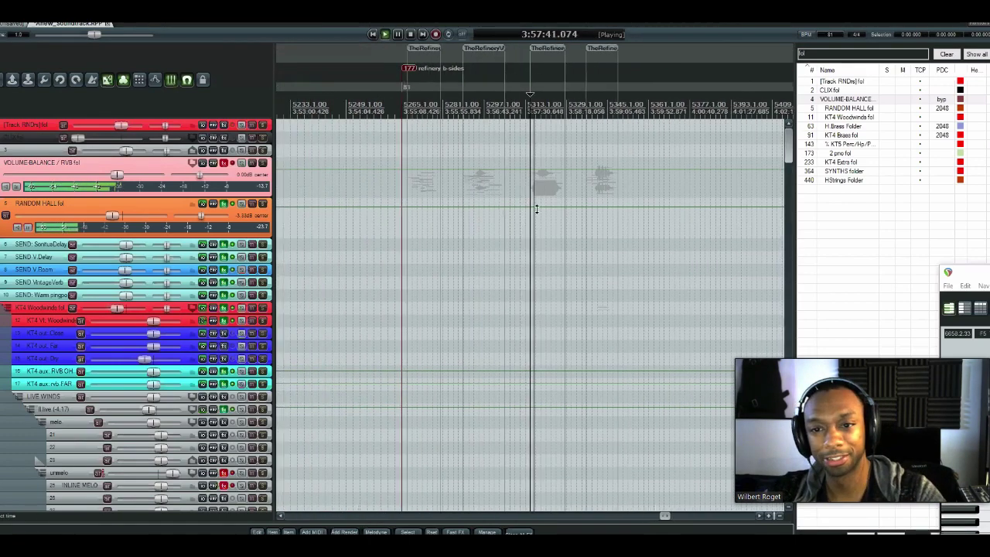
scroll(538, 209, "up", 3)
scroll(555, 206, "down", 3)
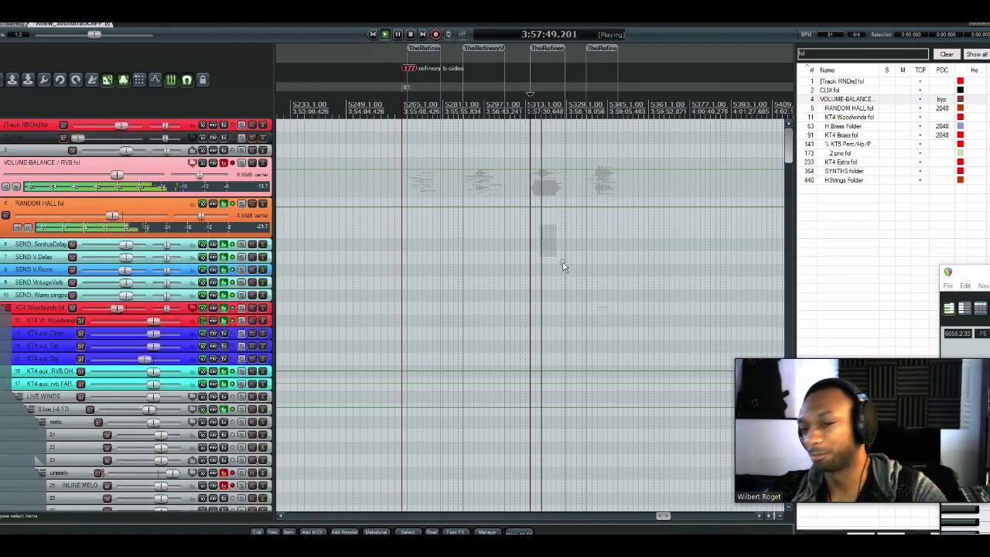
- Stop playback and inspect the VOLUME-BALANCE / RVB fol track's LexRandomHall, MaxxBass and TRackS3 EQ effects
left_click(224, 165)
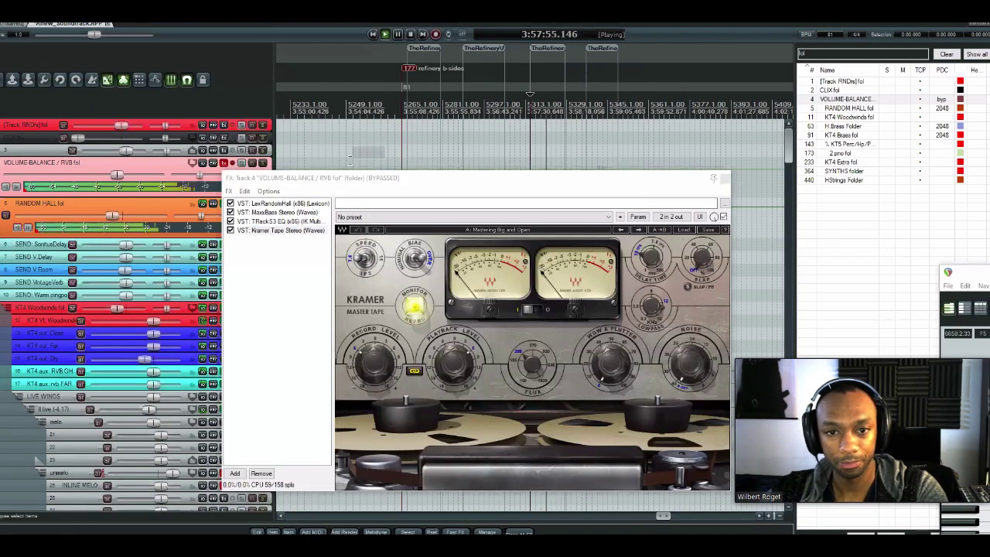
key("space")
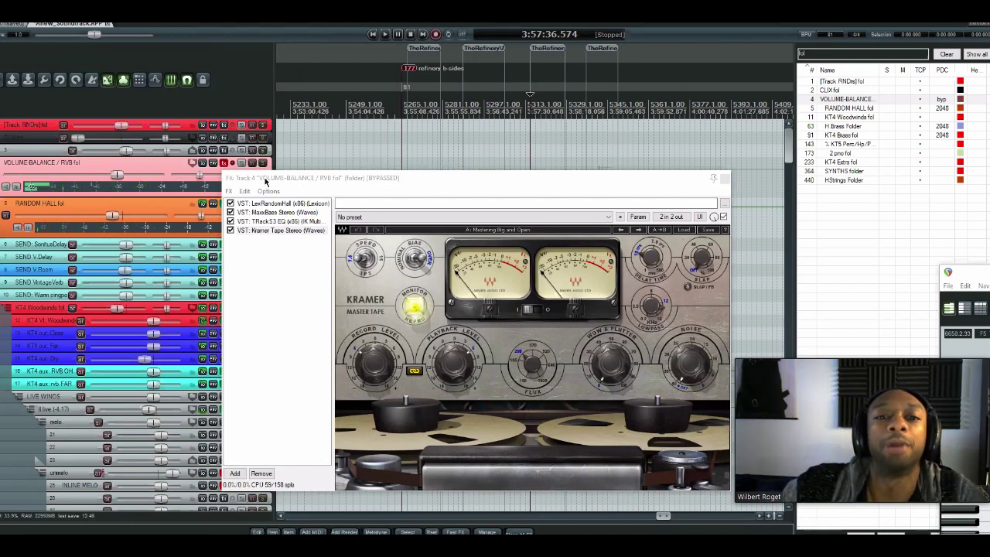
left_click(296, 204)
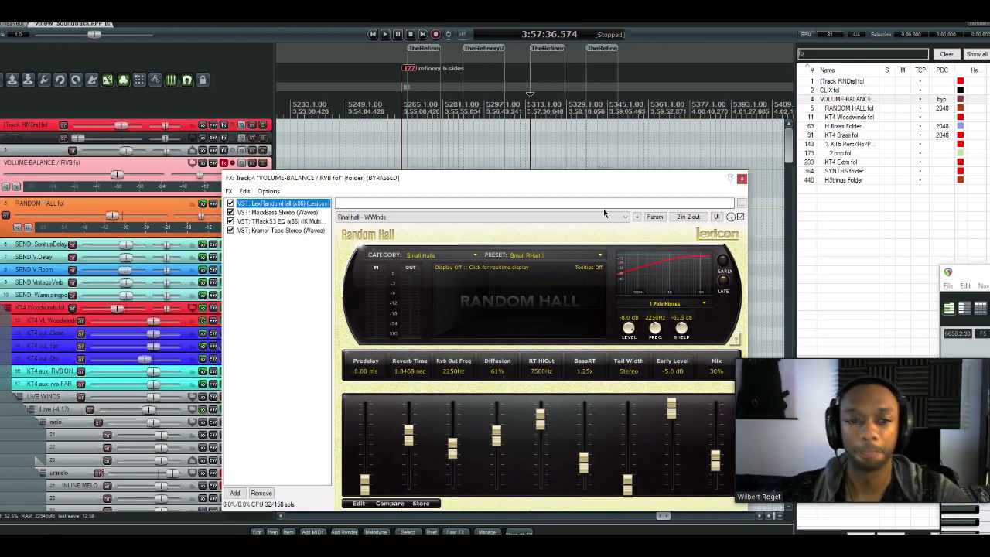
left_click(286, 212)
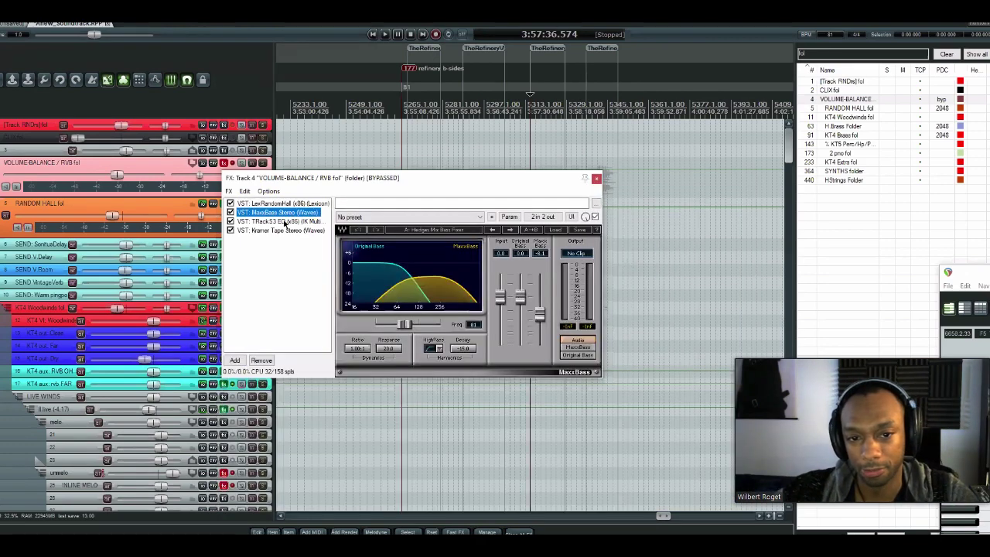
left_click(283, 222)
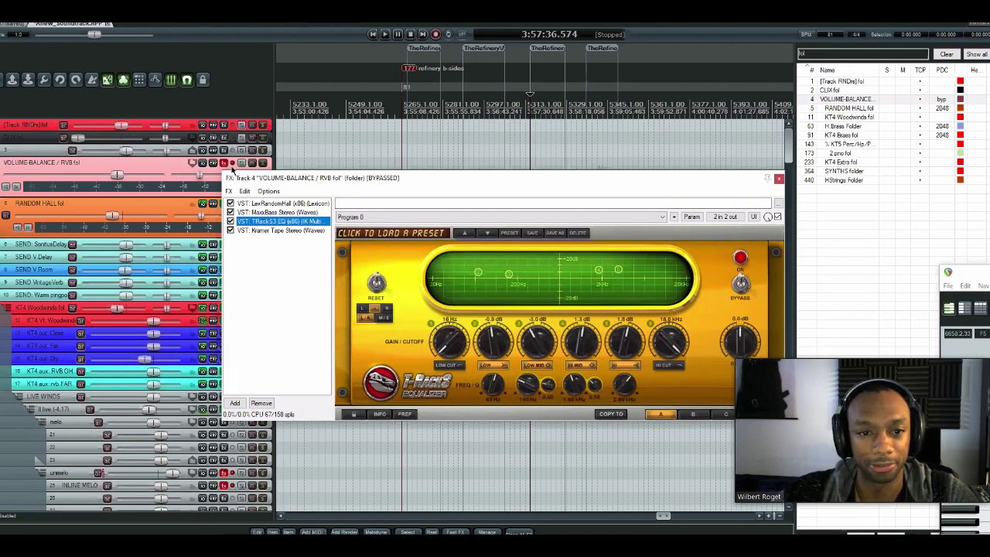
- Enable the VOLUME-BALANCE / RVB fol track's effects chain and inspect its Kramer Tape plugin
left_click(225, 162, "ctrl")
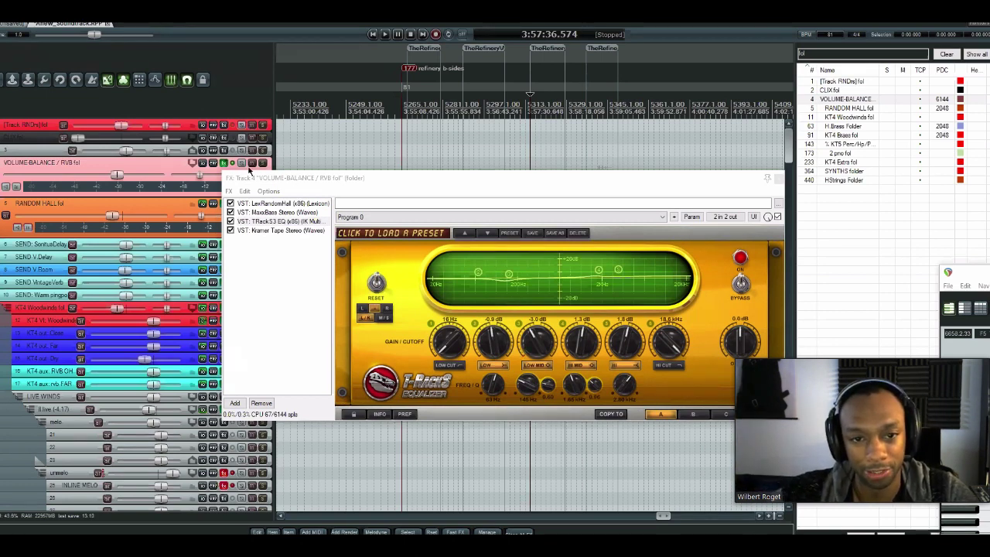
left_click(269, 231)
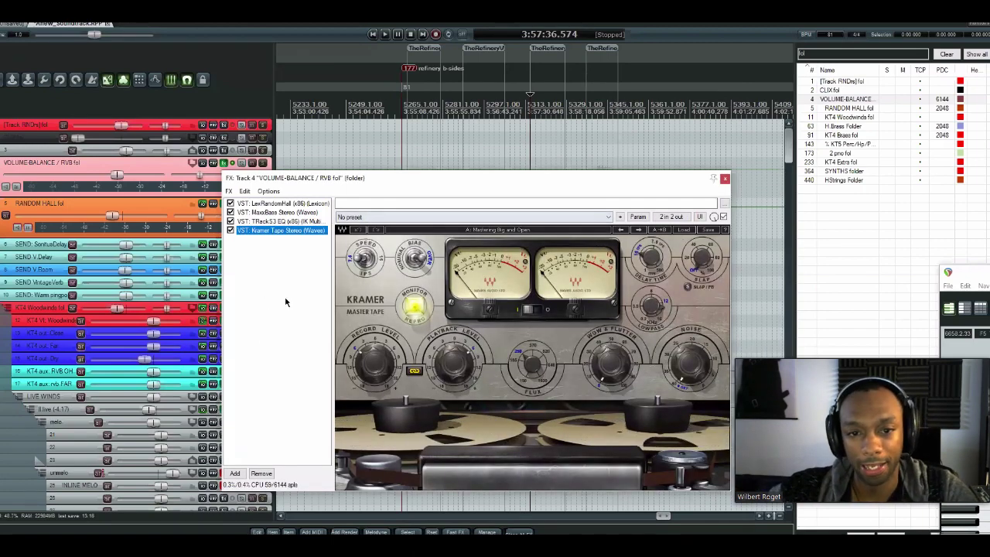
left_click(263, 288)
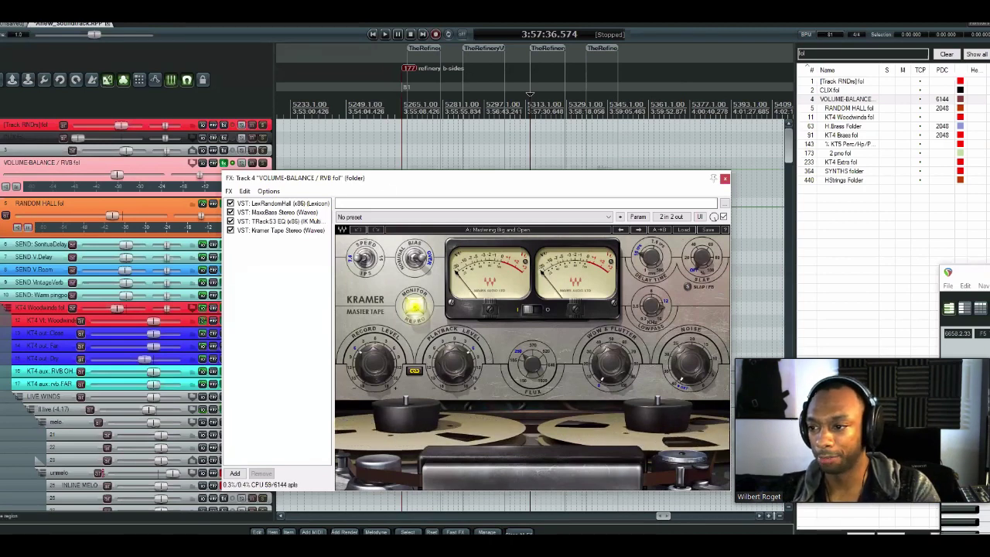
left_click(603, 166)
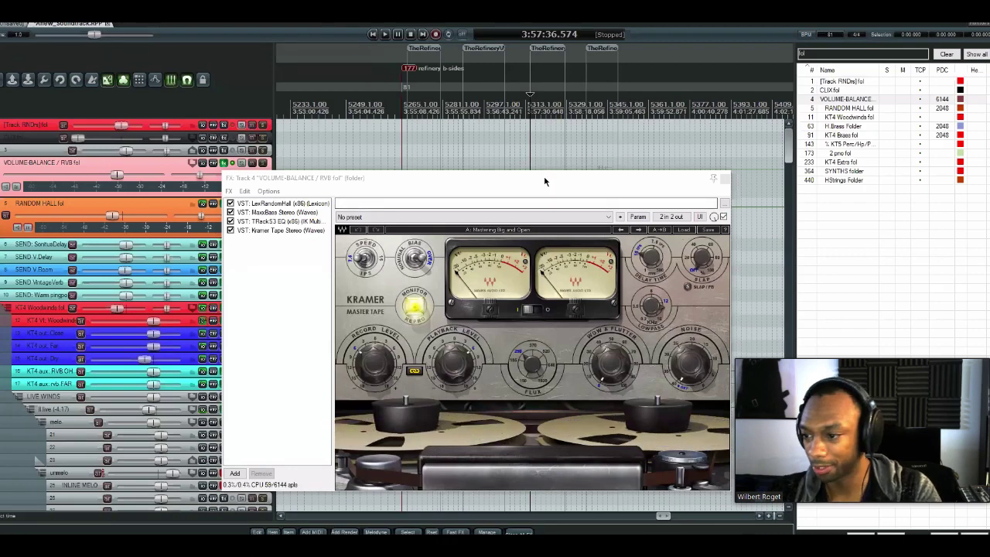
left_click_drag(544, 181, 582, 170)
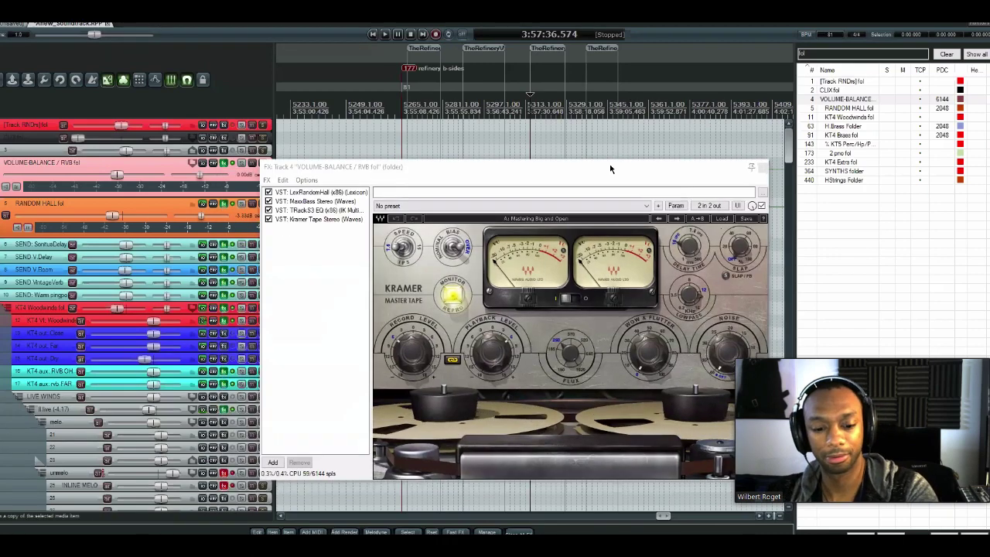
- Show the mixer, inspect the TLs Maximizer on the master track, and close the plugin's window
key("ctrl+m")
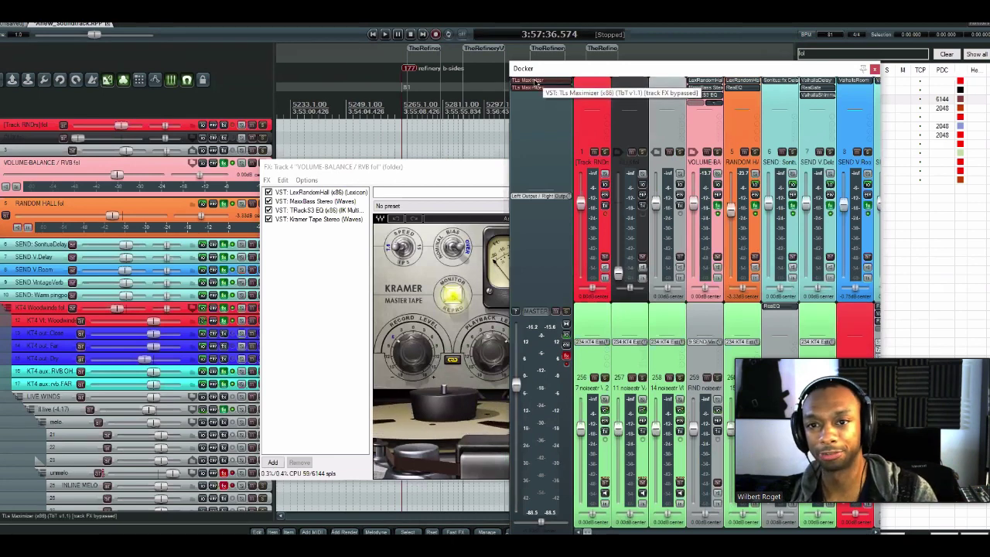
left_click(636, 139)
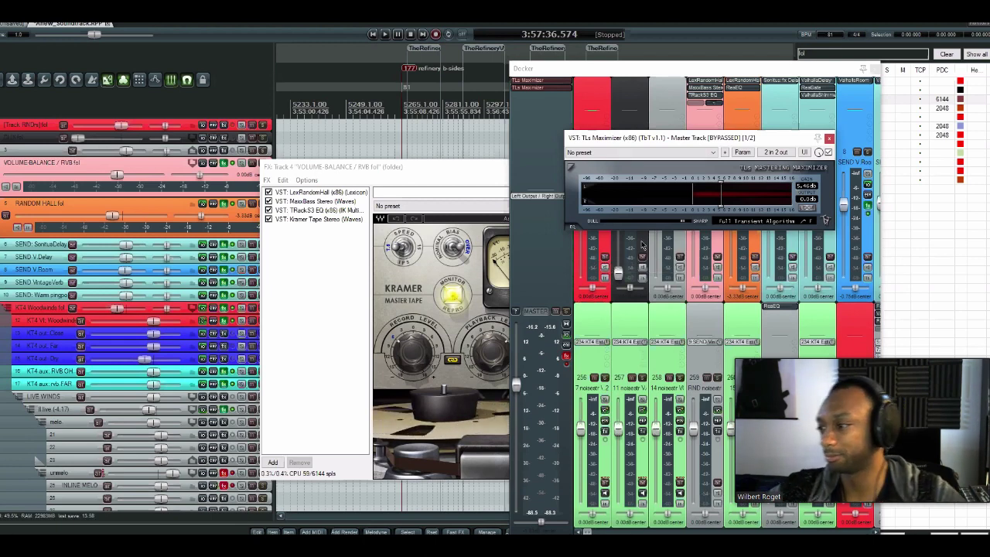
left_click(829, 138)
- Bypass the VOLUME-BALANCE / RVB fol track's effects chain and move its effects window away from the track controls
left_click(301, 302)
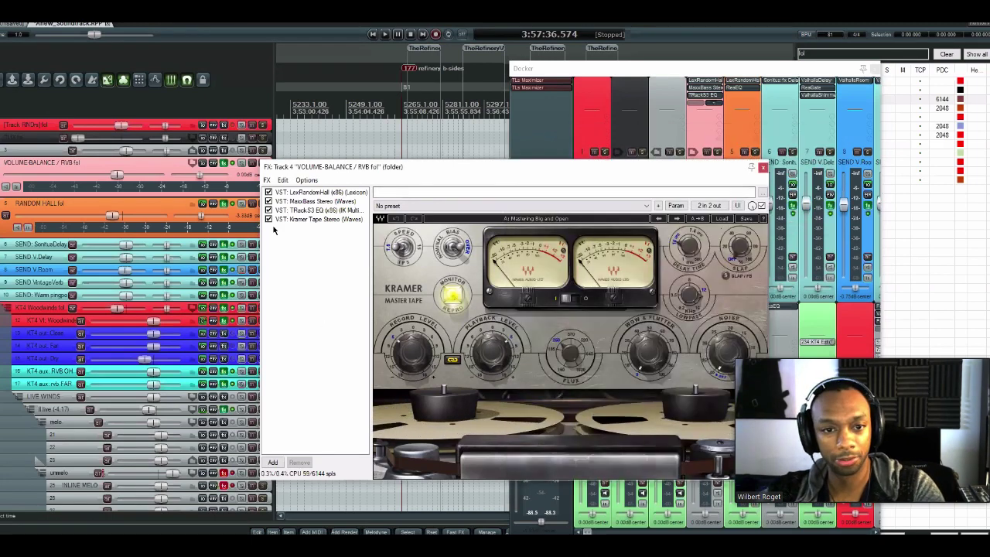
left_click(223, 163, "ctrl")
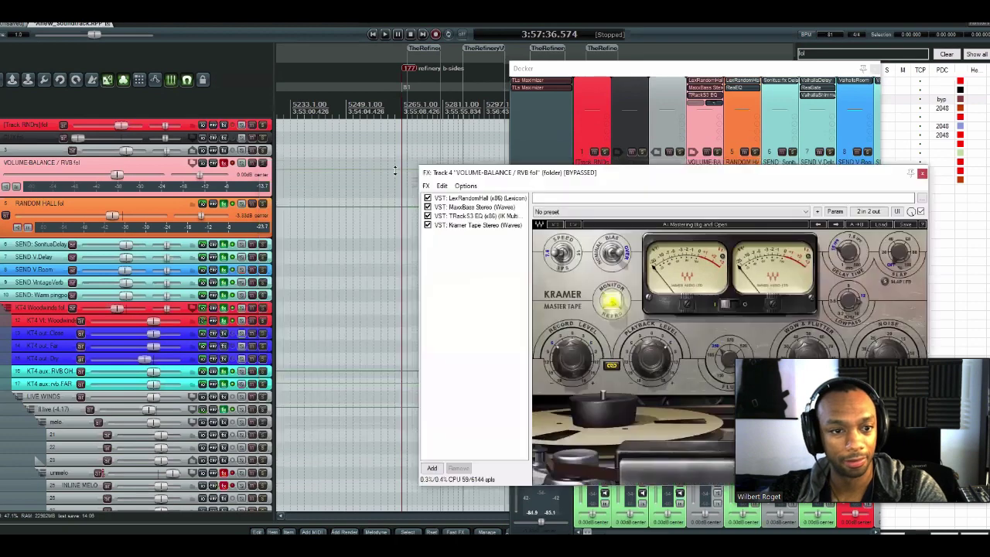
left_click_drag(281, 169, 438, 175)
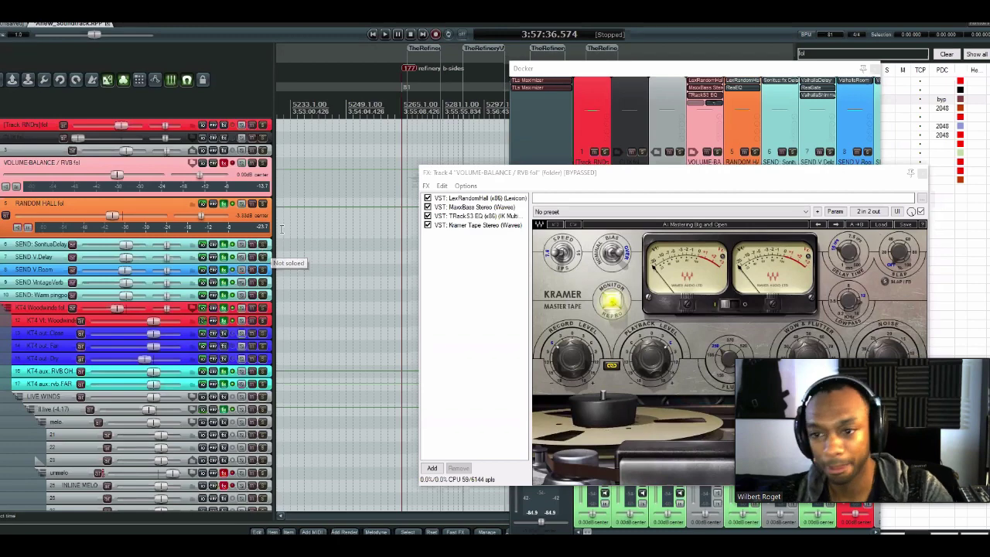
- Close the effects window and hide the mixer, and bring the 2 pno fol track into view from the track list
left_click(921, 173)
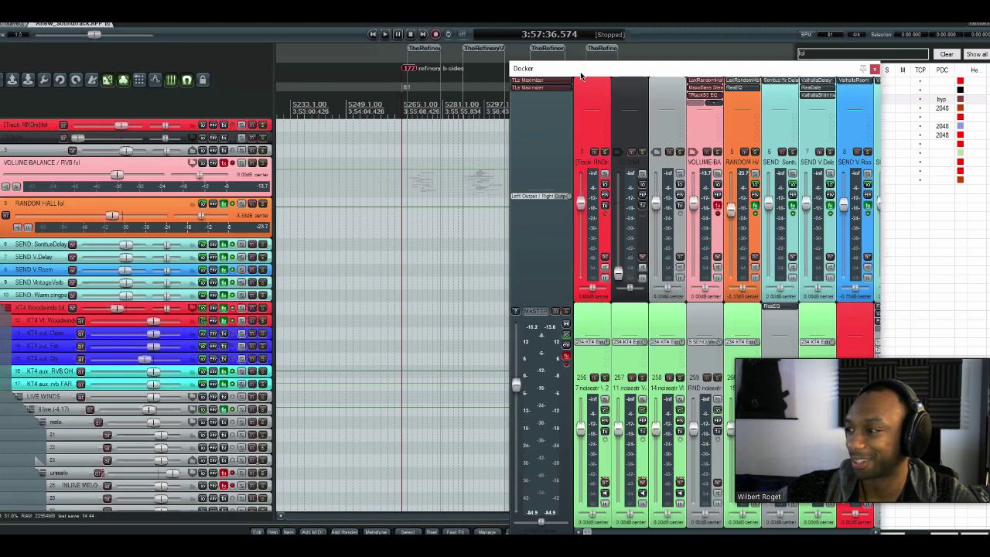
key("ctrl+m")
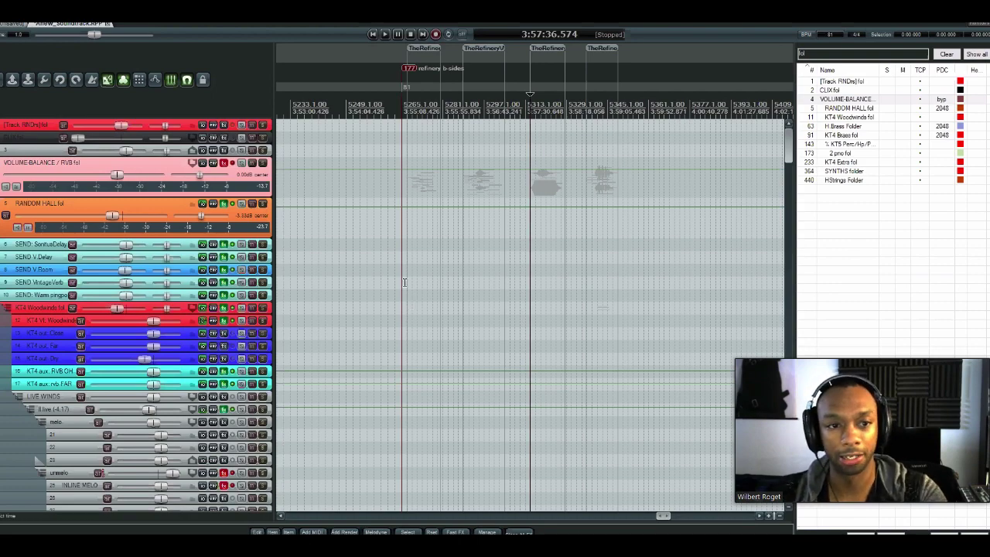
left_click(865, 155)
left_click(864, 154)
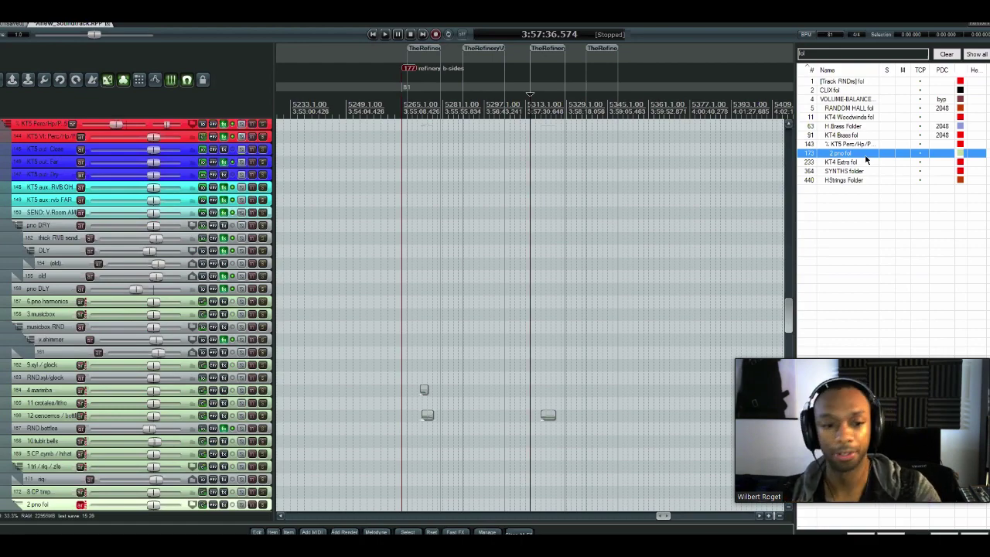
- Look over the percussion, extra and synth folders' tracks and expand the compacted tracks in the SYNTHS folder
scroll(662, 227, "down", 3)
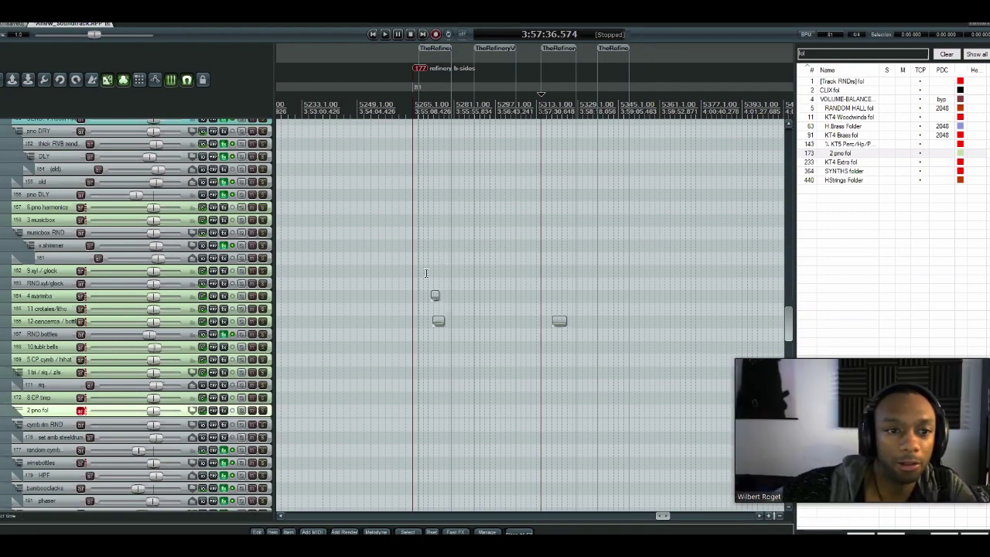
scroll(336, 397, "up", 5)
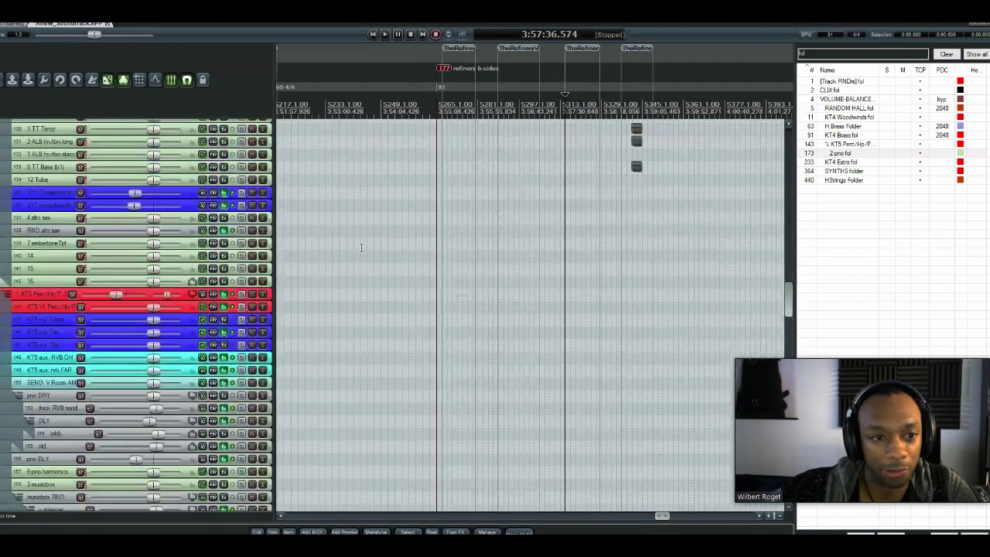
scroll(379, 348, "up", 6)
scroll(468, 302, "down", 12)
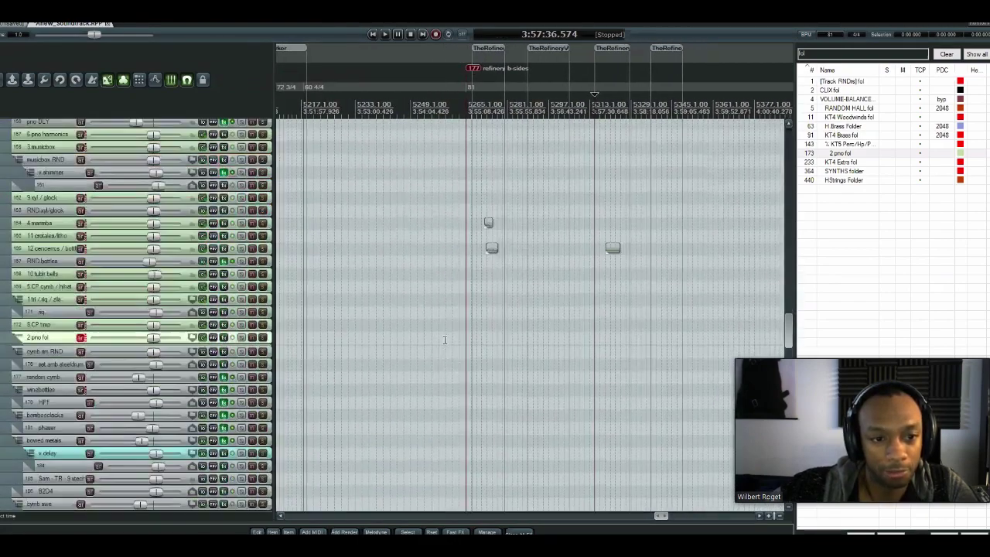
scroll(444, 339, "down", 10)
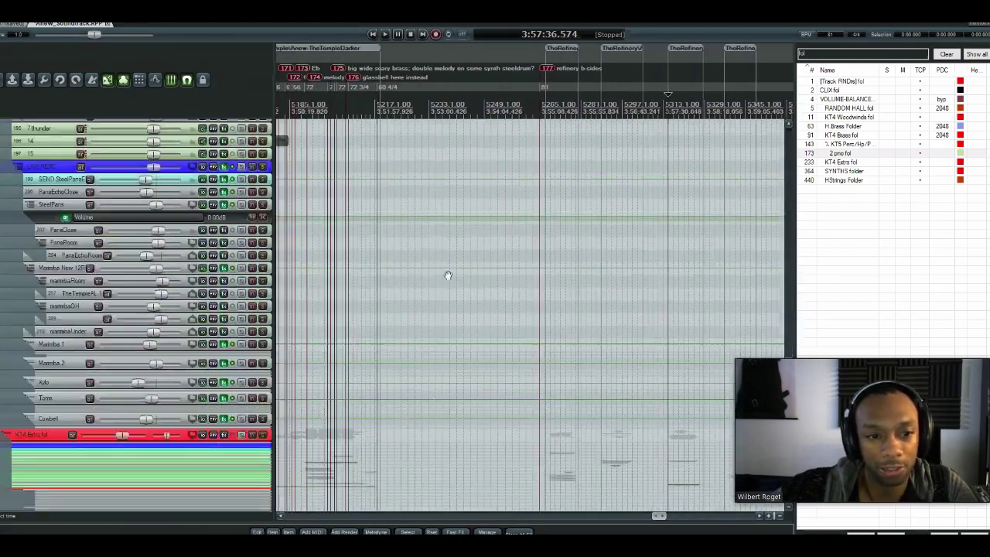
scroll(448, 275, "down", 8)
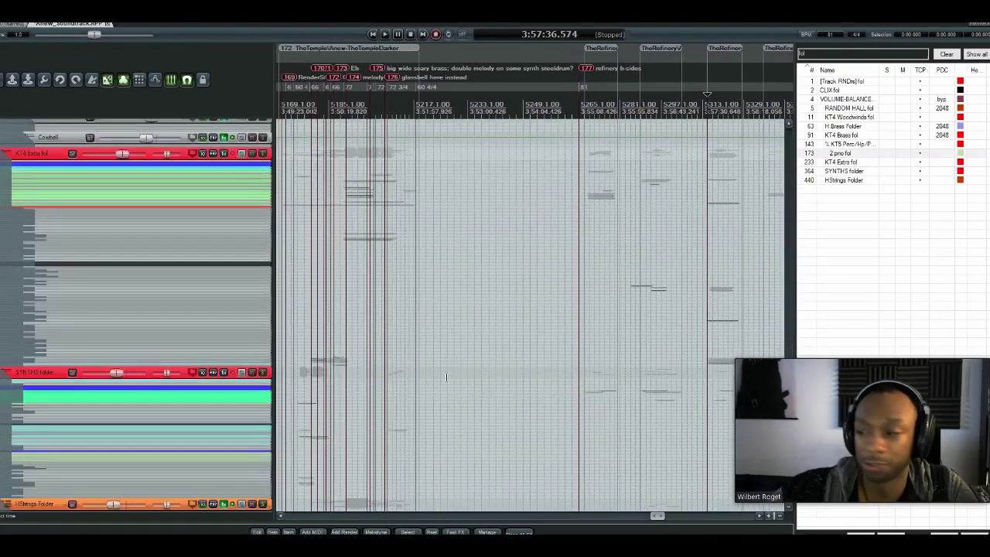
scroll(446, 377, "down", 3)
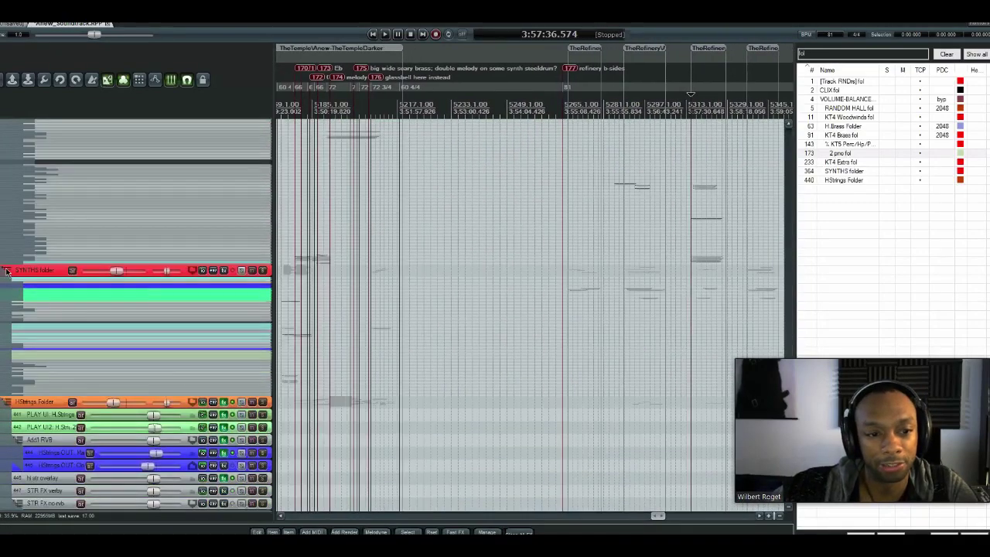
left_click(5, 274)
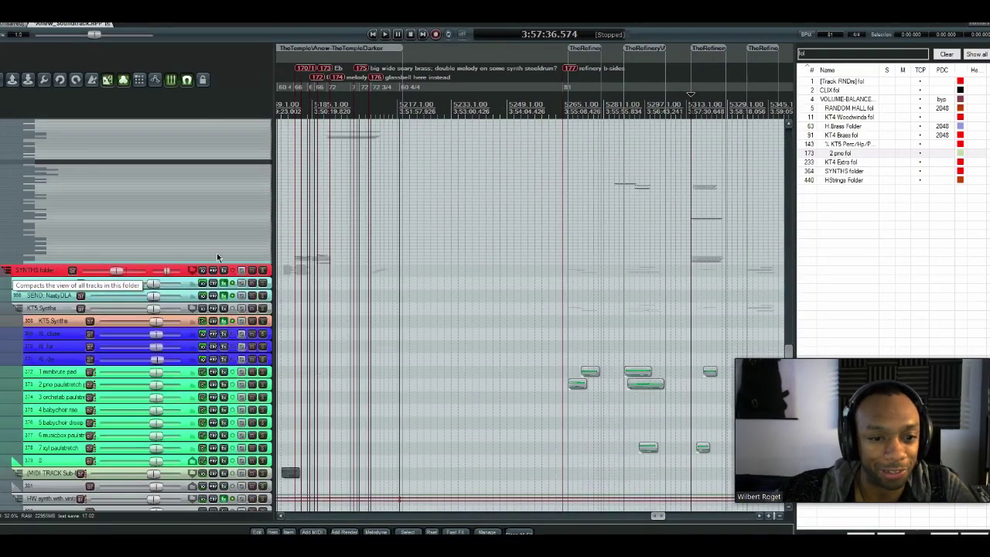
- Inspect the ZebraHZ synth on the ZHZ crazy diamond poly % track, select that track, and close the effects window
scroll(405, 126, "down", 5)
scroll(406, 126, "down", 1)
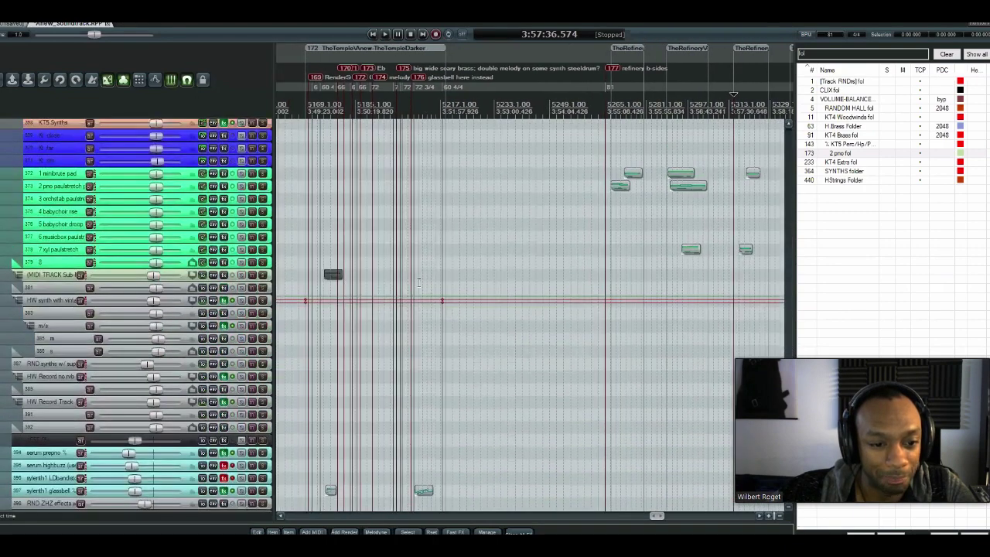
scroll(435, 229, "down", 5)
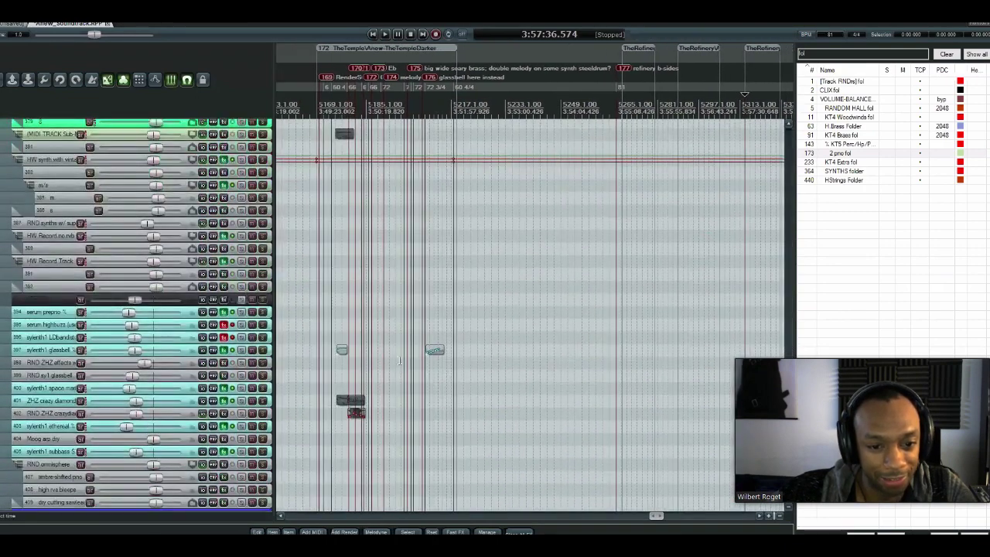
scroll(444, 302, "down", 4)
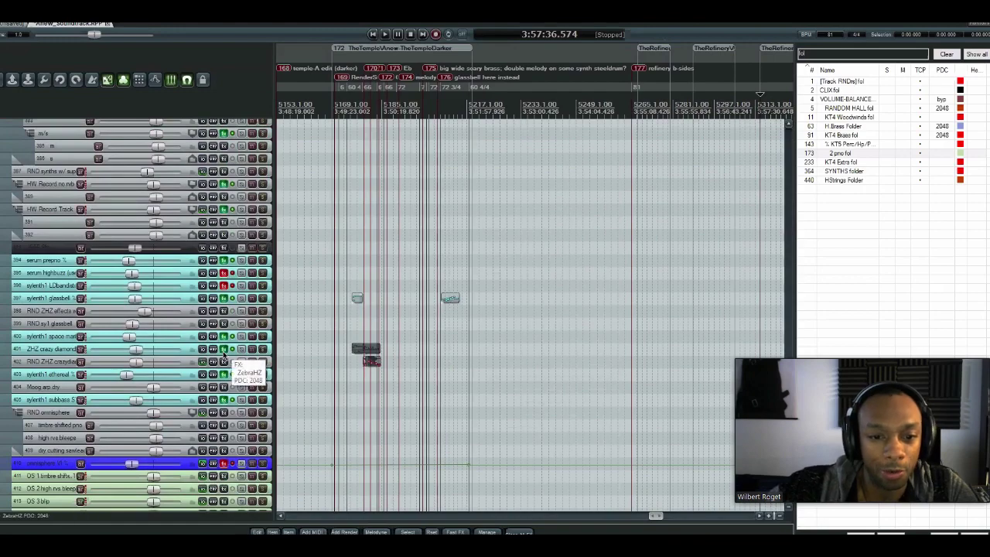
left_click(223, 349)
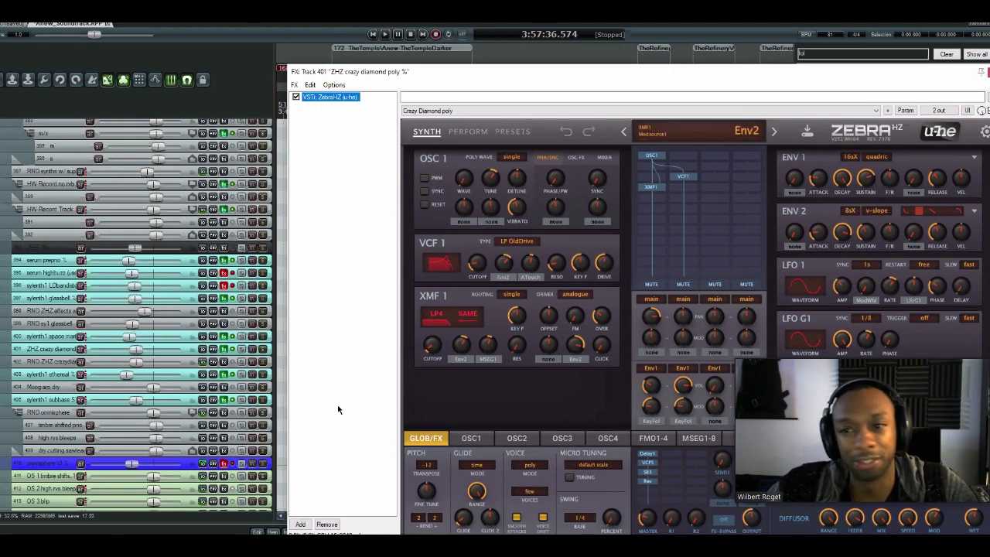
left_click(35, 349)
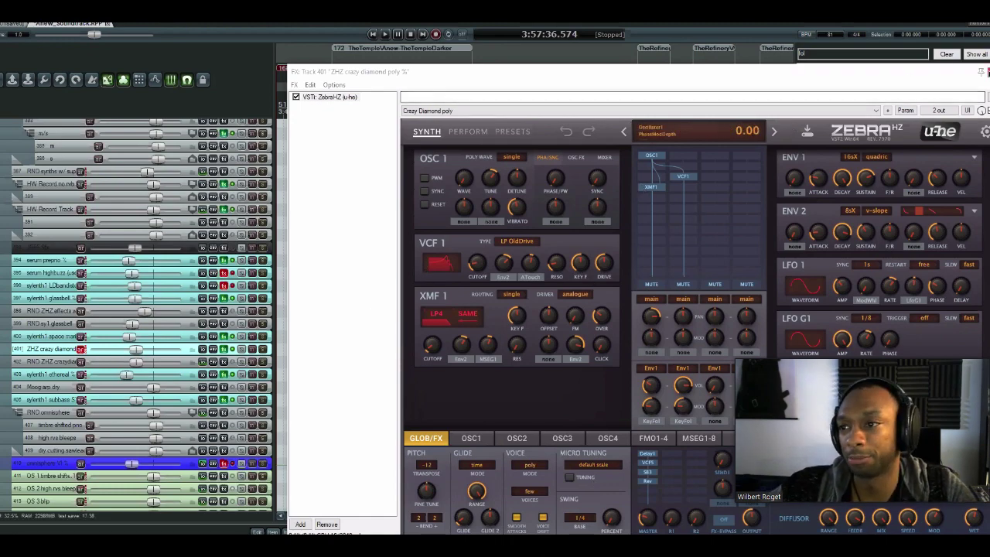
key("Escape")
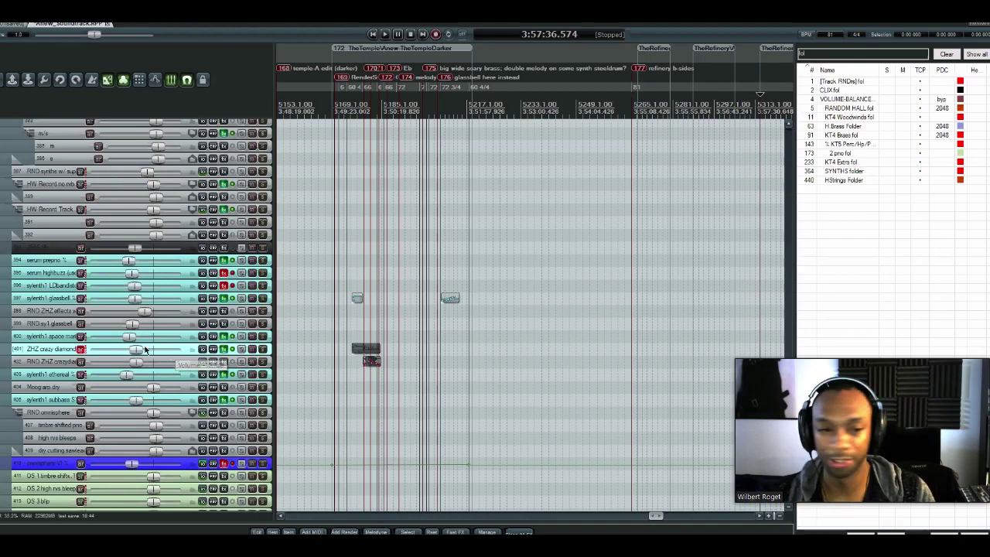
- Select the 2 pno paulstretch track and the 3 orchstab paulstretched track in turn for auditioning
left_click_drag(413, 371, 433, 379)
scroll(434, 378, "up", 5)
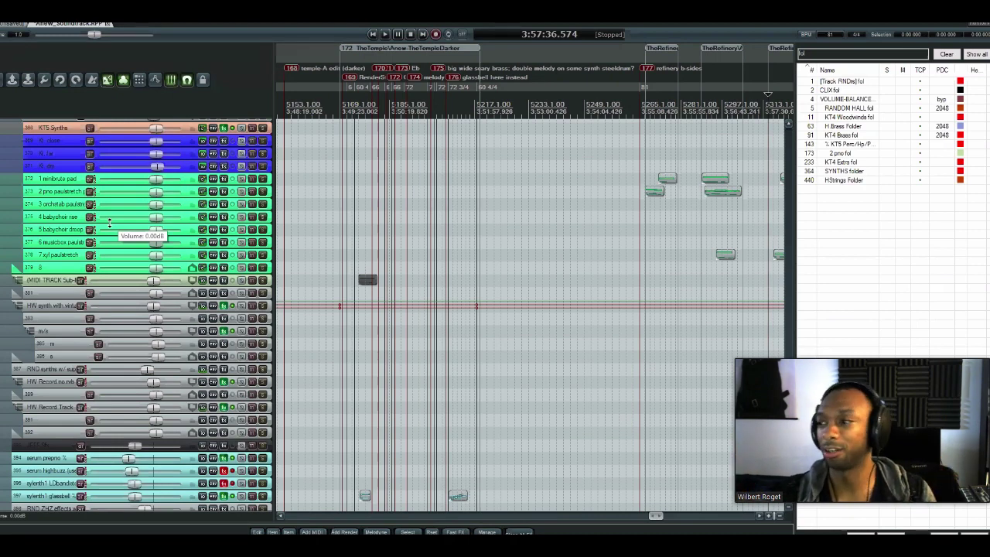
left_click(63, 224)
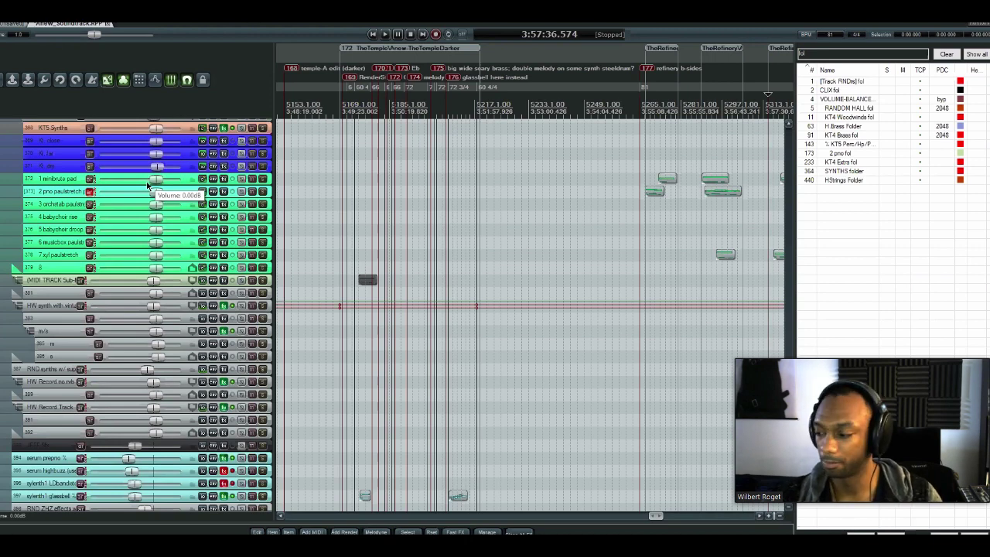
left_click(58, 244)
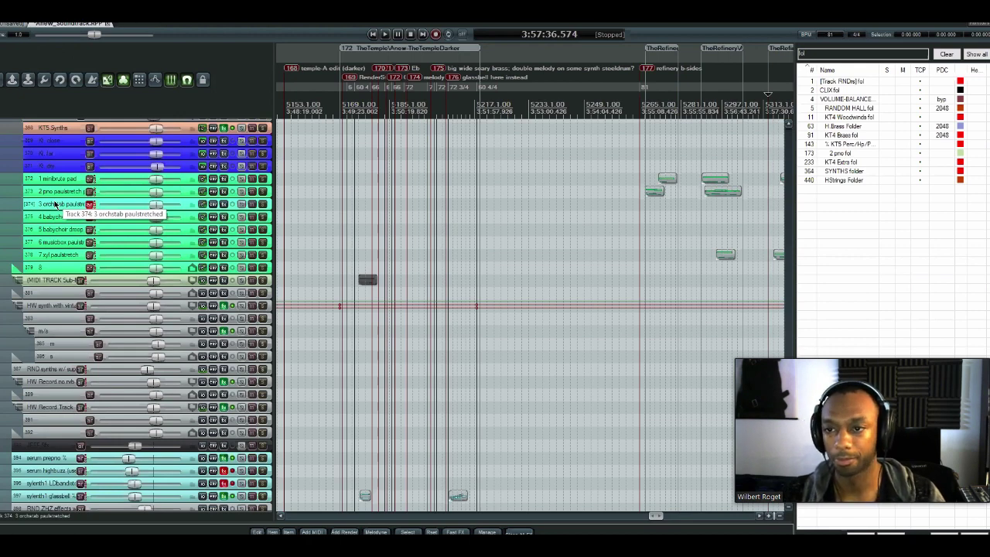
- Show the Region/Marker Manager and filter the regions by "refi" and by "cit"
scroll(515, 250, "down", 5)
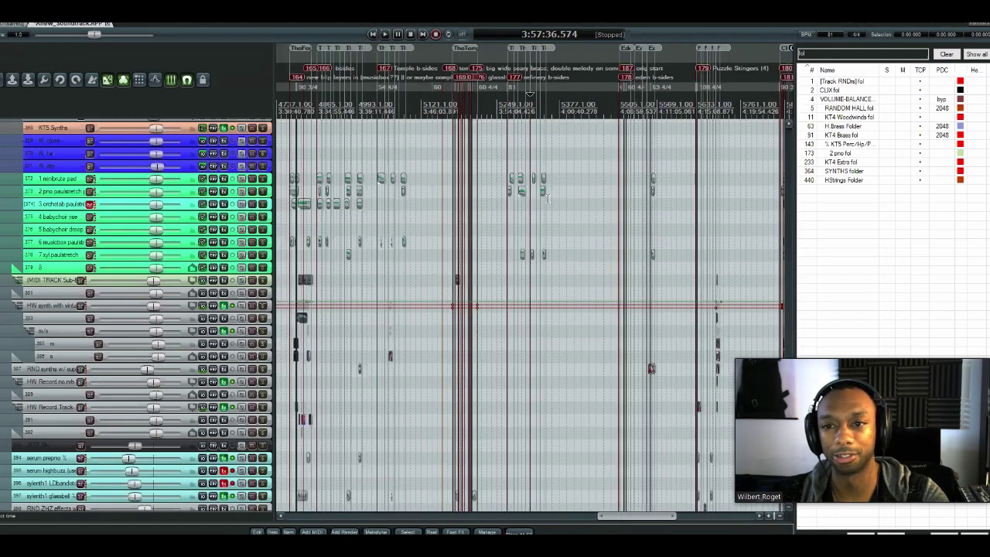
key("ctrl+alt+shift+r")
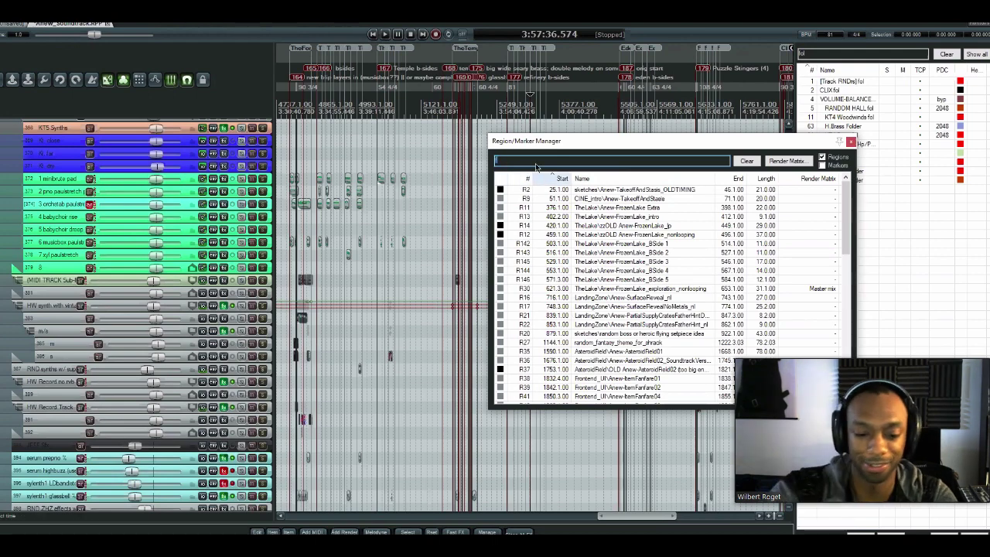
type("refi")
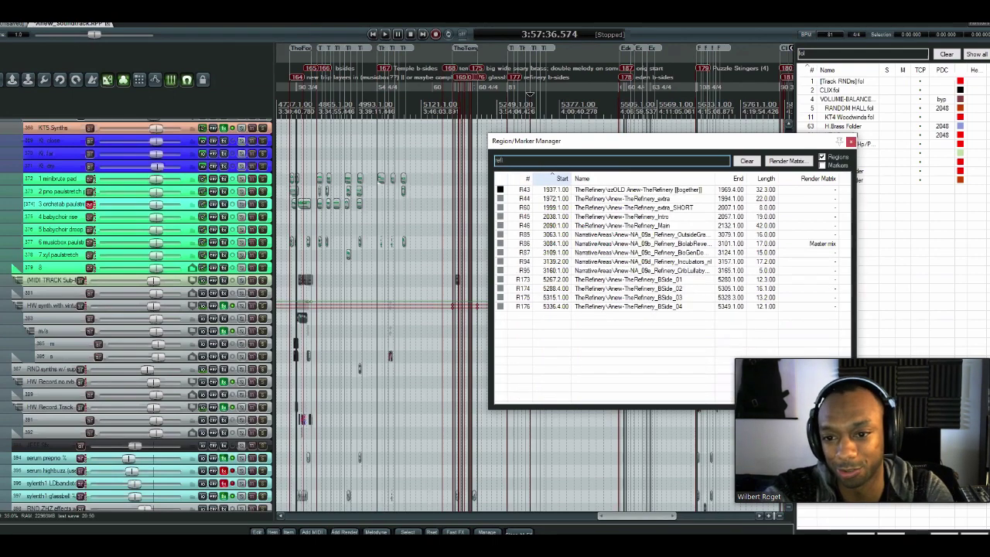
type("cit")
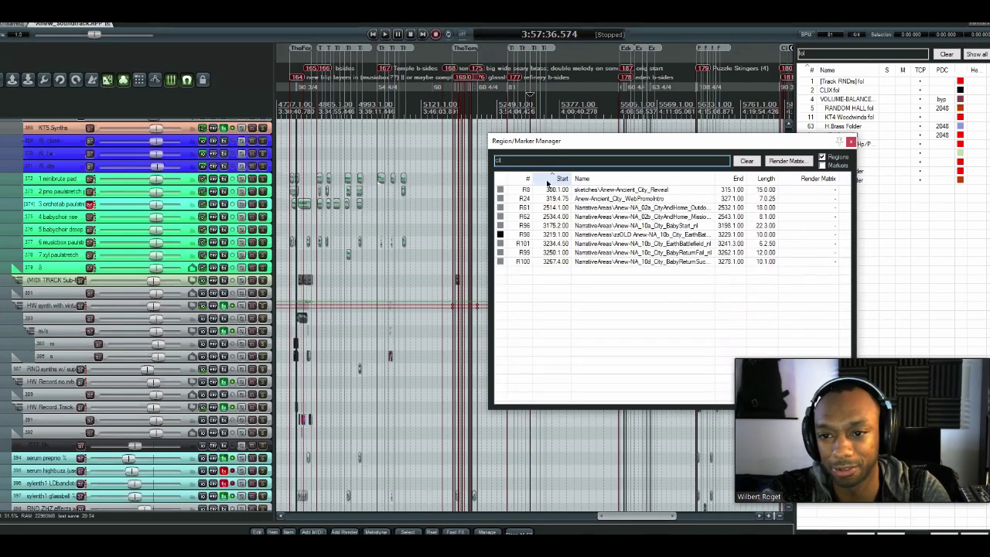
- Clear the region filter, browse the full region list, and jump to the TheFortress_Intro region
left_click(746, 161)
scroll(754, 189, "down", 6)
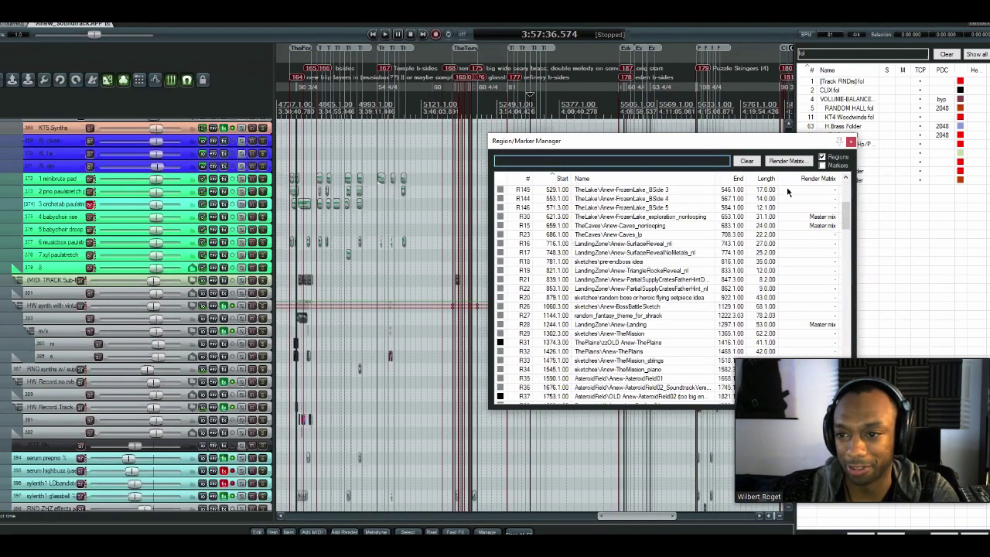
left_click_drag(846, 225, 847, 398)
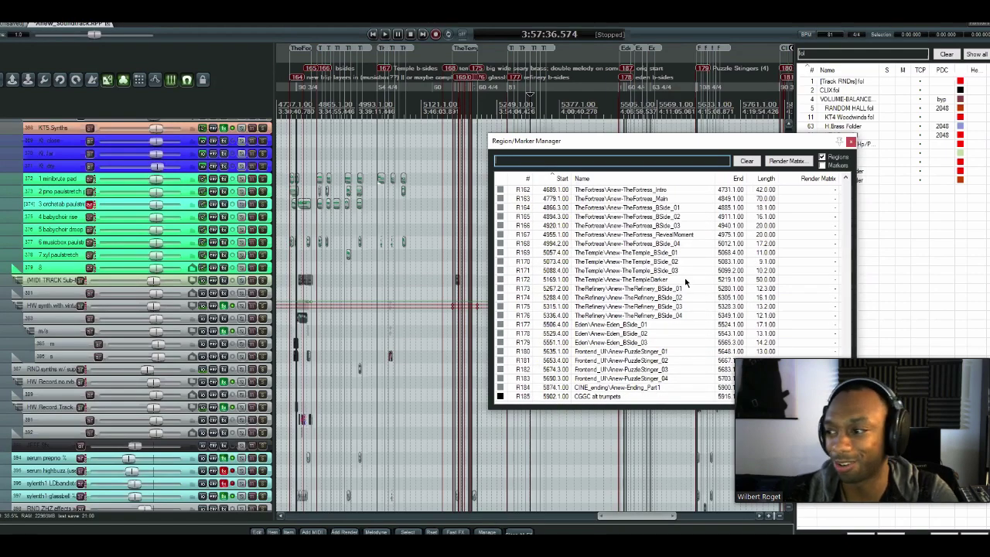
scroll(684, 248, "up", 3)
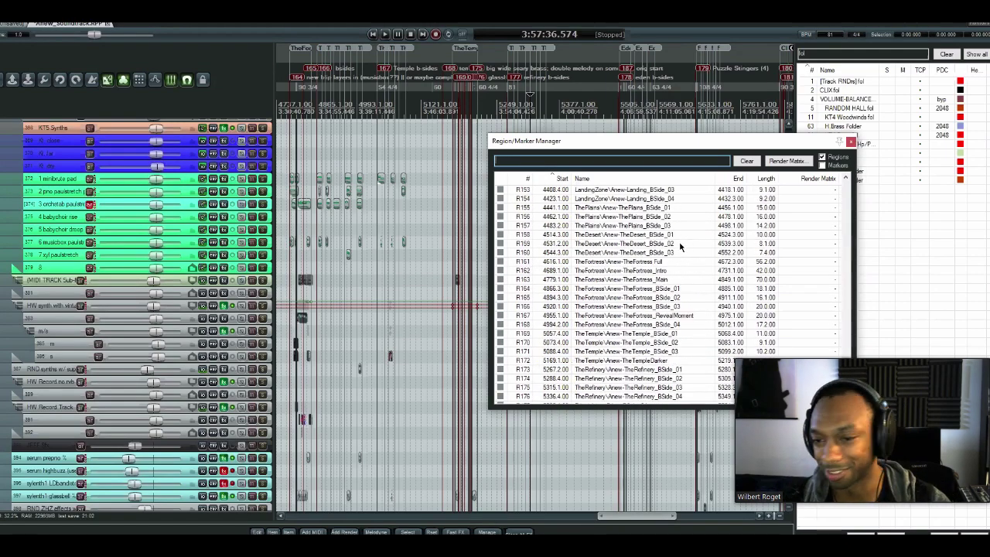
left_click(684, 272)
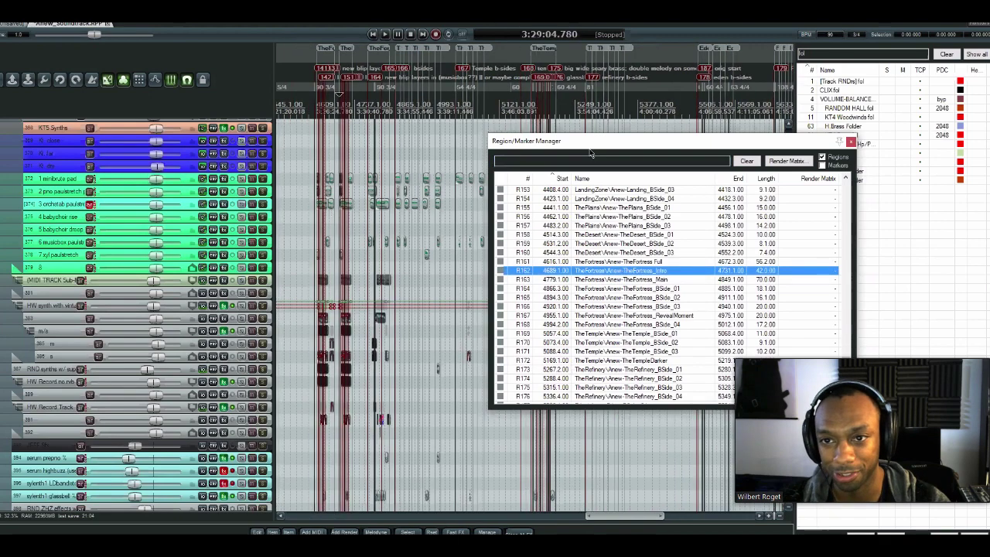
- Play the TheFortress_Intro region, restart playback from its beginning, and close the Region/Marker Manager
scroll(445, 215, "up", 5)
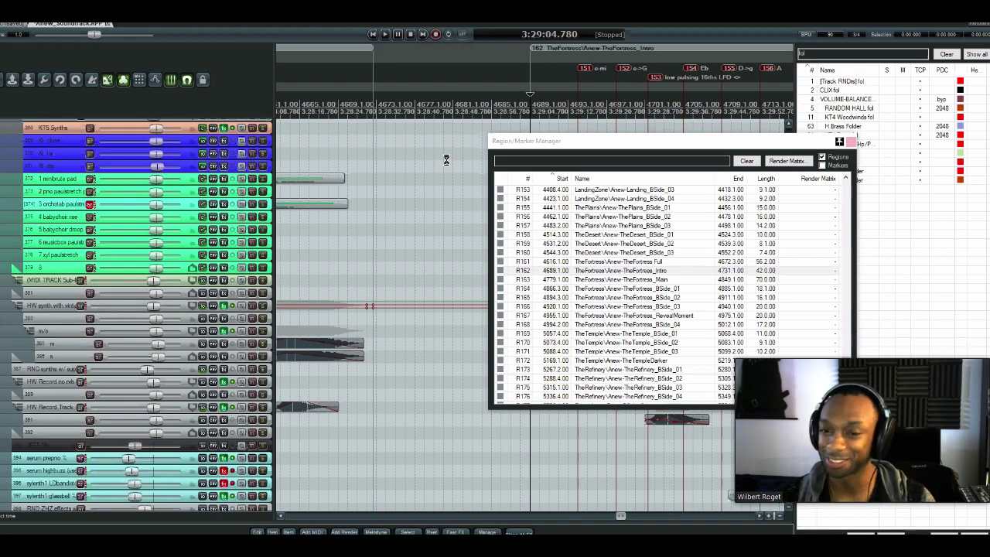
key("space")
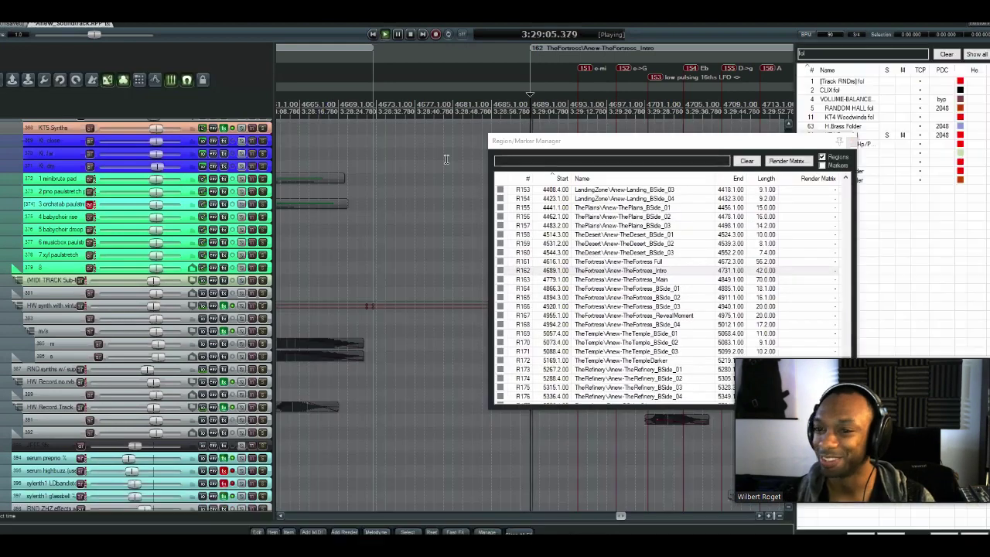
key("space")
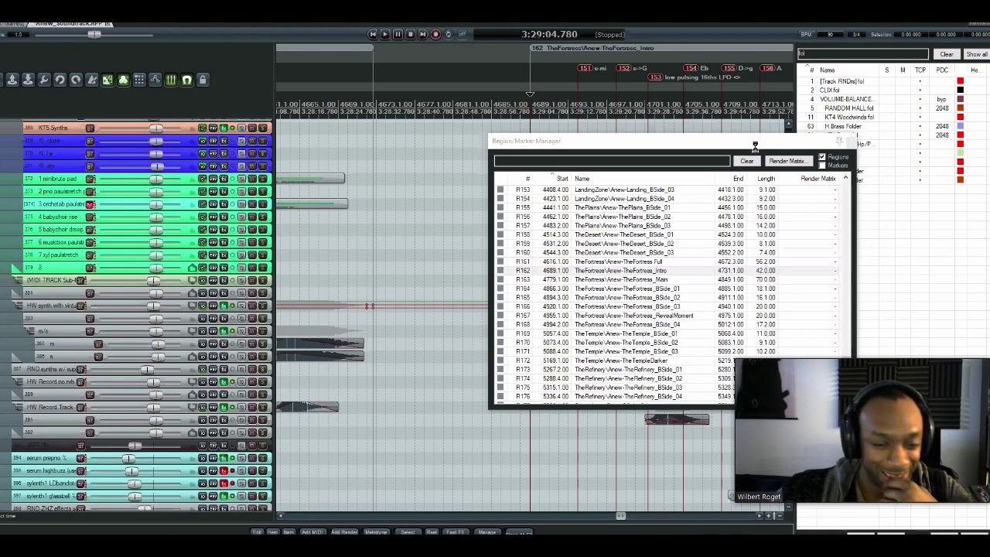
key("space")
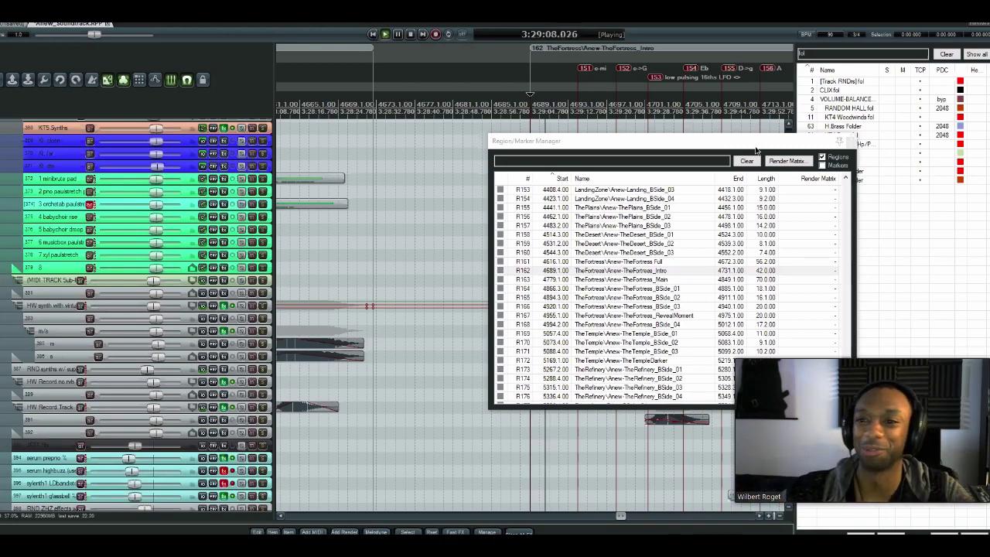
left_click(762, 153)
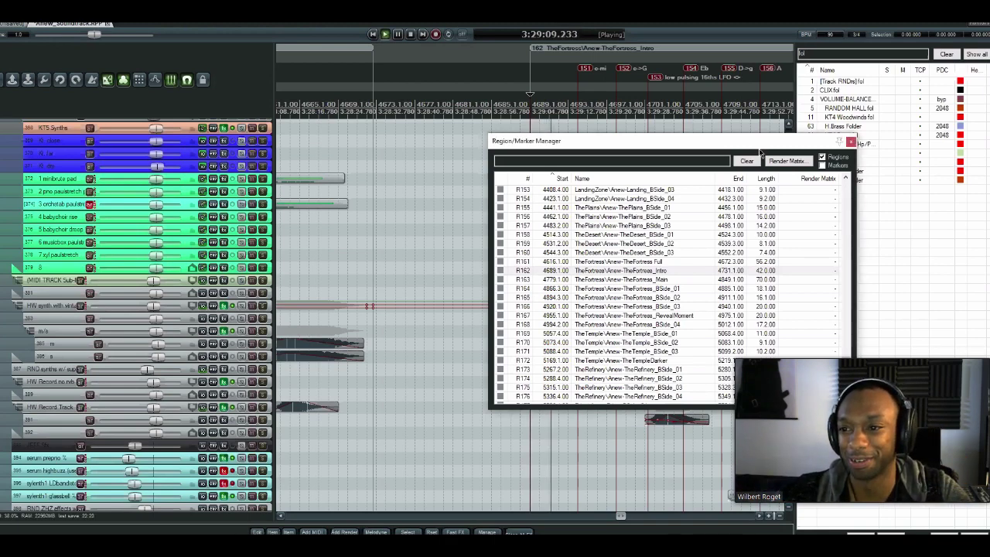
key("Escape")
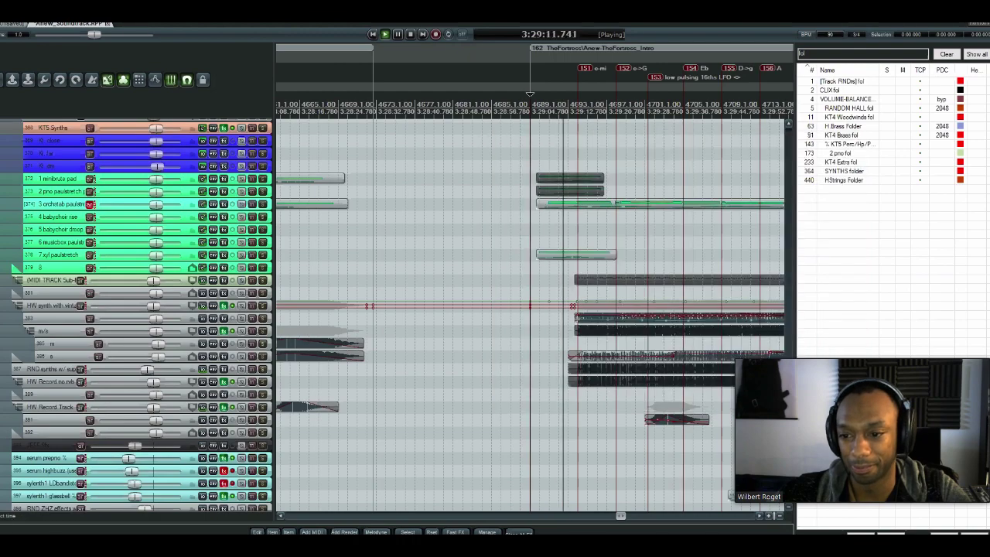
- Examine the strings and synth tracks' items in the TheFortress_Intro region during playback
scroll(139, 309, "down", 10)
scroll(139, 309, "down", 5)
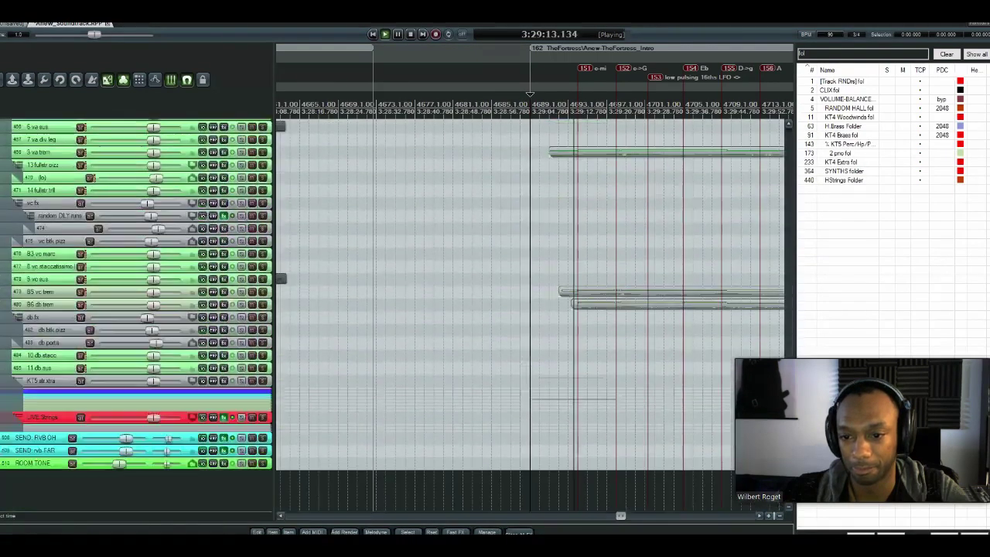
scroll(139, 309, "up", 15)
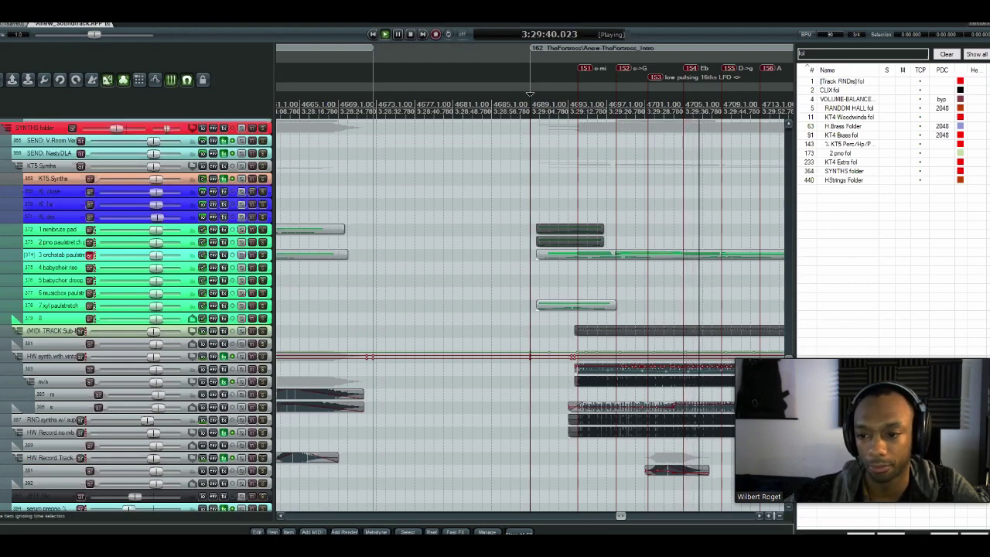
- Examine the brass tracks' items across the TheFortress_Intro region during playback, and stop playback
scroll(683, 288, "up", 3)
scroll(783, 350, "up", 5)
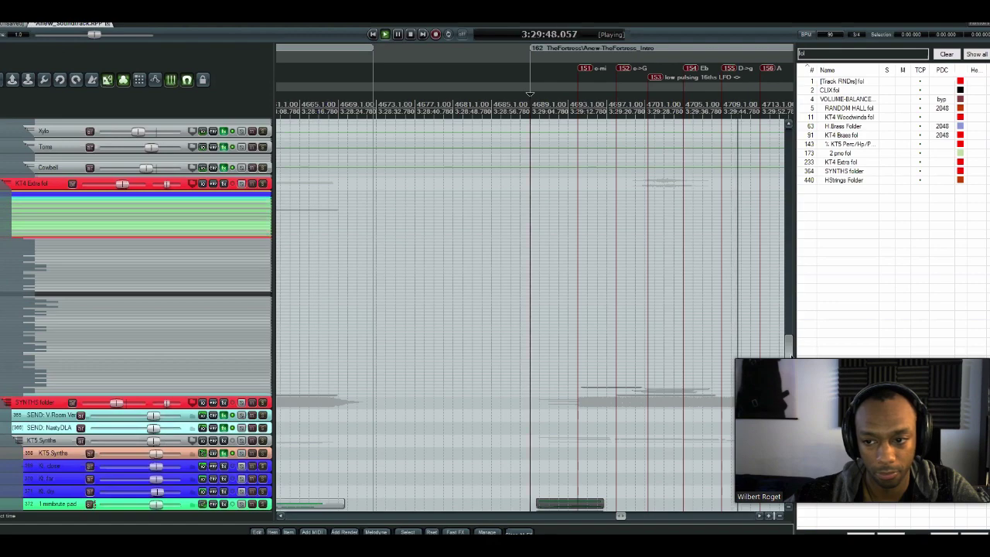
left_click_drag(790, 350, 805, 263)
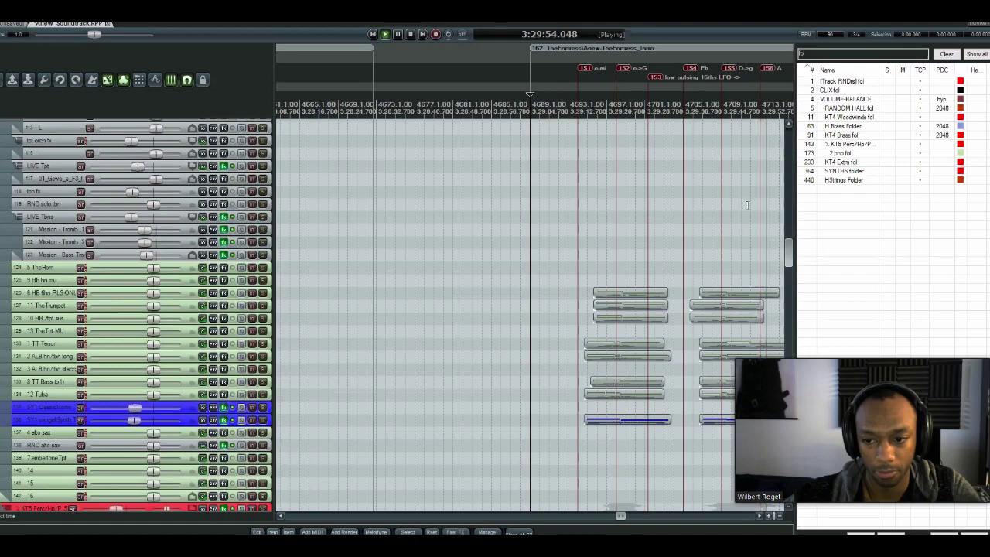
scroll(740, 214, "right", 5)
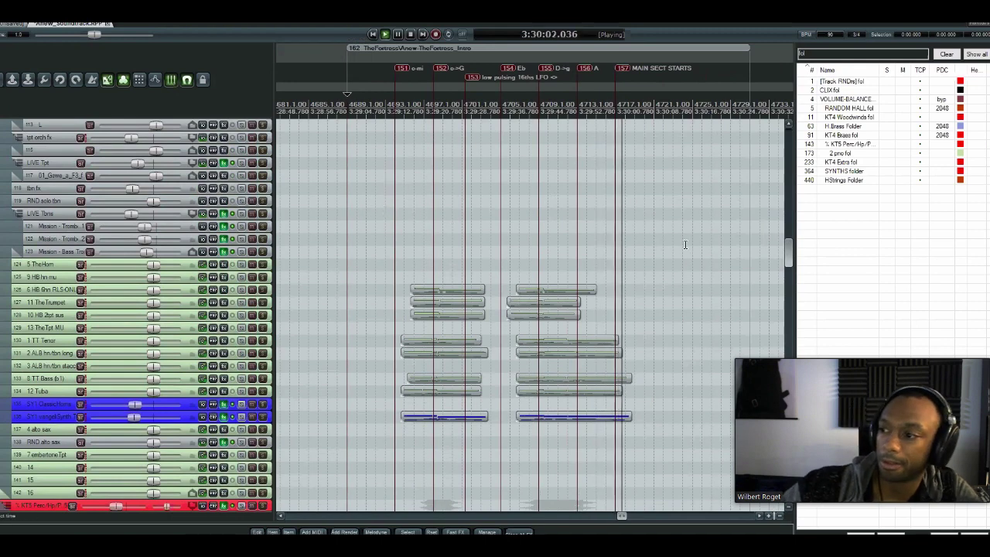
left_click_drag(394, 234, 378, 269)
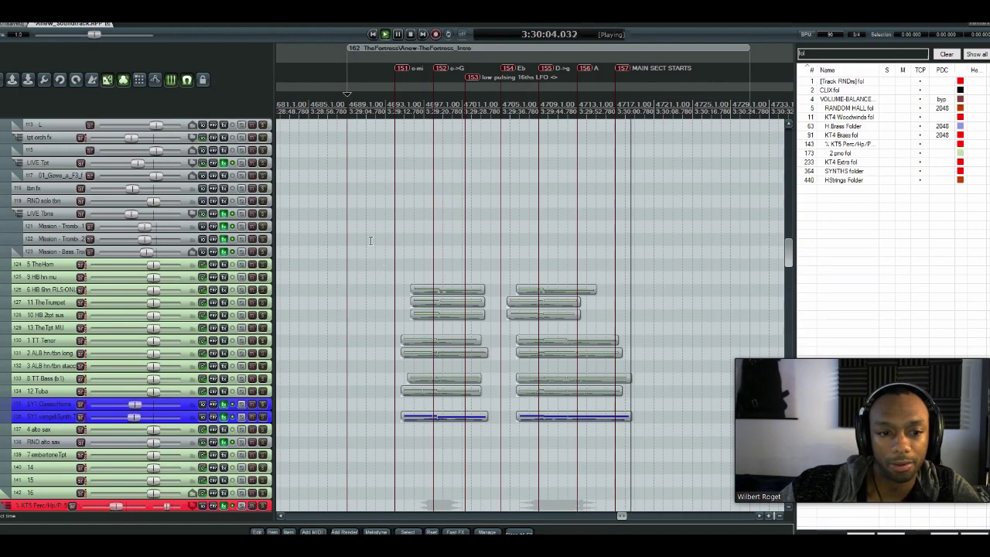
scroll(466, 361, "up", 10)
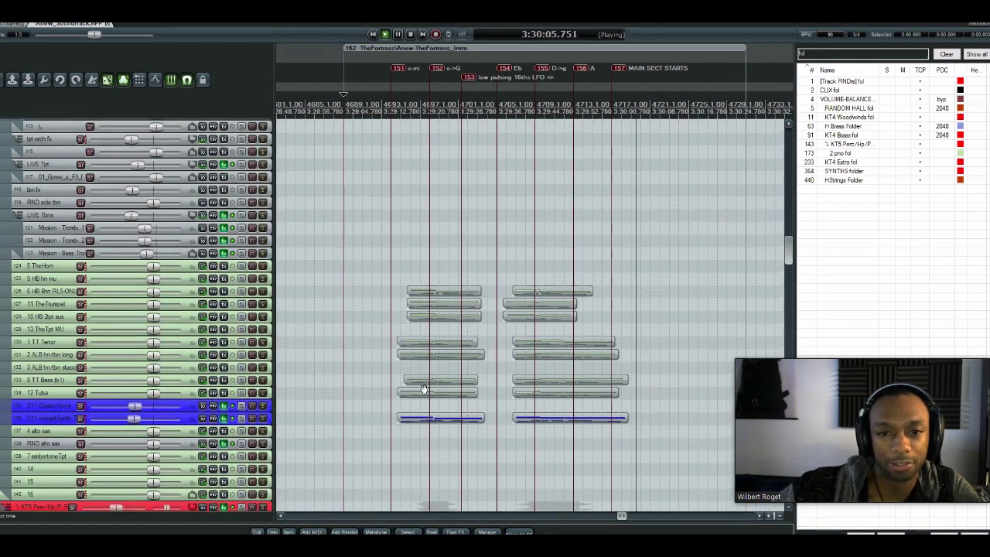
scroll(466, 361, "up", 10)
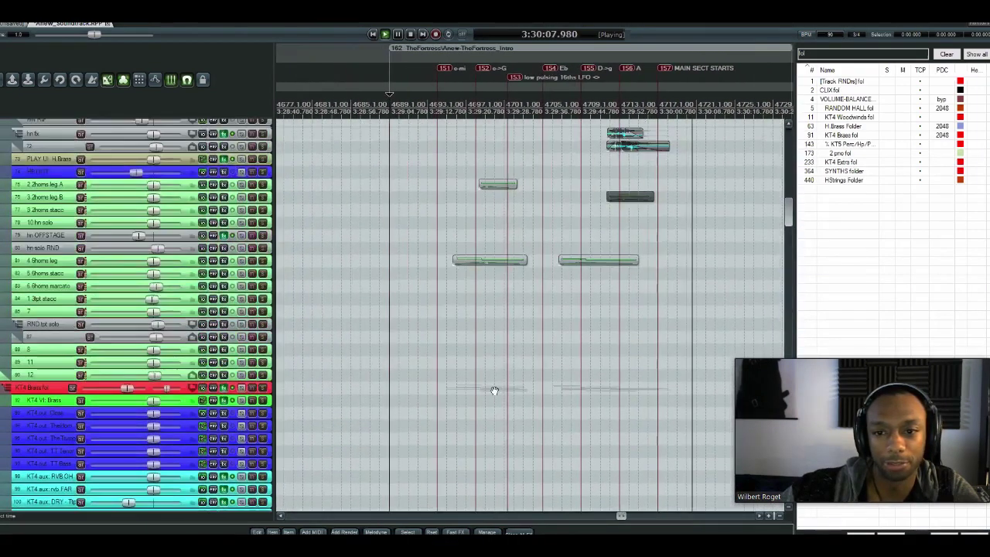
scroll(477, 200, "down", 20)
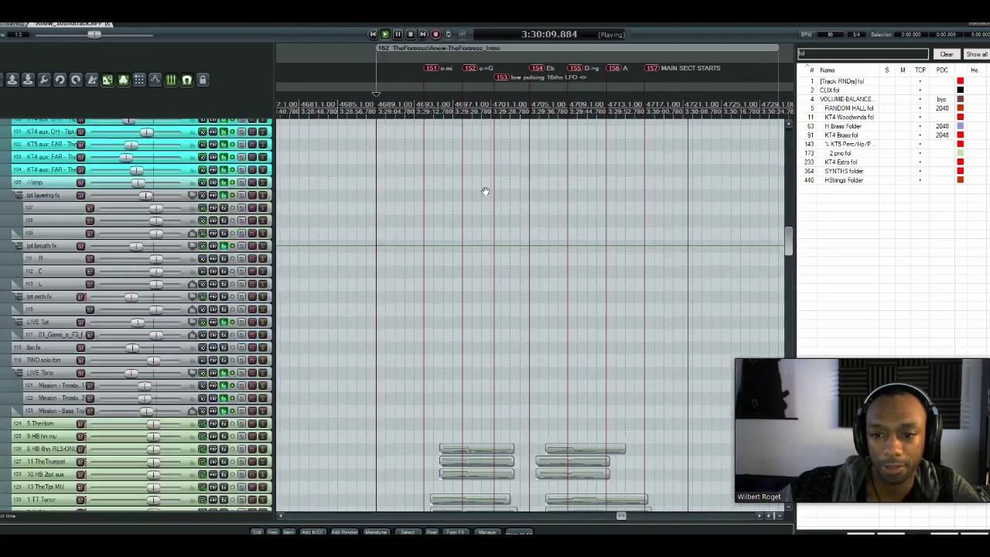
scroll(521, 229, "down", 2)
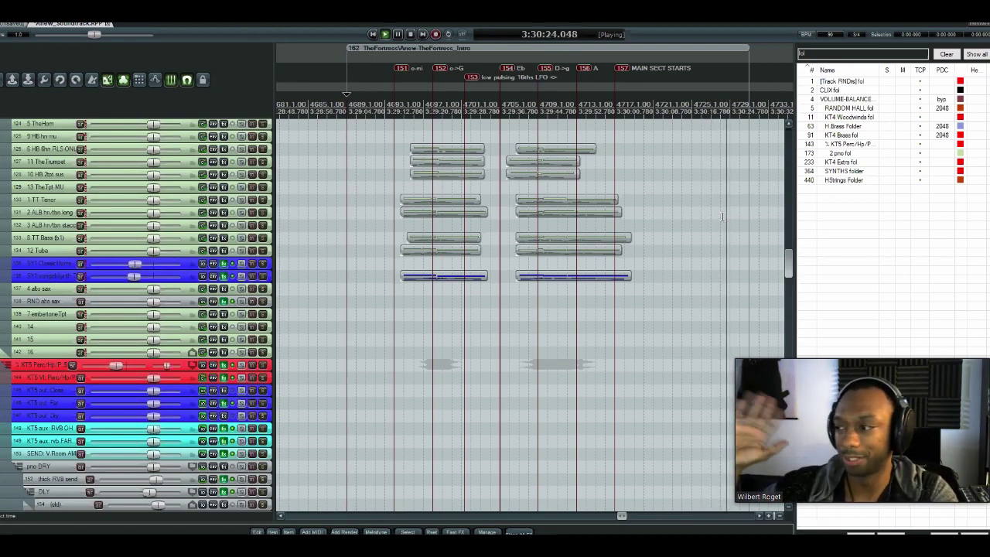
key("space")
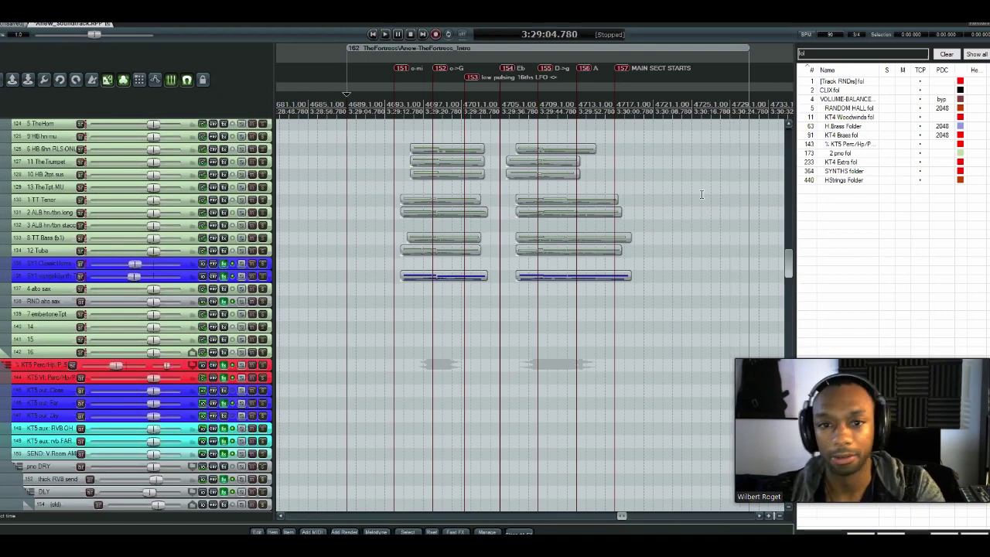
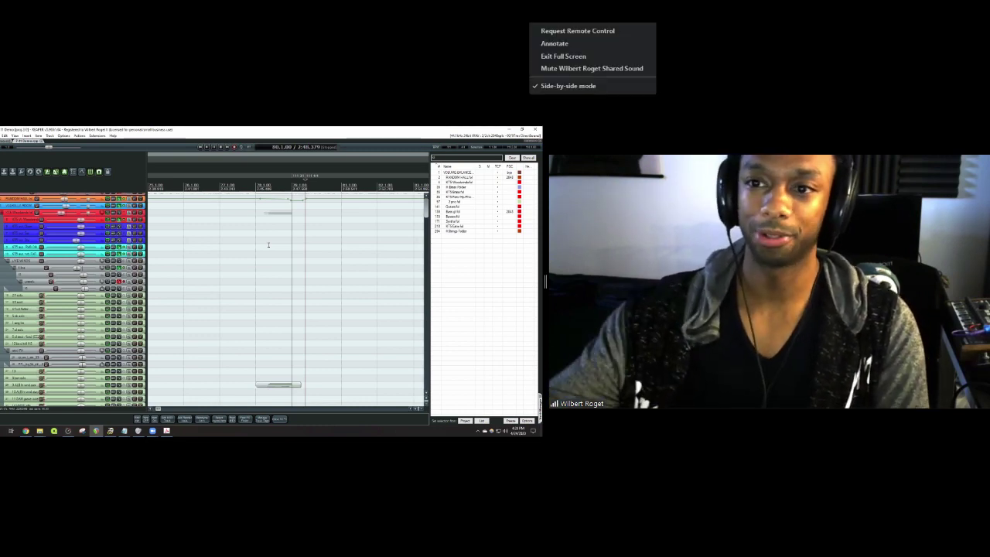
- Turn off side-by-side mode and look over the woodwind and horn tracks from the start of the 711_MainThemeDemo region
left_click(568, 86)
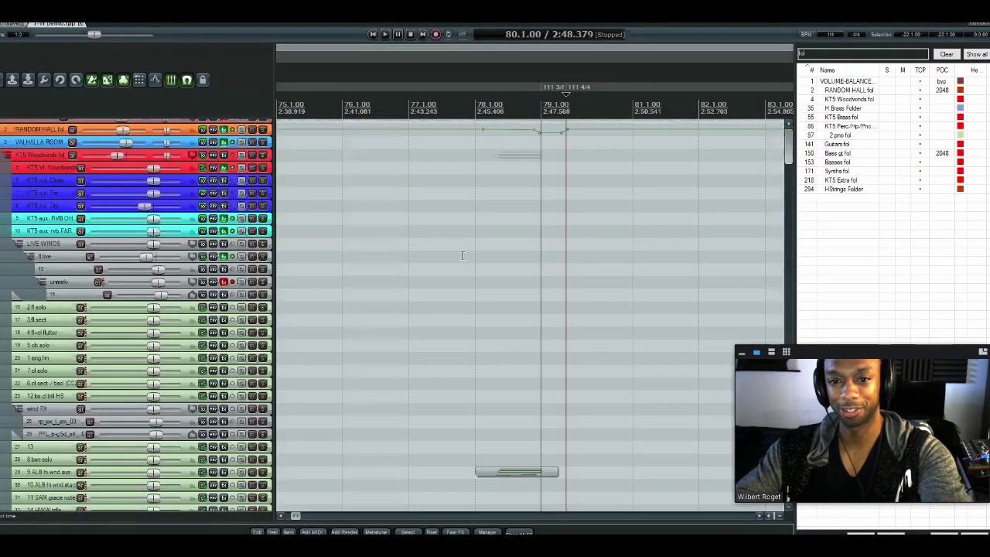
scroll(490, 263, "down", 10)
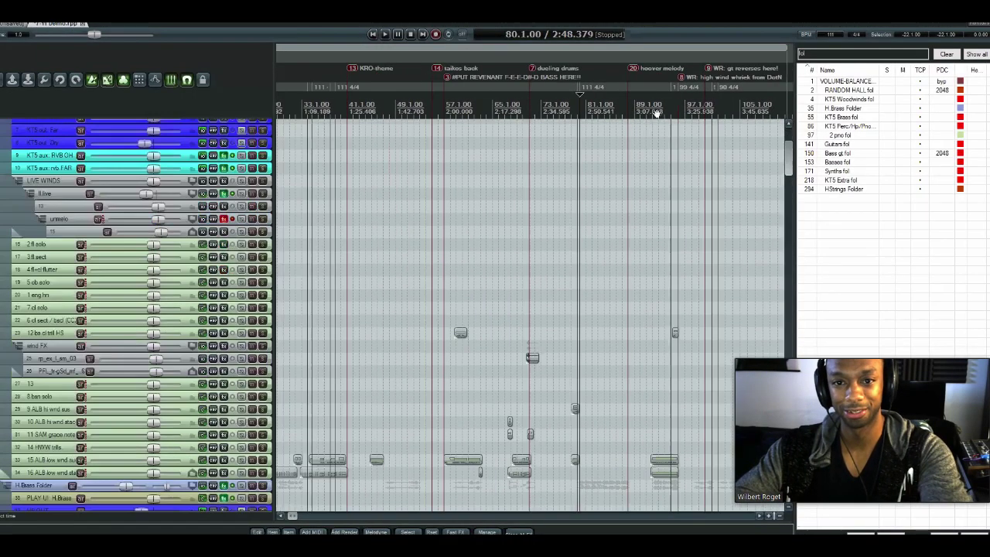
scroll(487, 356, "left", 5)
scroll(510, 170, "down", 2)
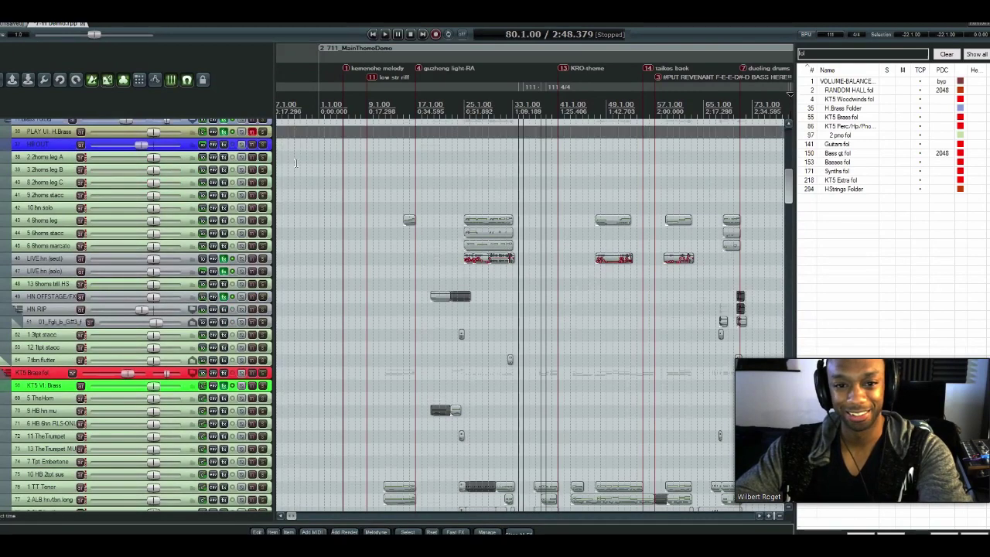
- Audition the soloed PLAY UI: H.Brass track from bar 25, stop playback, and clear the solo
left_click(262, 132)
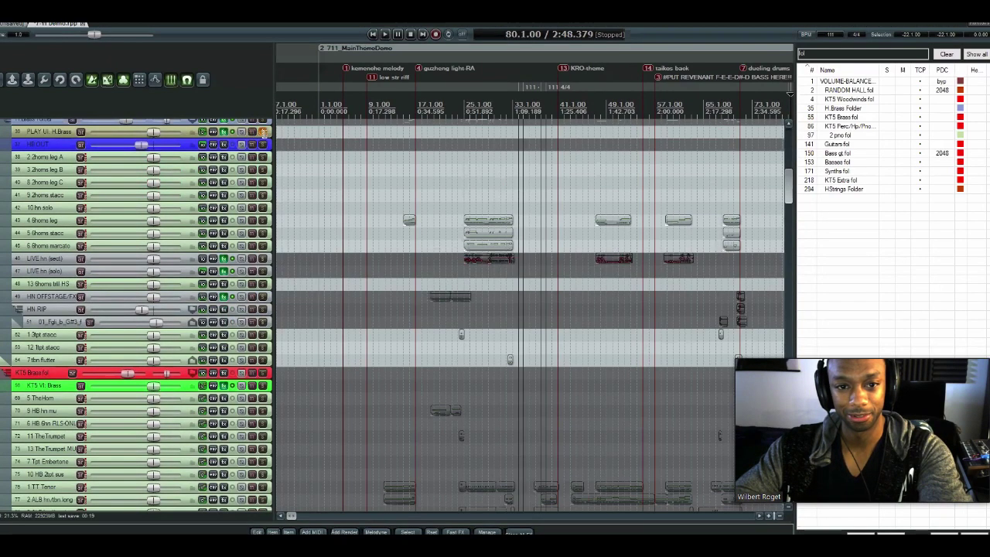
left_click(458, 189)
left_click(460, 189)
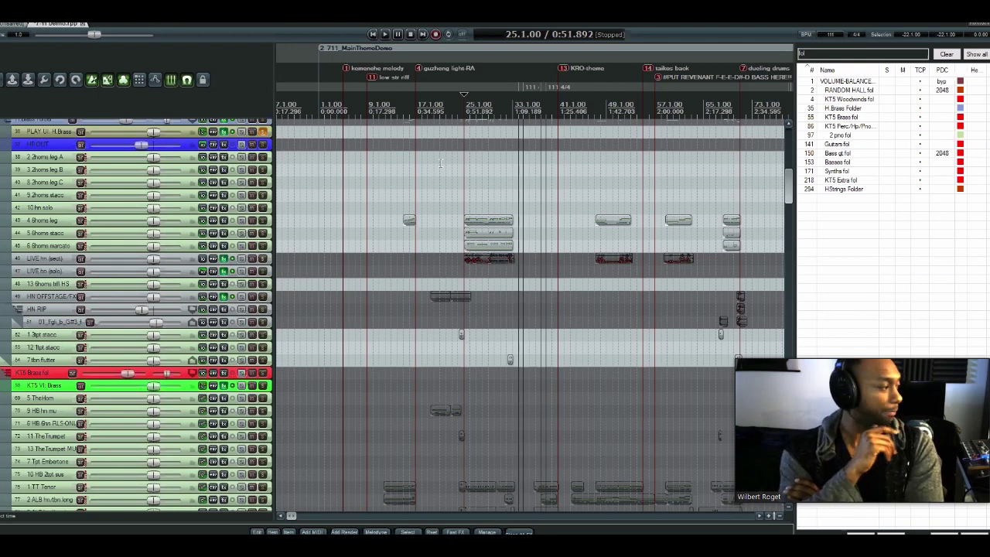
key("space")
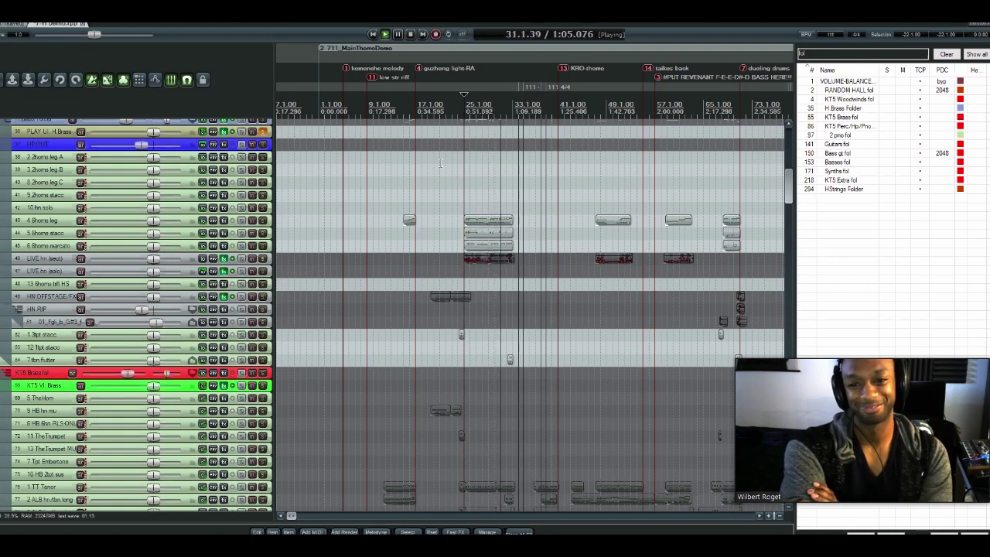
key("space")
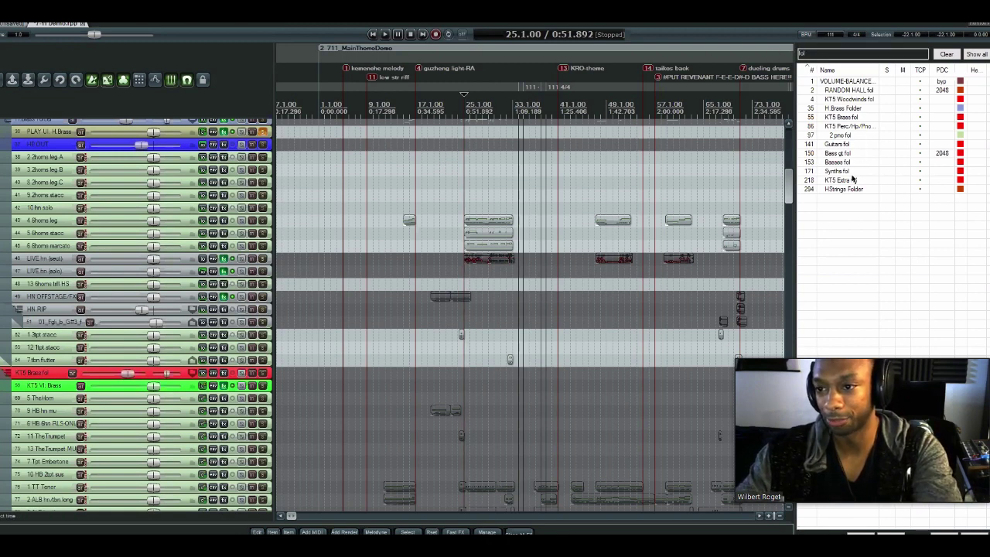
left_click(263, 133)
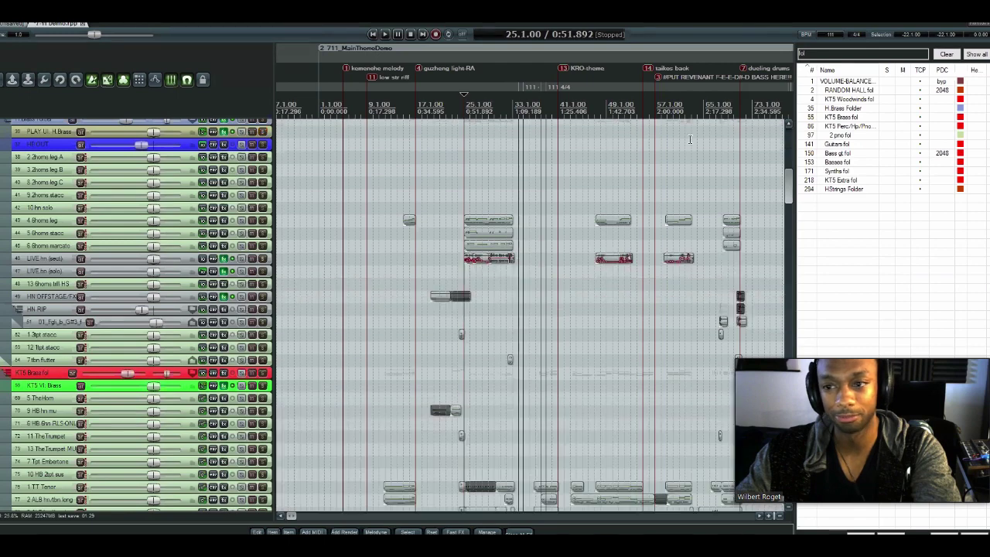
- Jump to the KT5 Extra folder, view the synth tracks above it, and select the HW - Microshift&Dly track
left_click(845, 180)
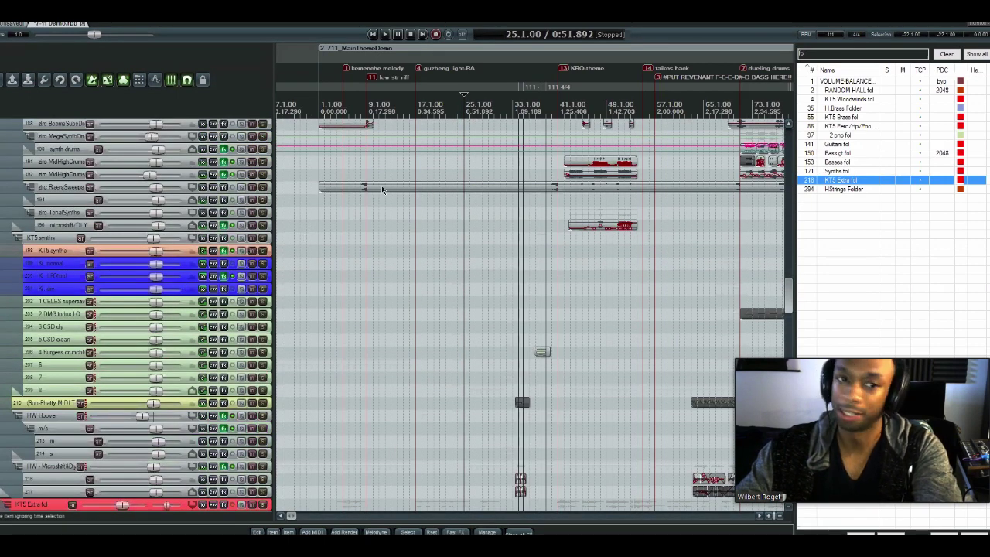
left_click(377, 195)
scroll(375, 201, "up", 1)
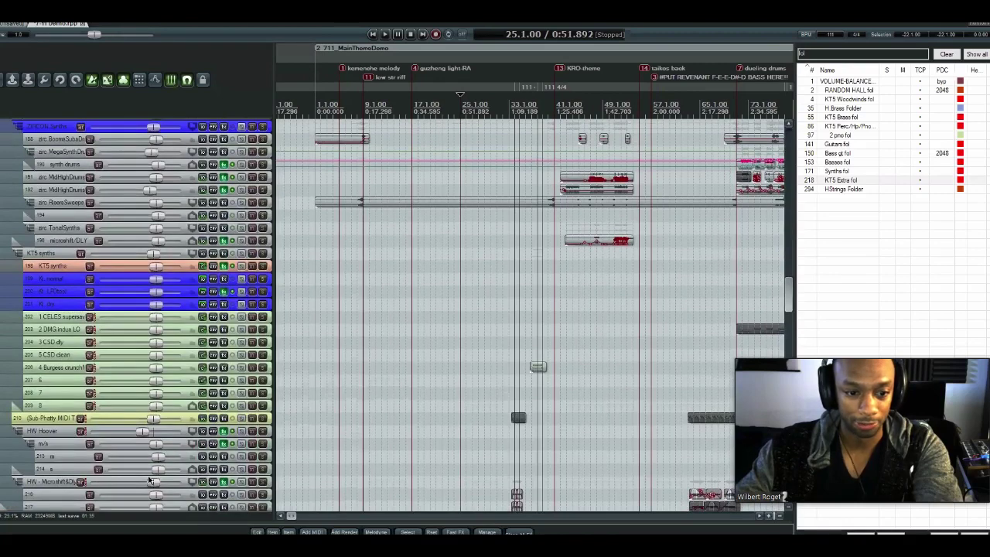
left_click(62, 479)
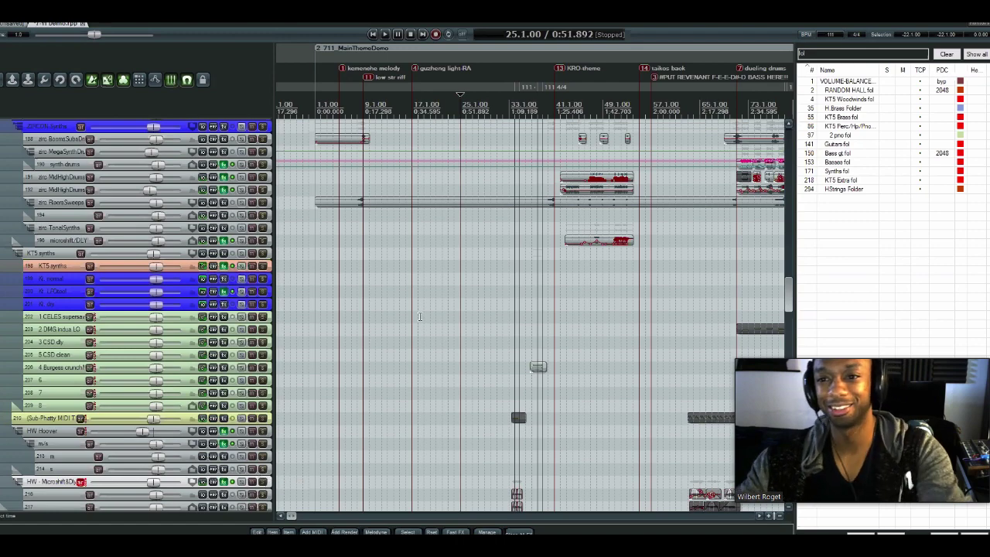
- Solo the H.Brass, KT5 Brass, Basses and Synths folders and audition them together from bar 57
left_click(651, 222)
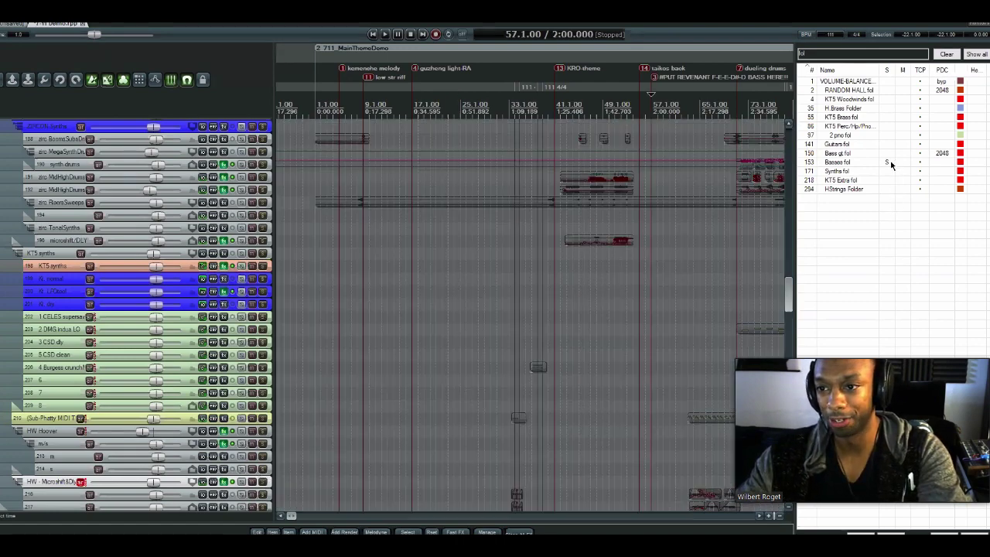
left_click(887, 162)
left_click(887, 170)
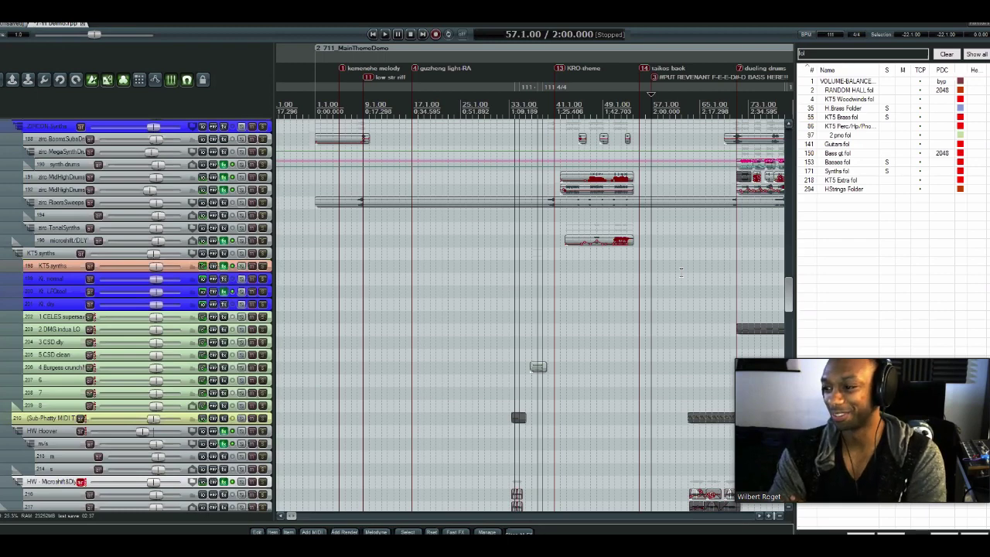
key("space")
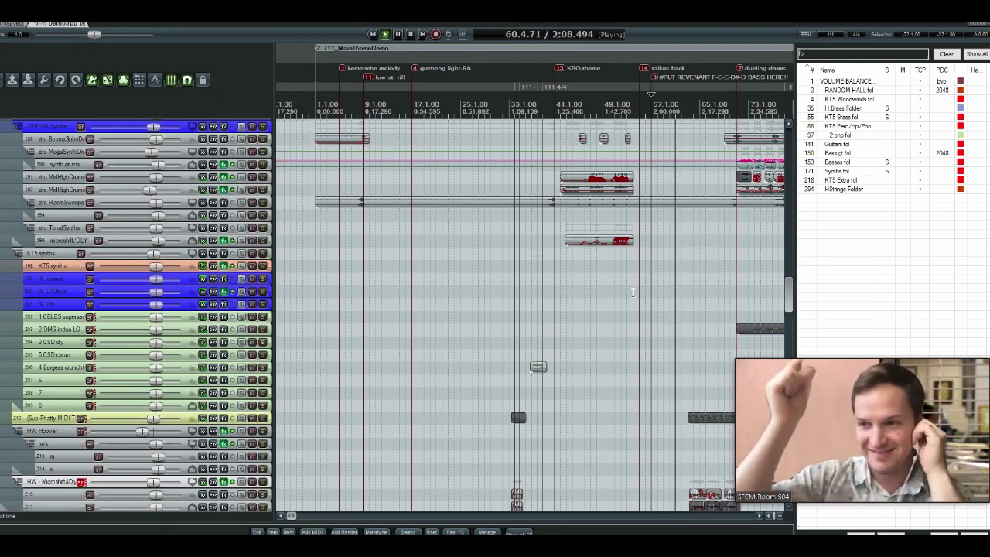
key("space")
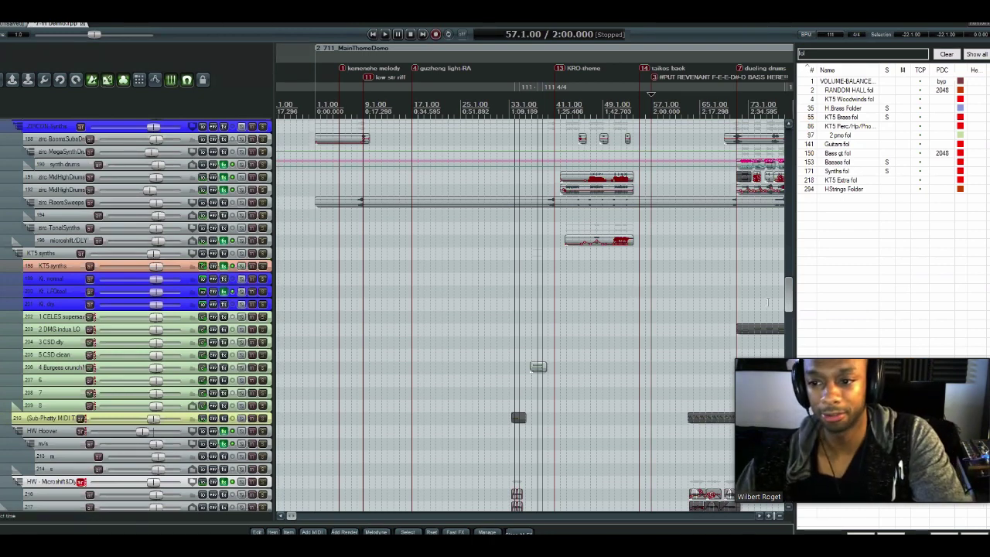
- Examine the string tracks' items in the 711_MainThemeDemo region
scroll(795, 296, "down", 15)
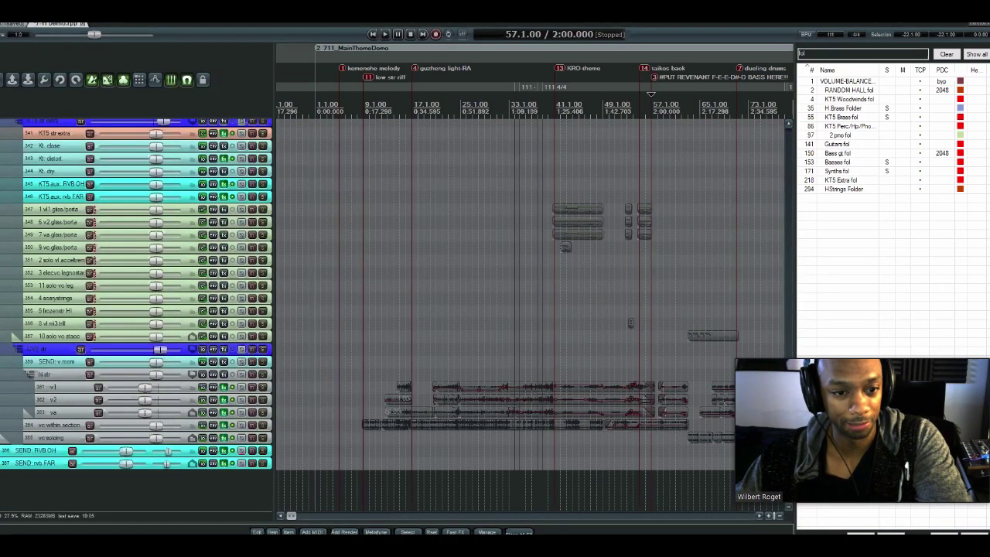
scroll(136, 315, "up", 5)
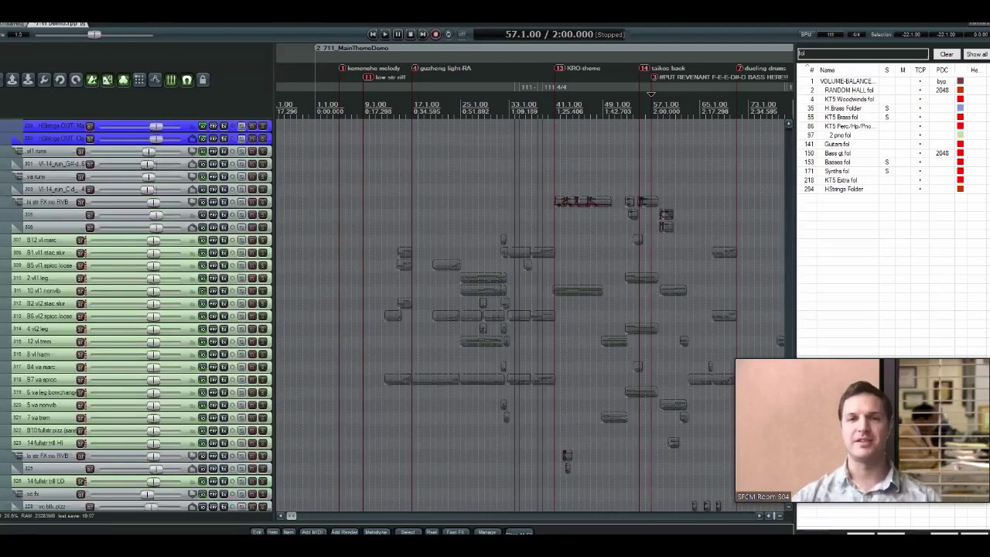